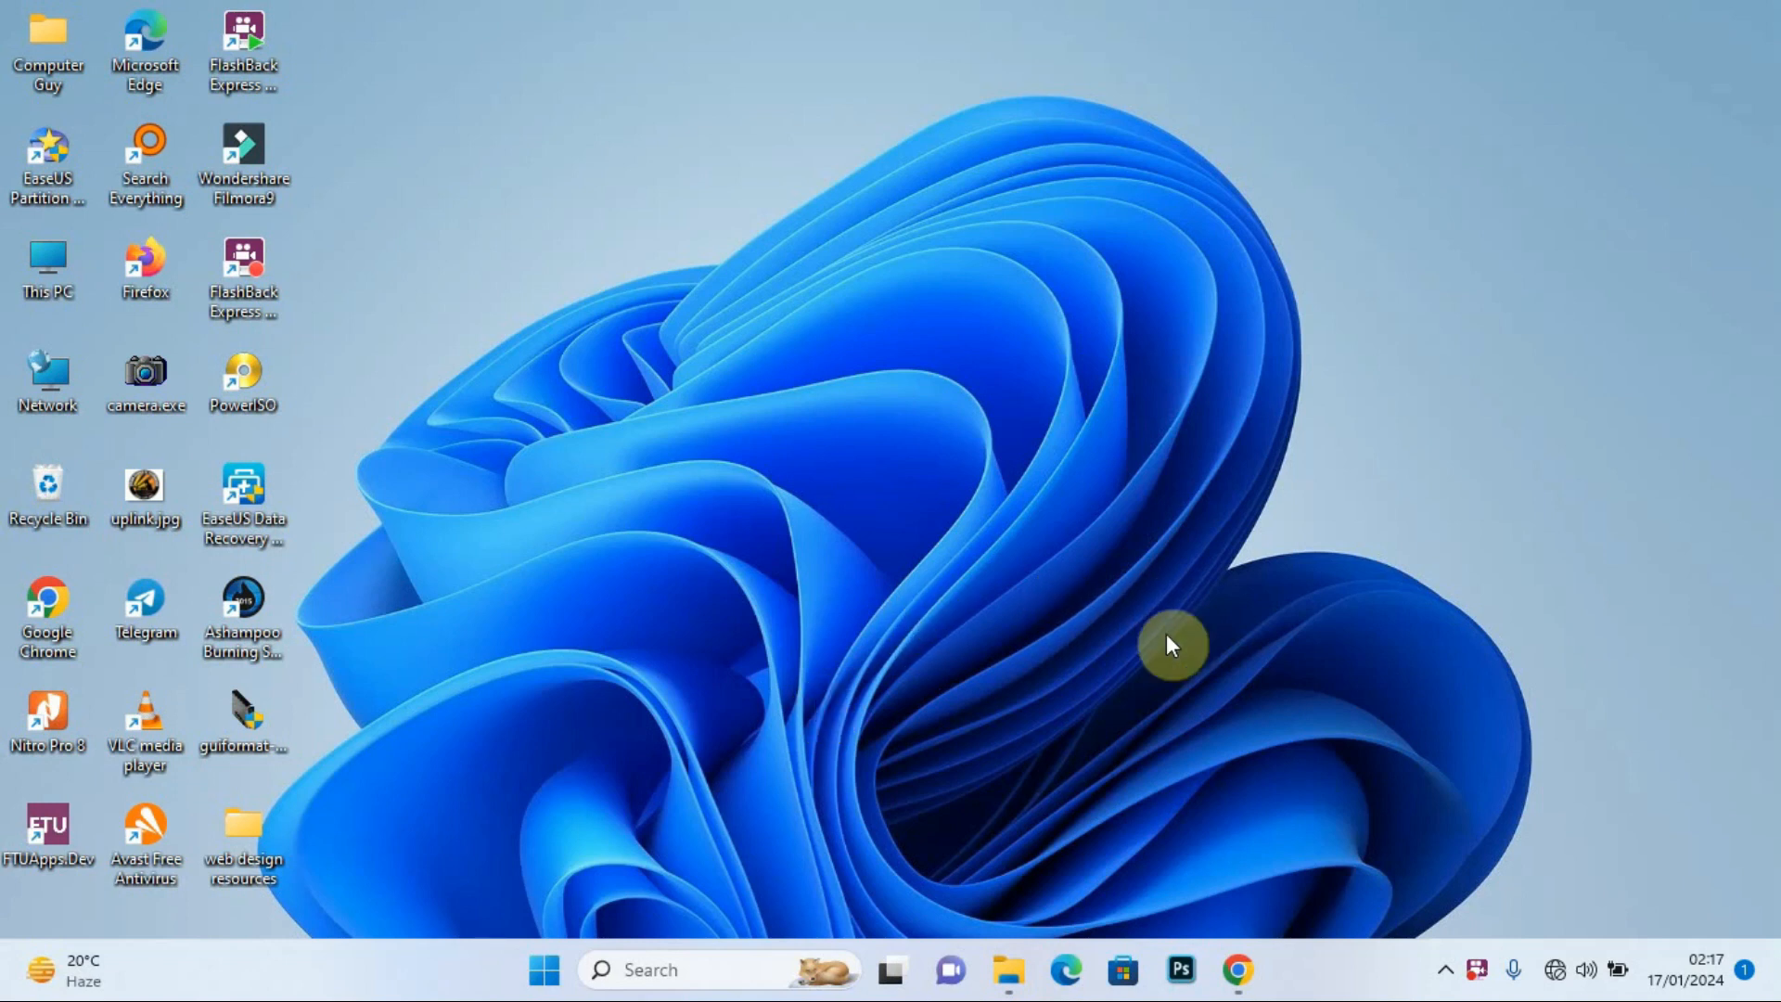
# Step: Open Chrome from the taskbar to the Kitebi Secondary School homepage at kitebiss.ac.ug
pyautogui.click(1237, 969)
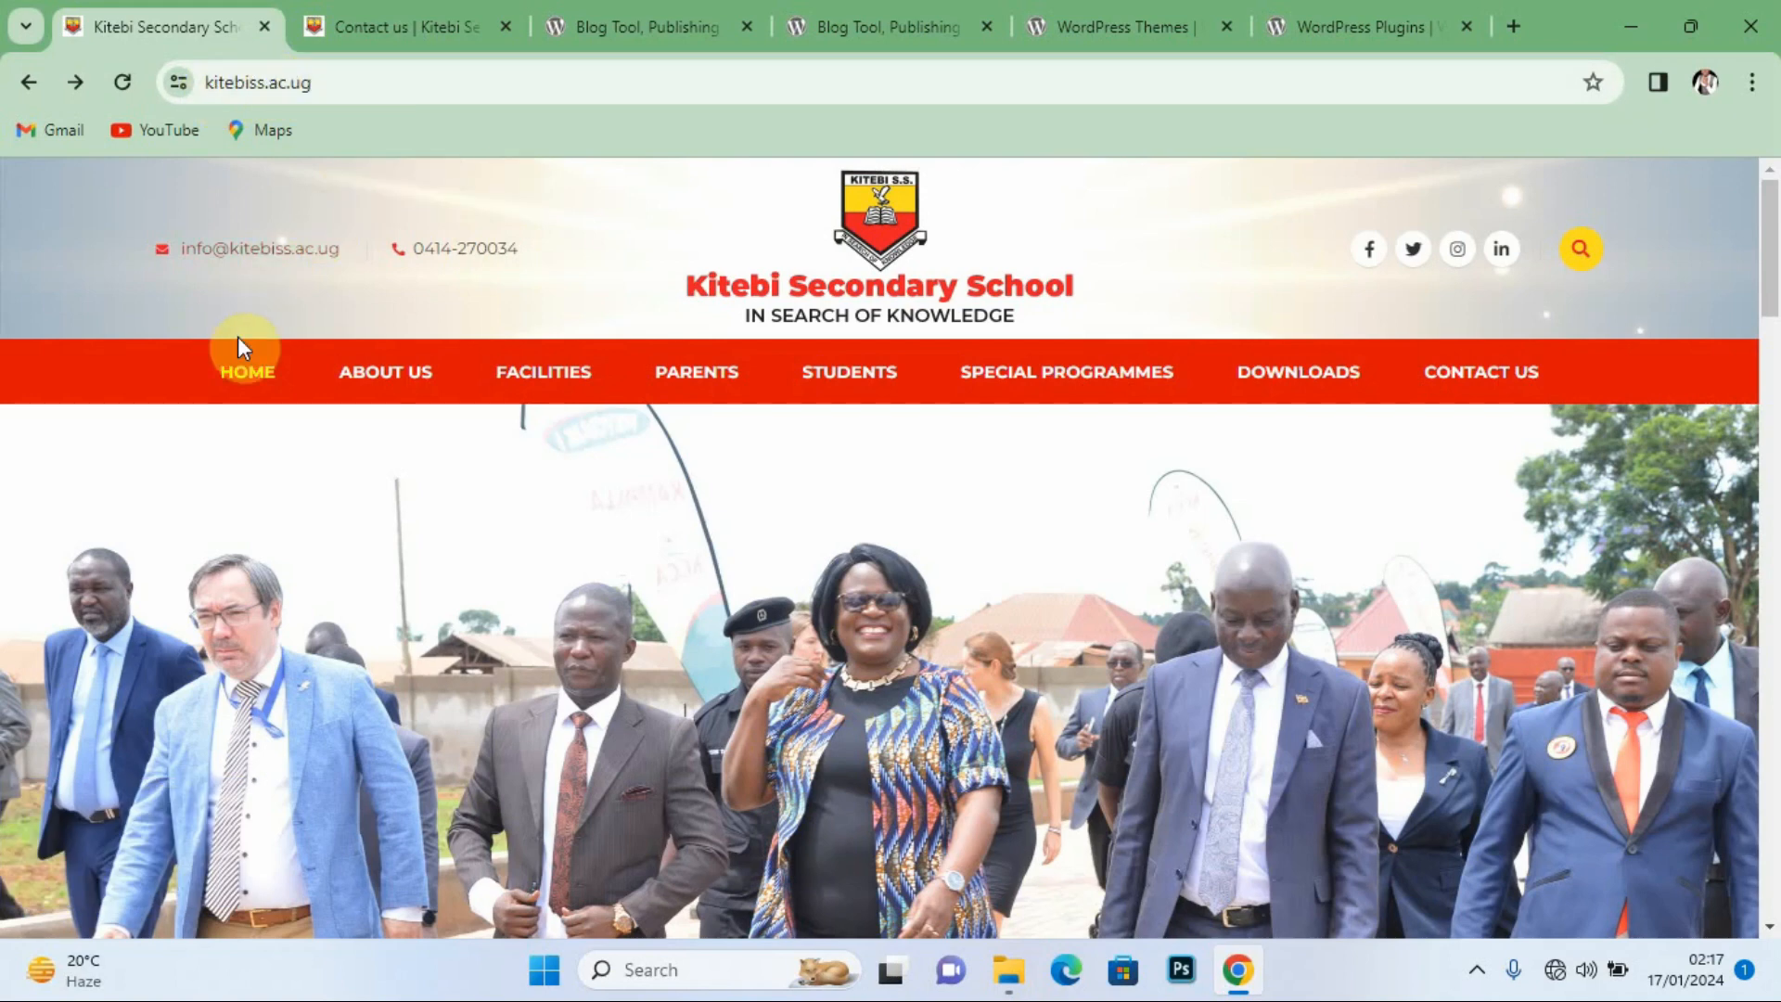
# Step: Scroll through the Kitebi Secondary School homepage, then minimise Chrome to reveal the desktop
pyautogui.moveTo(478, 373)
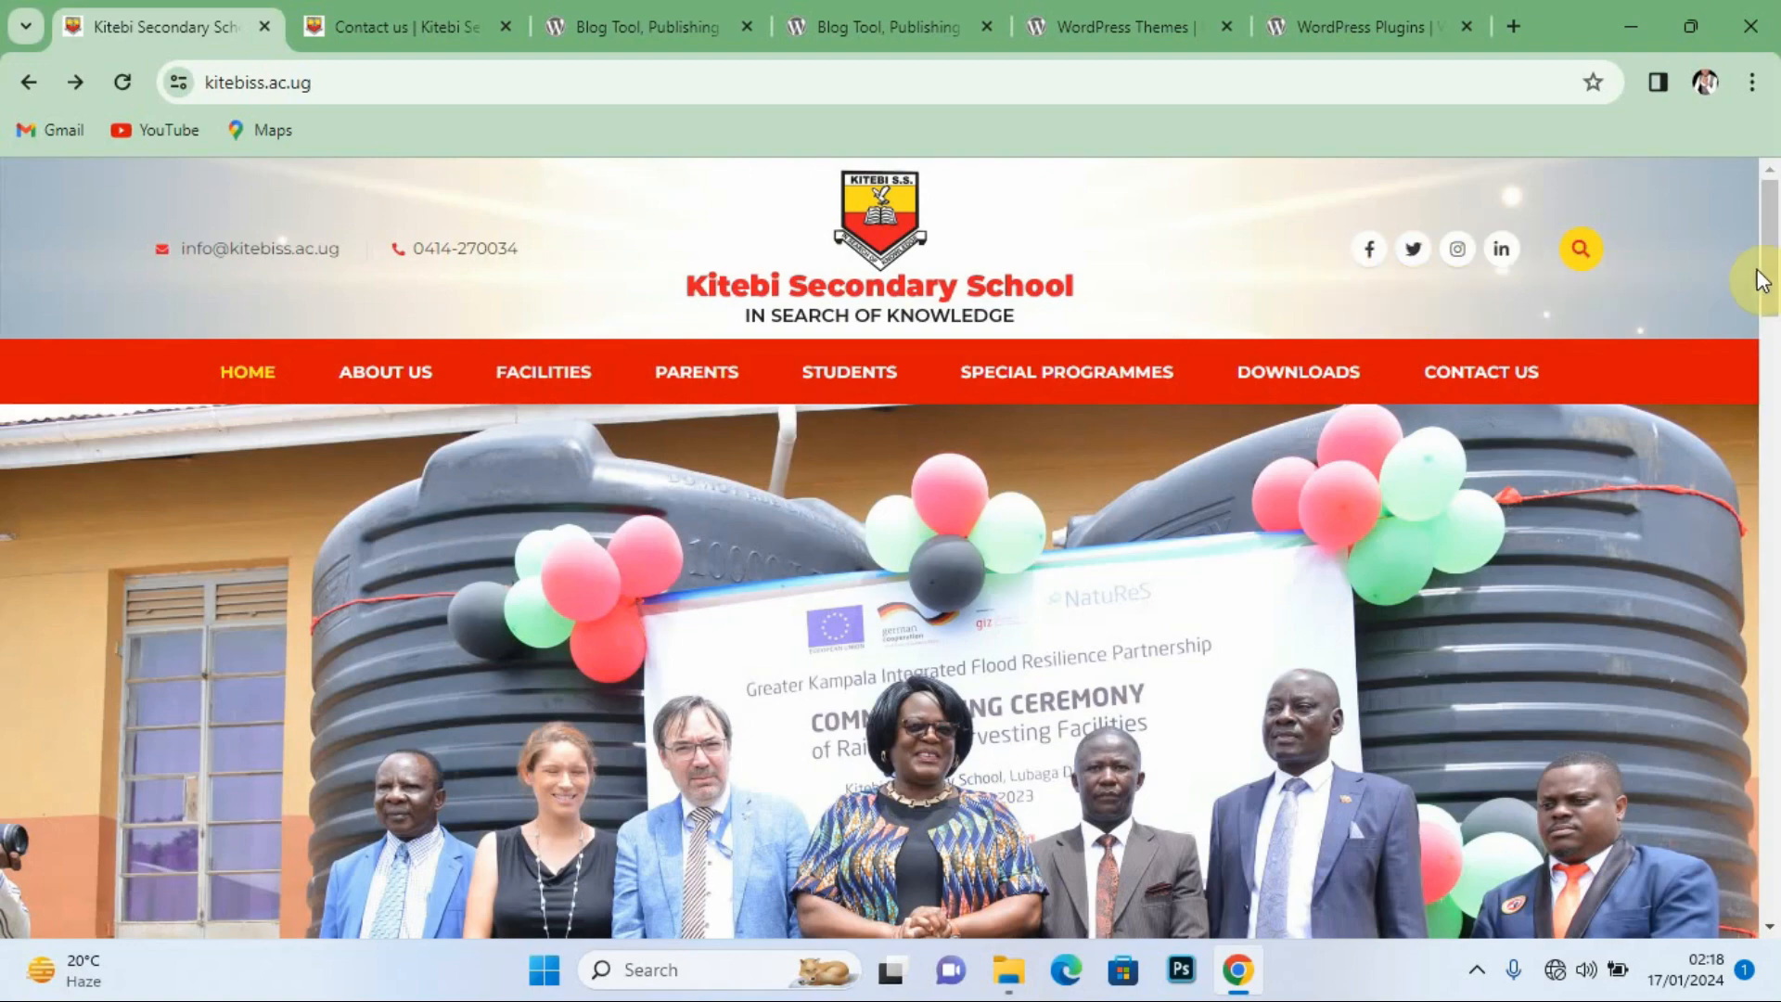
pyautogui.moveTo(1767, 270)
pyautogui.mouseDown()
pyautogui.moveTo(1777, 425)
pyautogui.moveTo(1777, 267)
pyautogui.mouseUp()
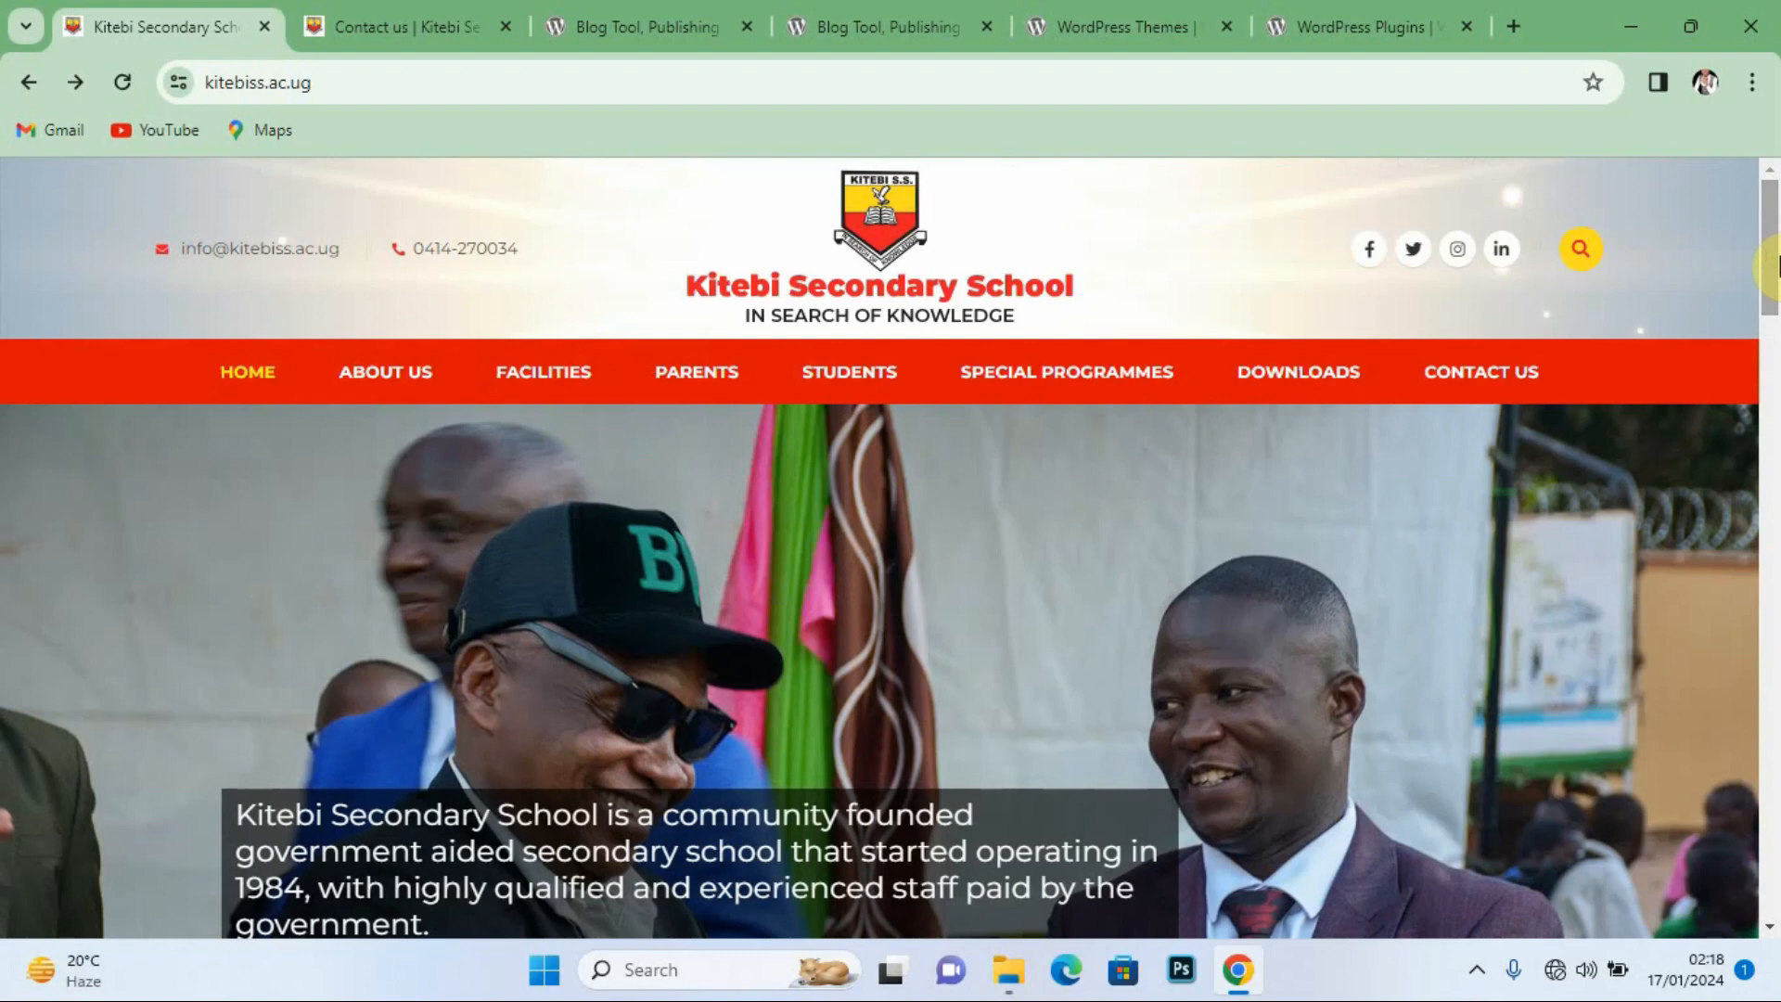
pyautogui.click(1628, 26)
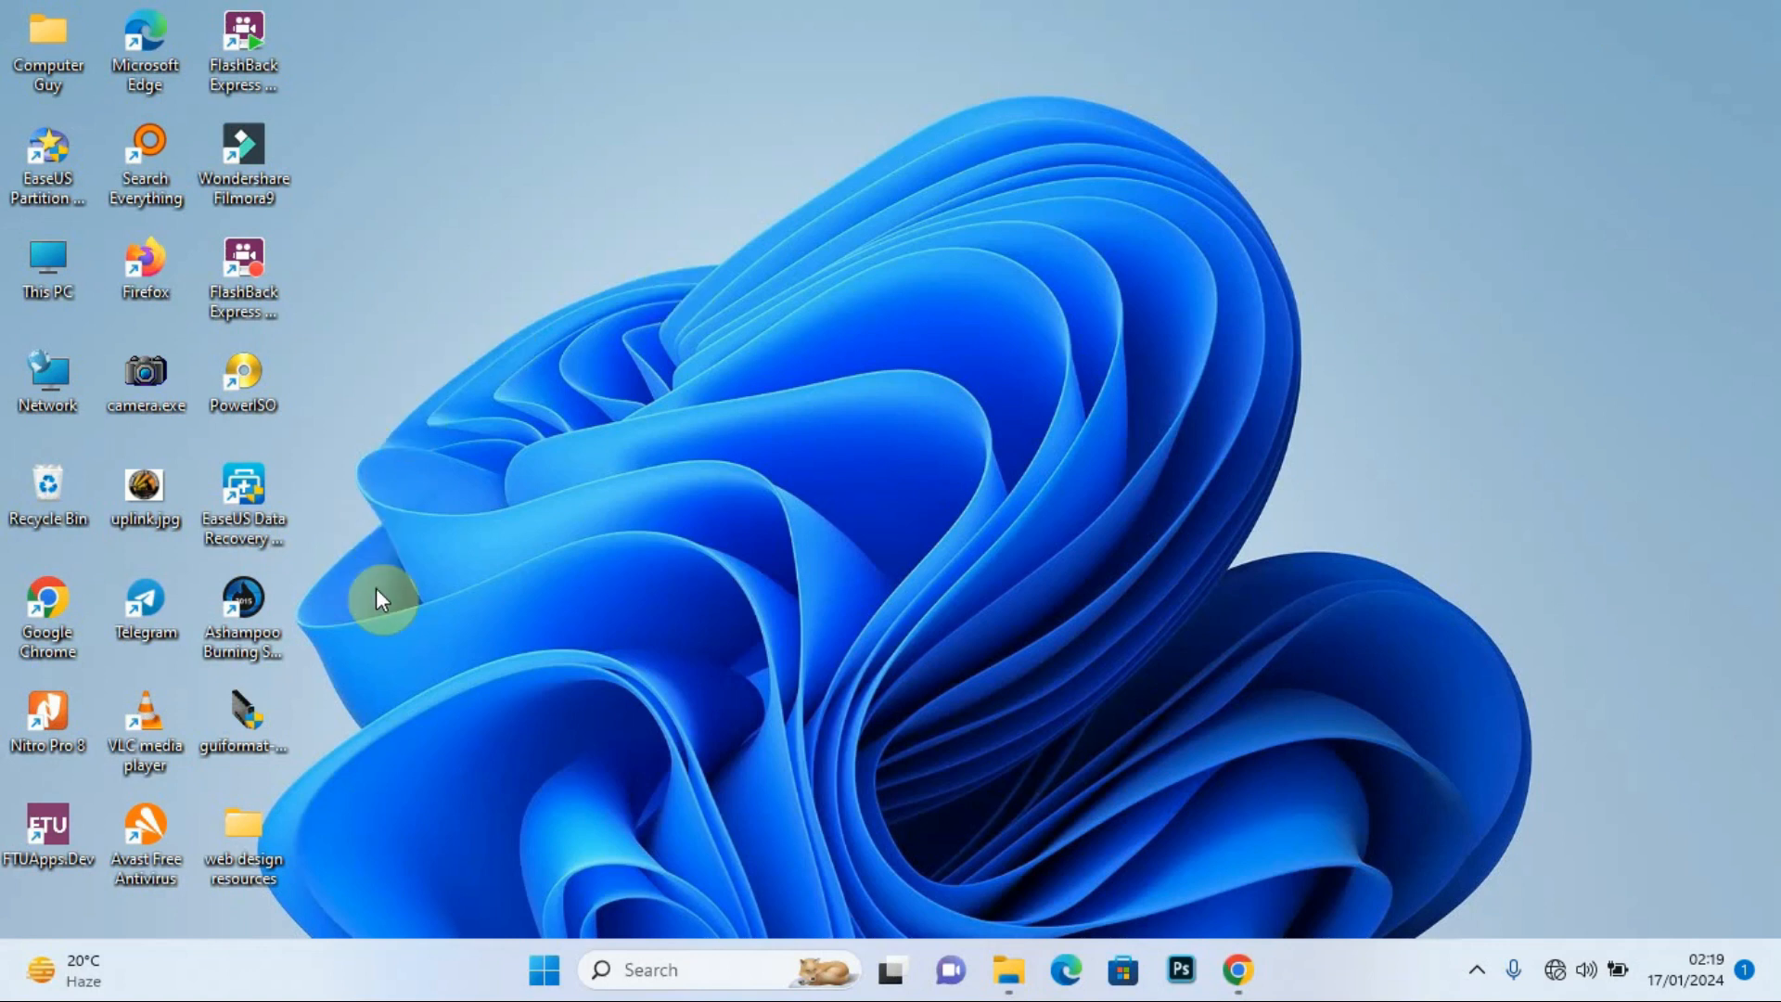
# Step: Open web design resources, check the two installers in Browsers, and return to the parent folder
pyautogui.doubleClick(241, 837)
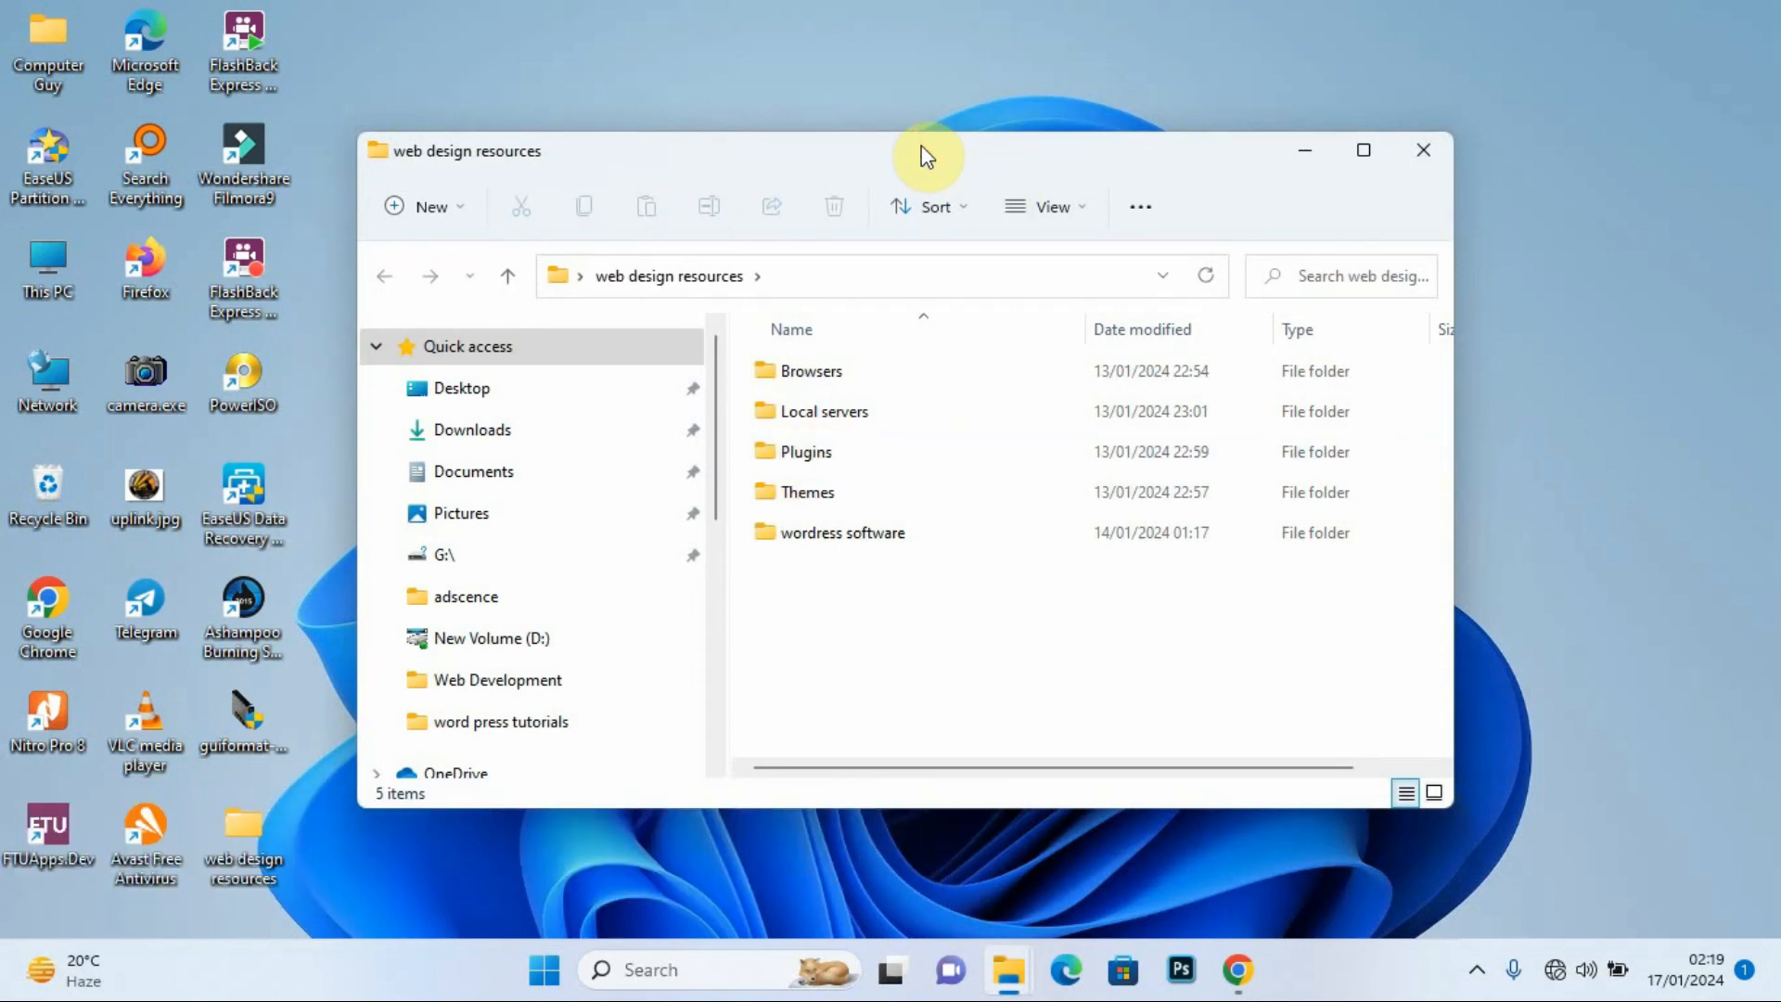
pyautogui.moveTo(929, 152); pyautogui.dragTo(917, 148)
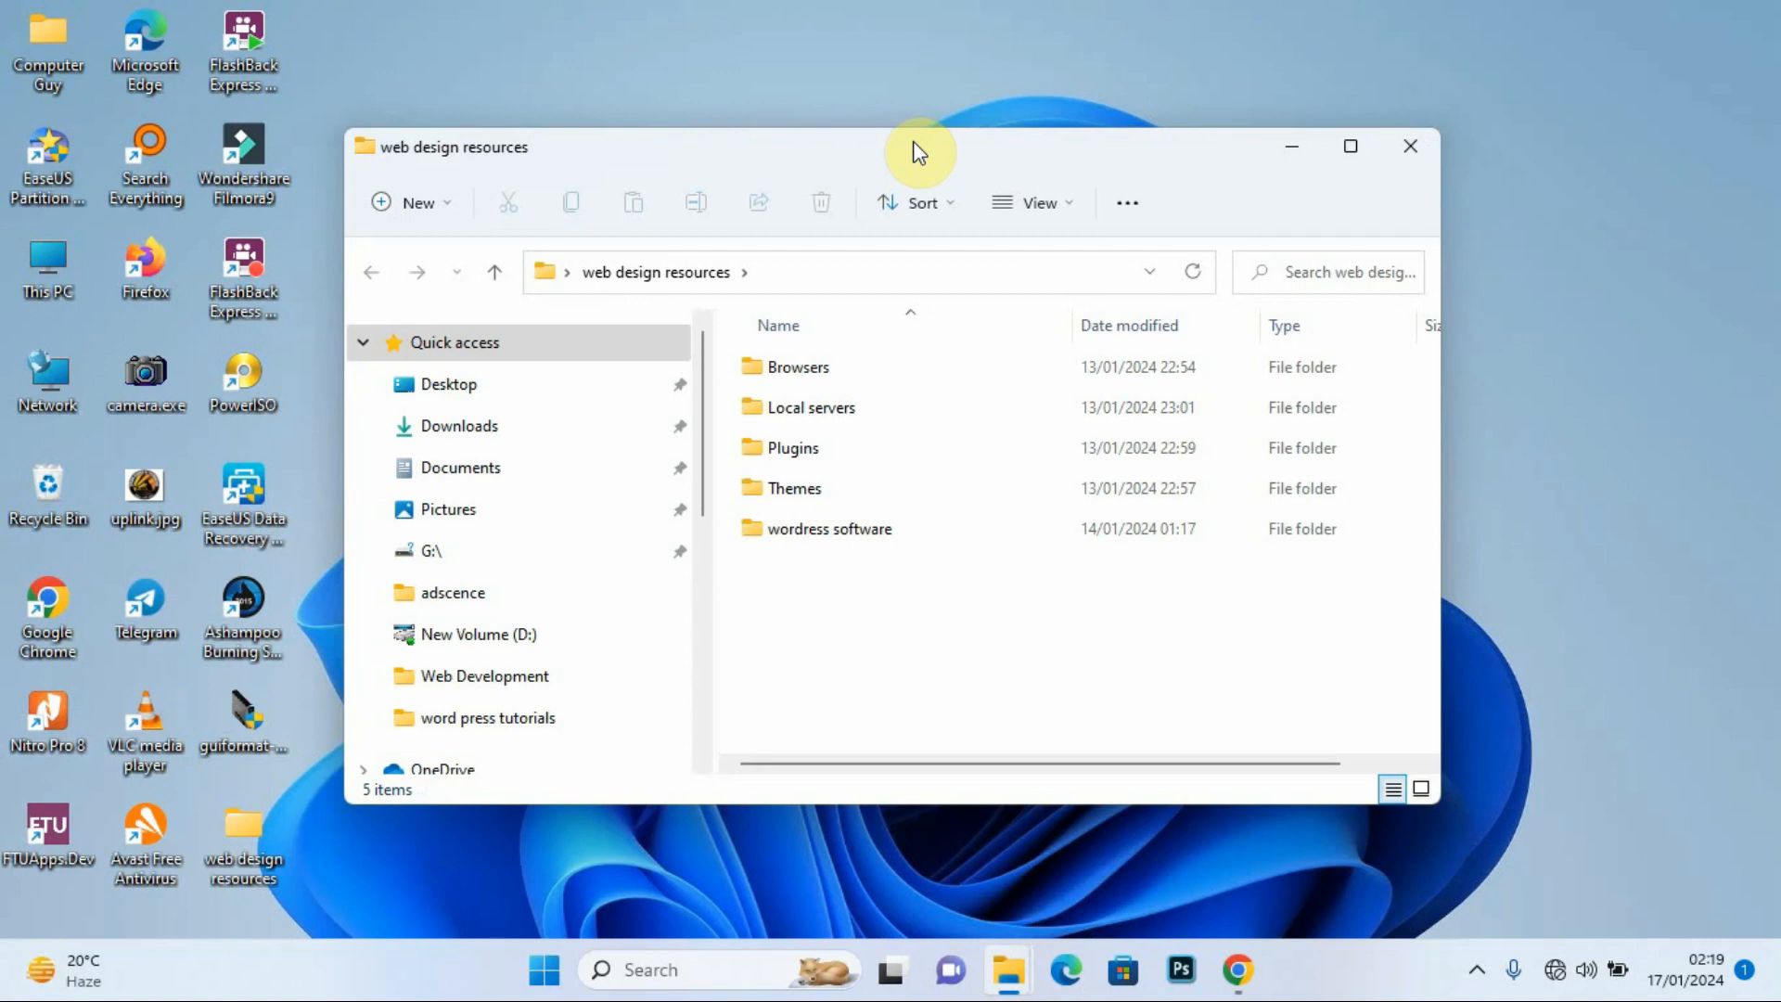
pyautogui.doubleClick(839, 371)
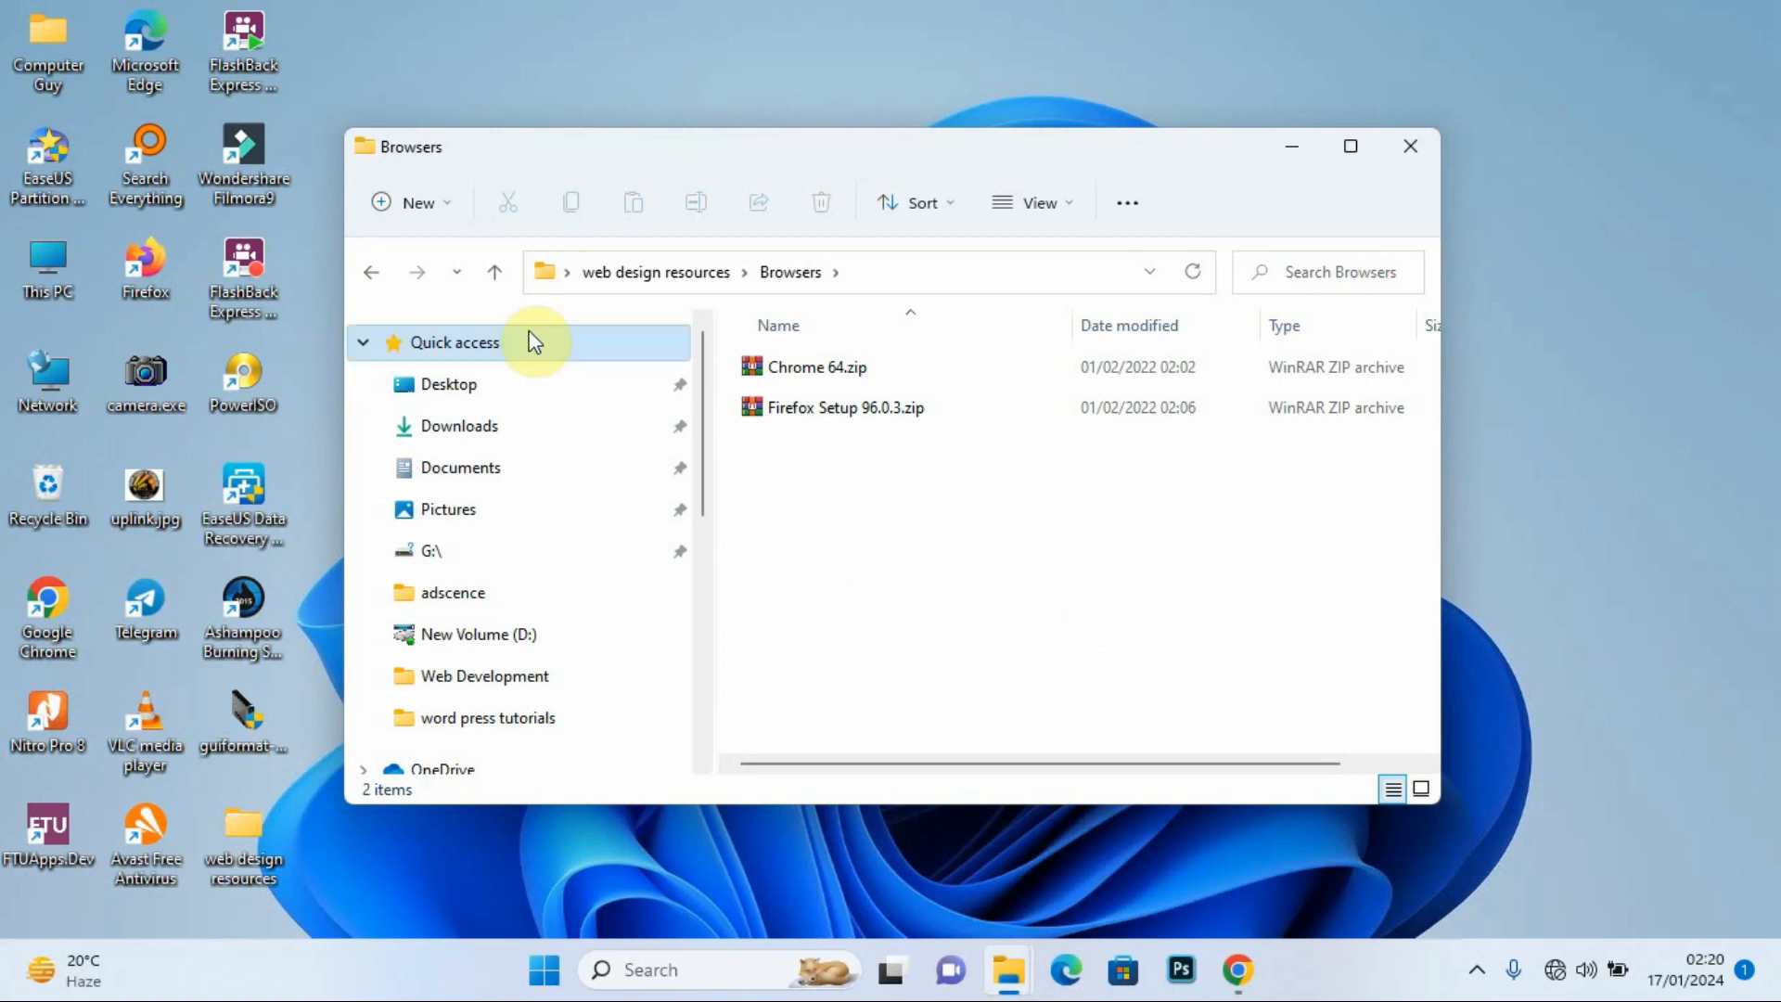
pyautogui.click(372, 273)
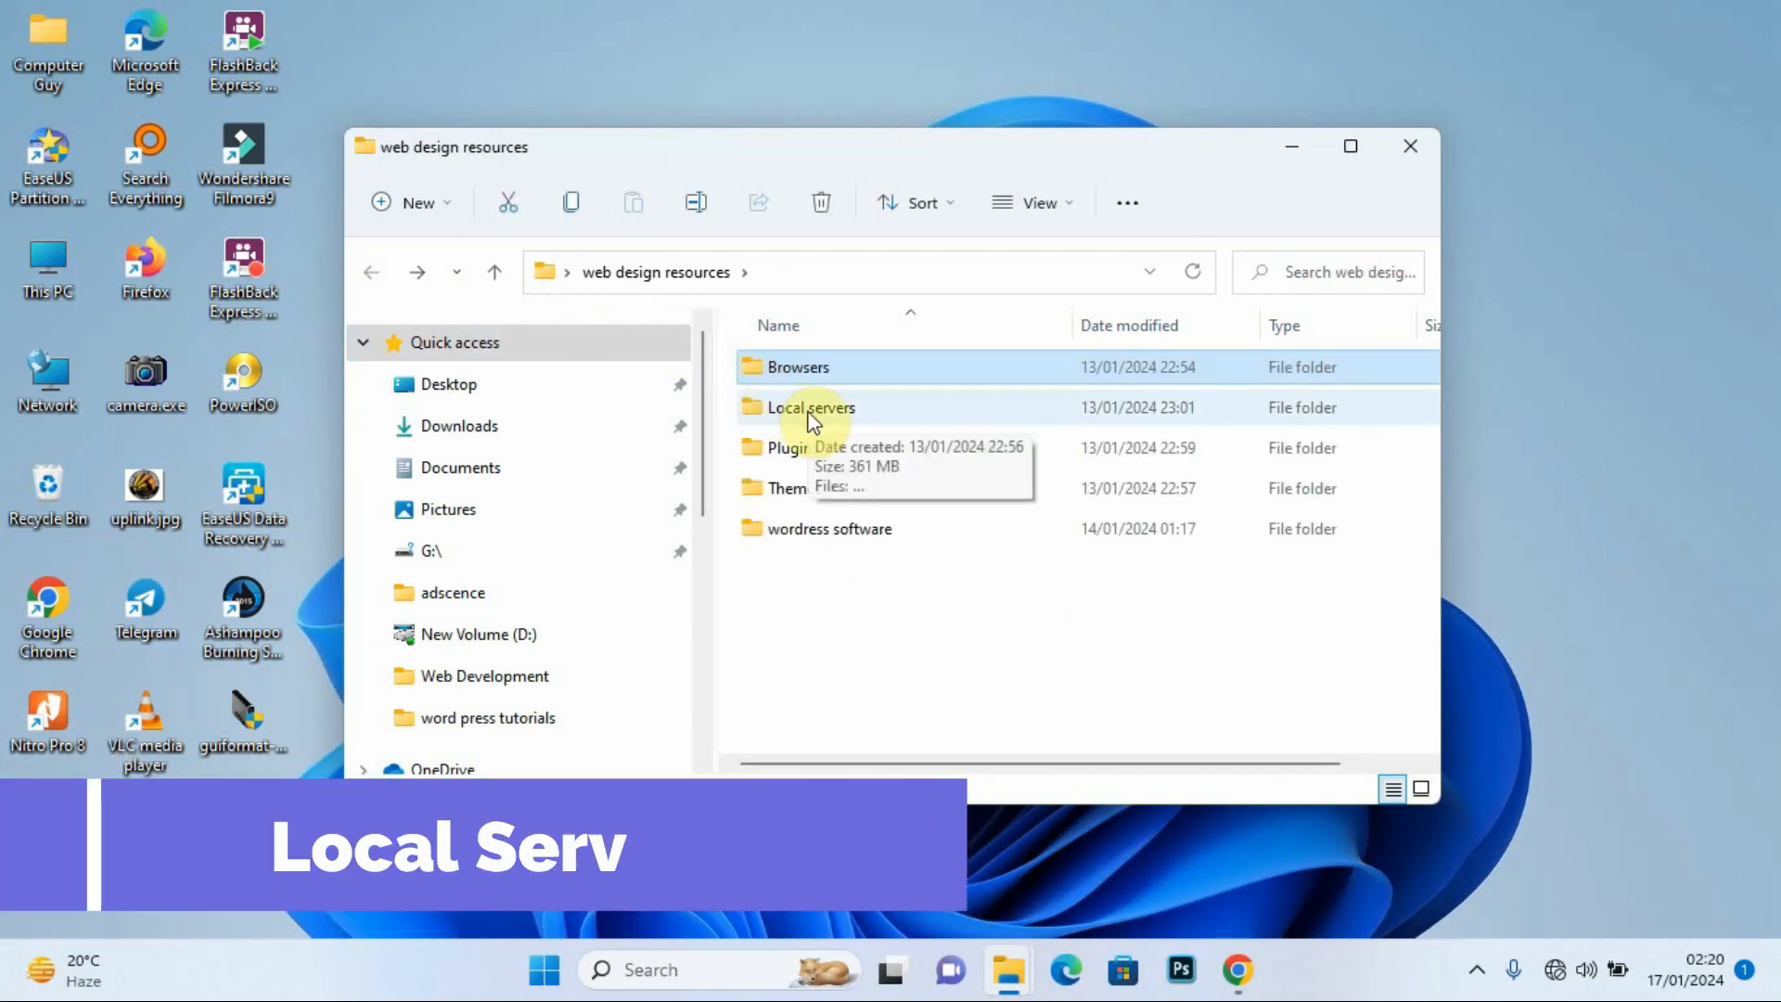
pyautogui.click(840, 409)
pyautogui.doubleClick(843, 410)
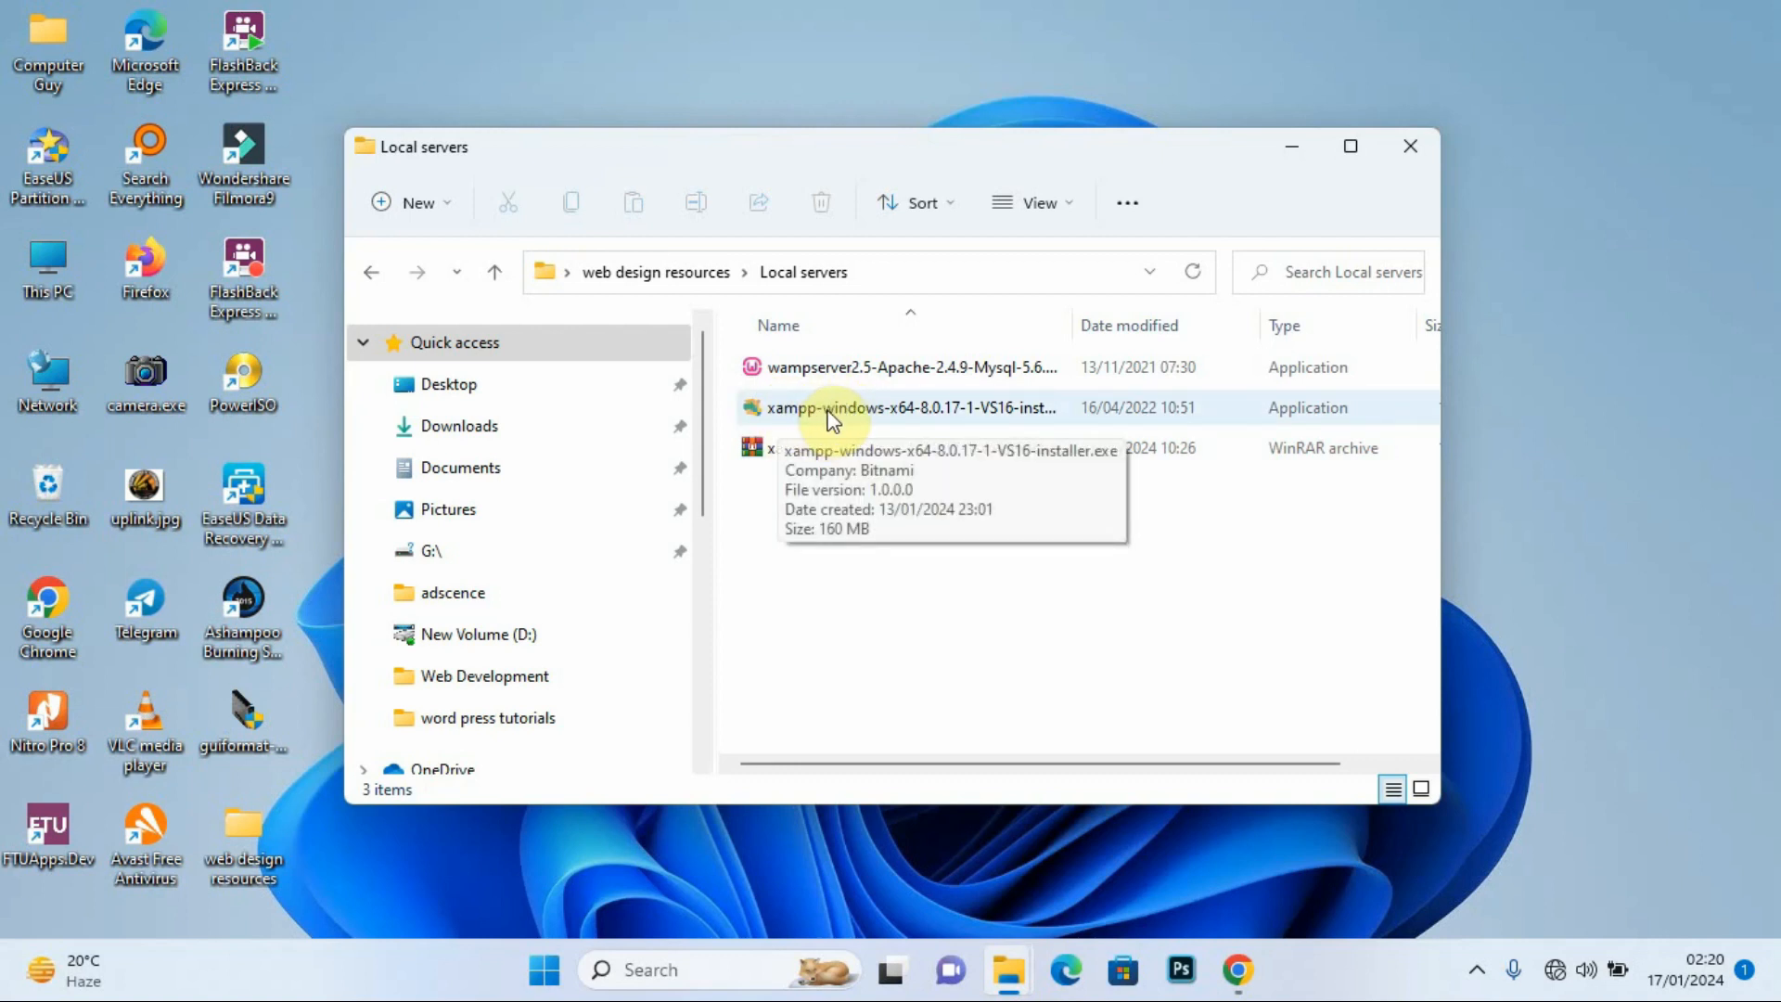
pyautogui.click(366, 272)
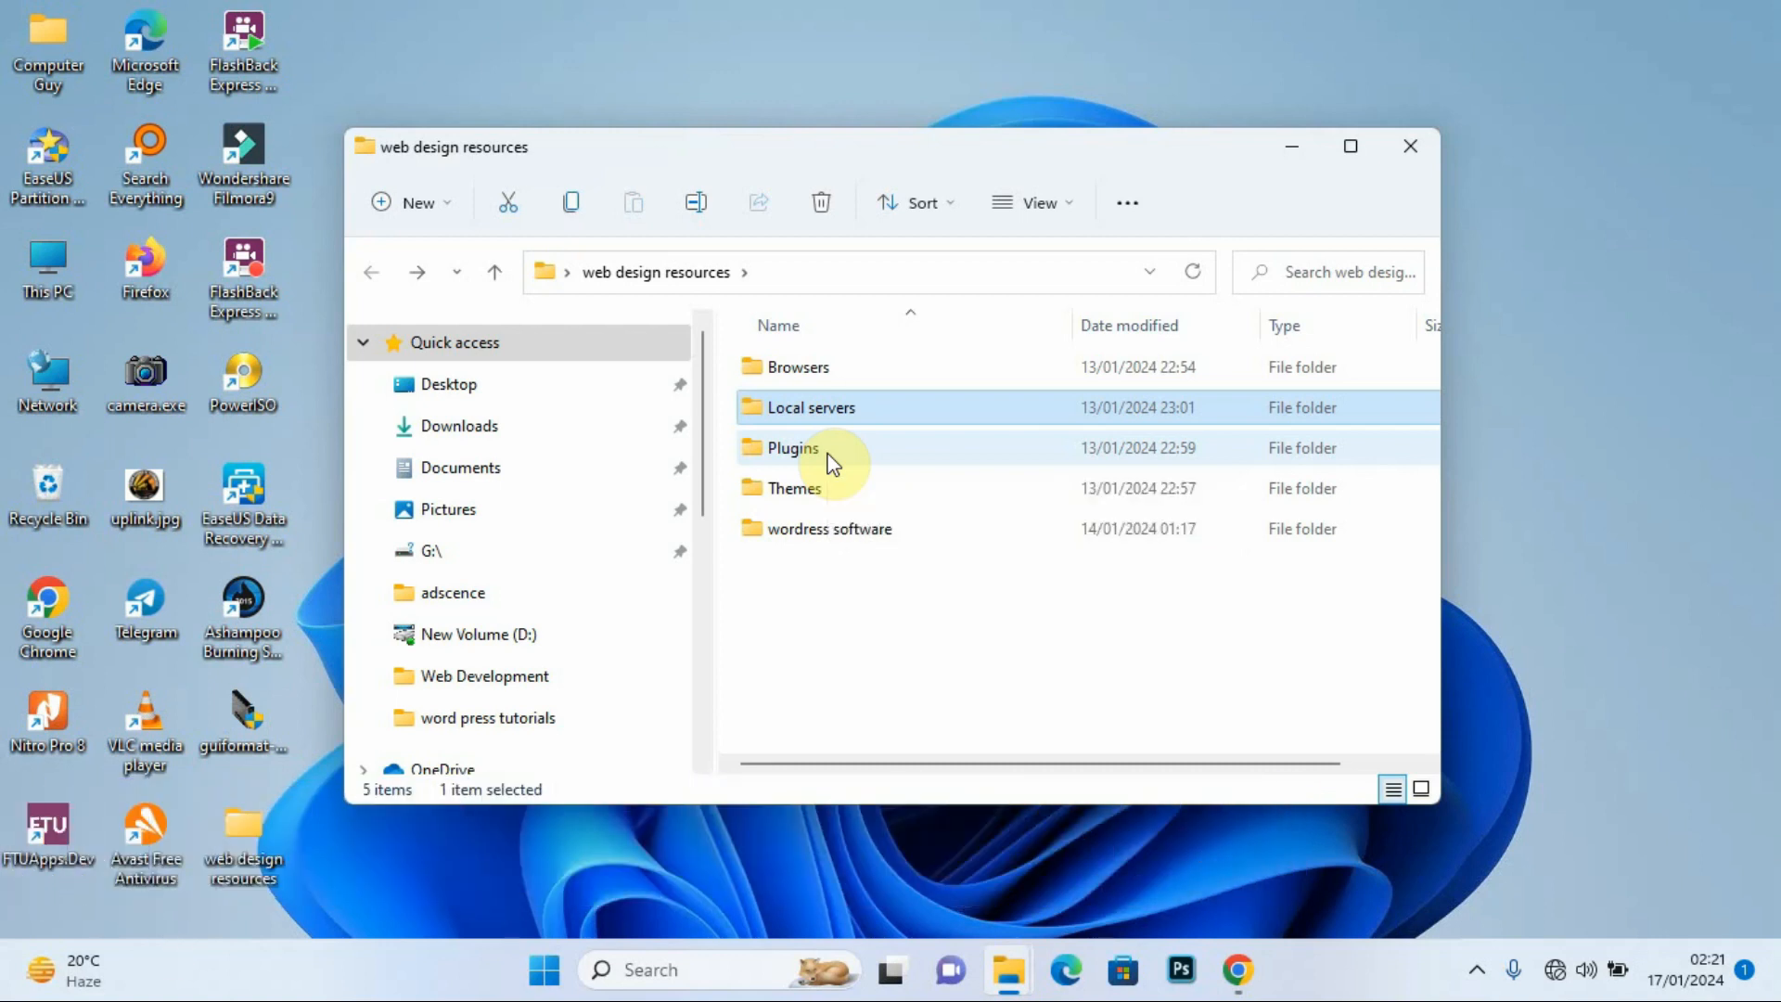
# Step: Look inside the Plugins folder, then return to web design resources
pyautogui.doubleClick(832, 461)
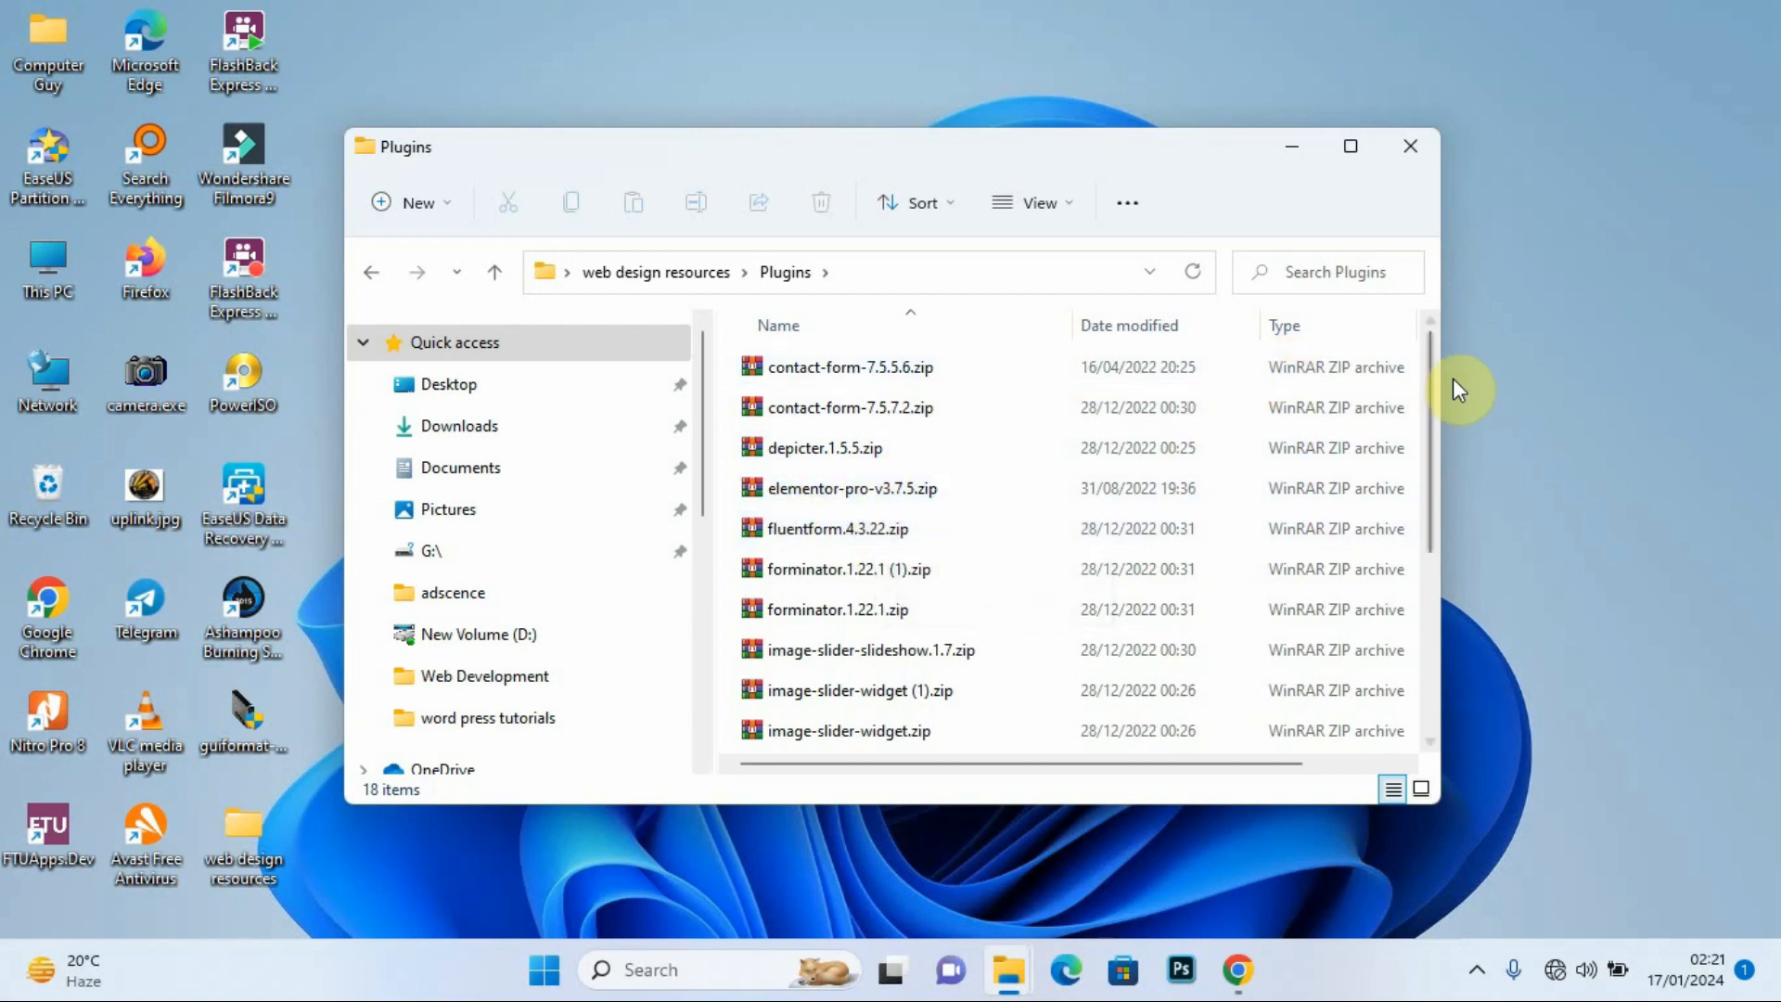
pyautogui.moveTo(1432, 359)
pyautogui.mouseDown()
pyautogui.moveTo(1431, 492)
pyautogui.moveTo(1447, 337)
pyautogui.mouseUp()
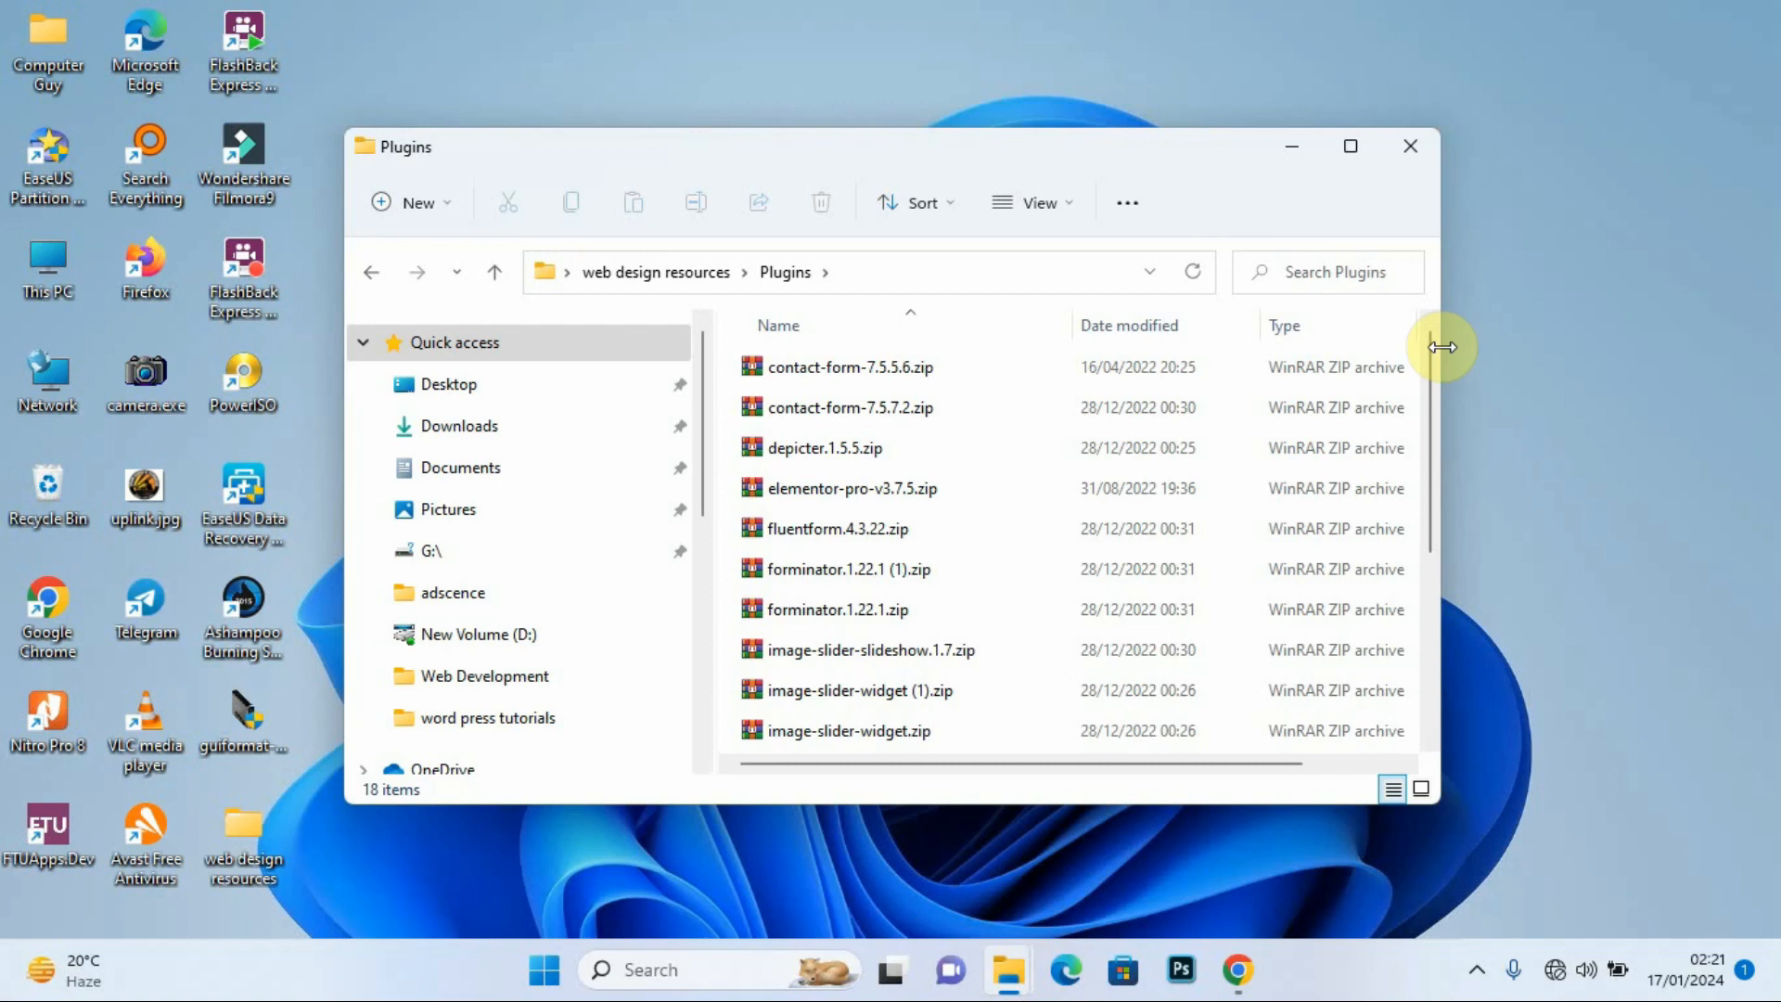
pyautogui.click(364, 273)
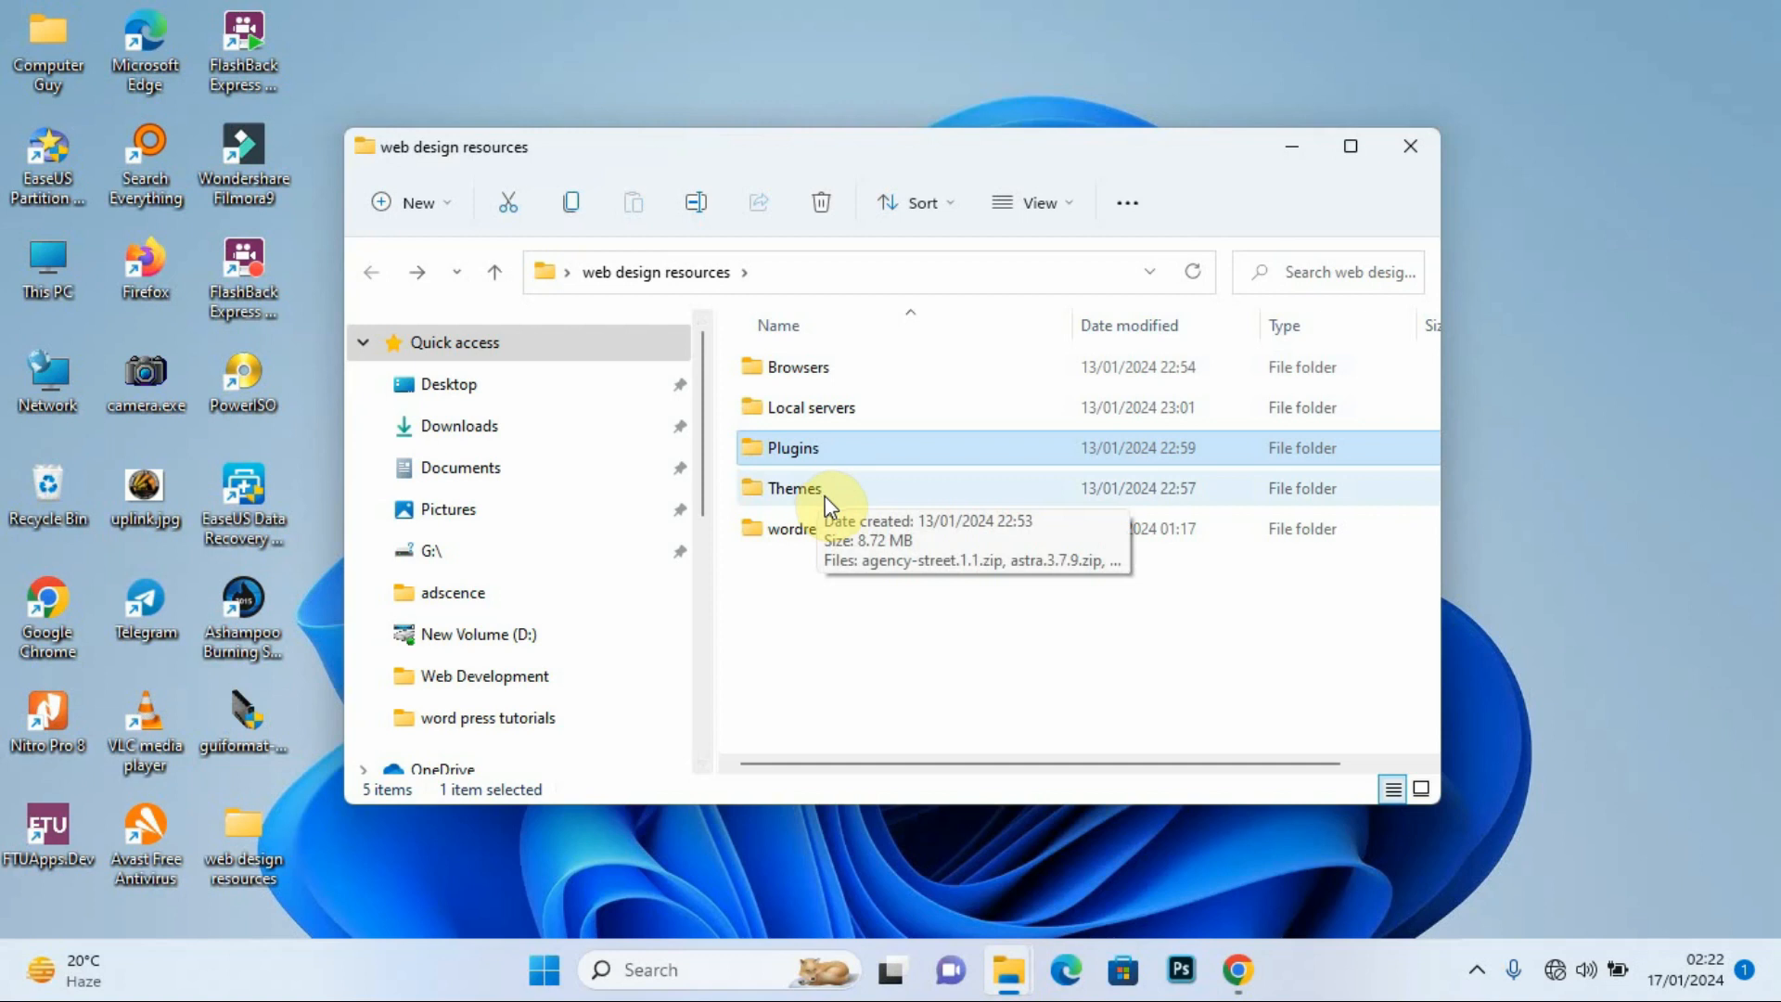
# Step: Open the wordress software folder holding the two WordPress zips and bring Chrome forward
pyautogui.click(854, 528)
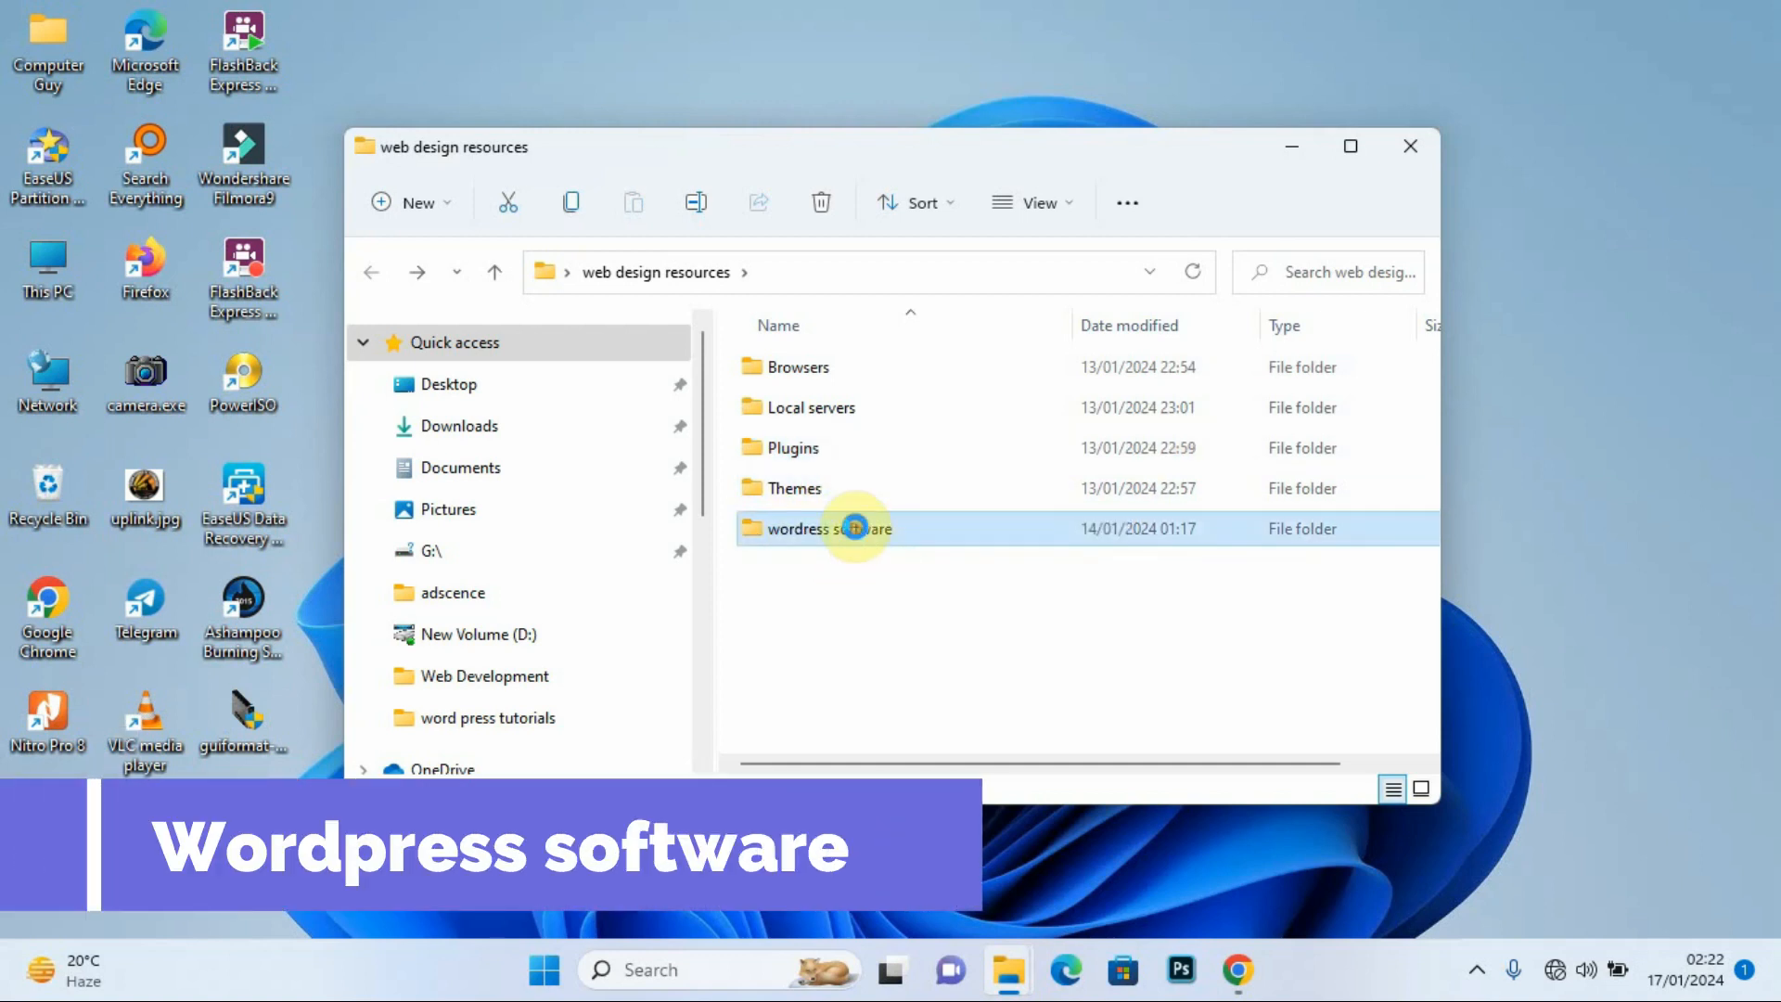
pyautogui.doubleClick(854, 528)
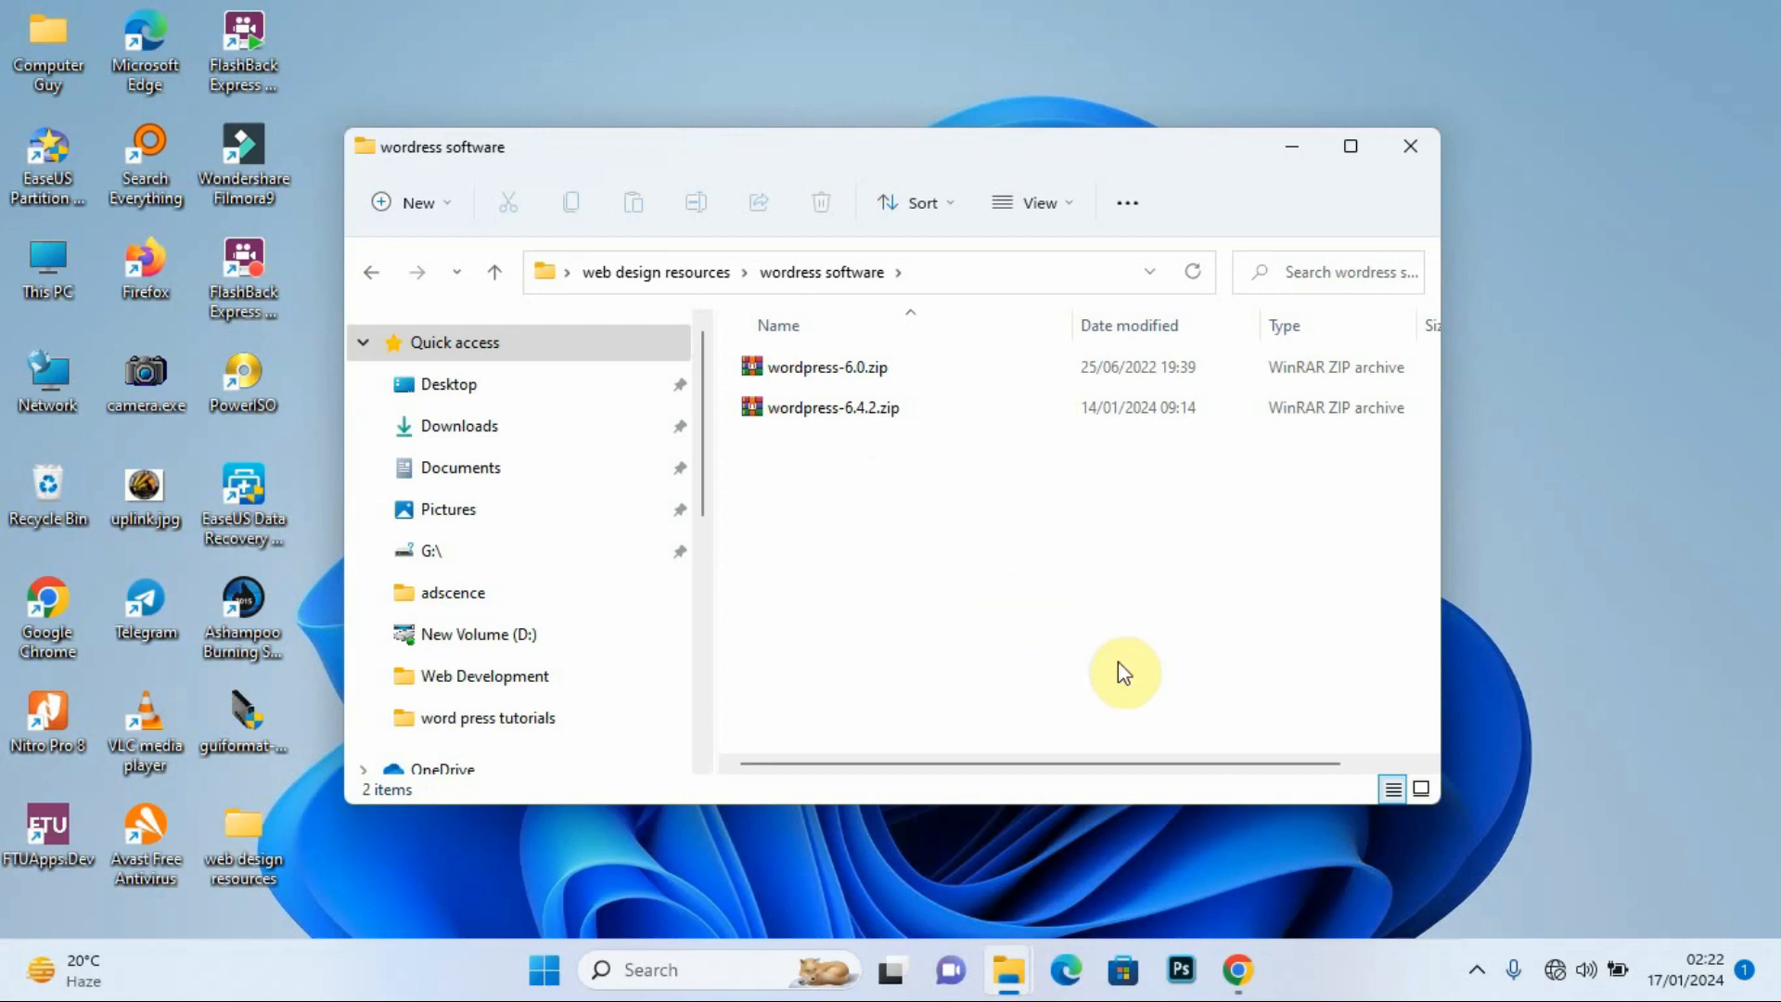
pyautogui.click(1237, 969)
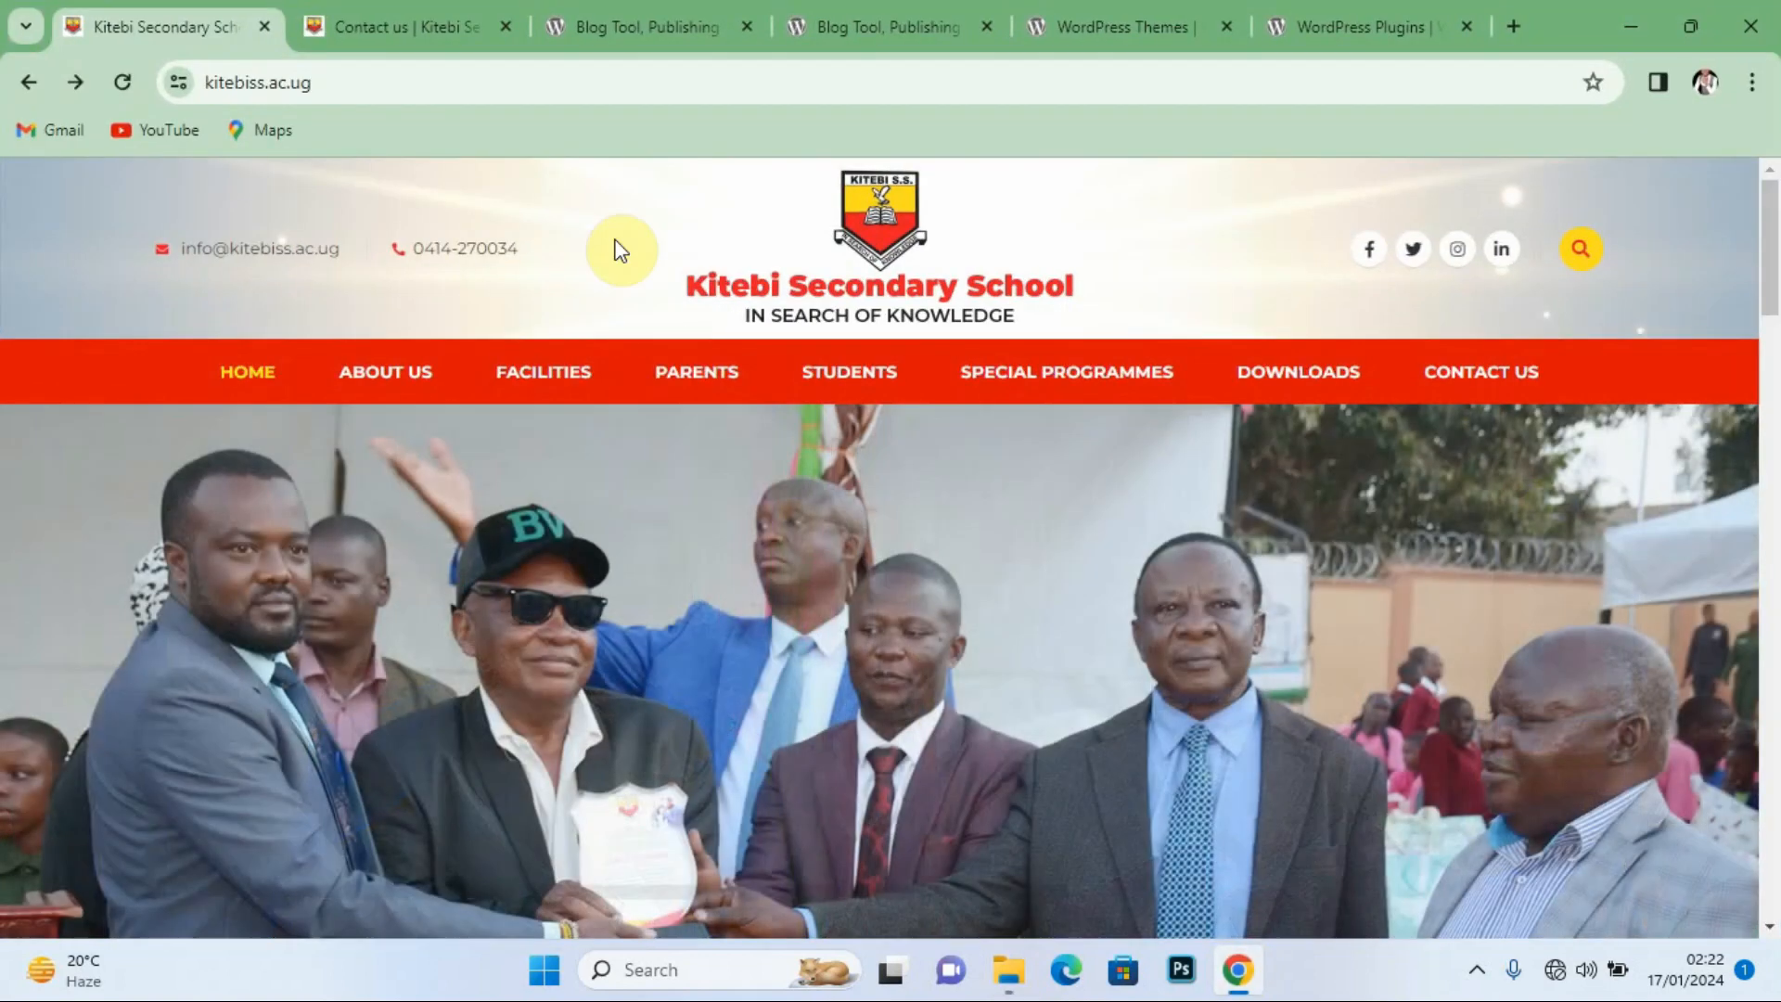
# Step: Cycle through the wordpress.org tabs, ending on the WordPress Themes directory with 11,721 themes
pyautogui.click(598, 38)
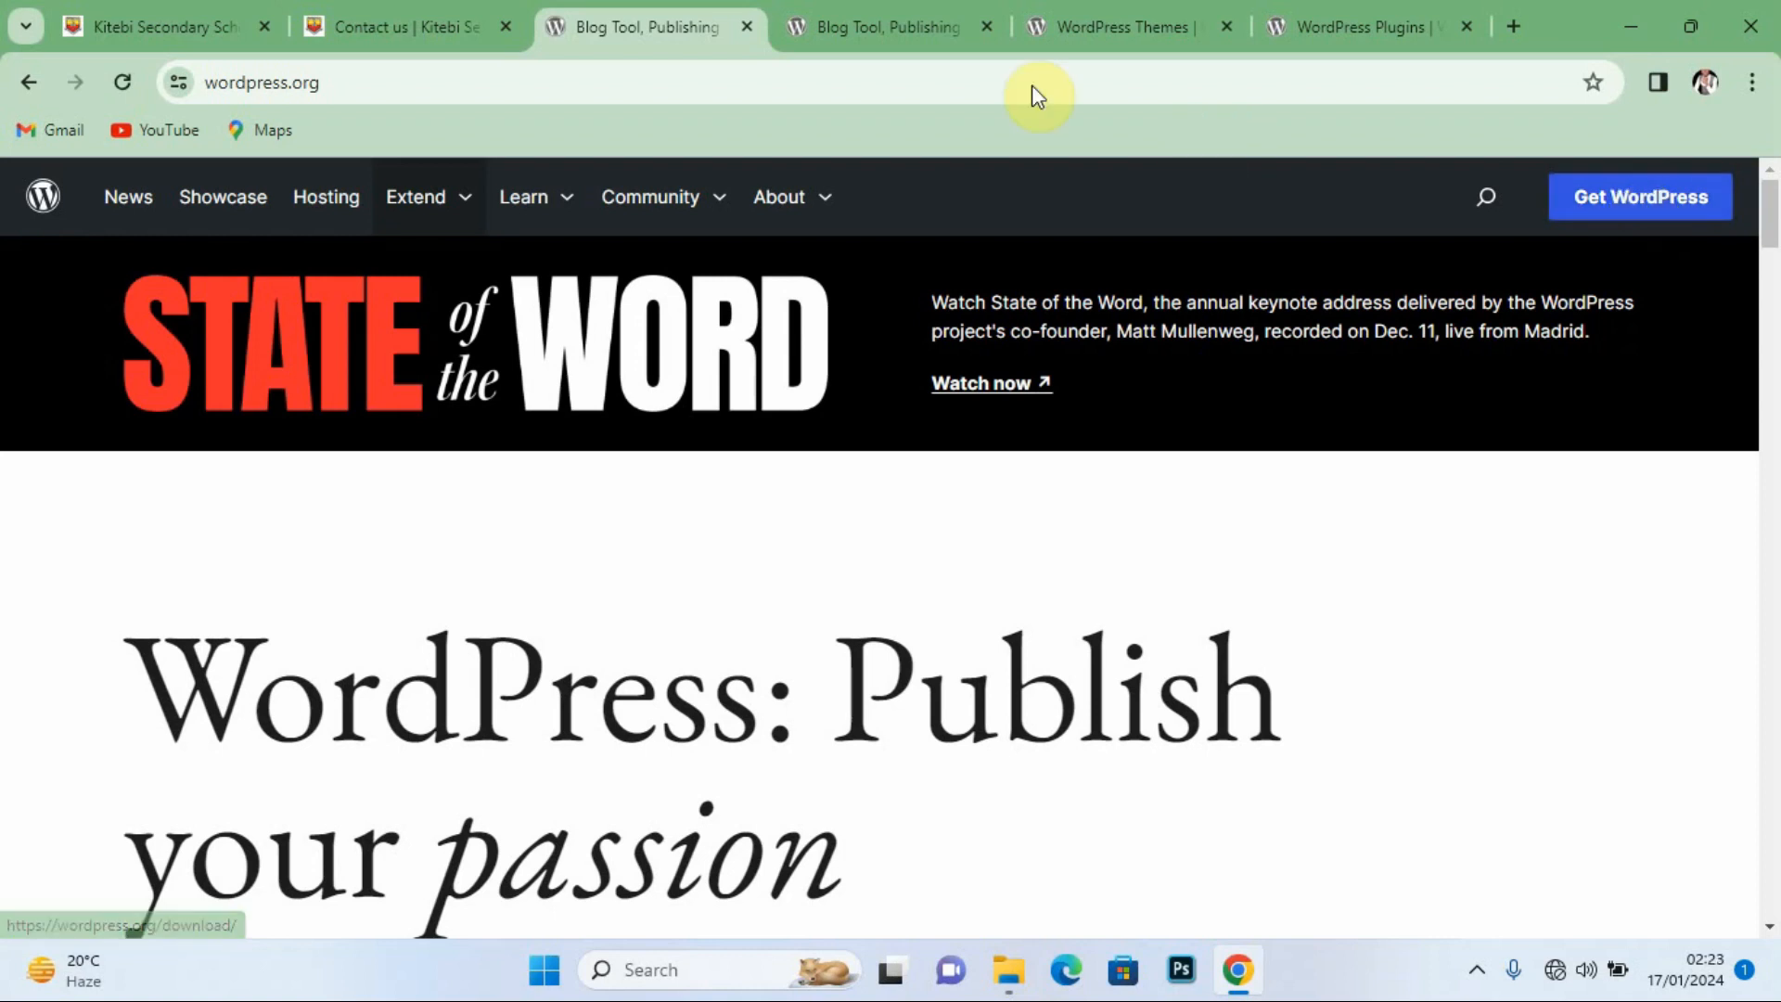
pyautogui.click(857, 26)
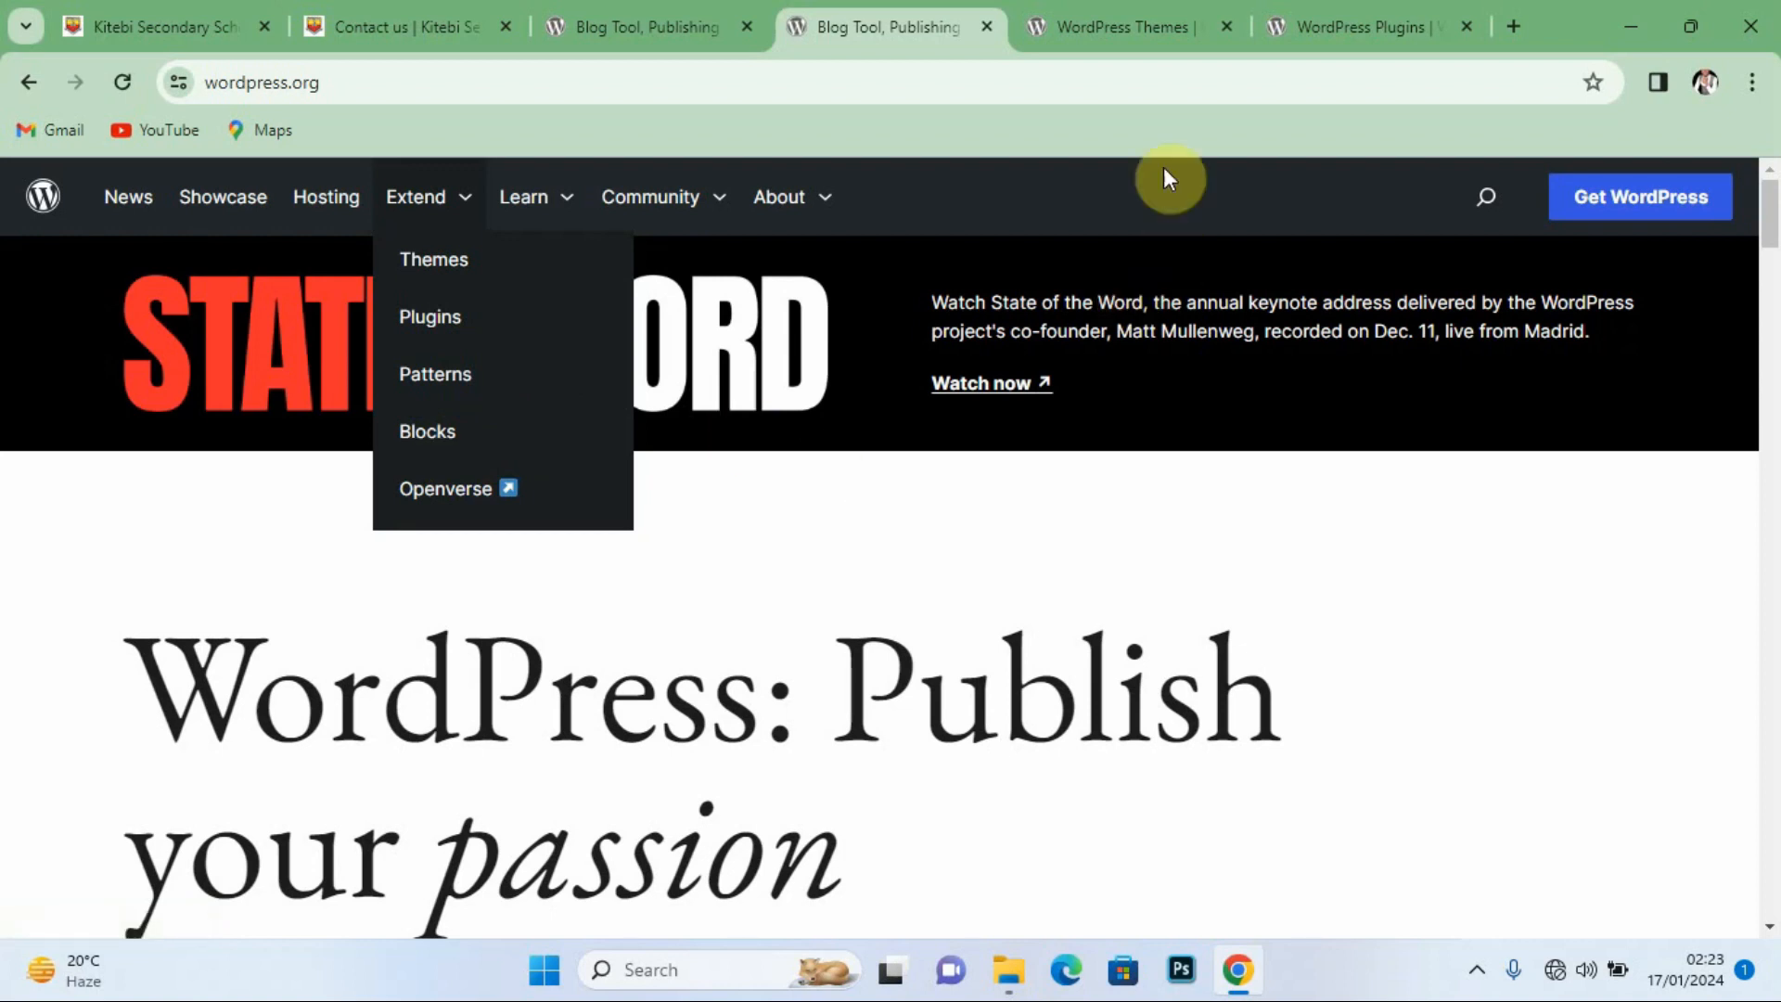
pyautogui.click(1095, 35)
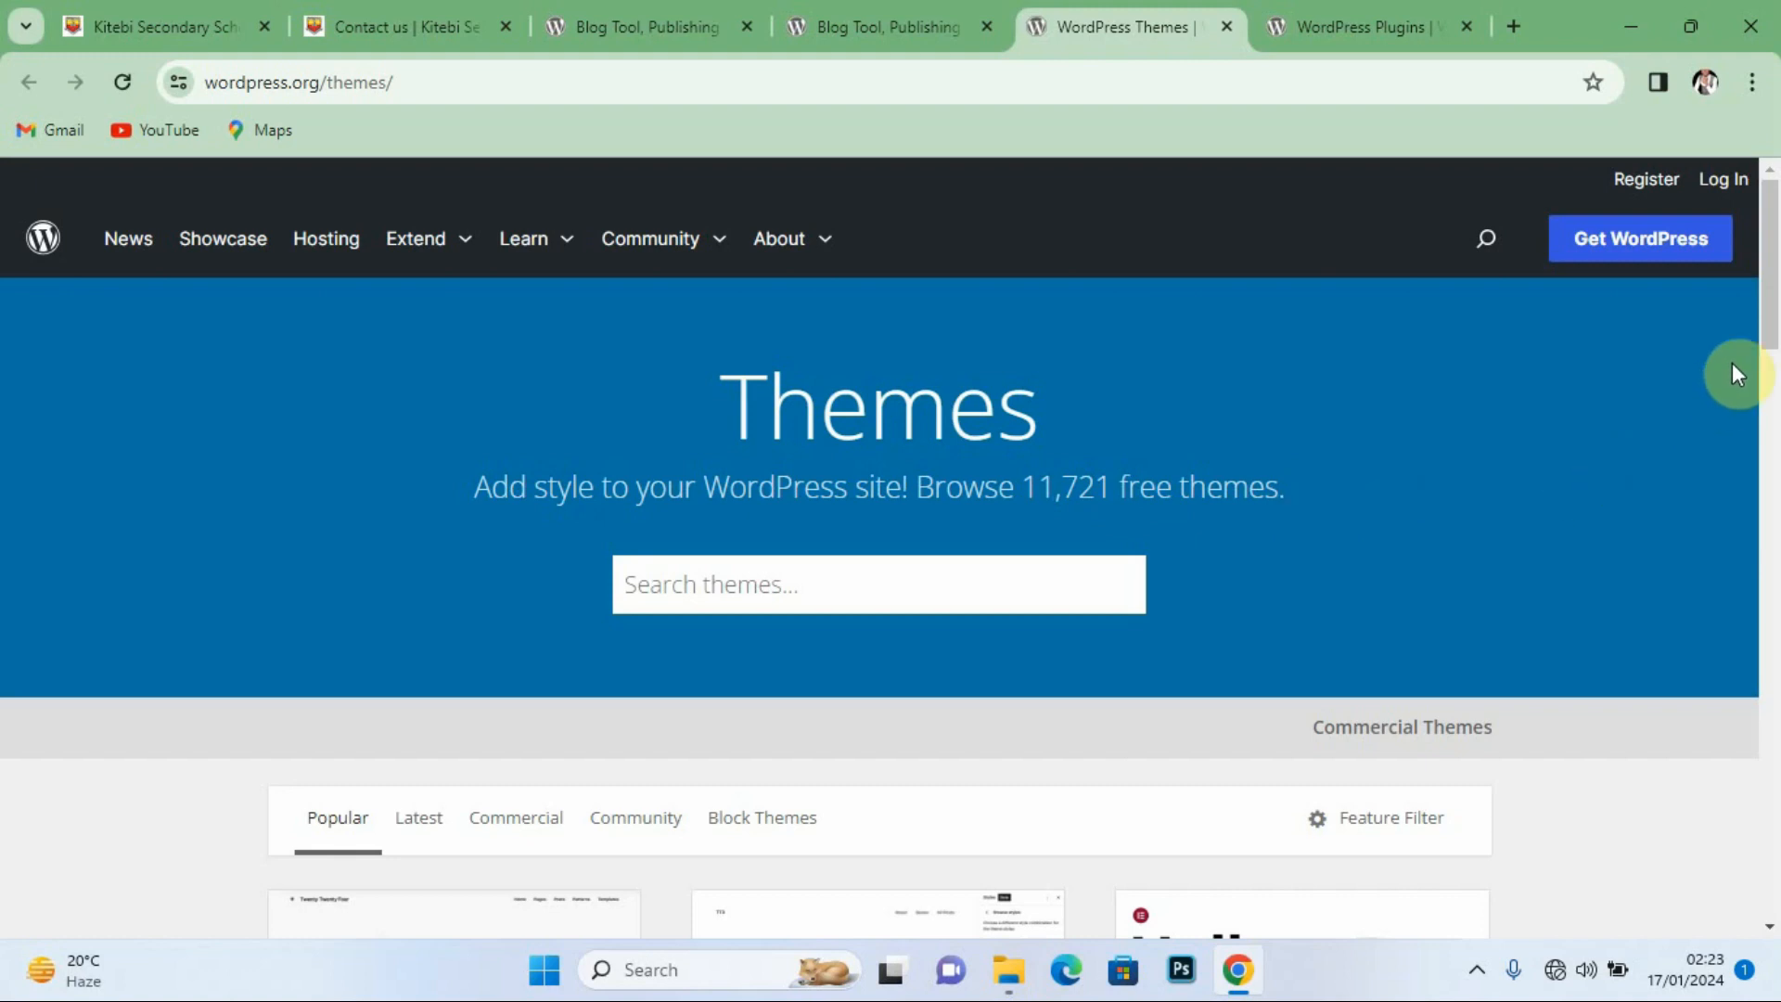
# Step: Scroll the themes page, then browse the WordPress Plugins directory listing 59,557 free plugins
pyautogui.moveTo(1762, 318); pyautogui.dragTo(1775, 473)
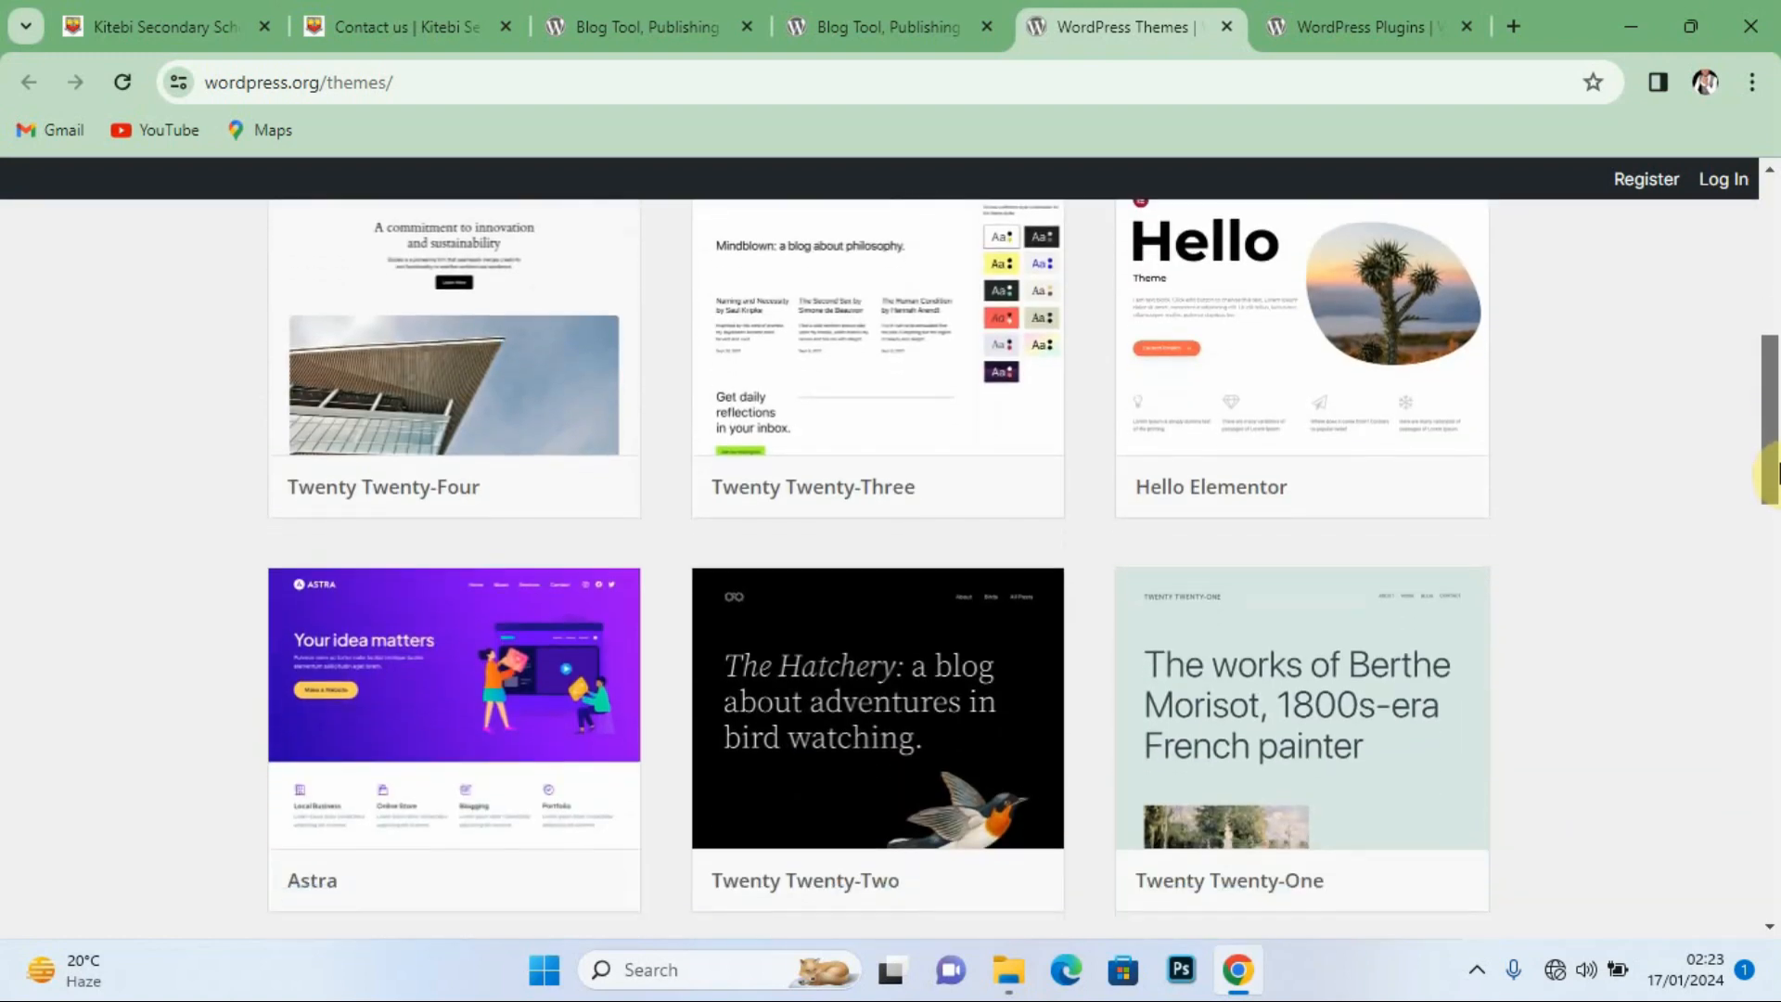
pyautogui.moveTo(370, 800)
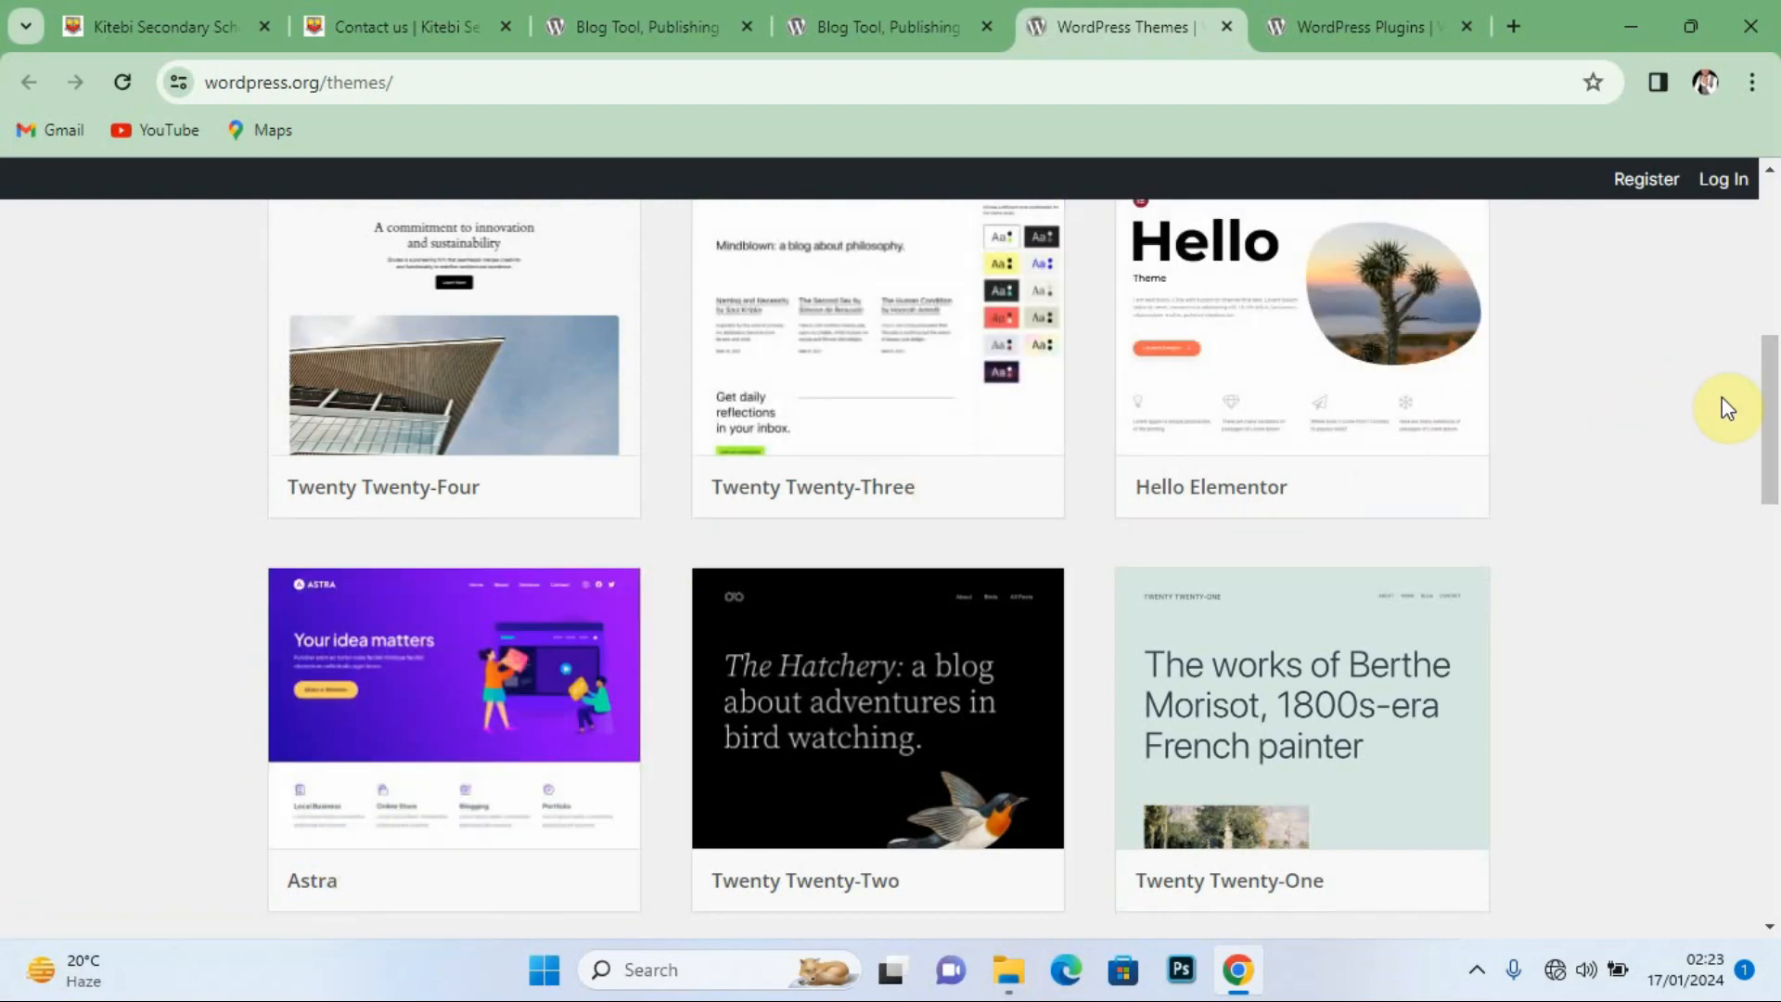
pyautogui.moveTo(1771, 371); pyautogui.dragTo(1777, 260)
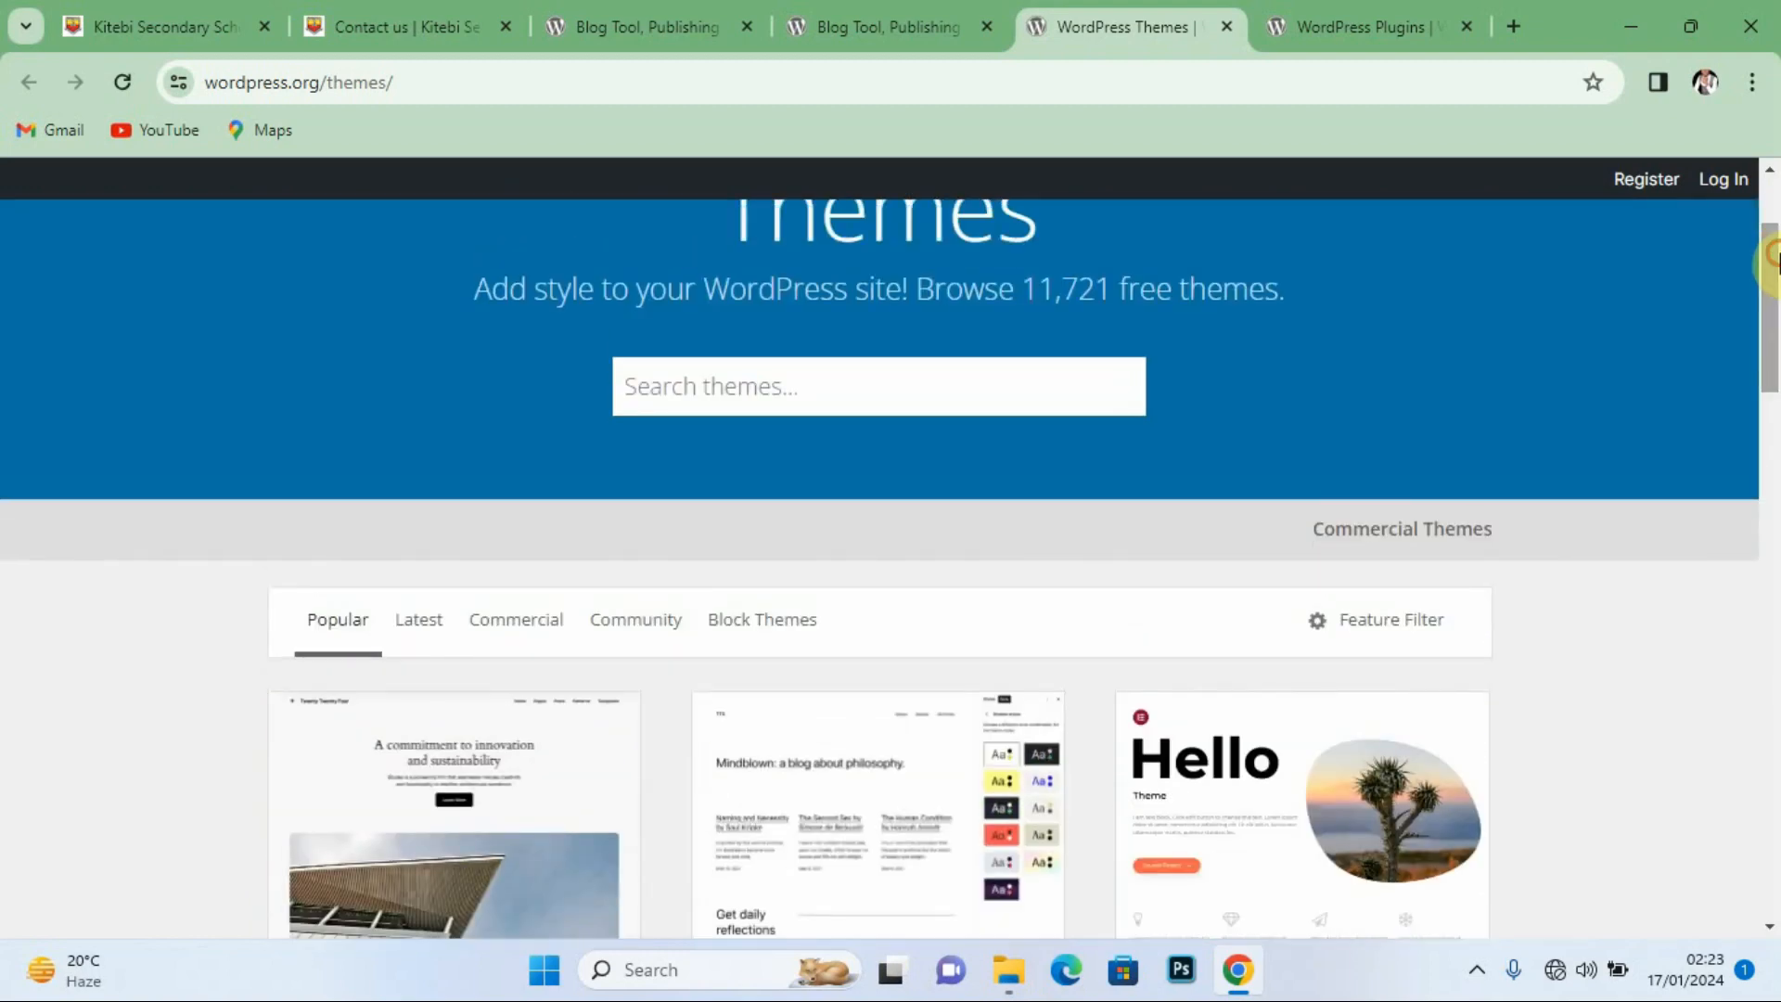
pyautogui.click(1322, 26)
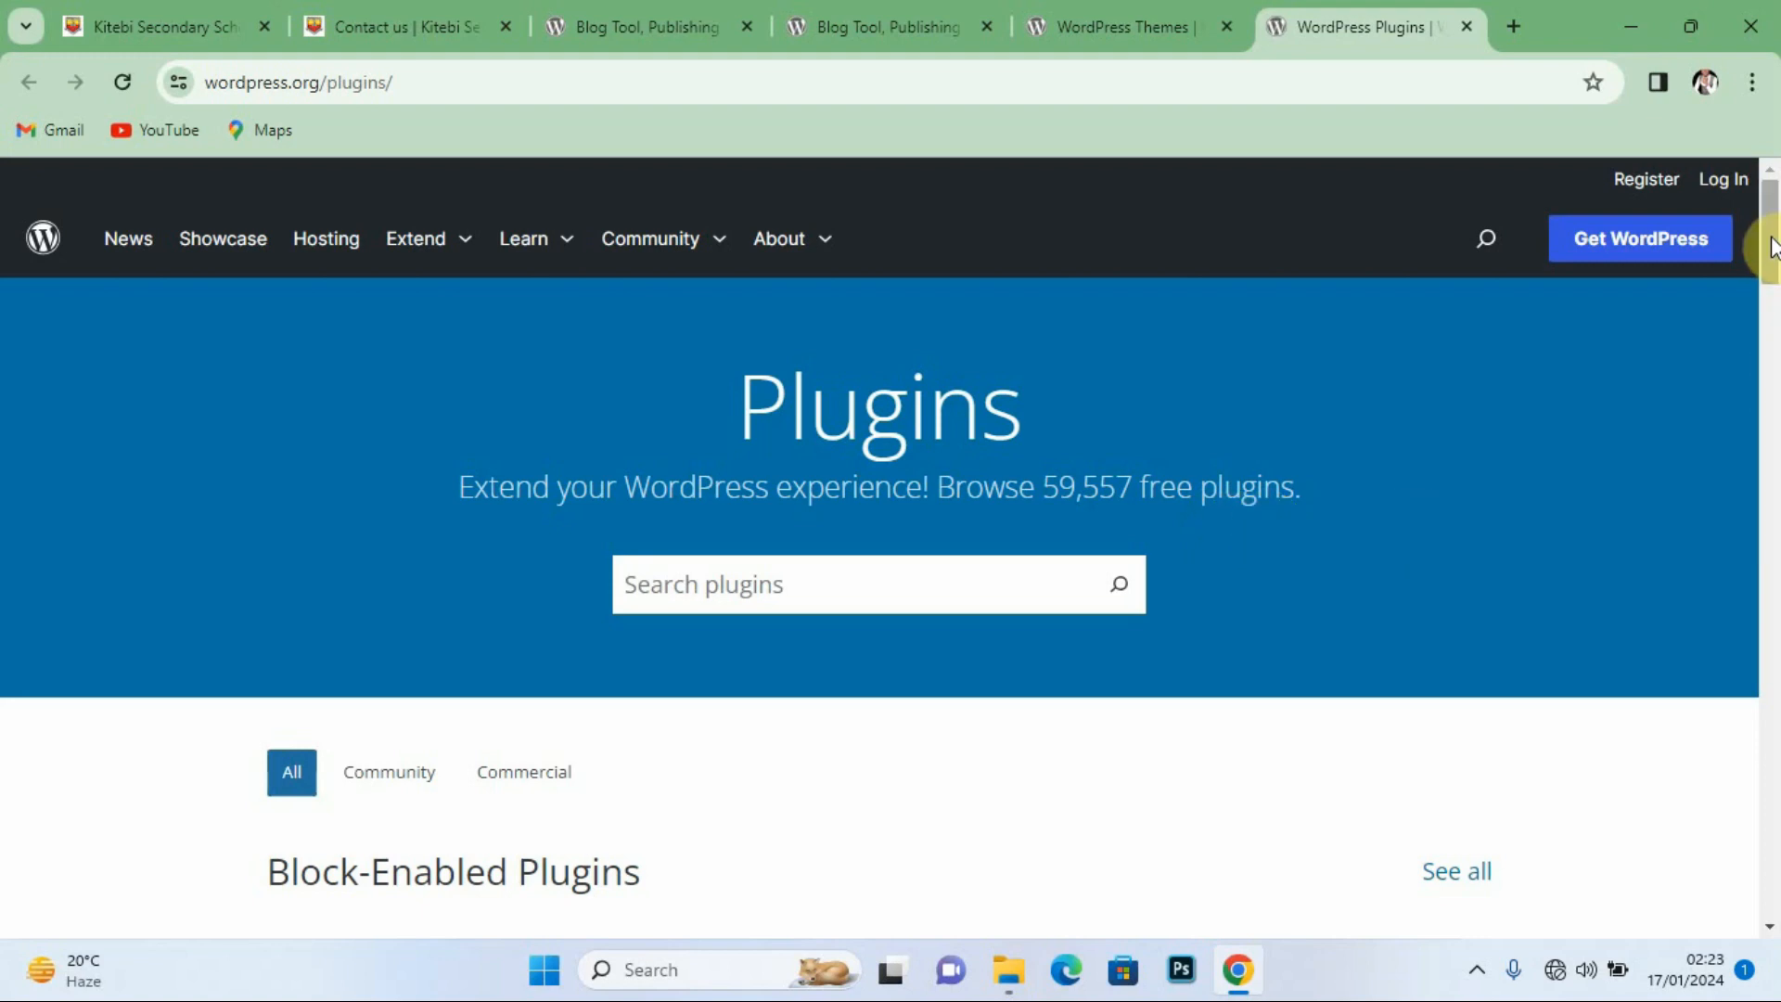
pyautogui.moveTo(1772, 246); pyautogui.dragTo(1773, 292)
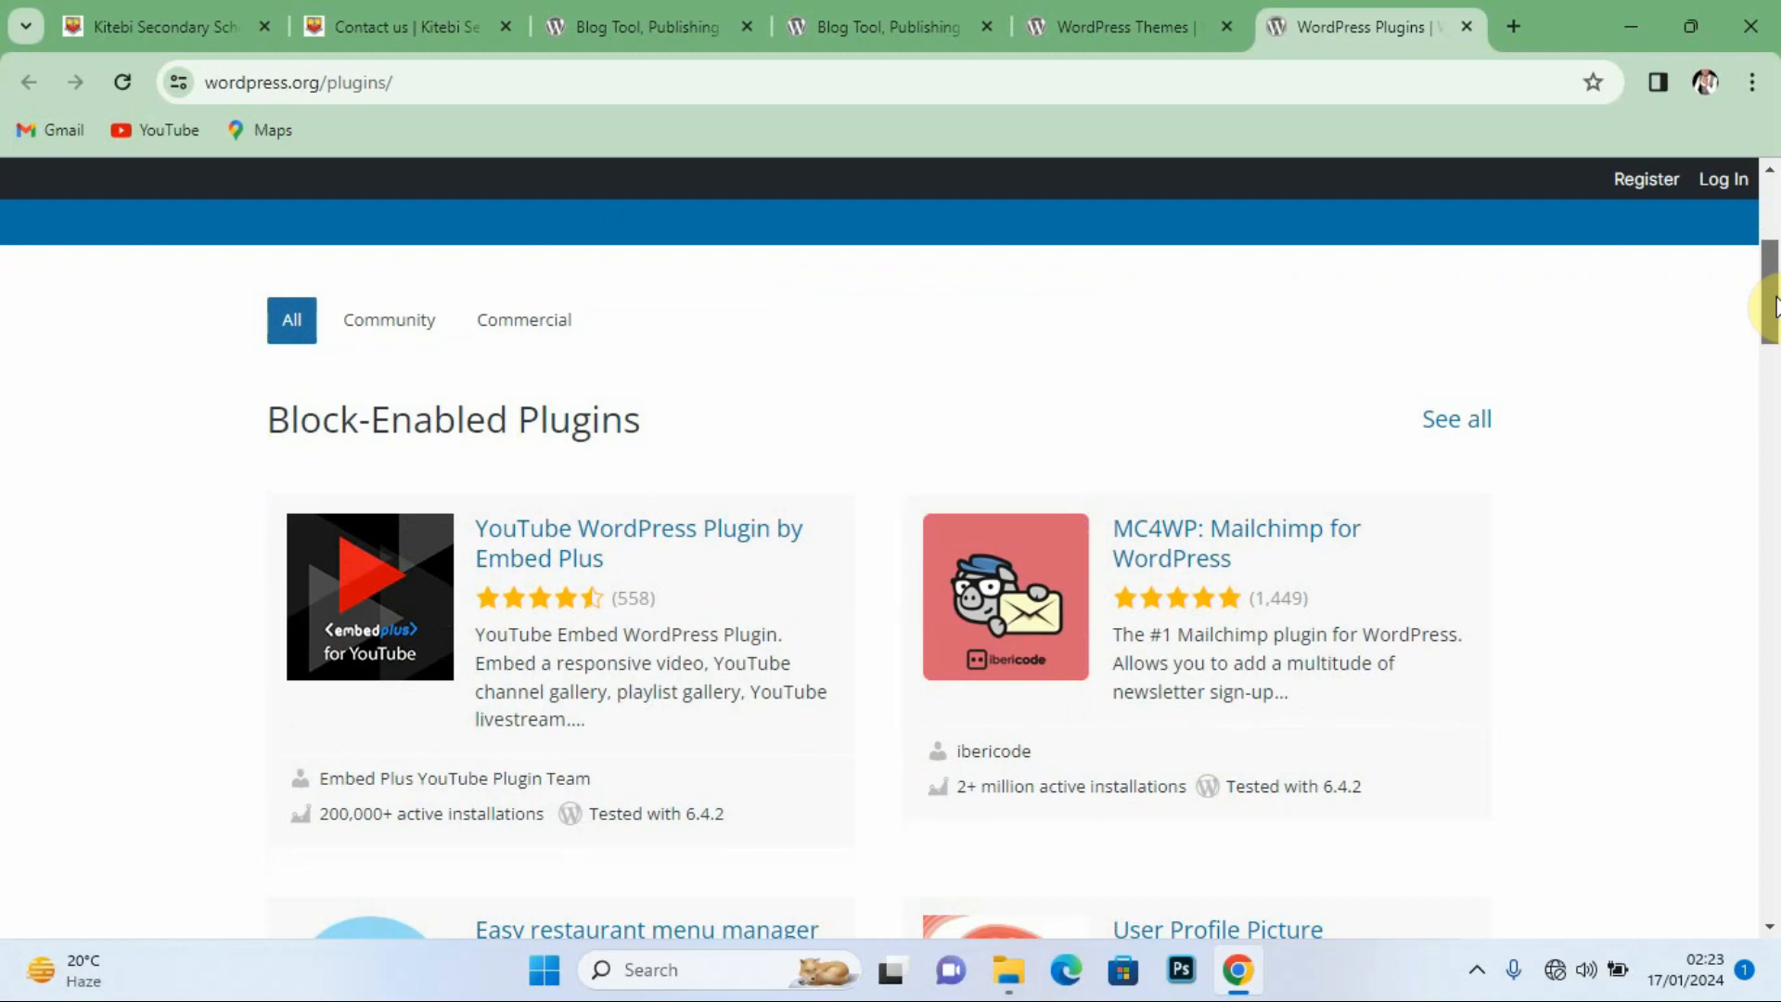
pyautogui.moveTo(1774, 306); pyautogui.dragTo(1773, 239)
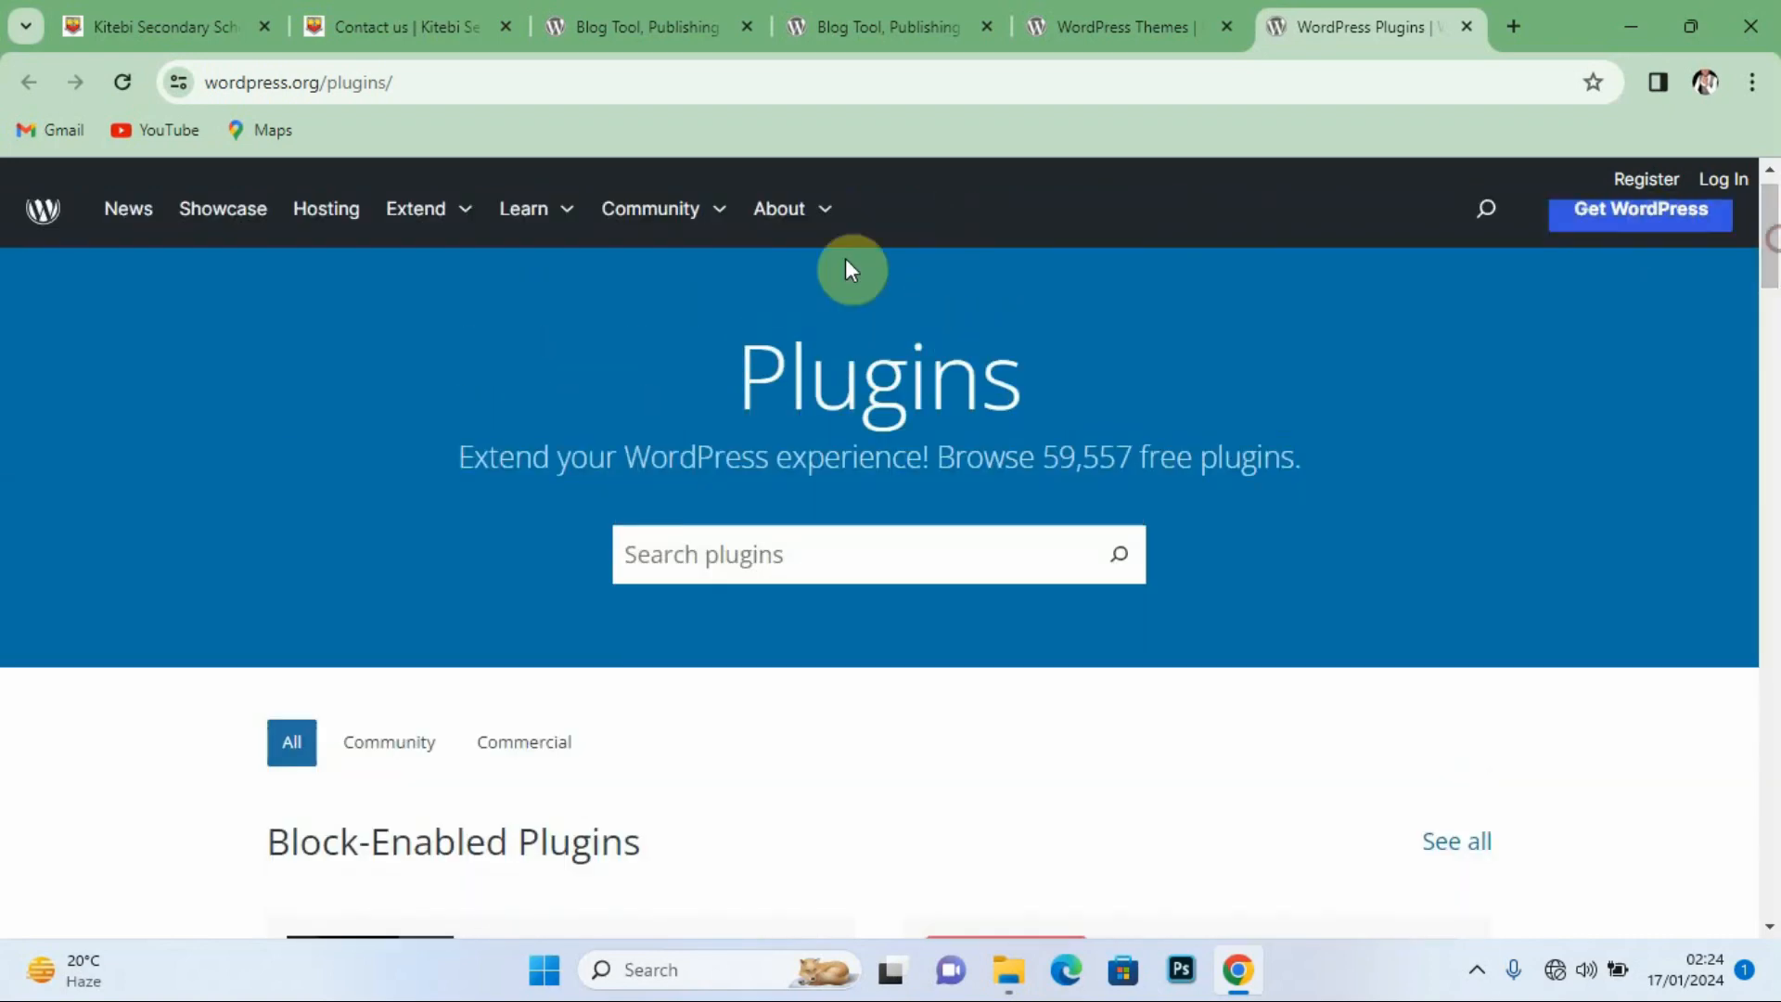
pyautogui.click(363, 20)
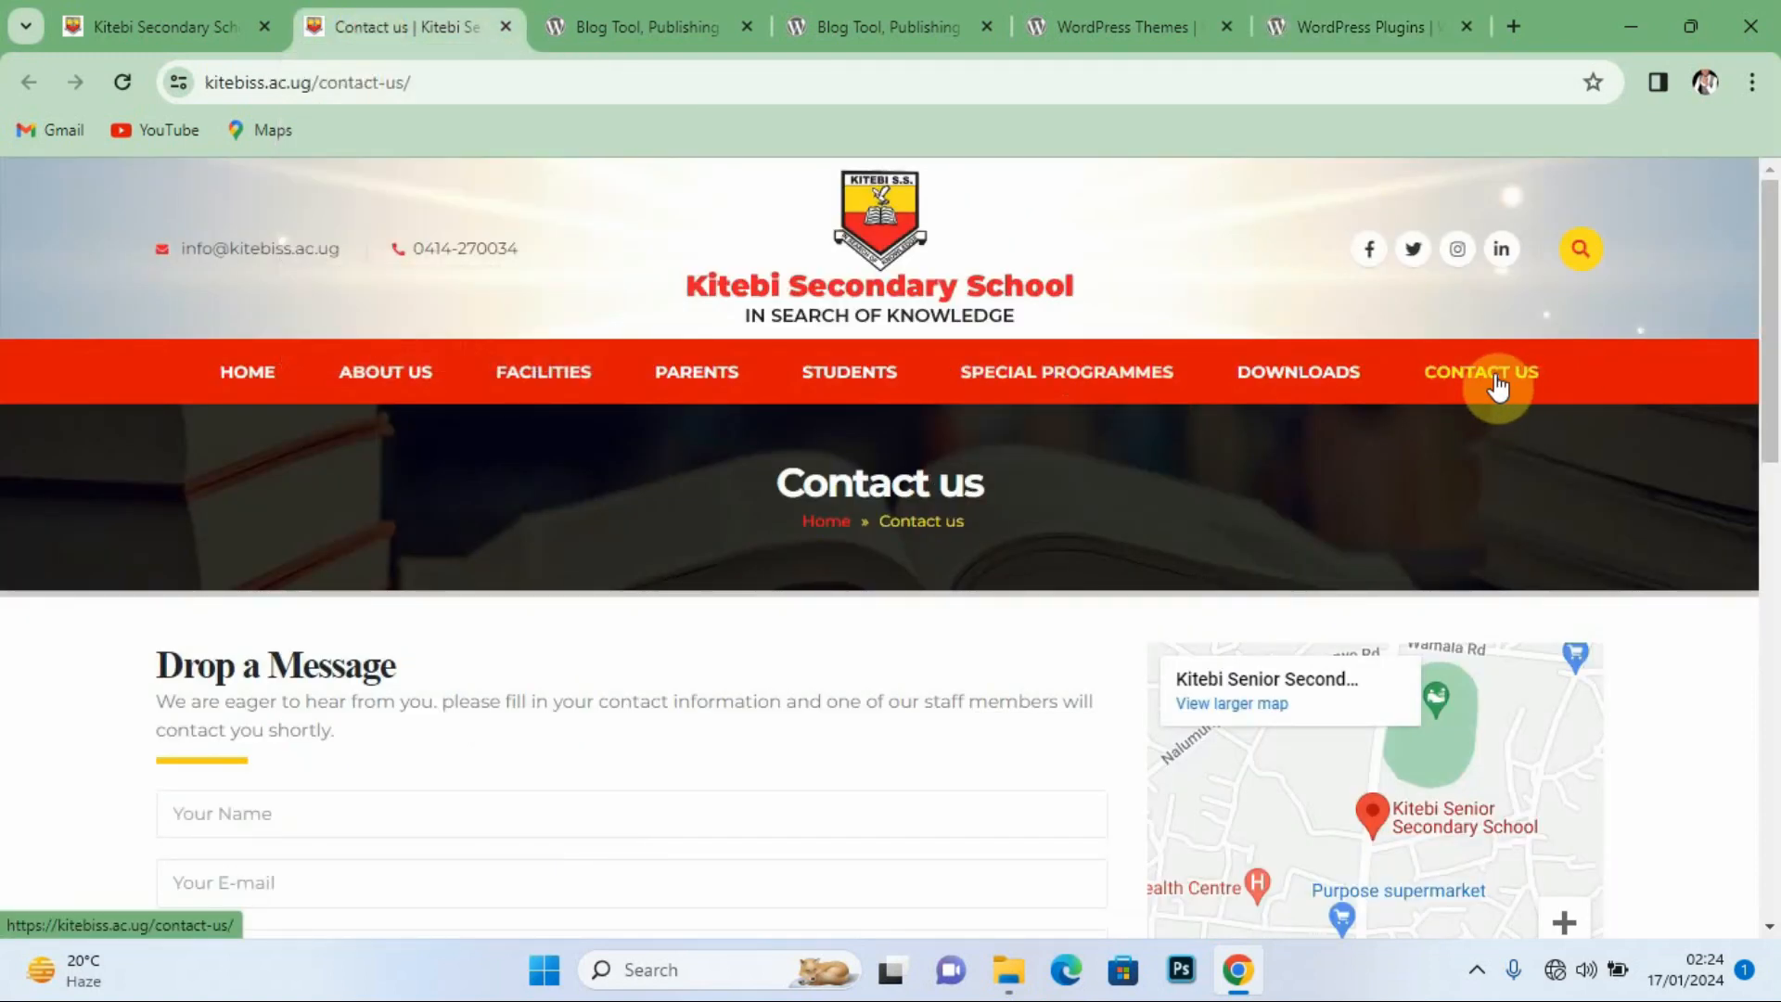
pyautogui.moveTo(1769, 272); pyautogui.dragTo(1770, 413)
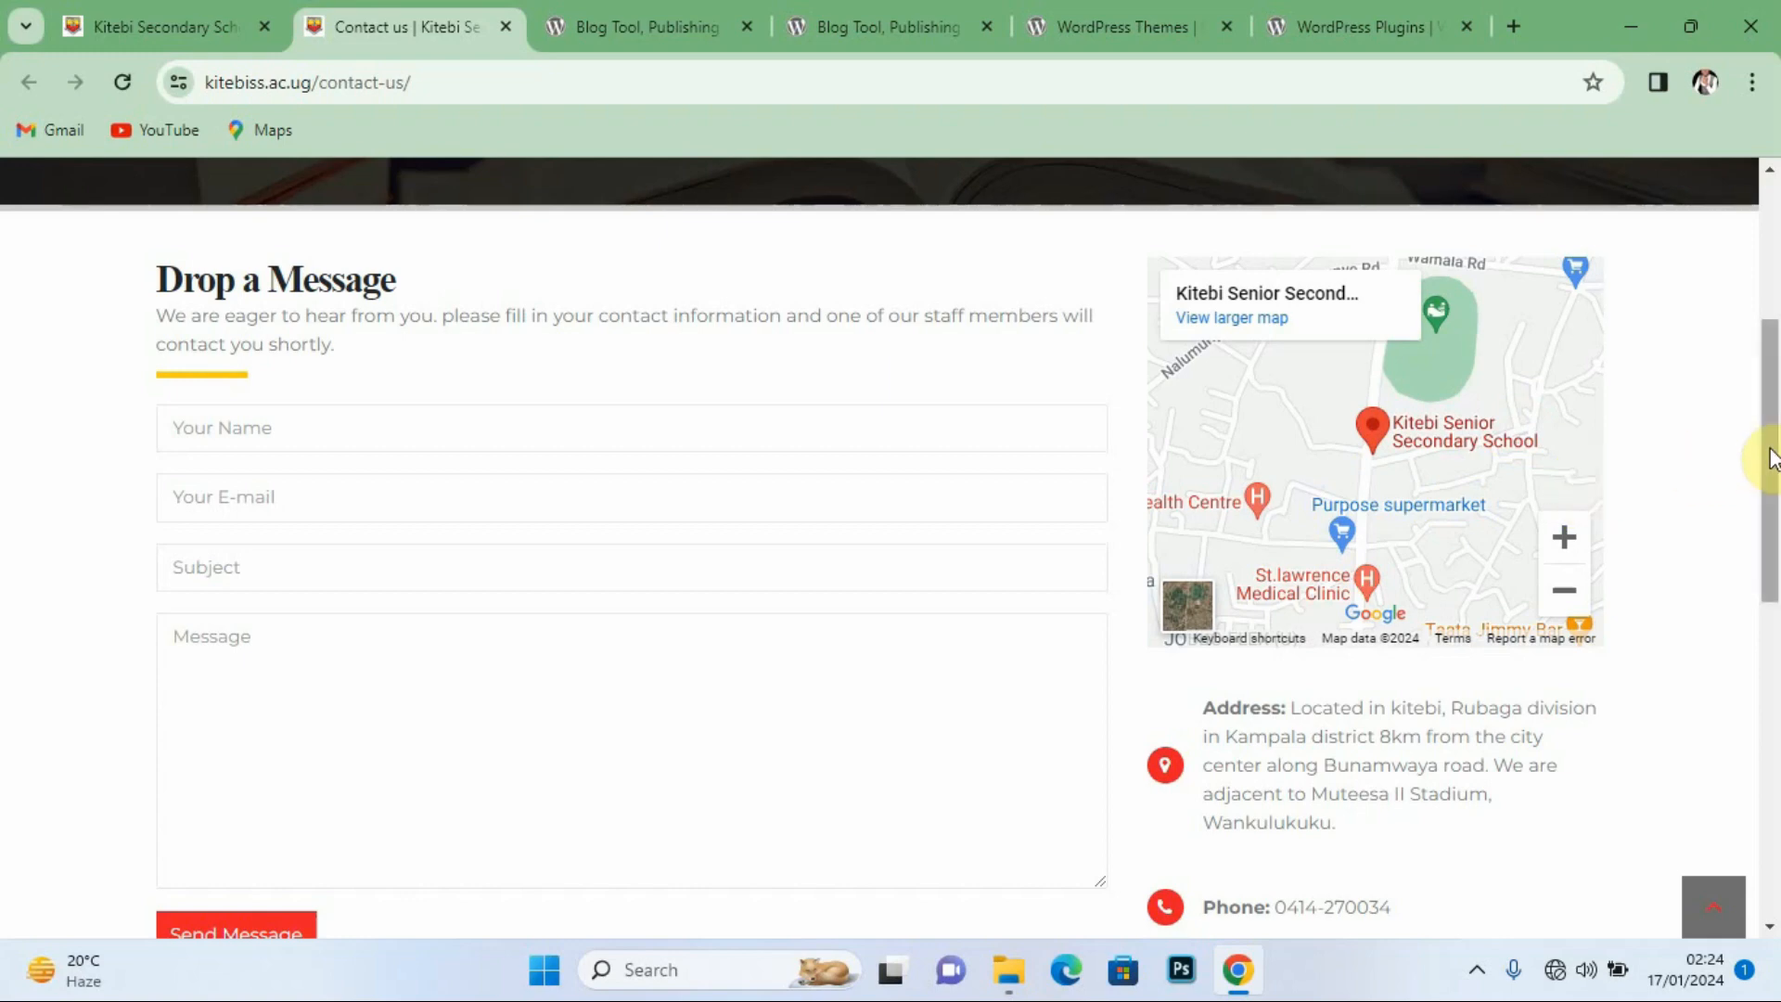
pyautogui.moveTo(1767, 457); pyautogui.dragTo(1776, 315)
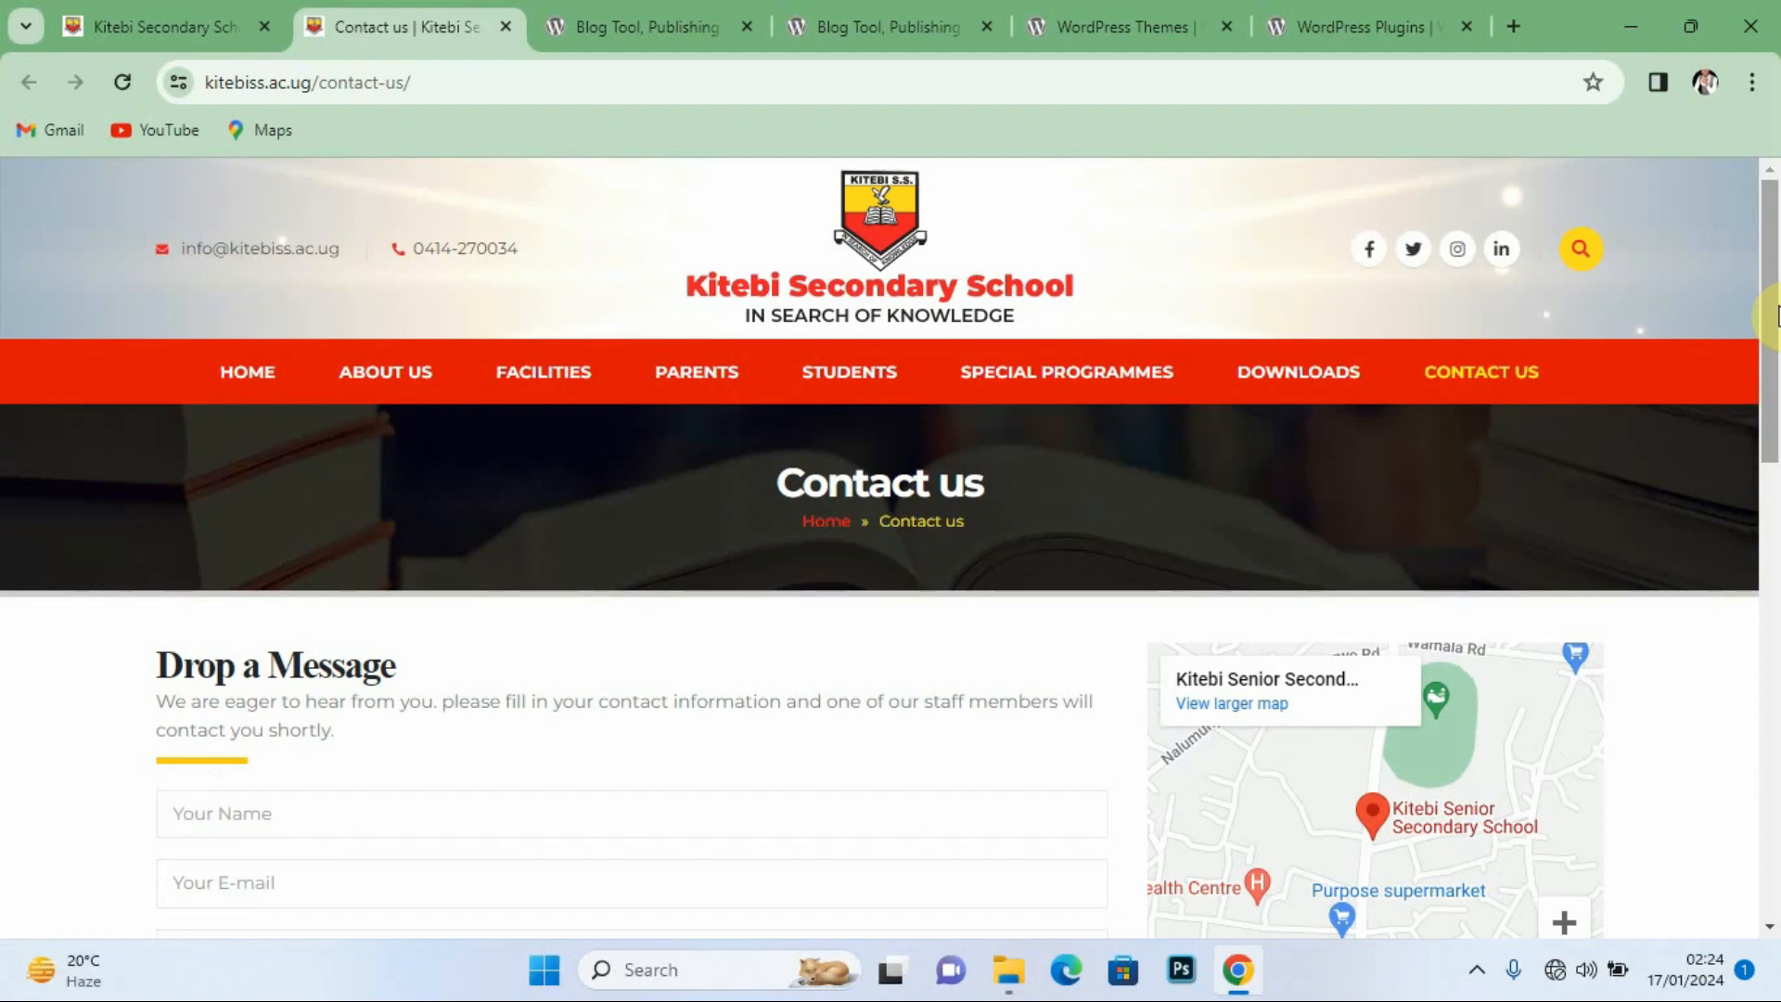
# Step: Minimise Chrome and open Local servers, showing the WampServer 2.5 and XAMPP 8.0.17 files
pyautogui.click(1625, 28)
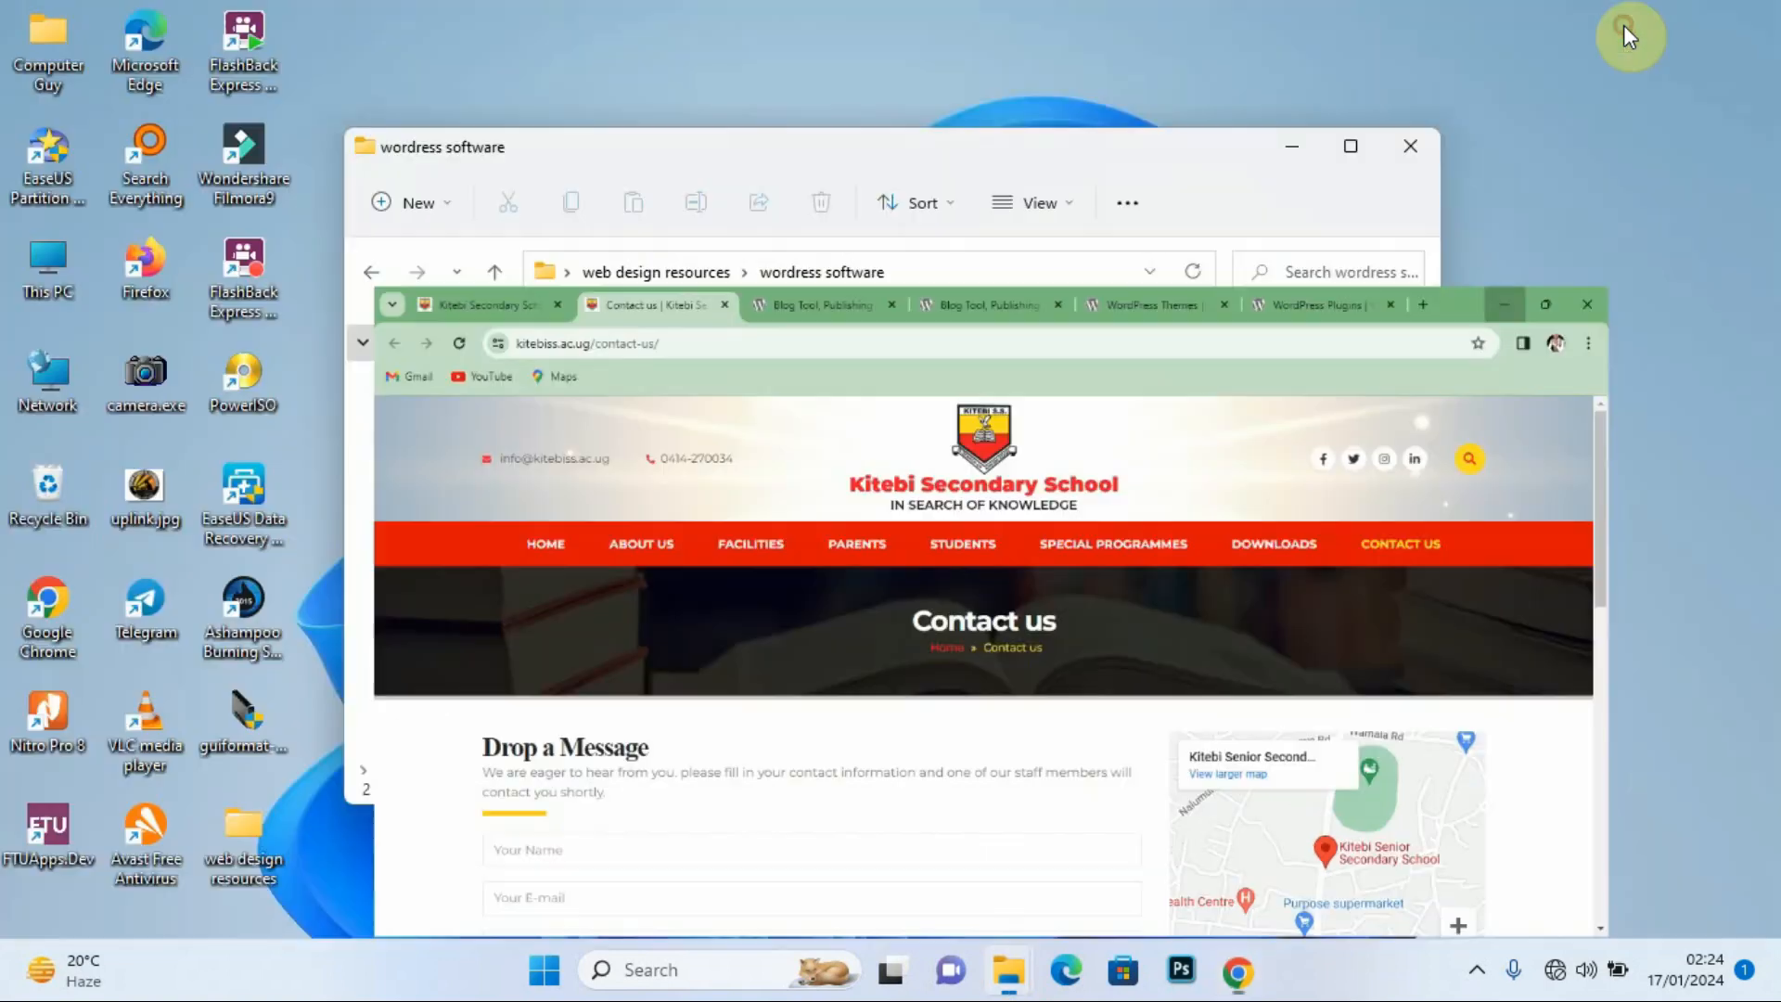
pyautogui.click(372, 276)
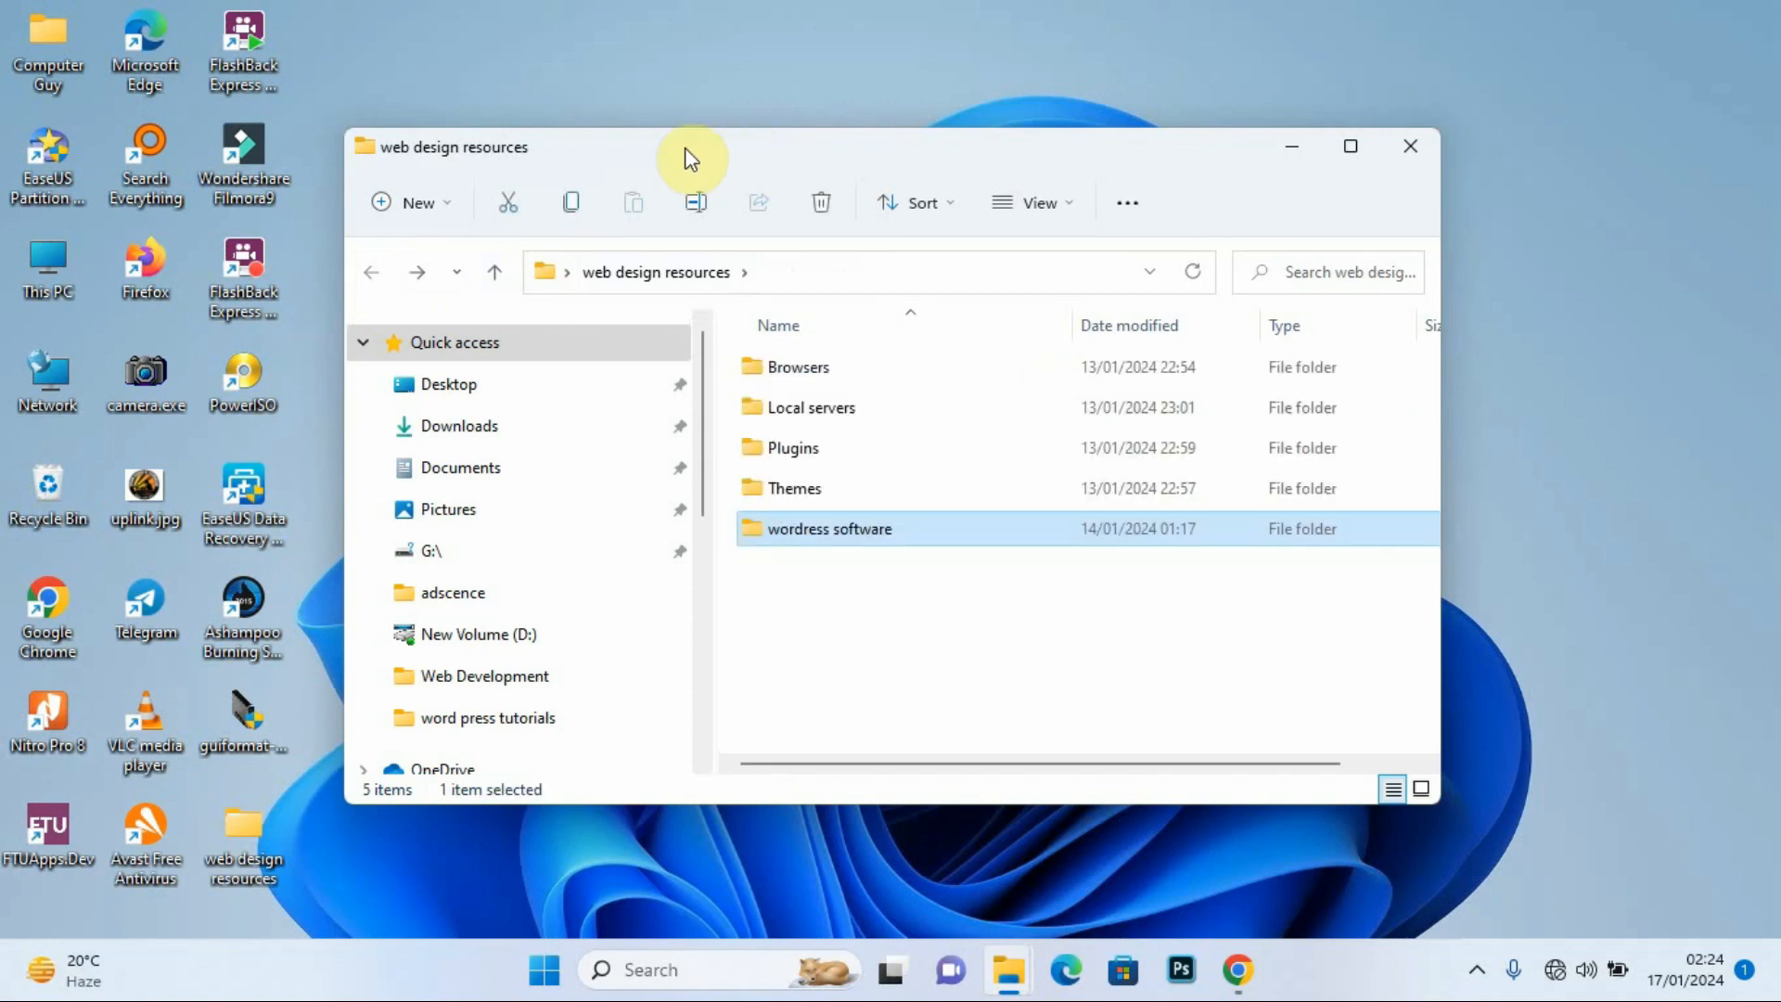
pyautogui.moveTo(649, 156); pyautogui.dragTo(606, 130)
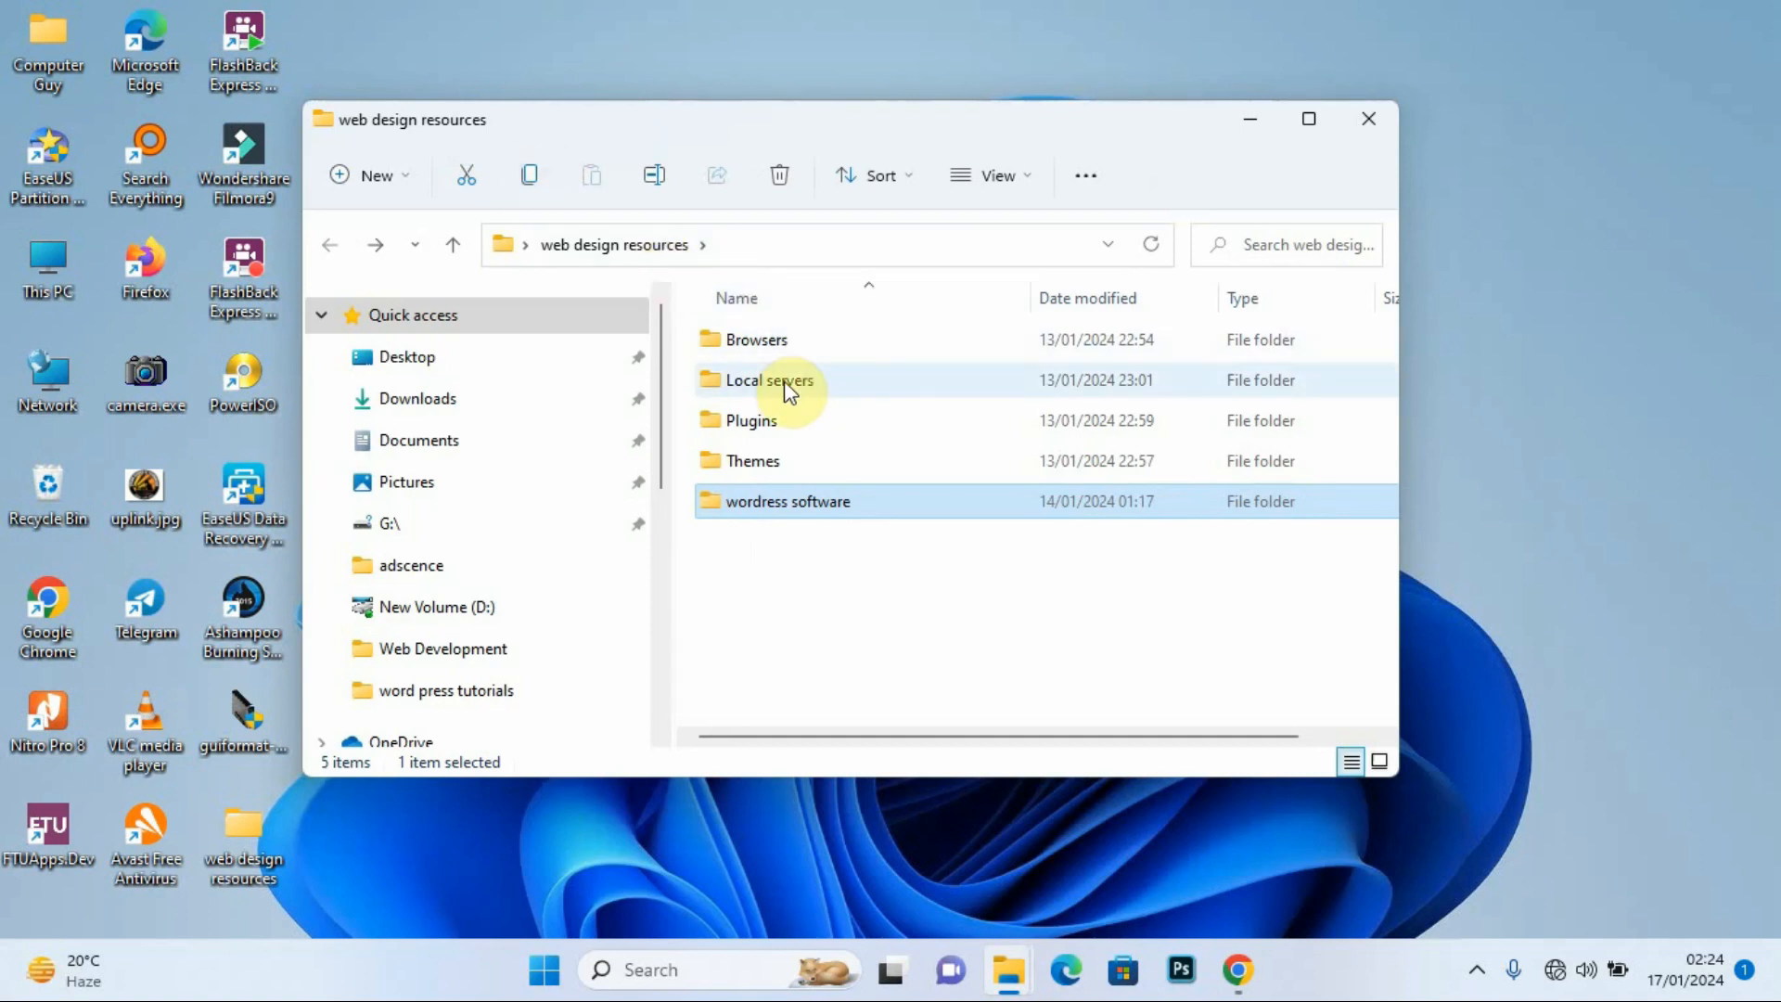
pyautogui.doubleClick(760, 385)
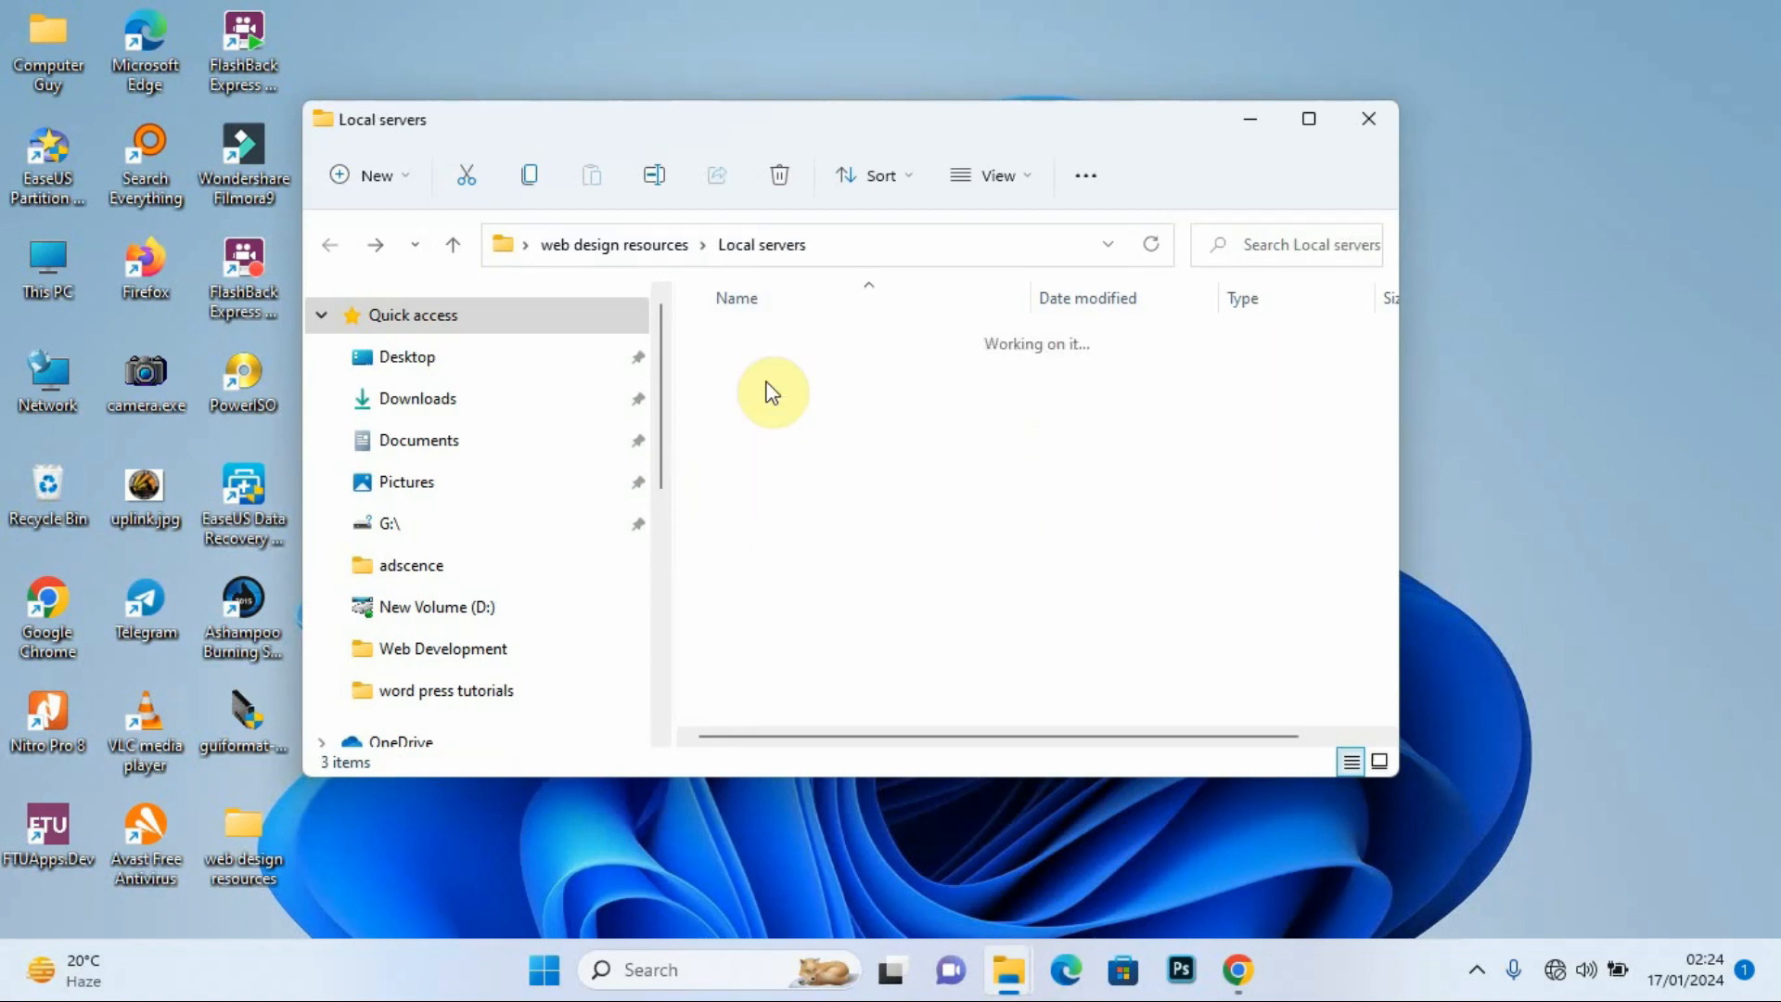
pyautogui.moveTo(754, 125); pyautogui.dragTo(848, 131)
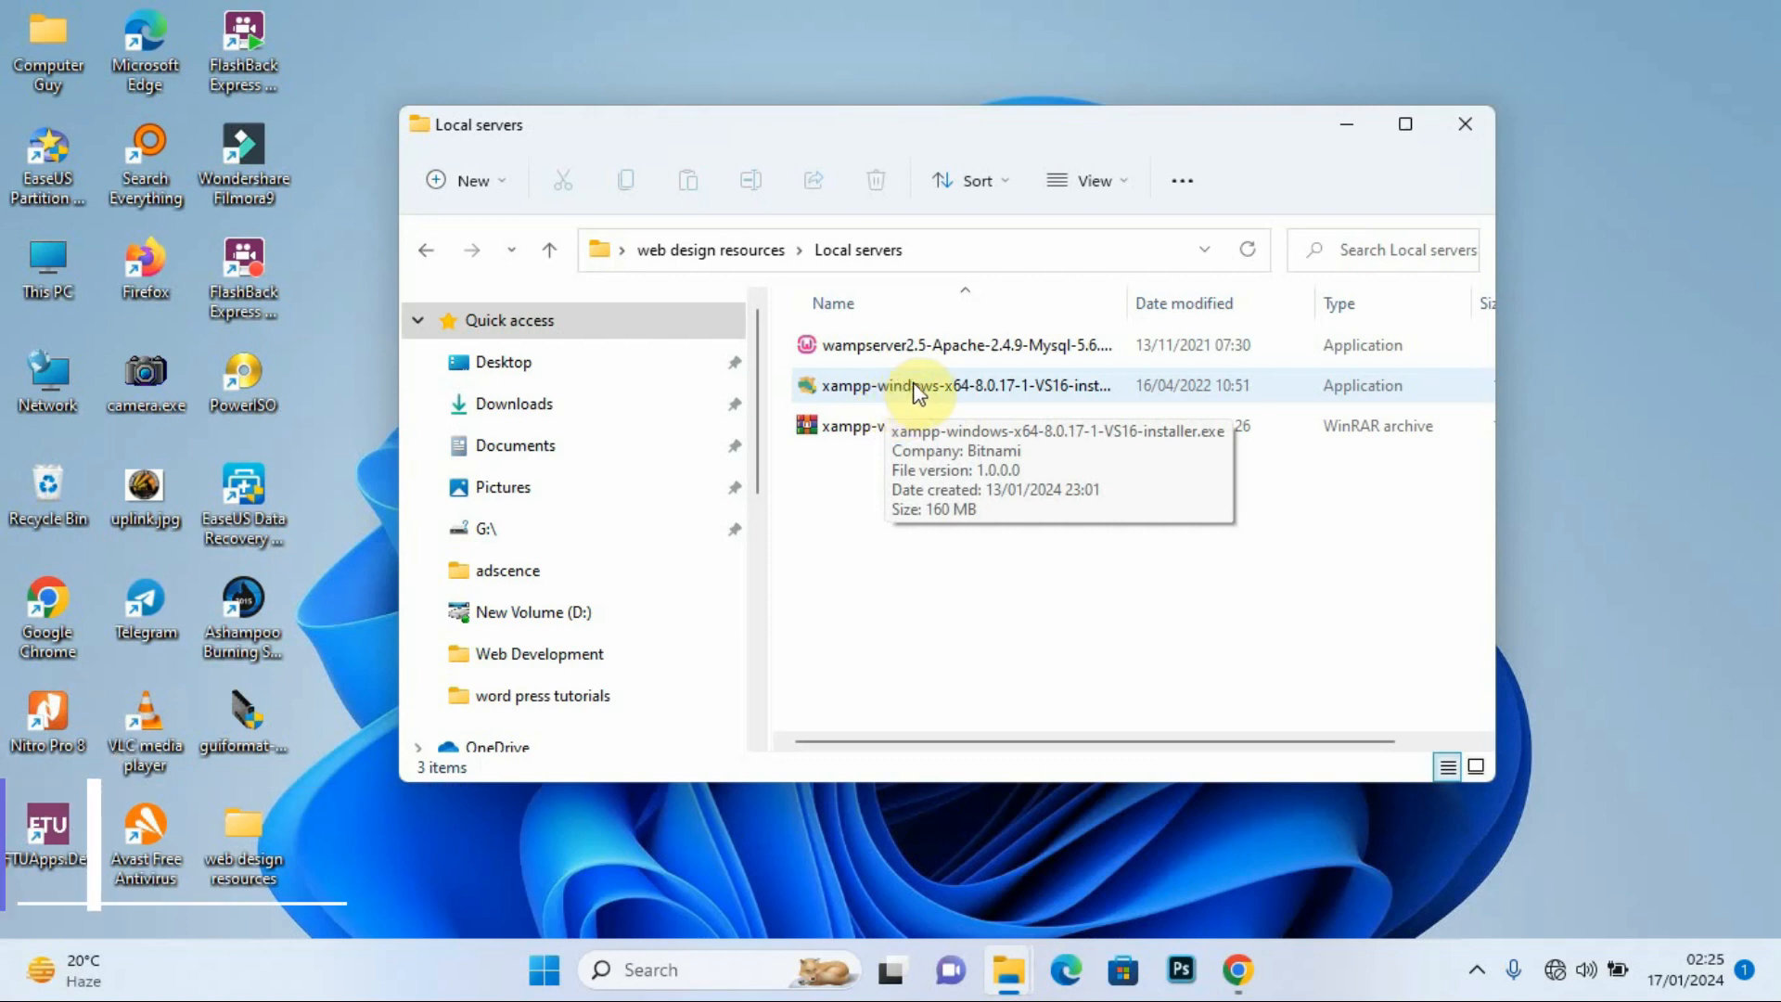
# Step: Launch the XAMPP installer with administrator permission, then minimise File Explorer
pyautogui.doubleClick(944, 388)
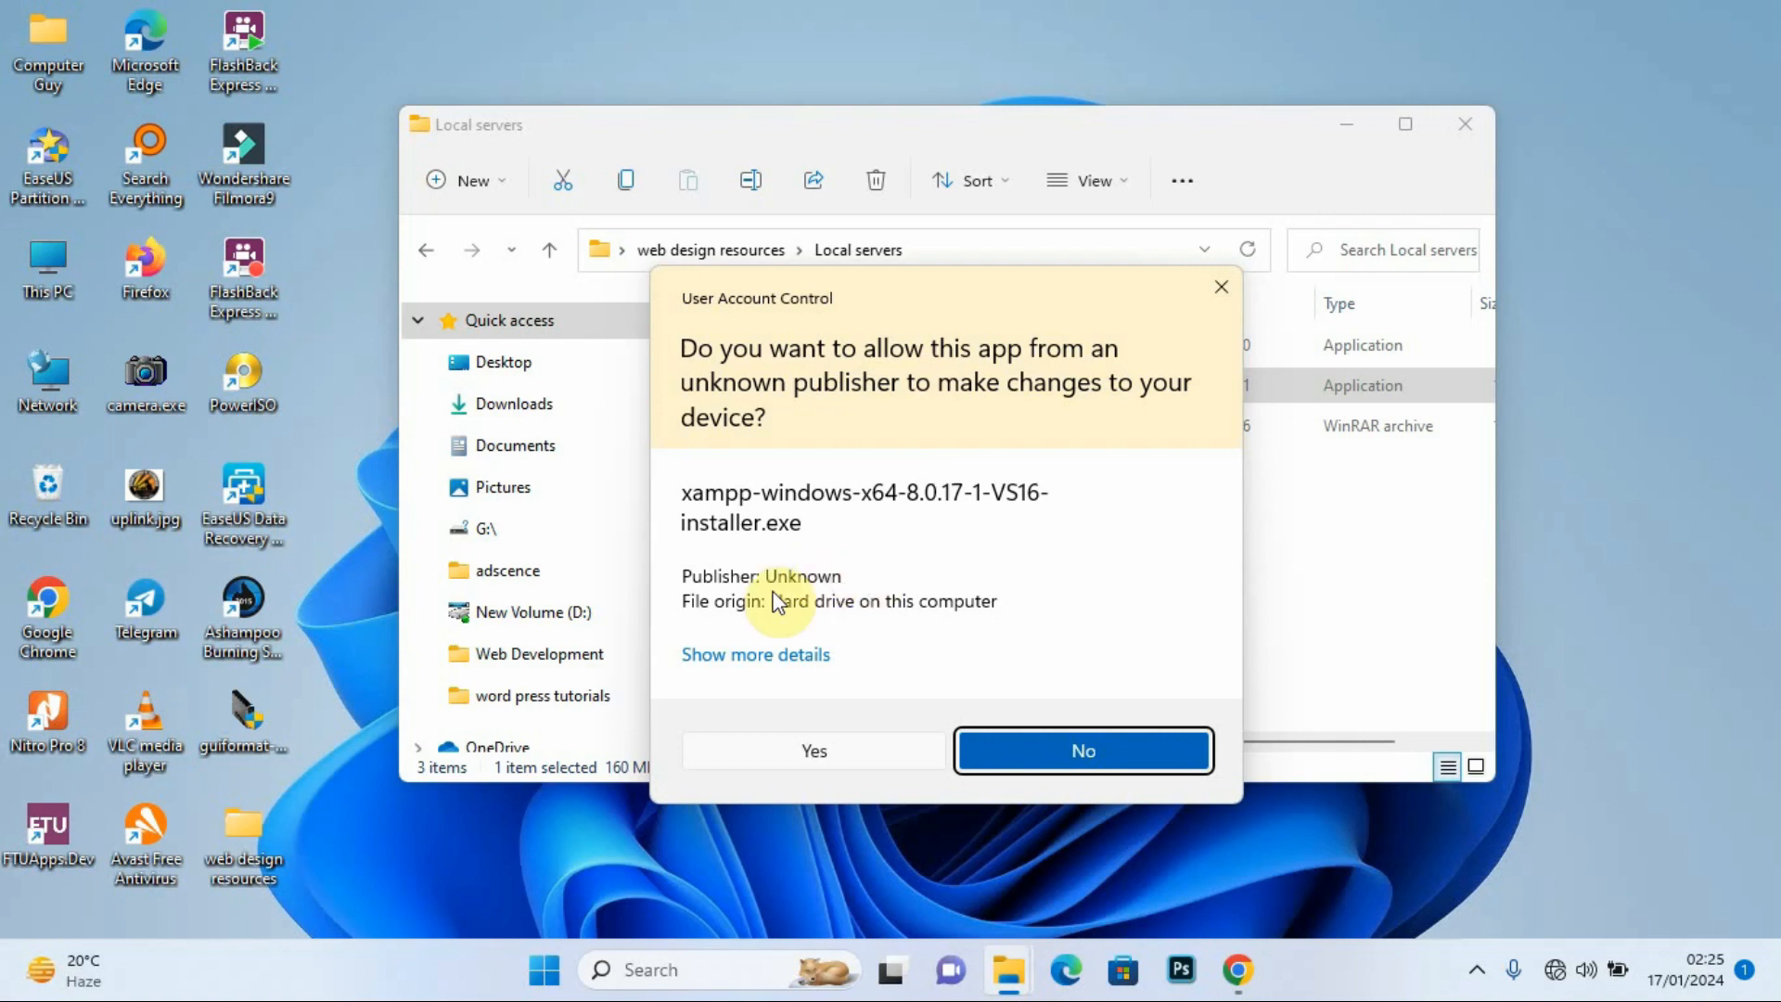
pyautogui.click(810, 748)
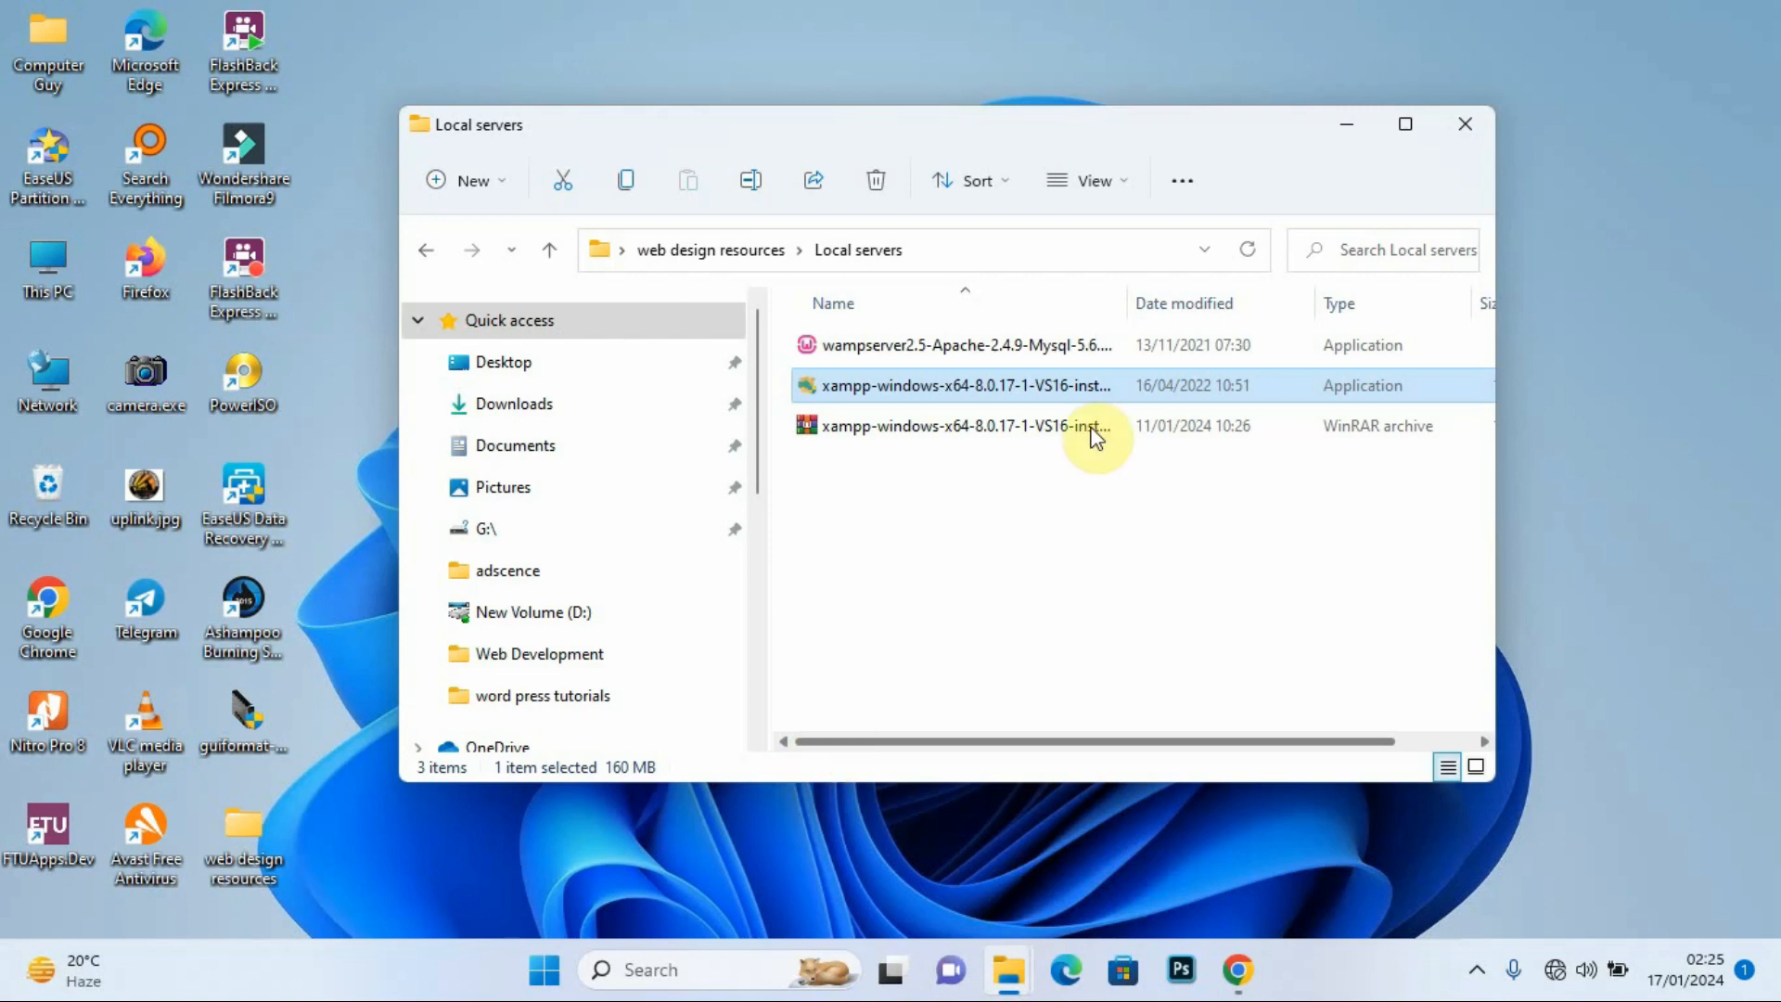
pyautogui.click(1339, 130)
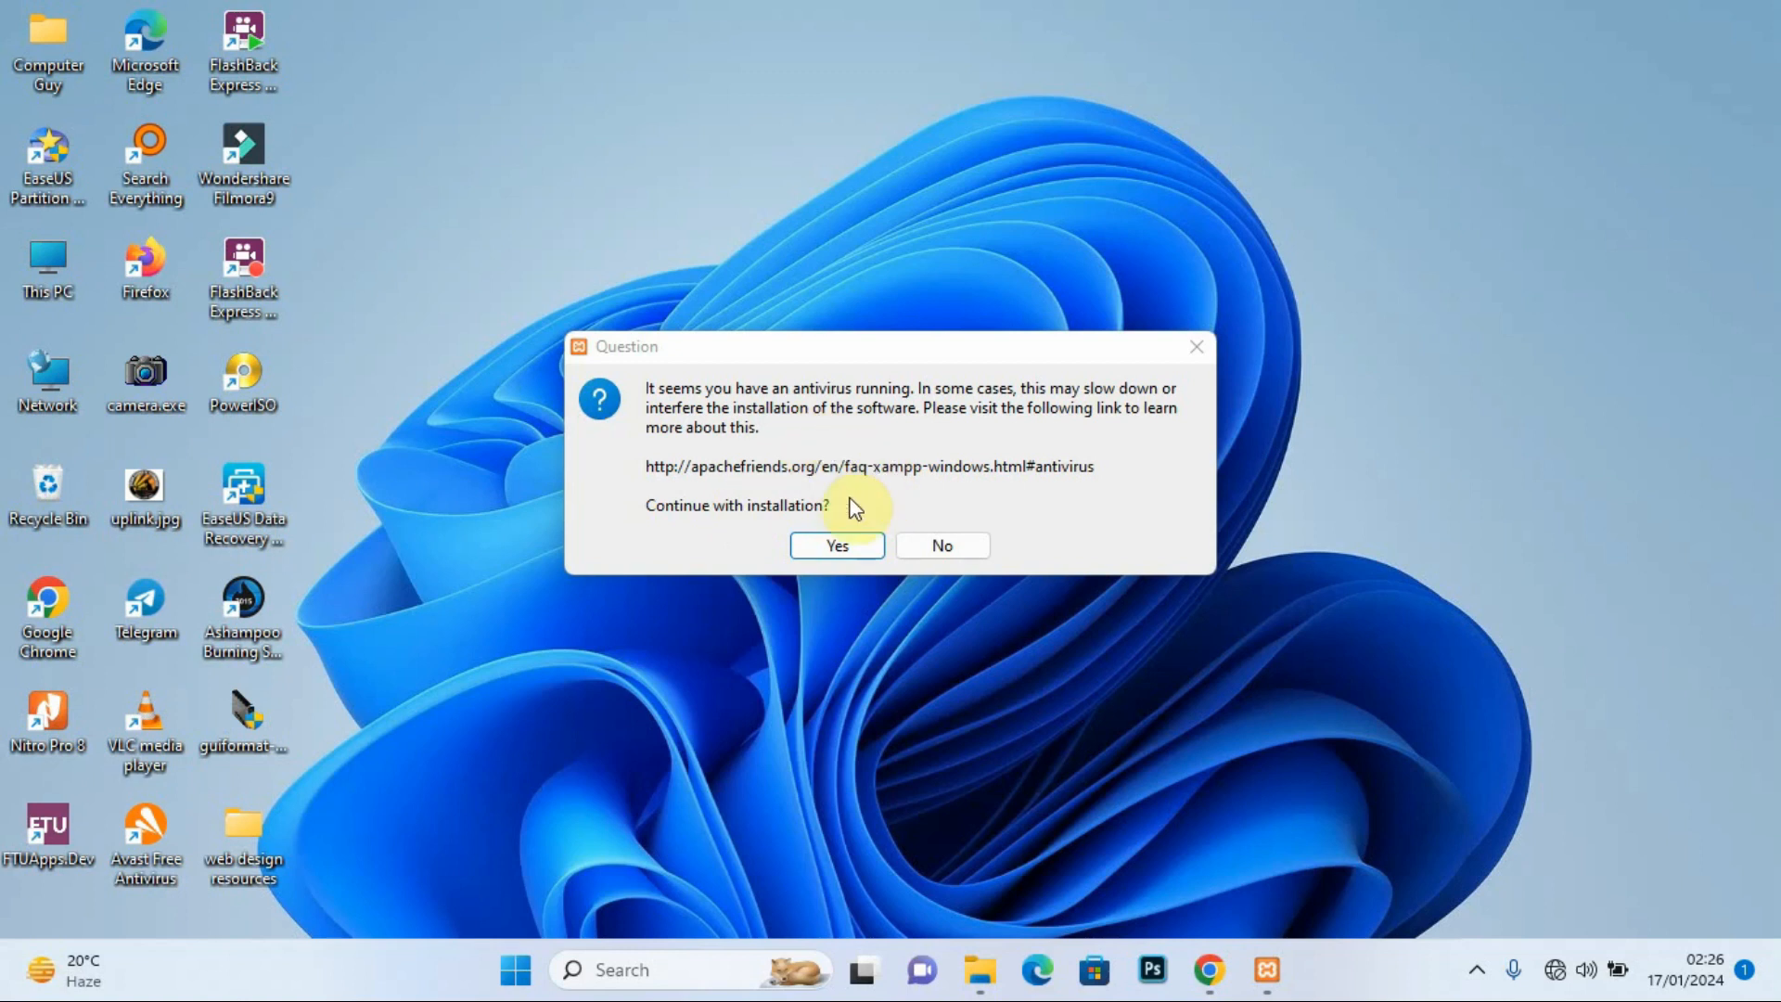
# Step: Dismiss the antivirus and UAC warnings, keeping all components, C:\xampp and English through Bitnami
pyautogui.click(838, 546)
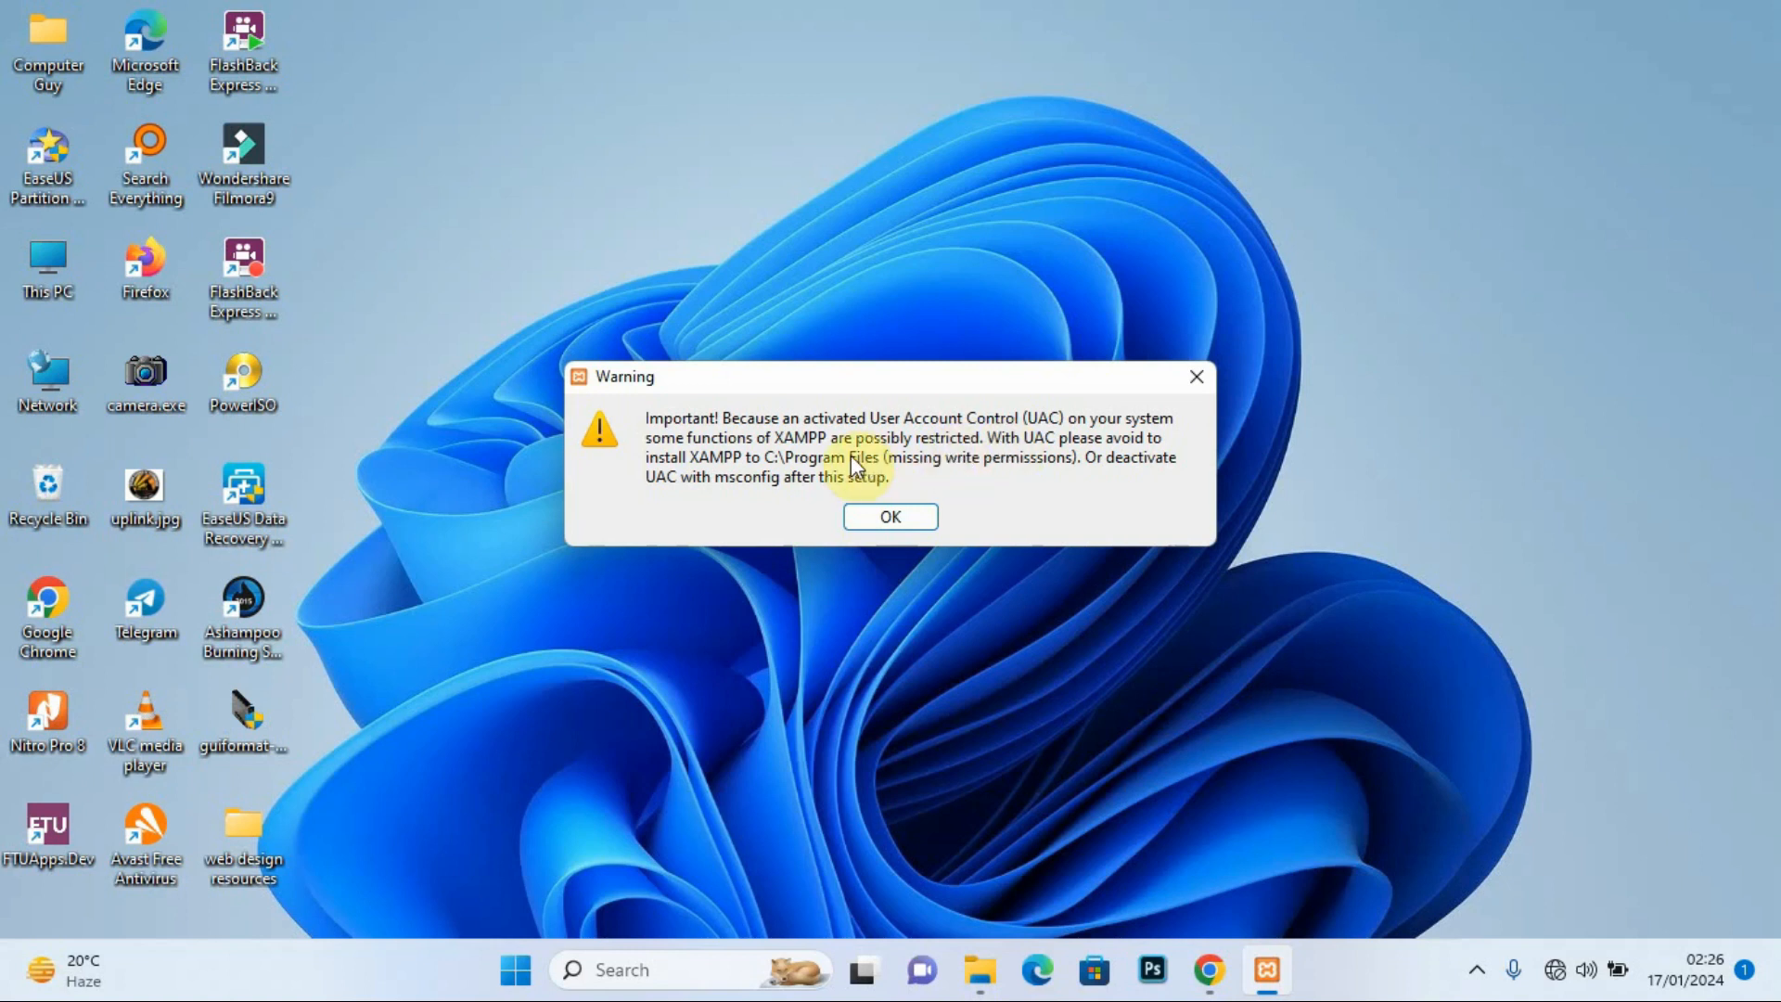
pyautogui.click(899, 525)
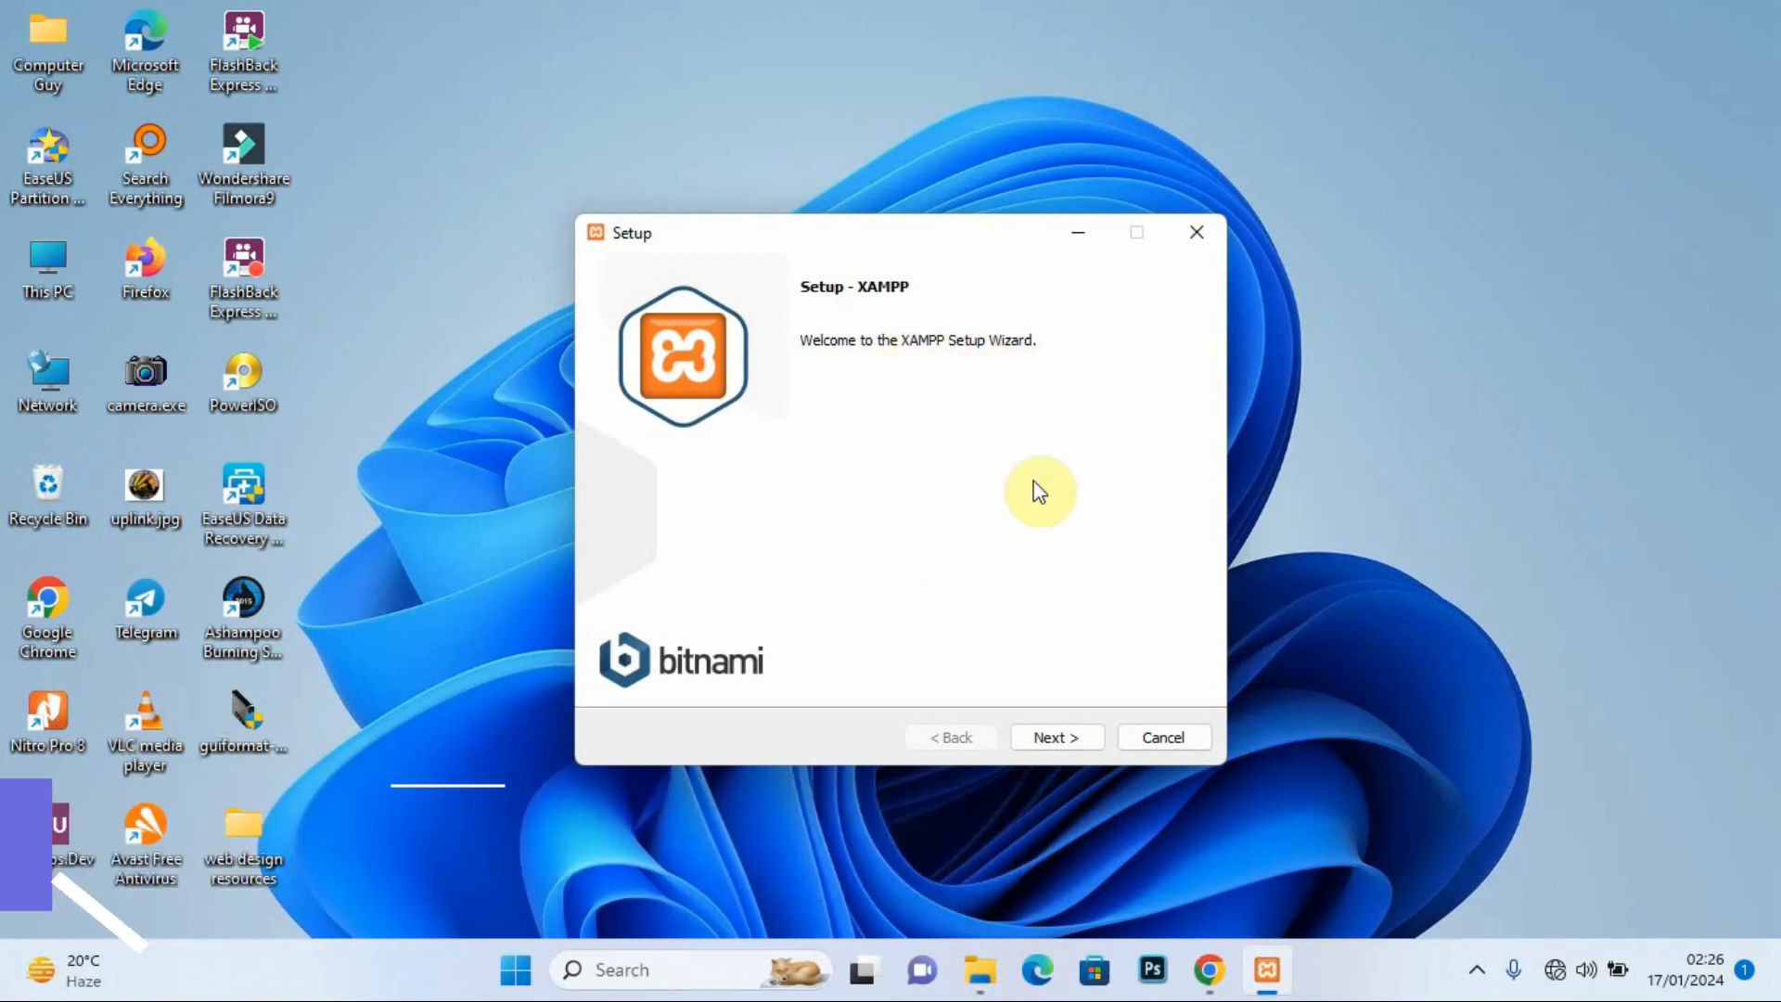
pyautogui.click(1057, 738)
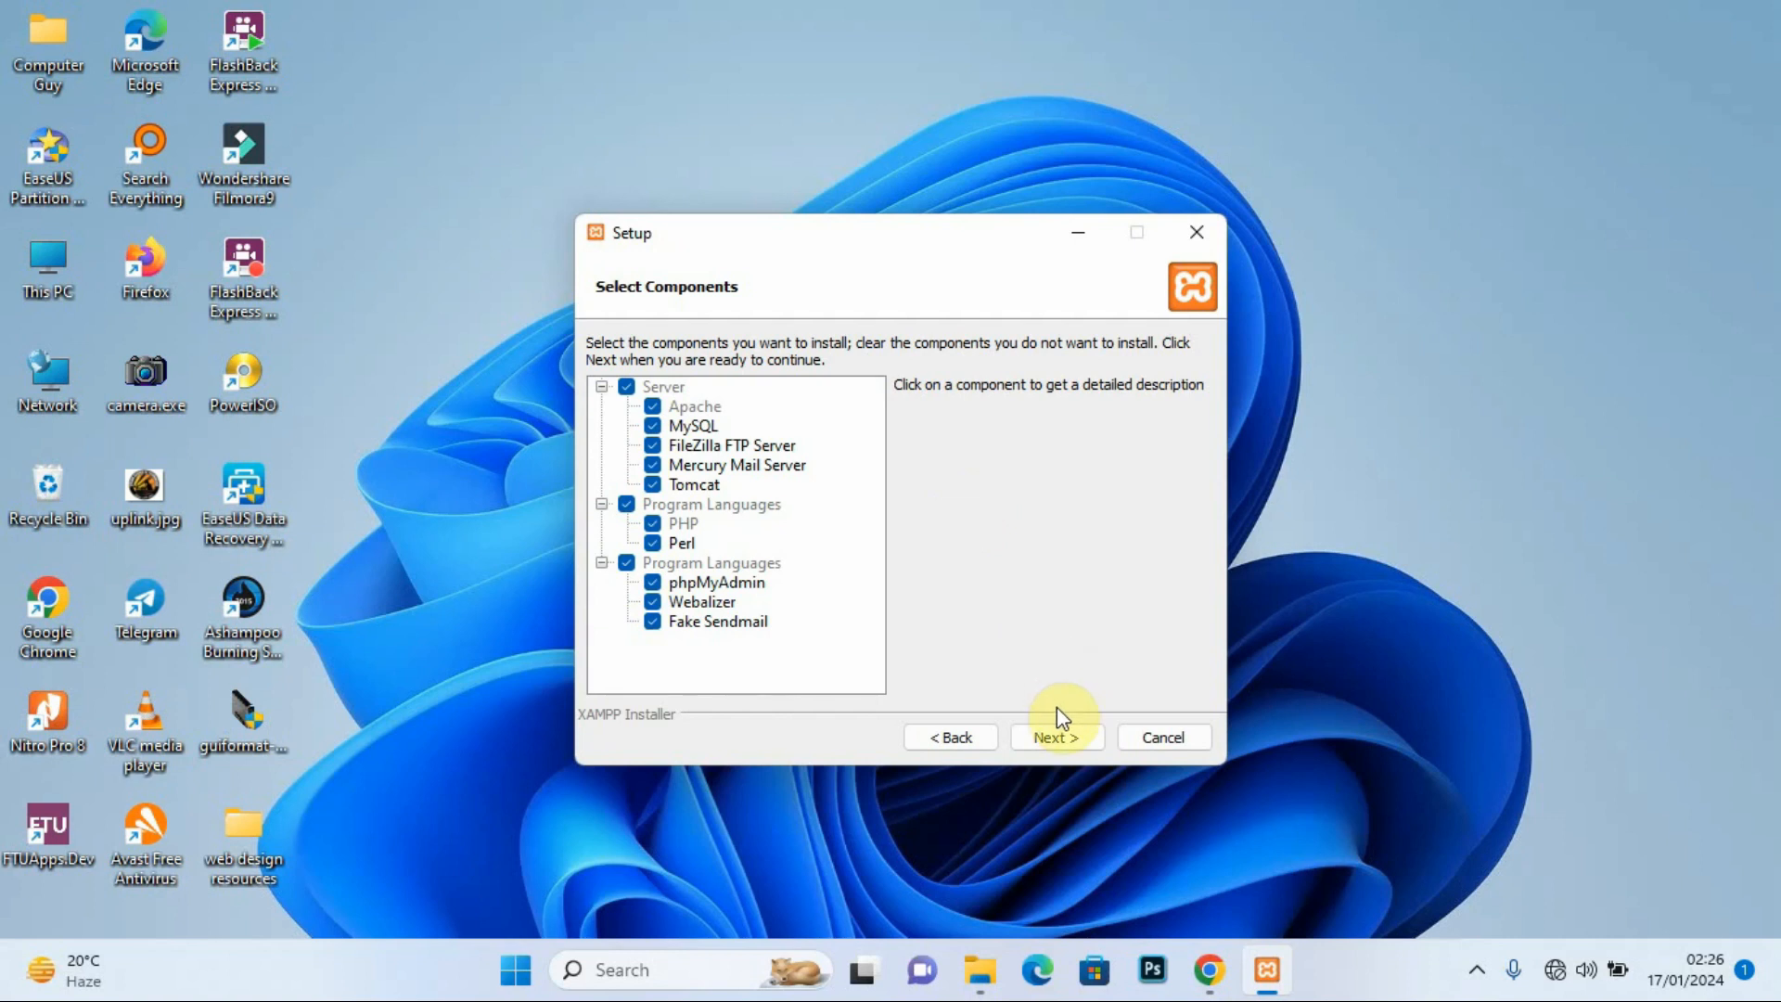
pyautogui.click(1063, 743)
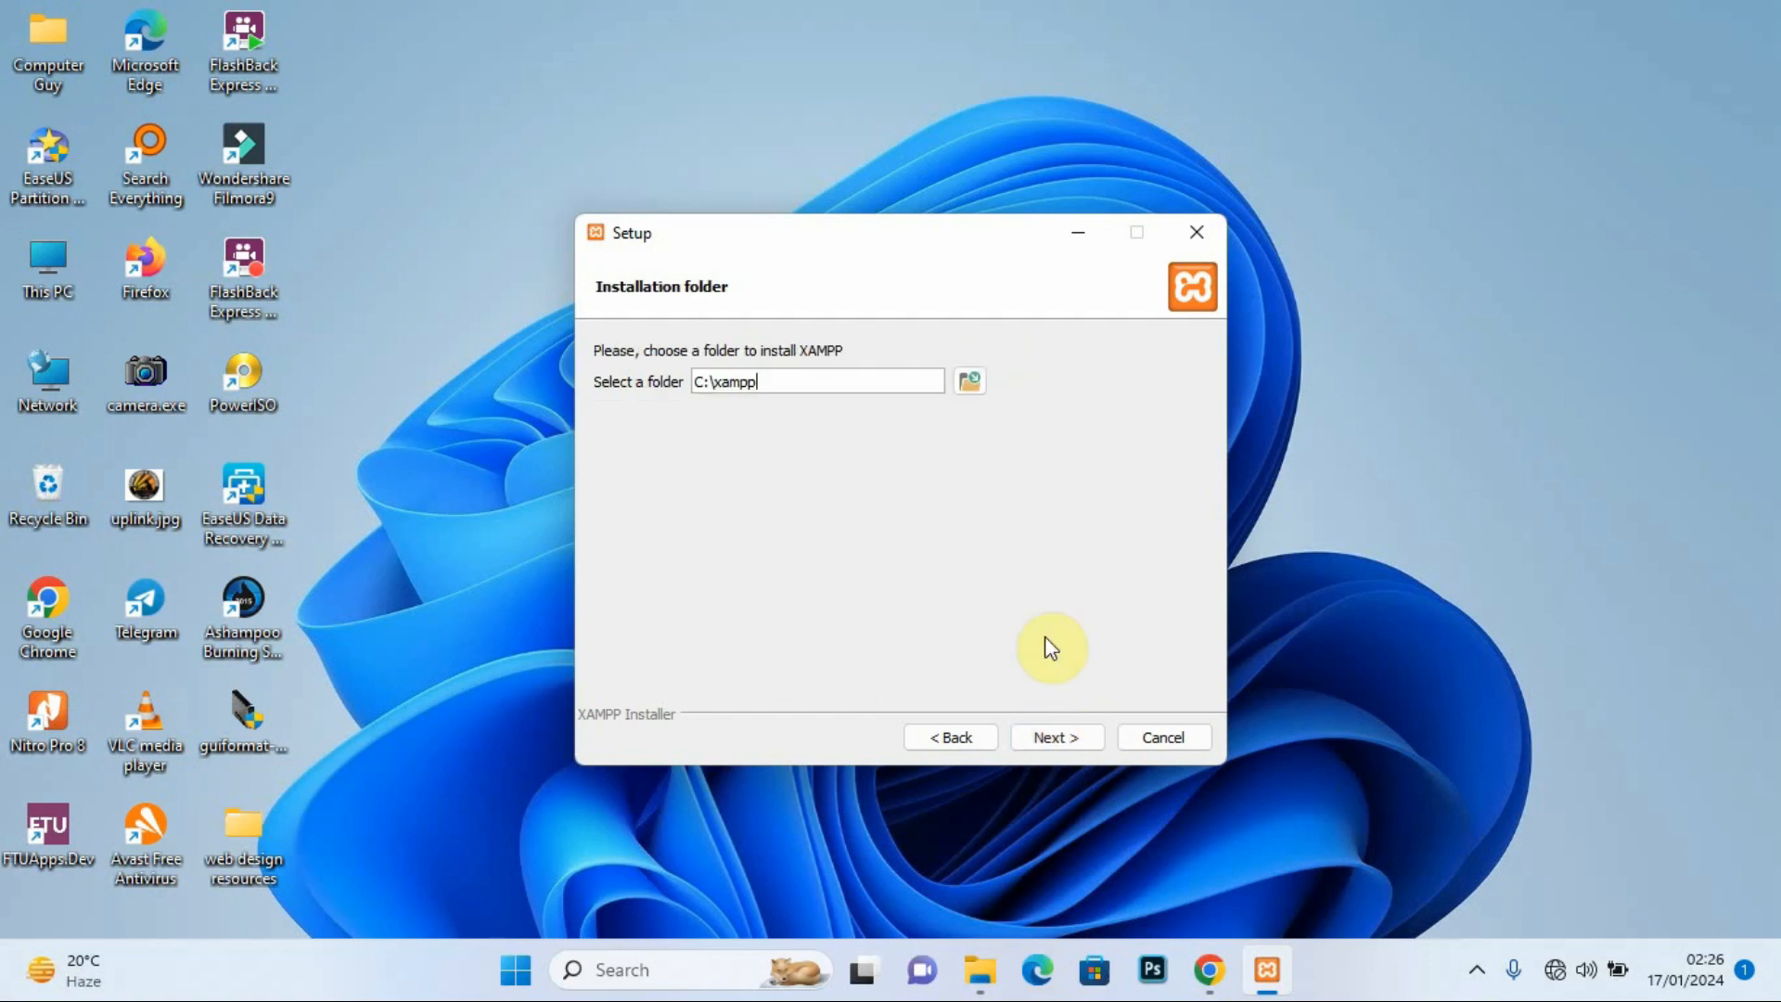
pyautogui.click(1048, 732)
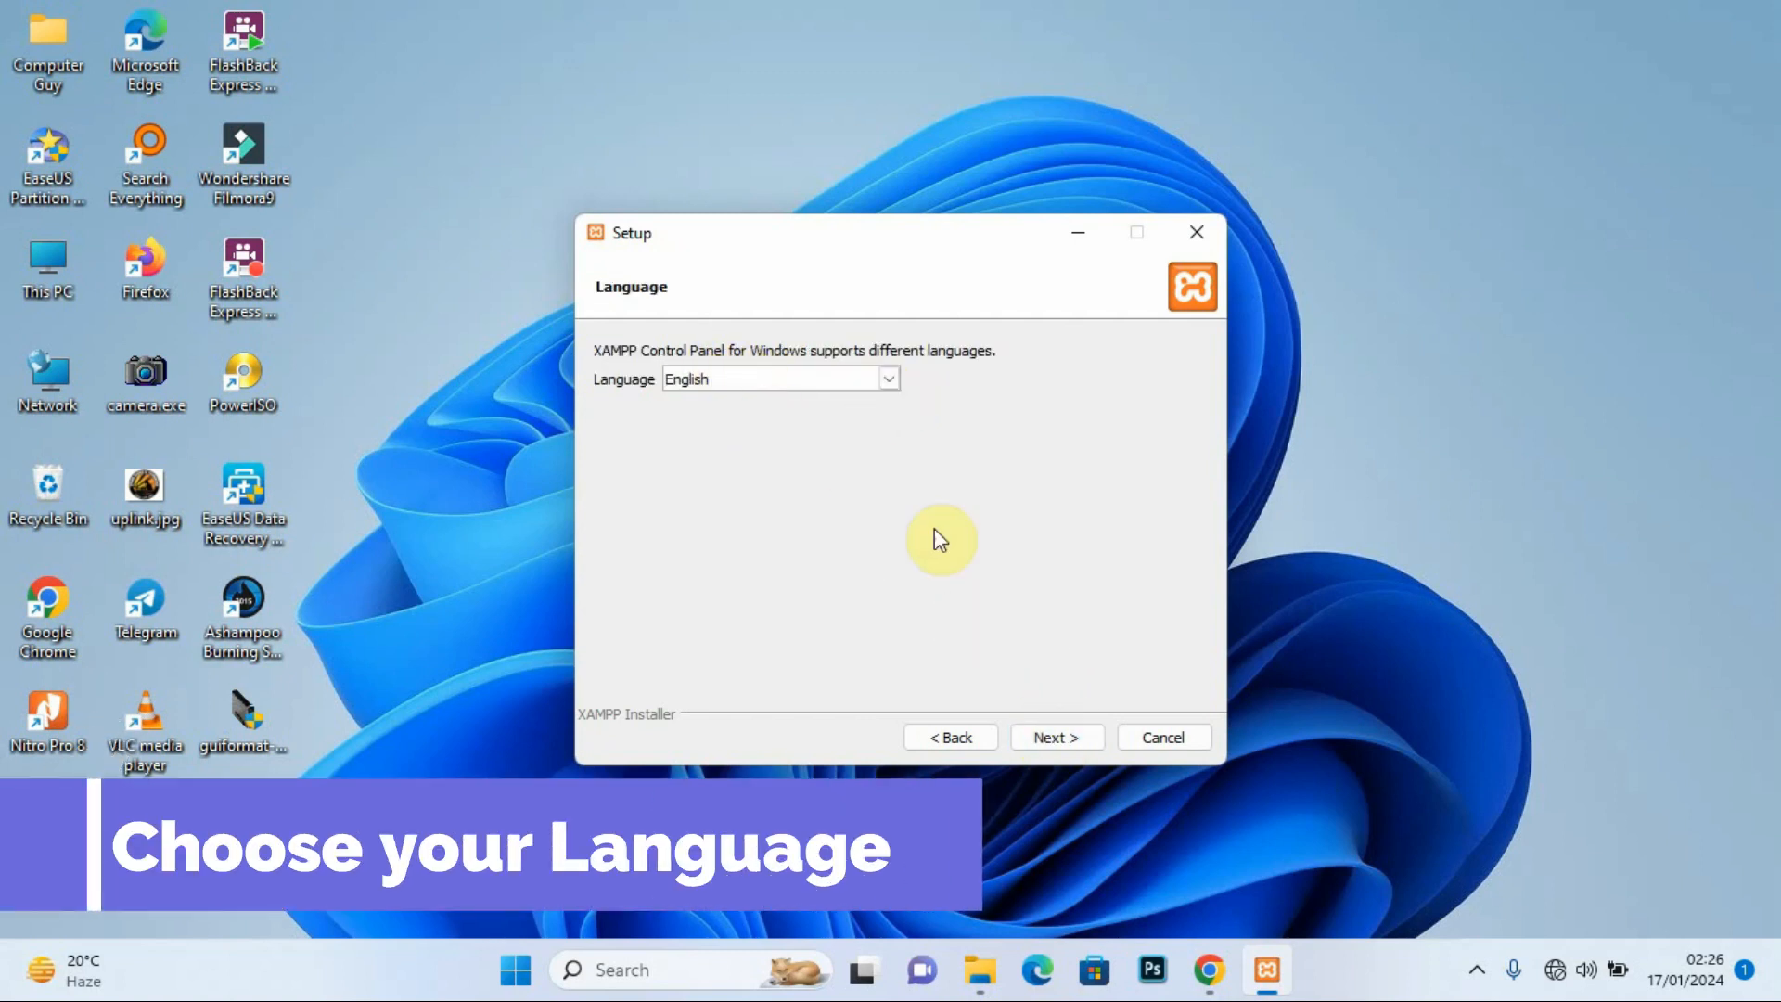
pyautogui.click(1052, 738)
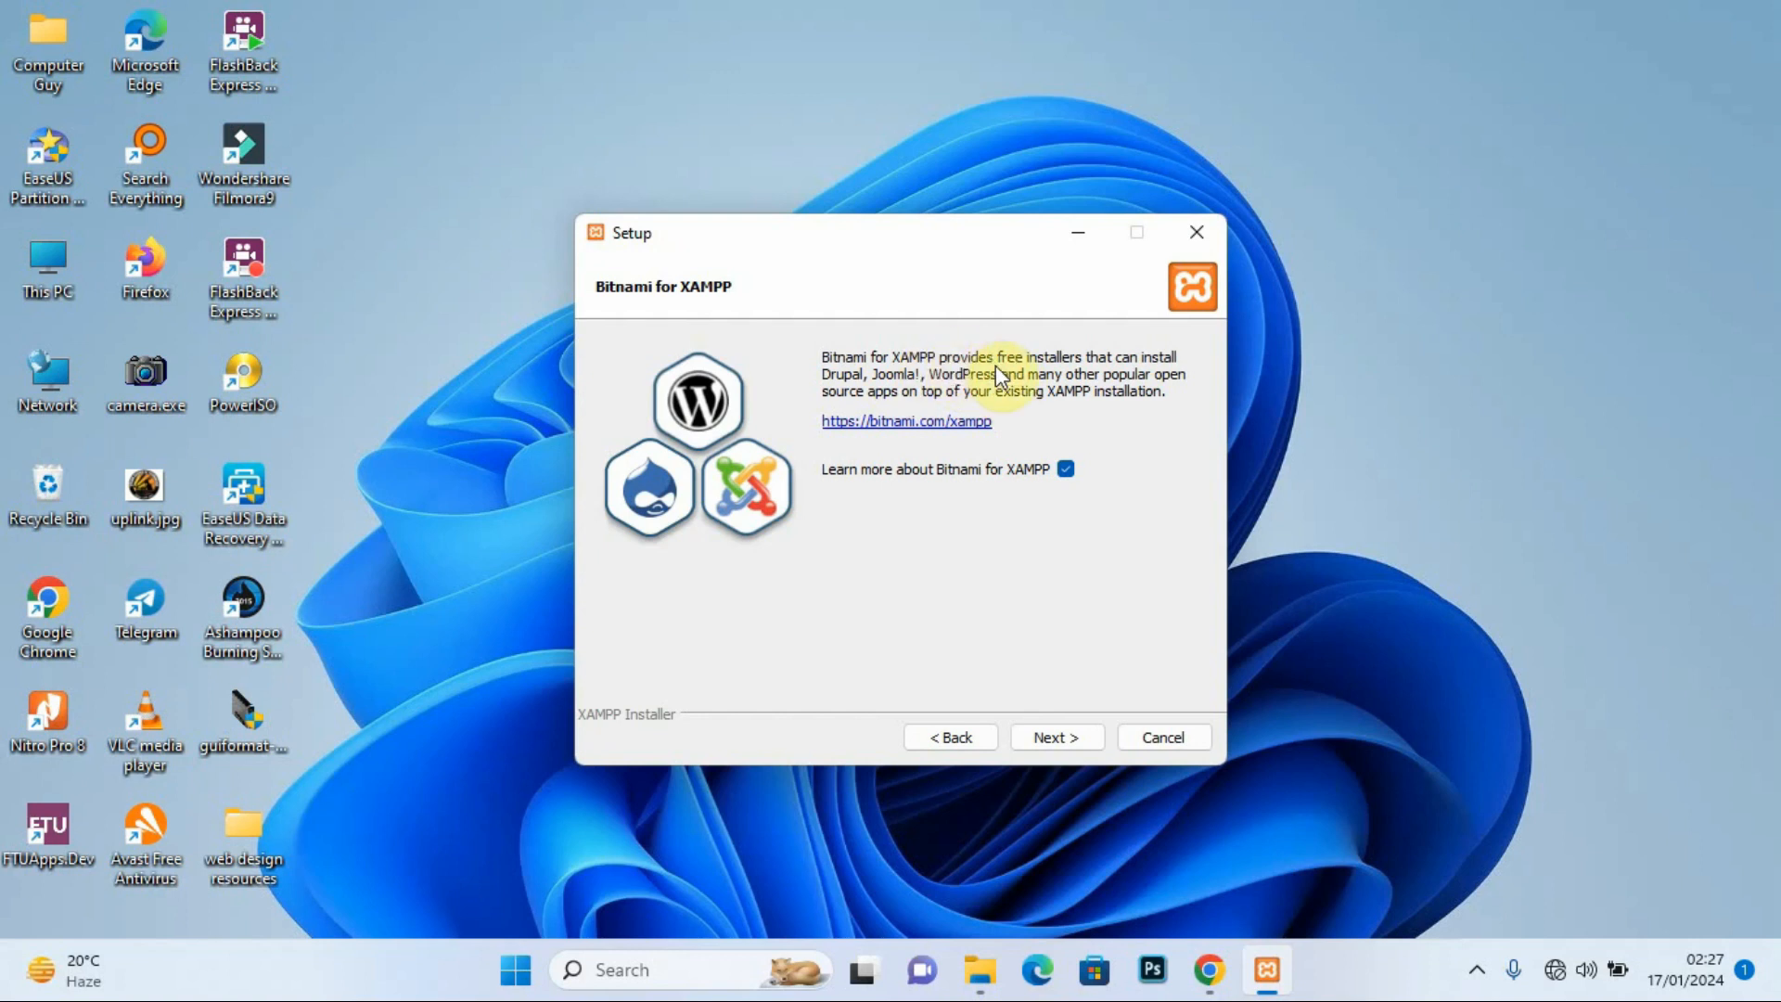
pyautogui.click(1060, 739)
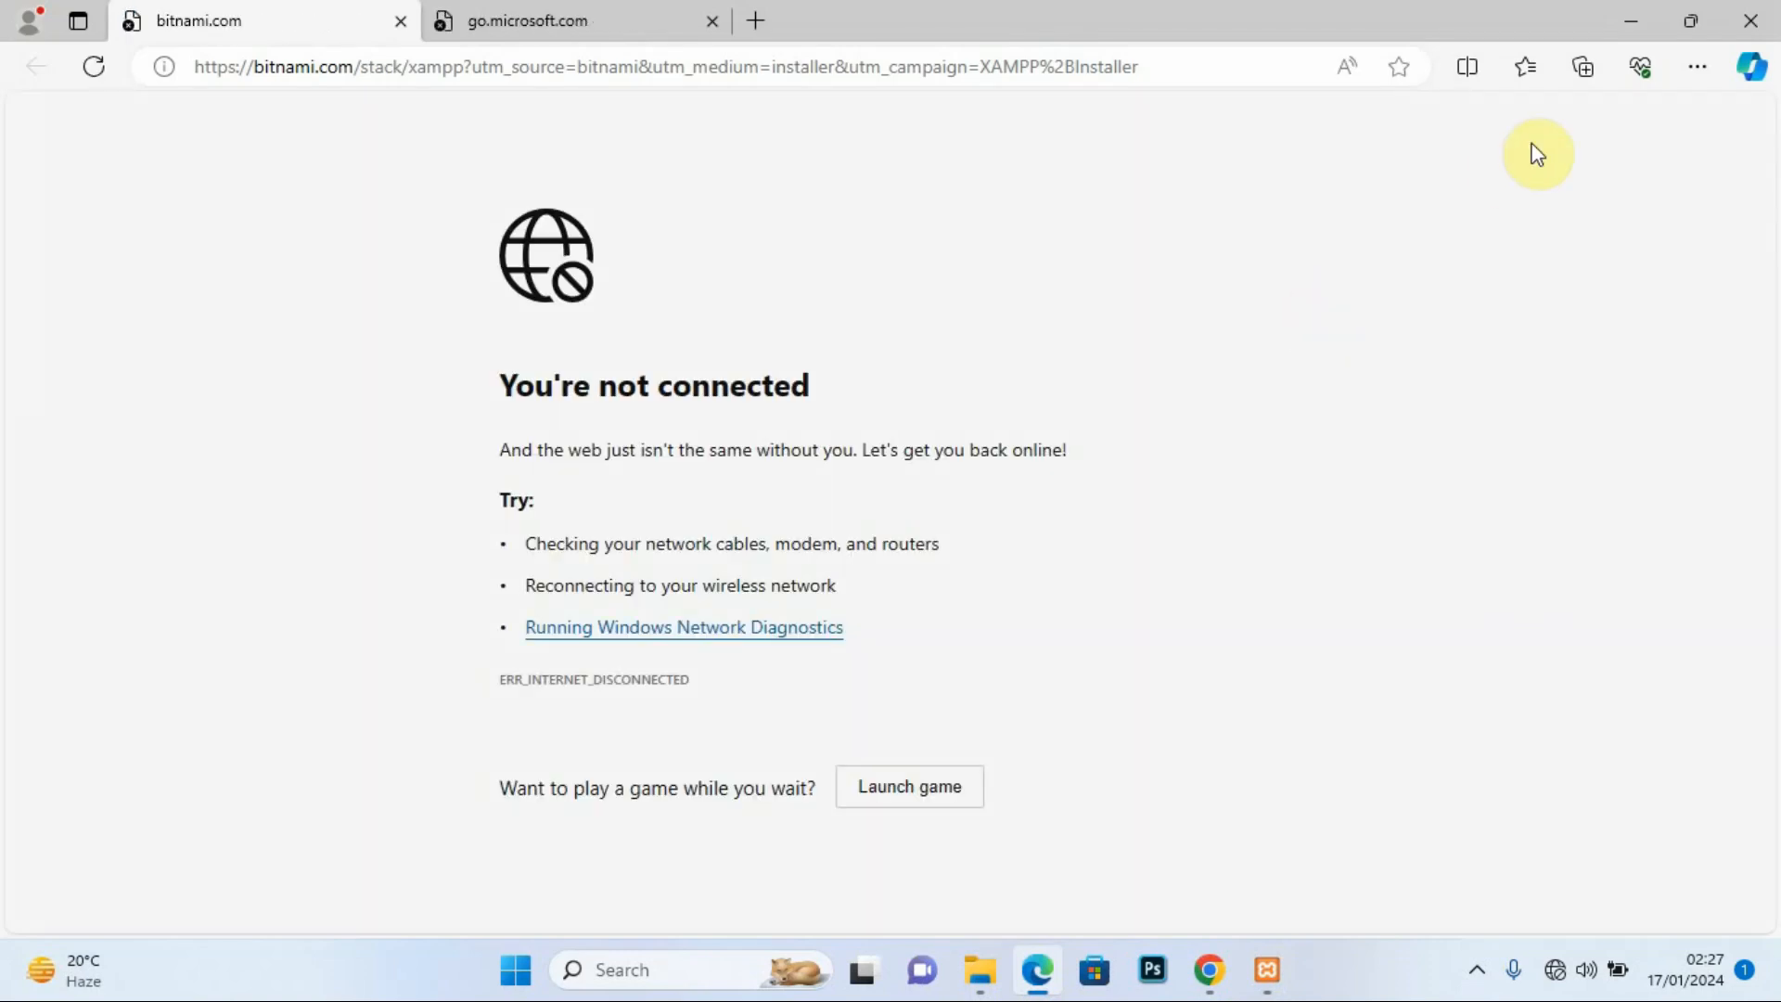
pyautogui.click(1629, 20)
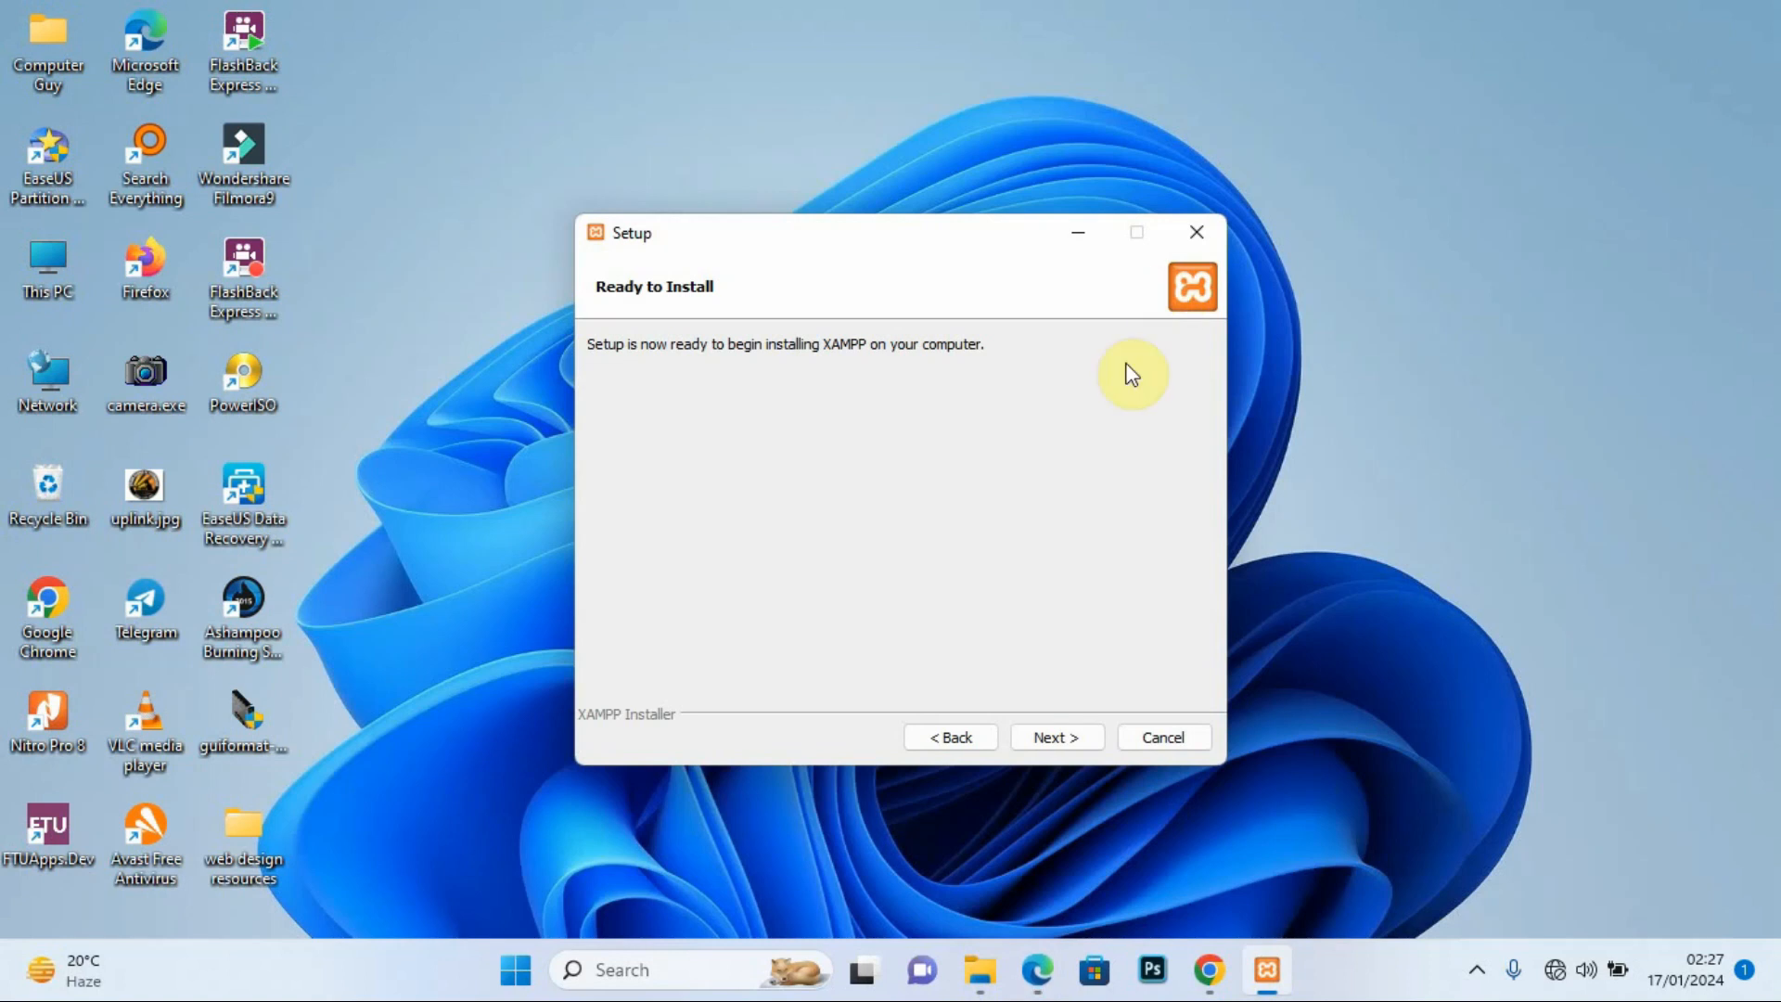
# Step: Start the XAMPP installation and let it unpack until the Apache firewall alert appears
pyautogui.click(1058, 739)
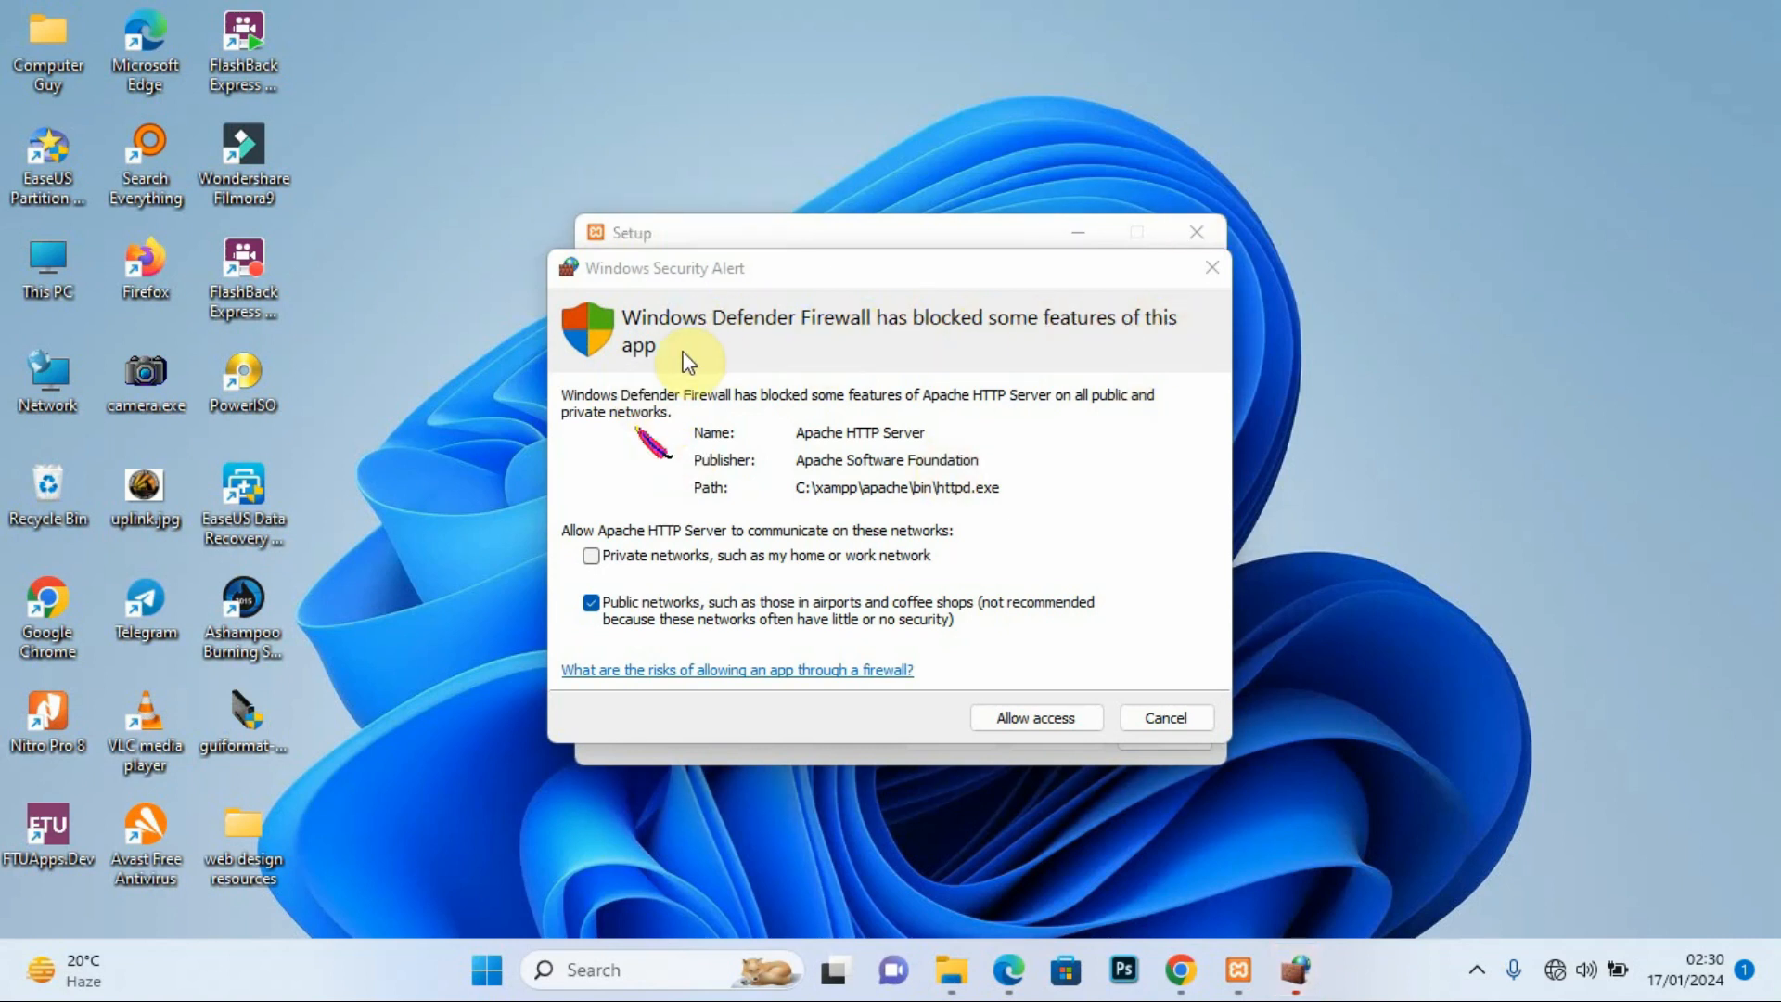
# Step: Allow Apache HTTP Server through the Windows firewall on both private and public networks
pyautogui.click(592, 556)
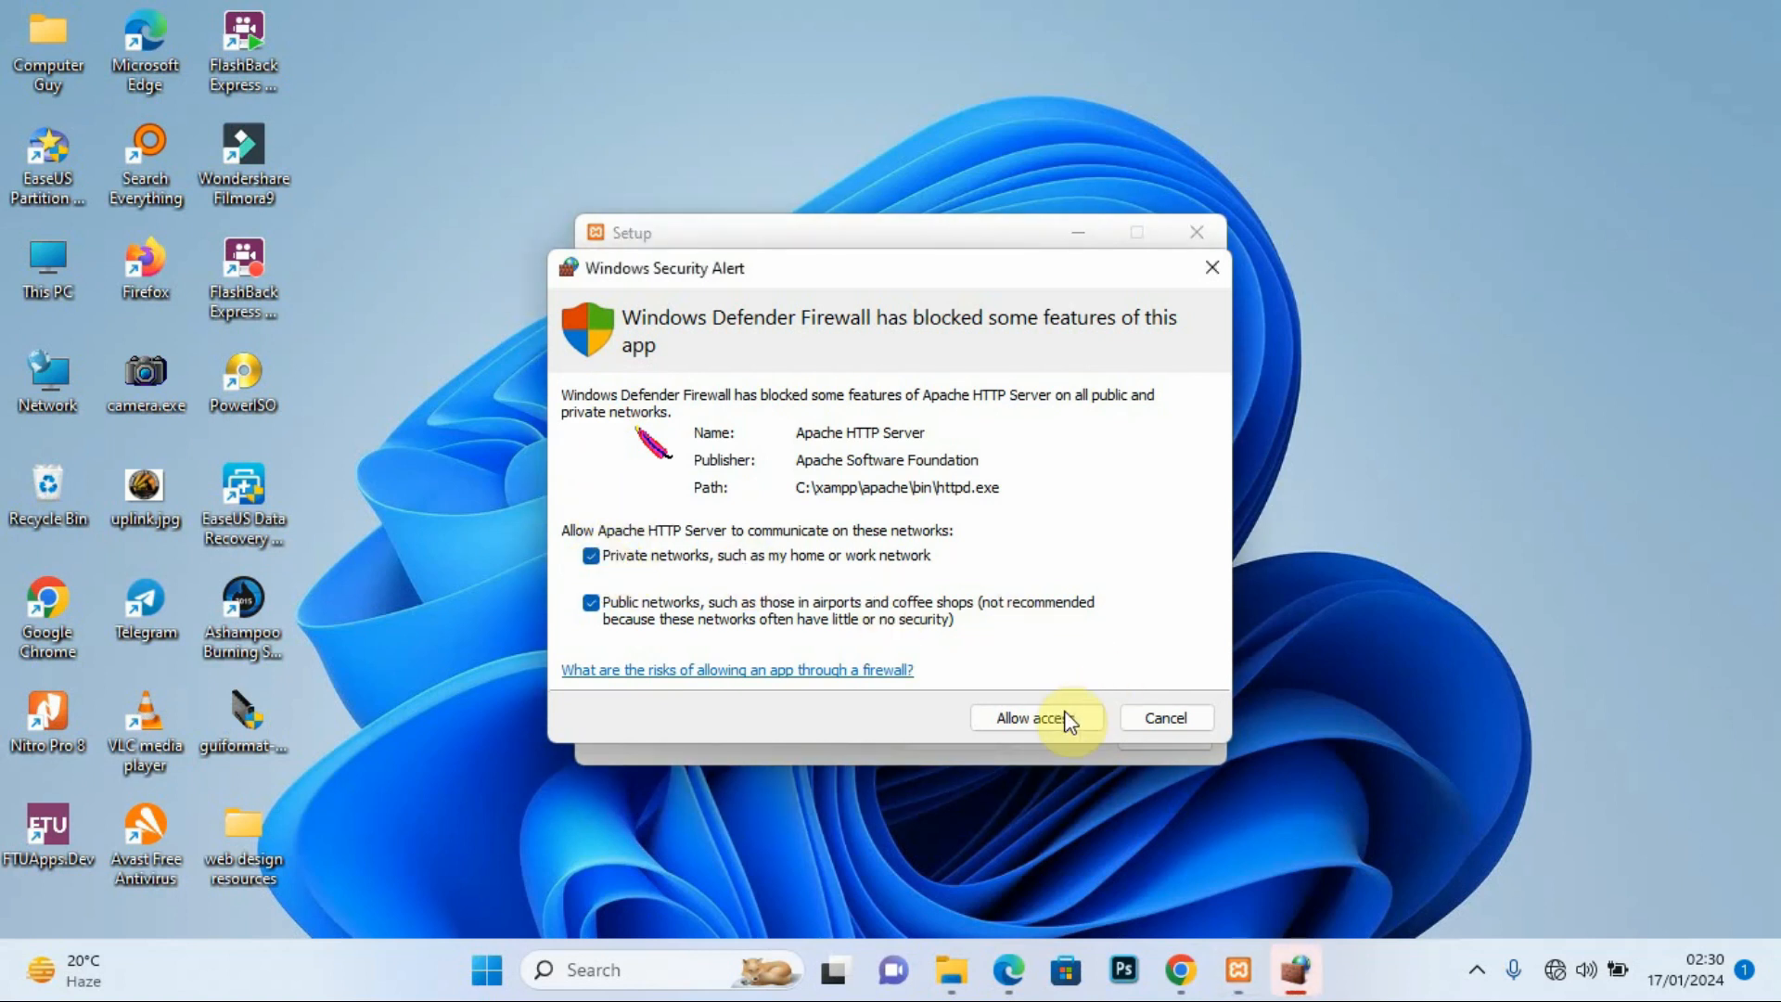
pyautogui.click(1035, 717)
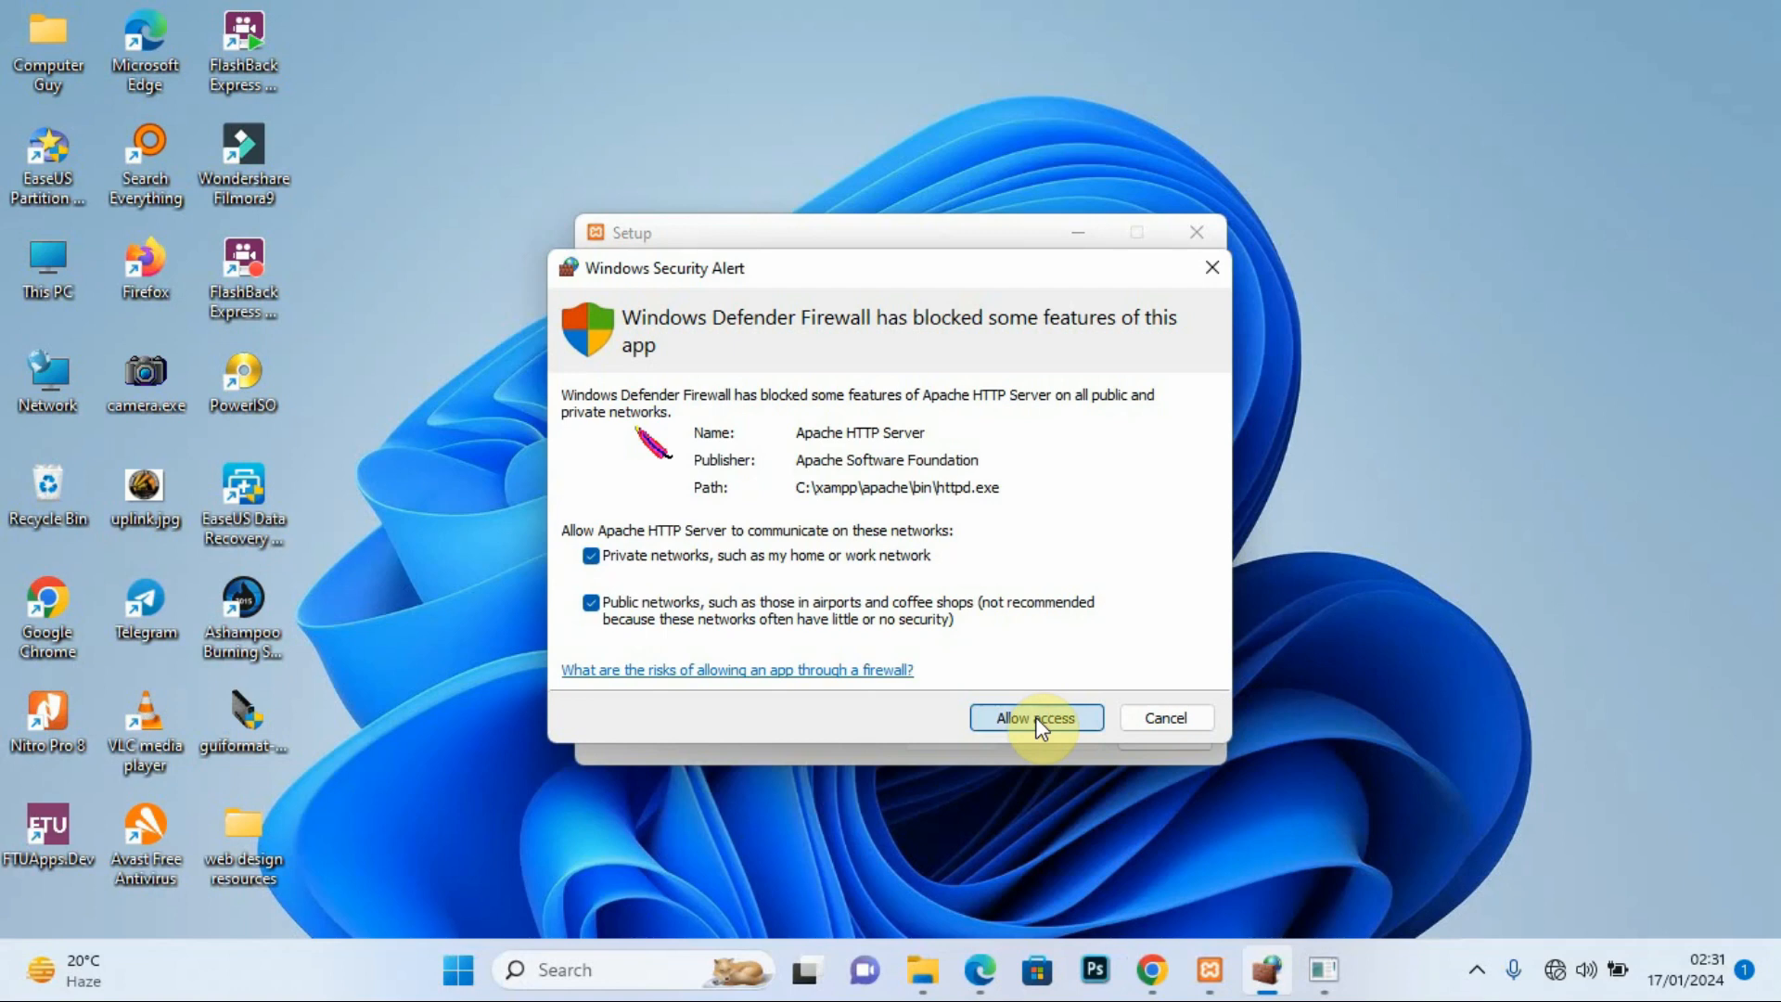
pyautogui.click(1037, 720)
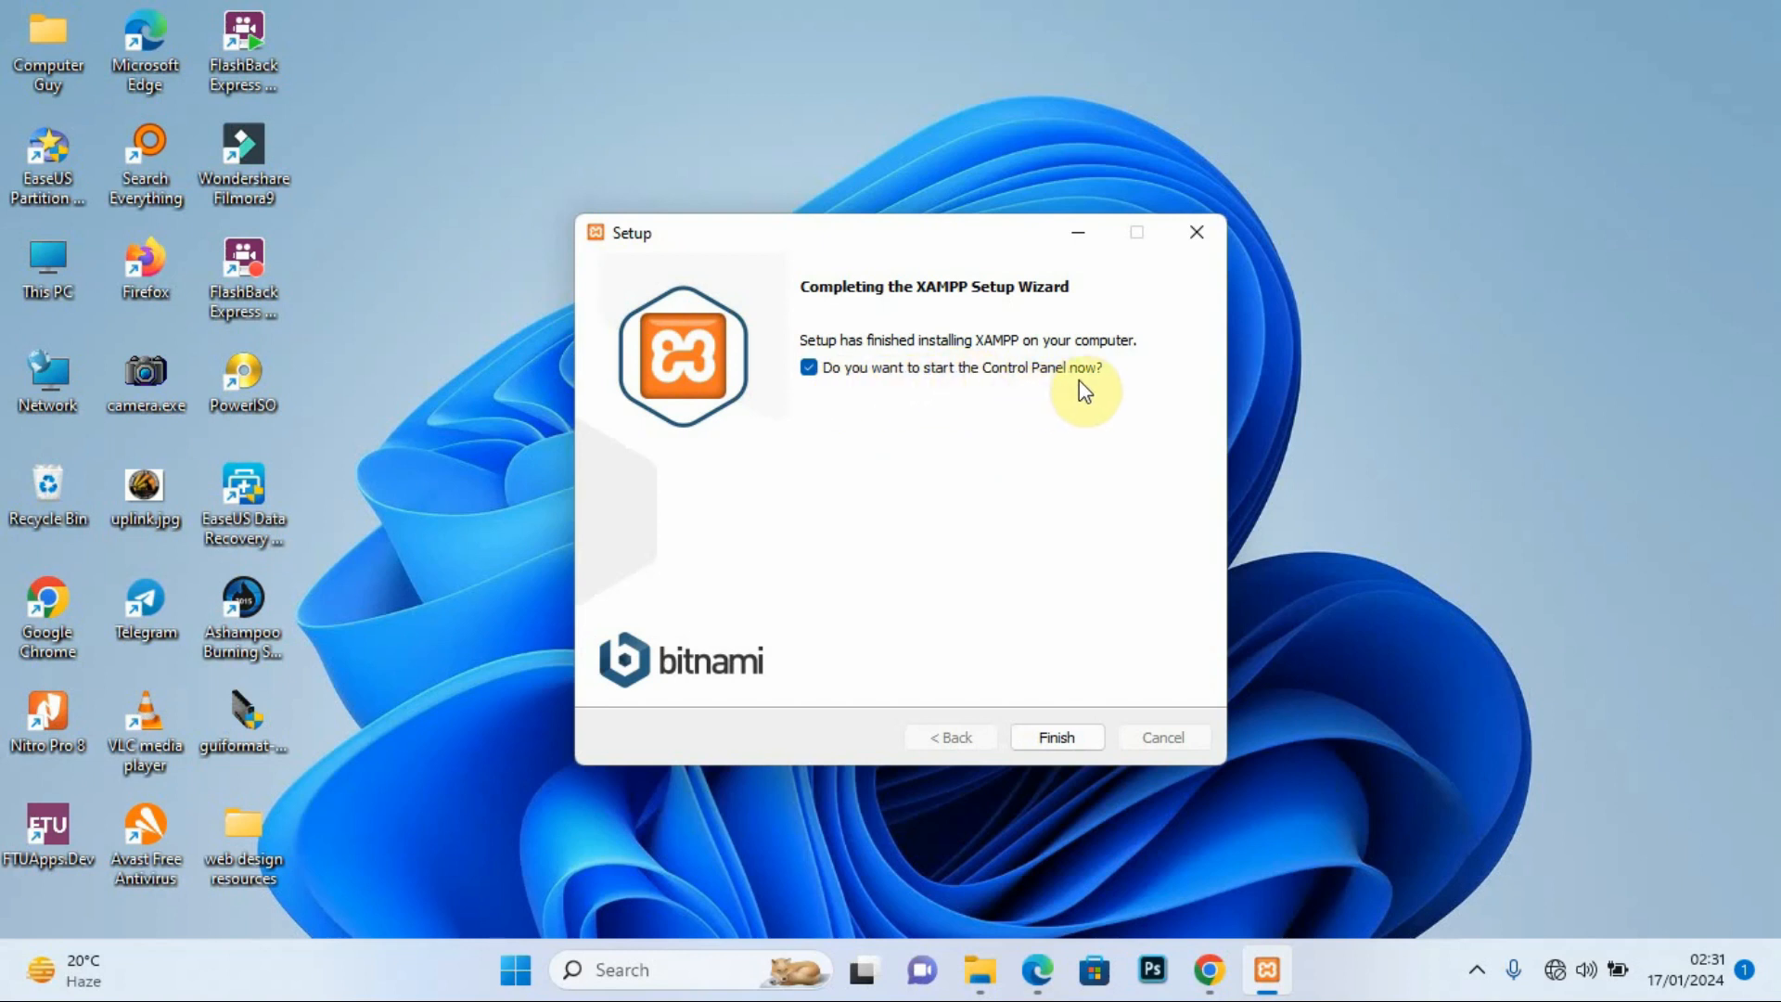
# Step: Finish the XAMPP wizard so Control Panel v3.3.0 launches, and move it to the screen centre
pyautogui.click(1054, 729)
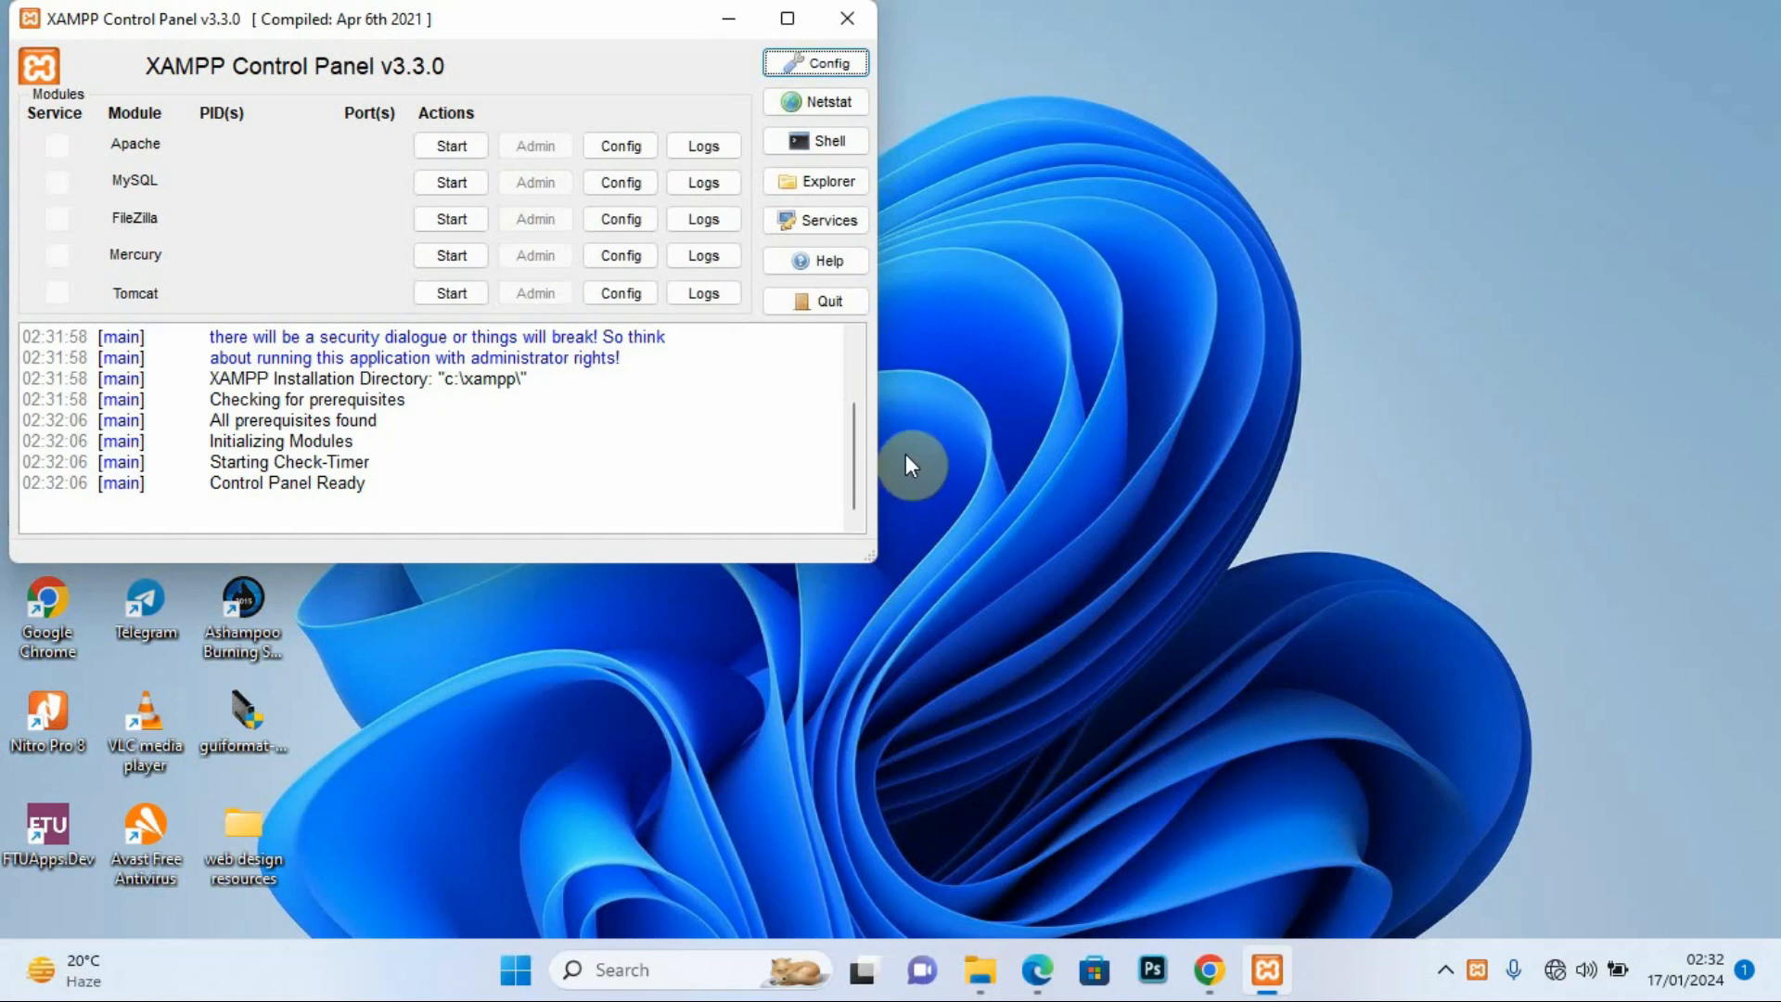
pyautogui.moveTo(511, 20); pyautogui.dragTo(887, 132)
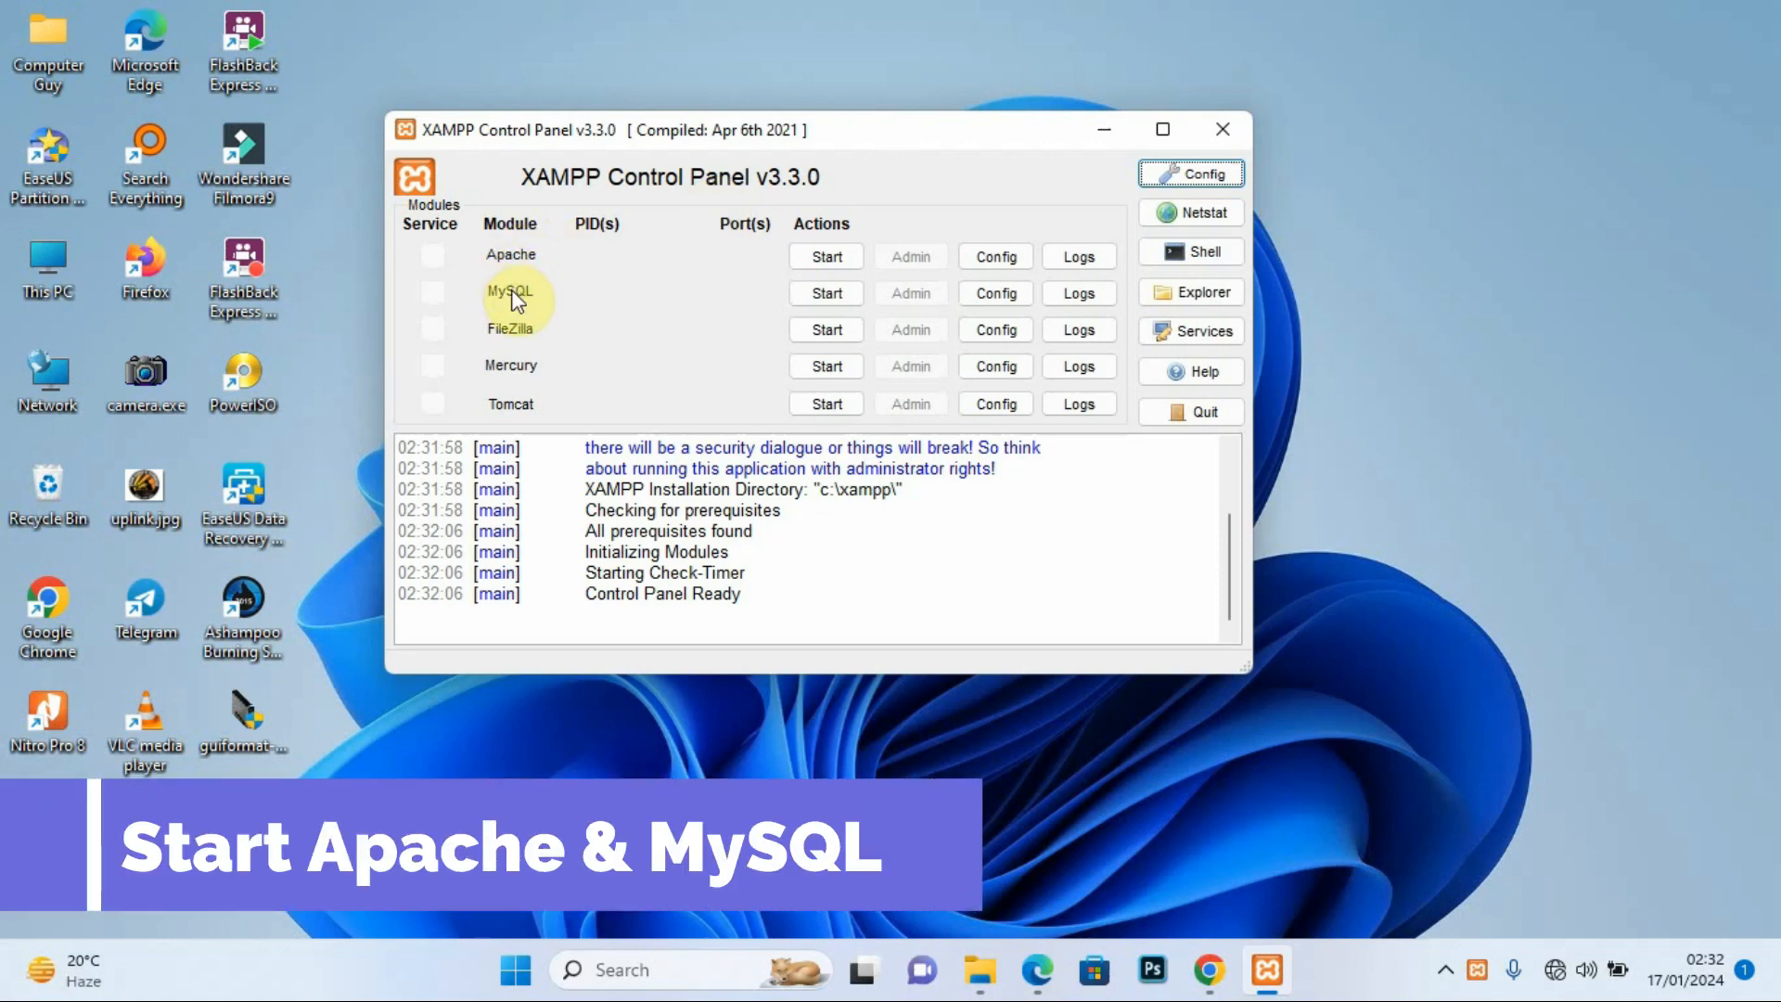
pyautogui.click(825, 257)
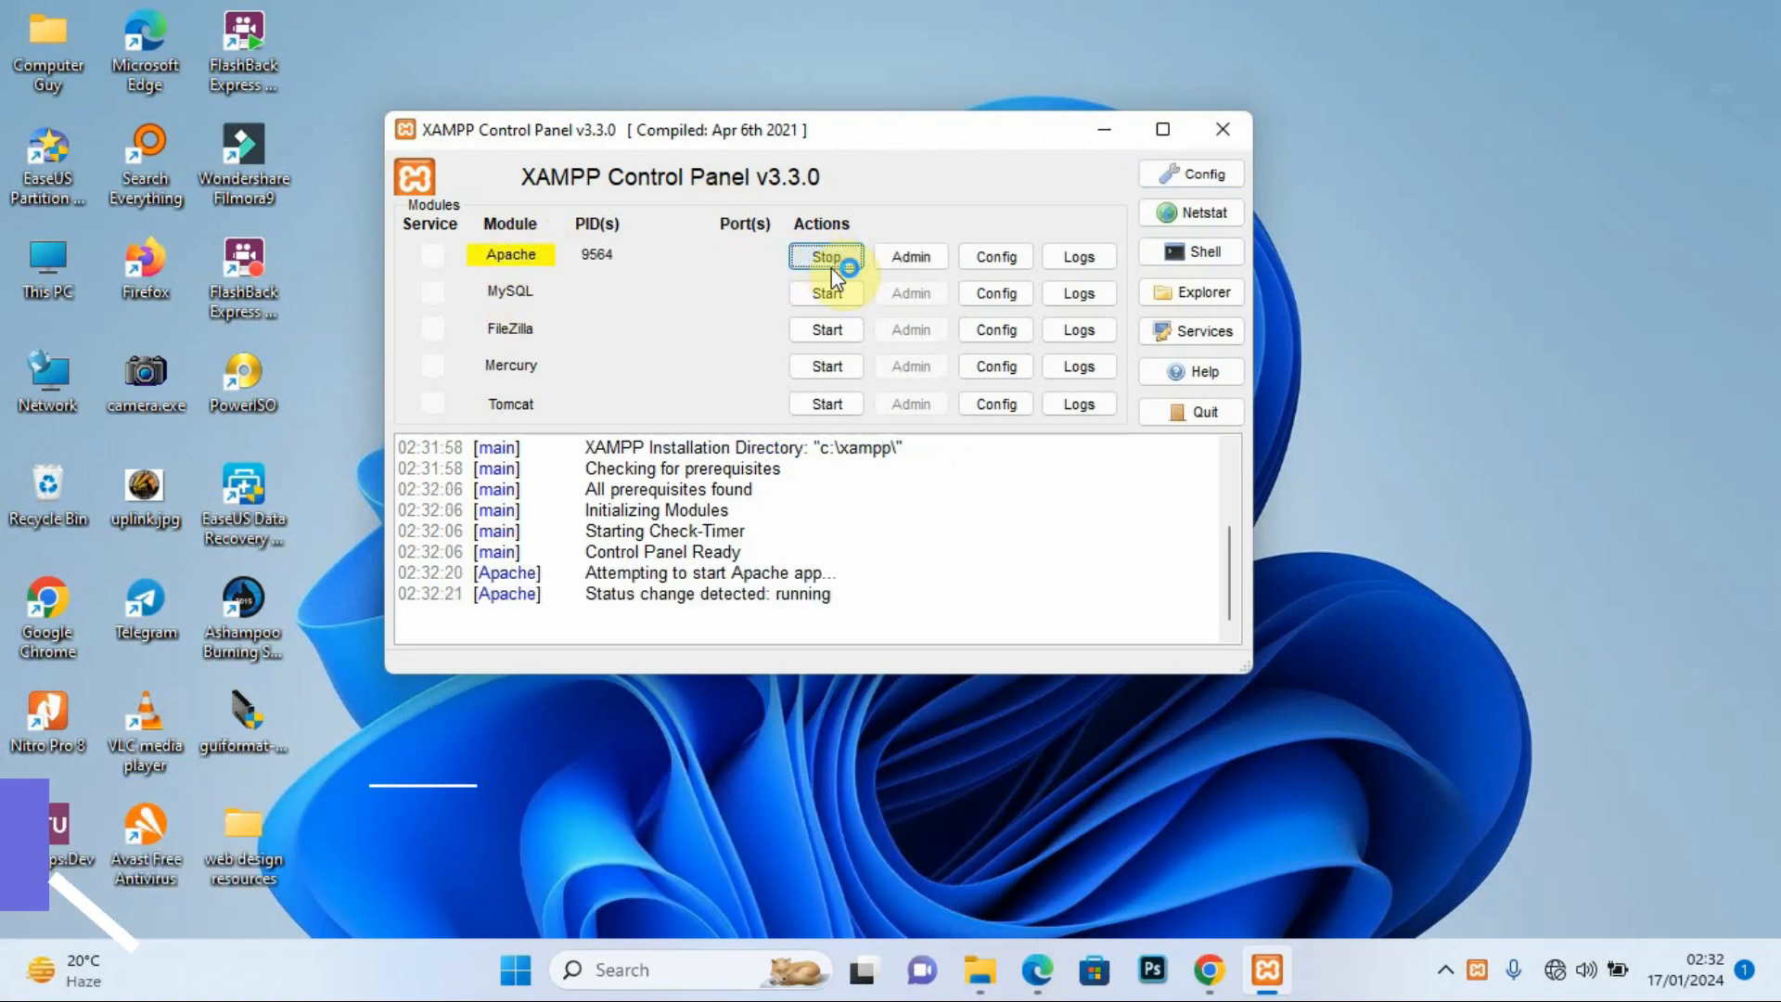
pyautogui.click(828, 293)
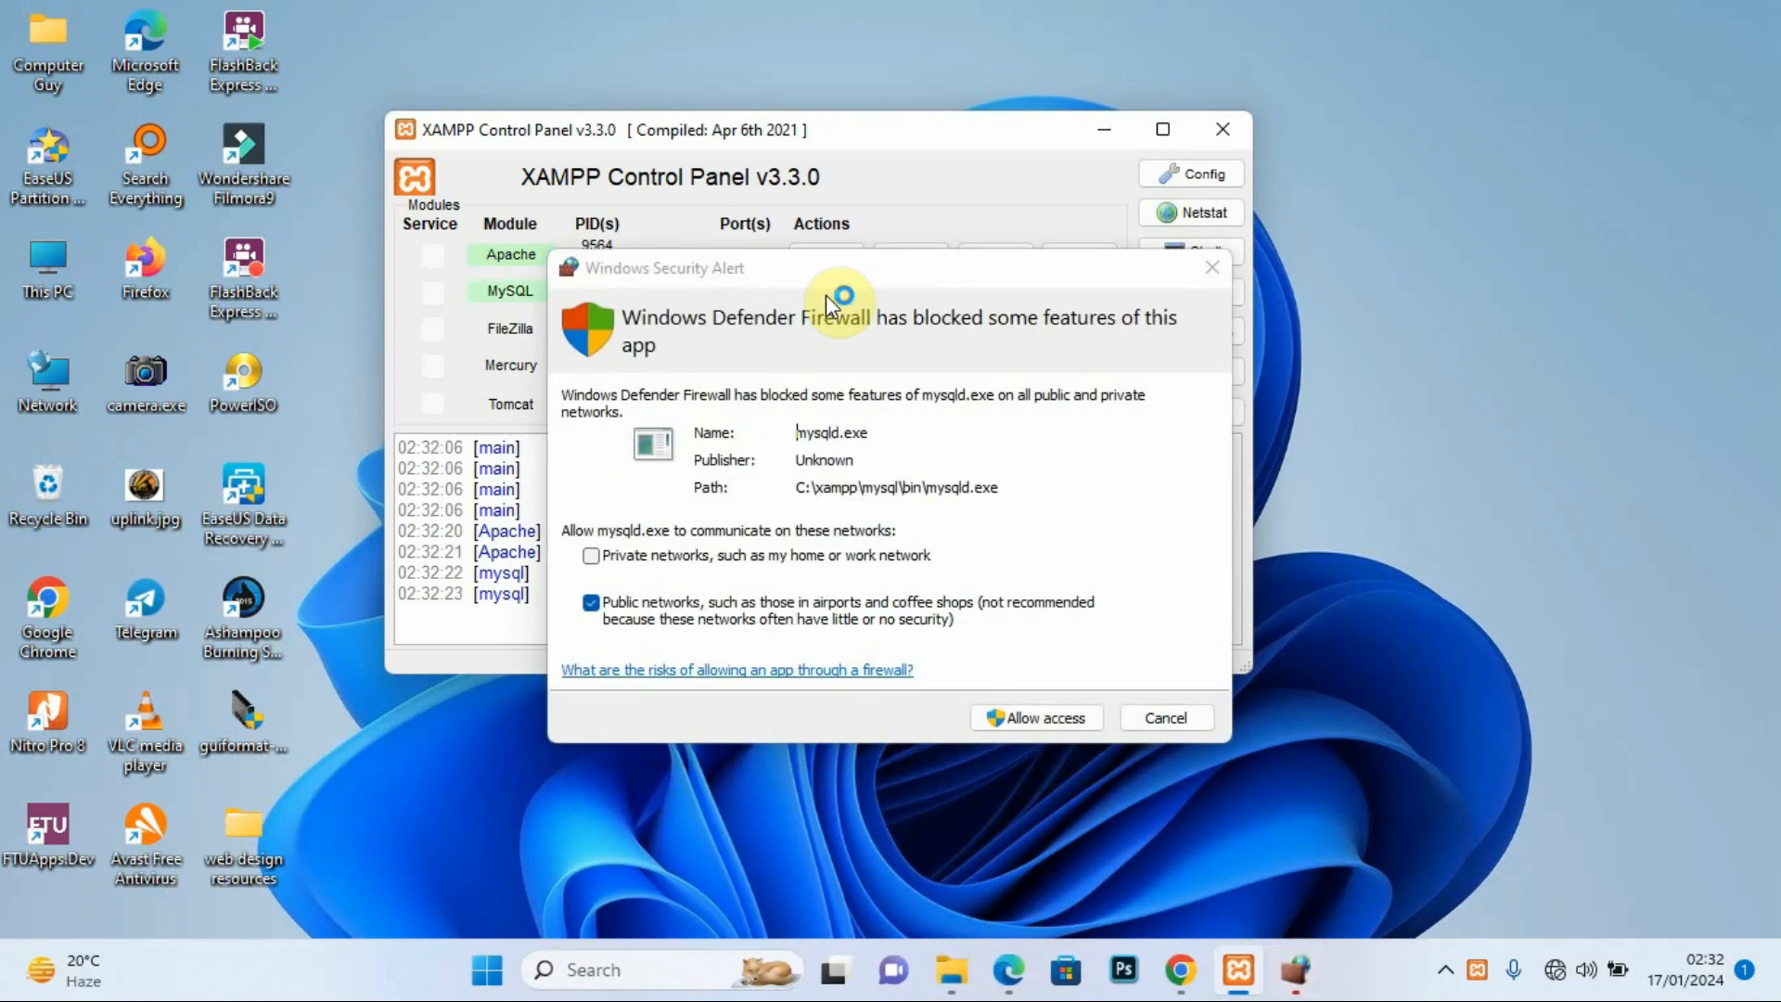
pyautogui.click(592, 555)
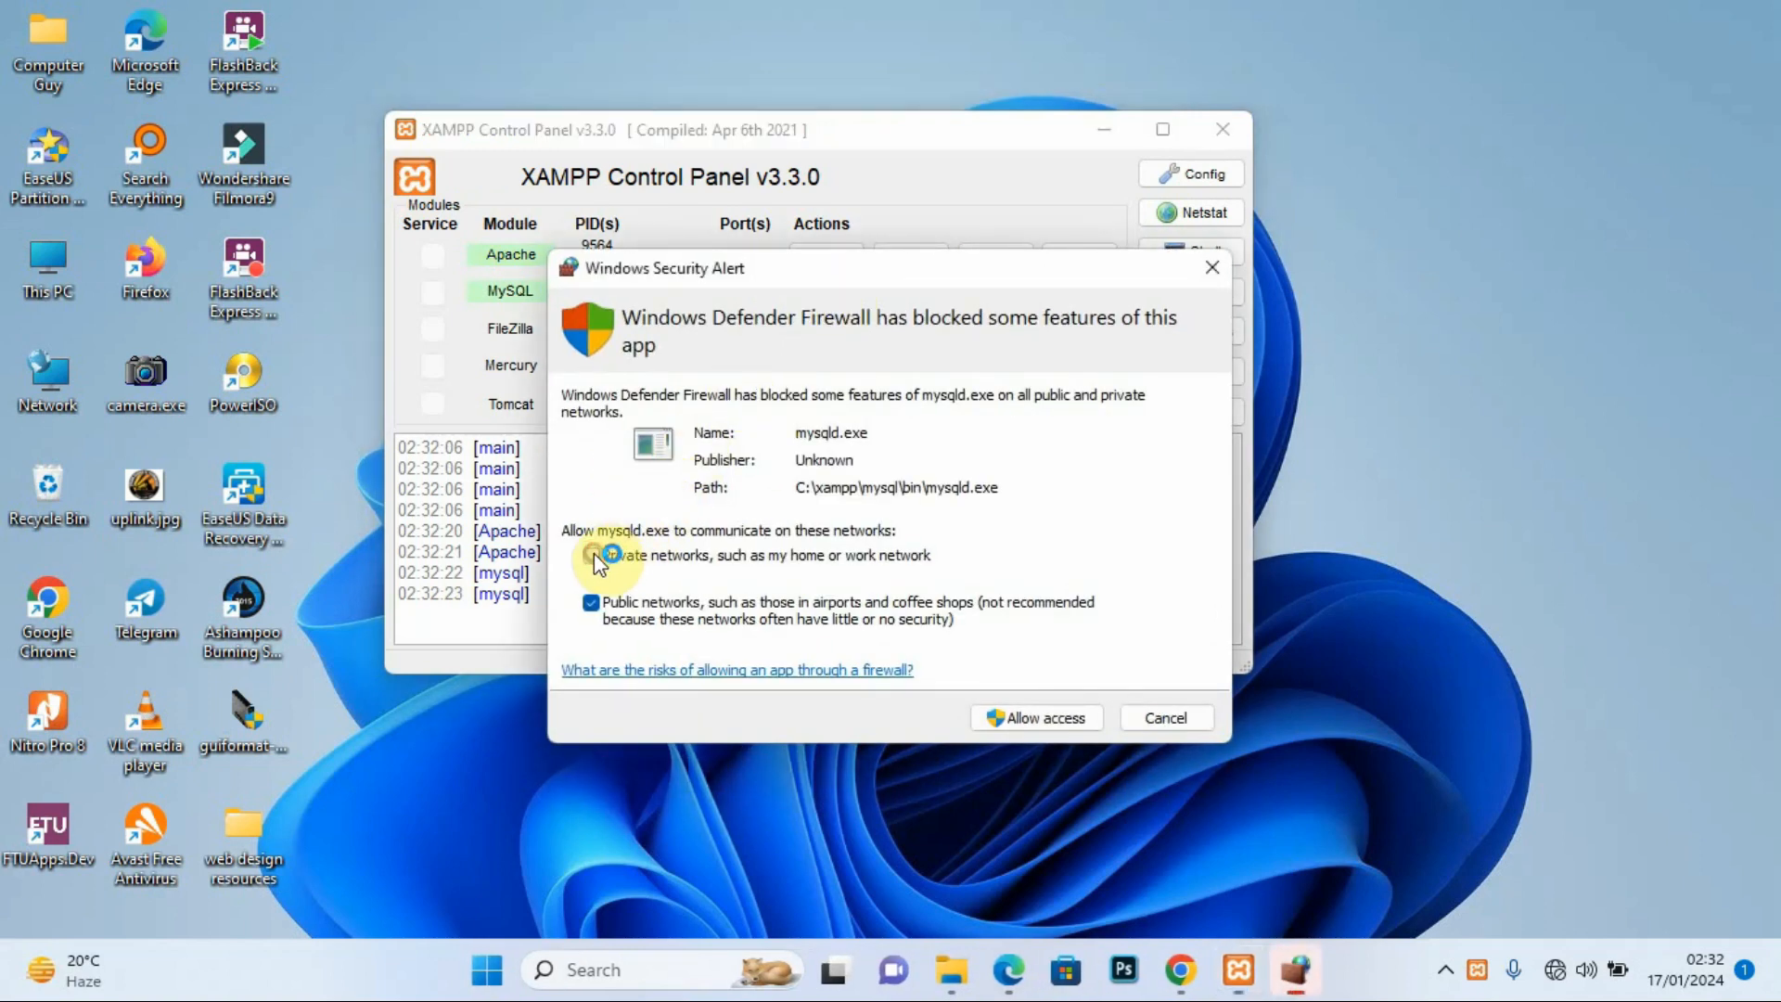
pyautogui.click(1044, 718)
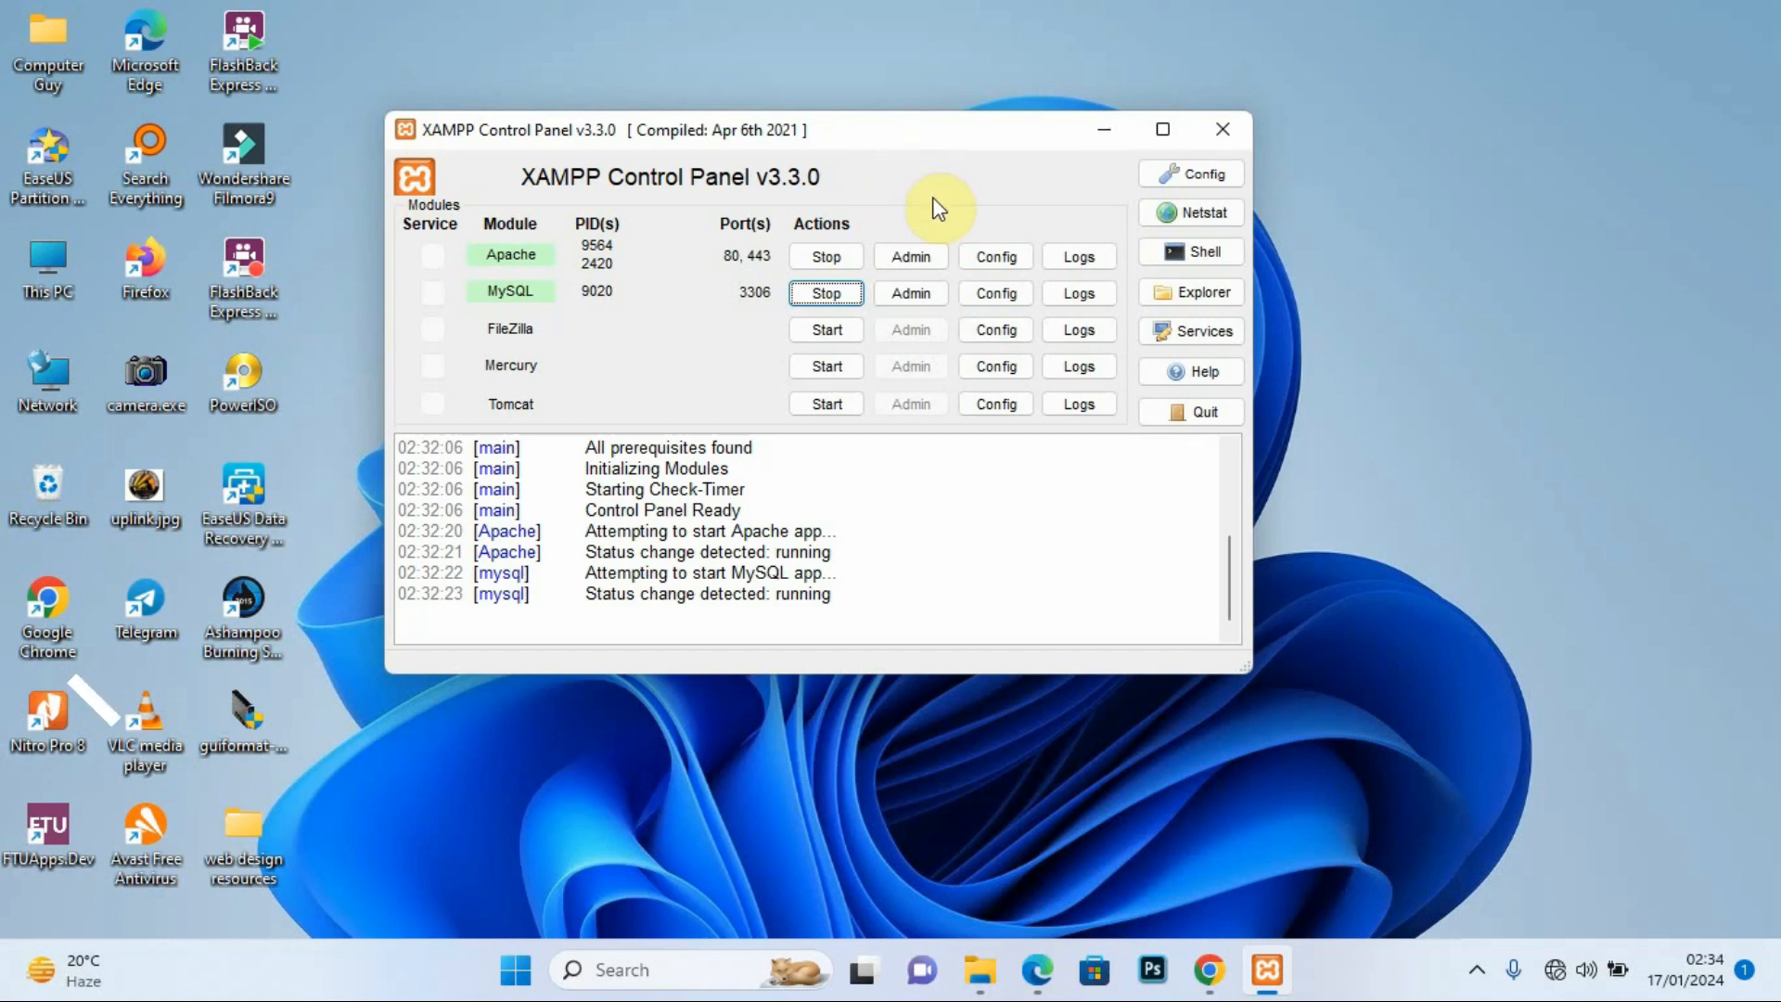
# Step: Open phpMyAdmin, close the go.microsoft.com and bitnami.com tabs, and start adding a user under User accounts
pyautogui.click(911, 293)
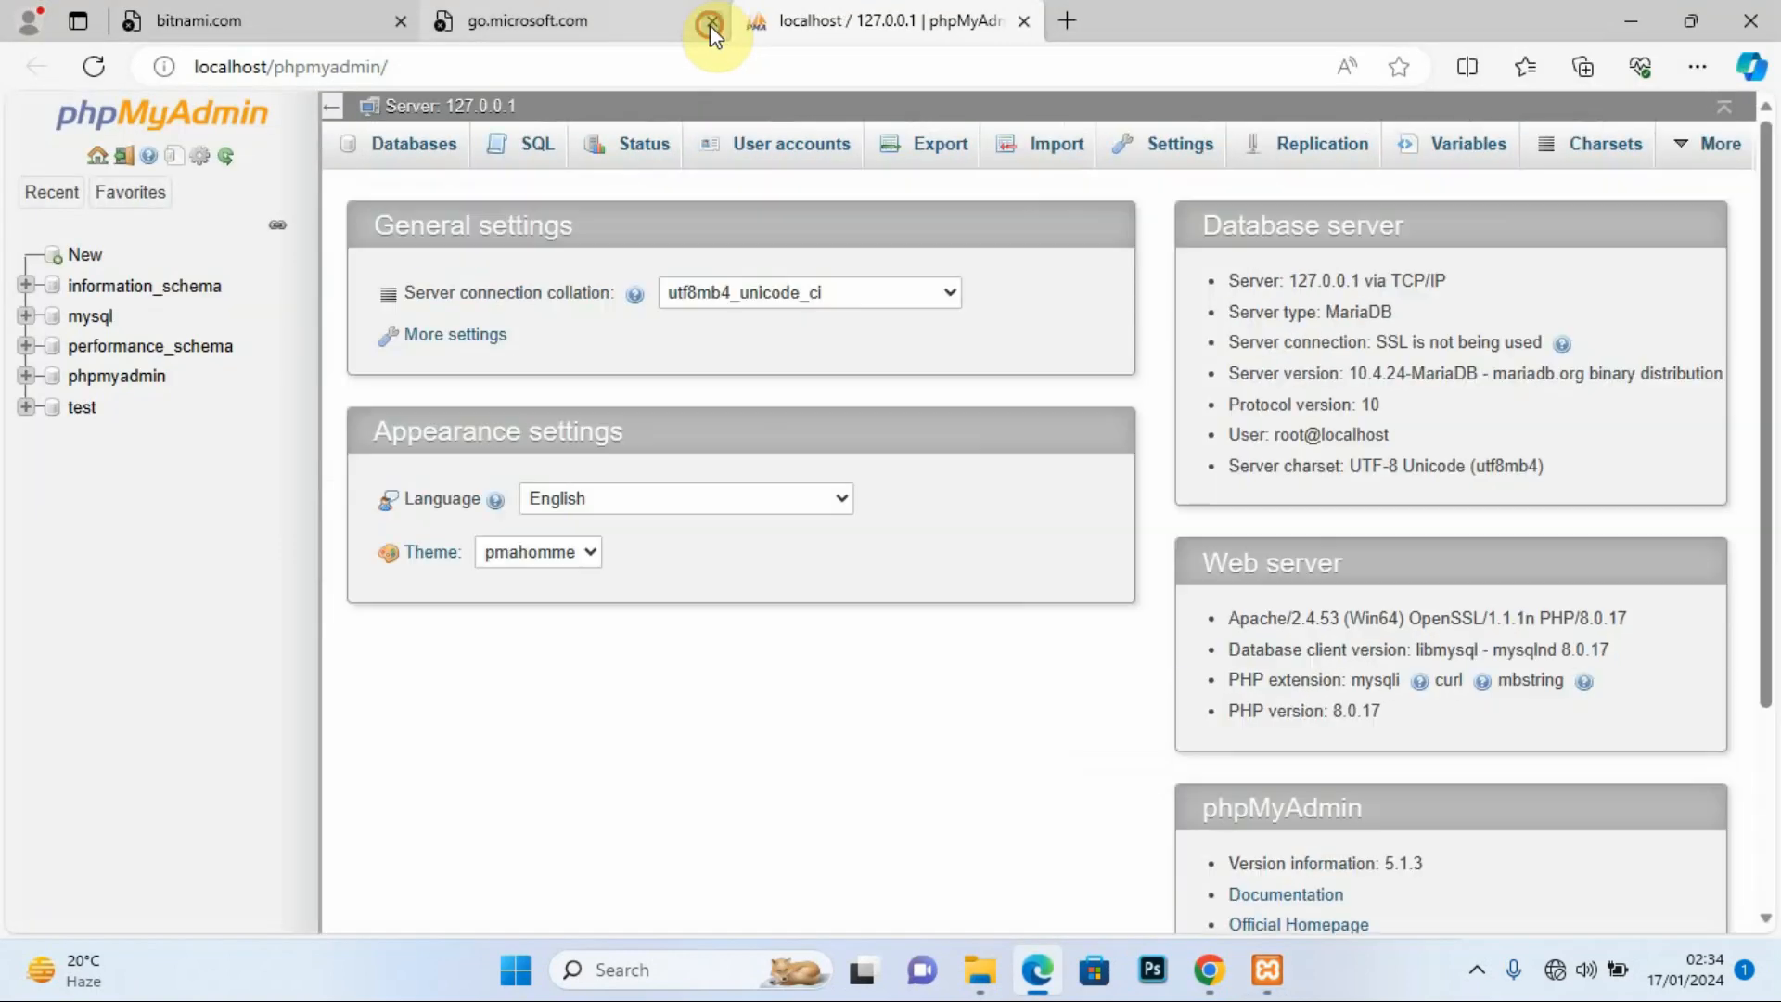
pyautogui.click(711, 20)
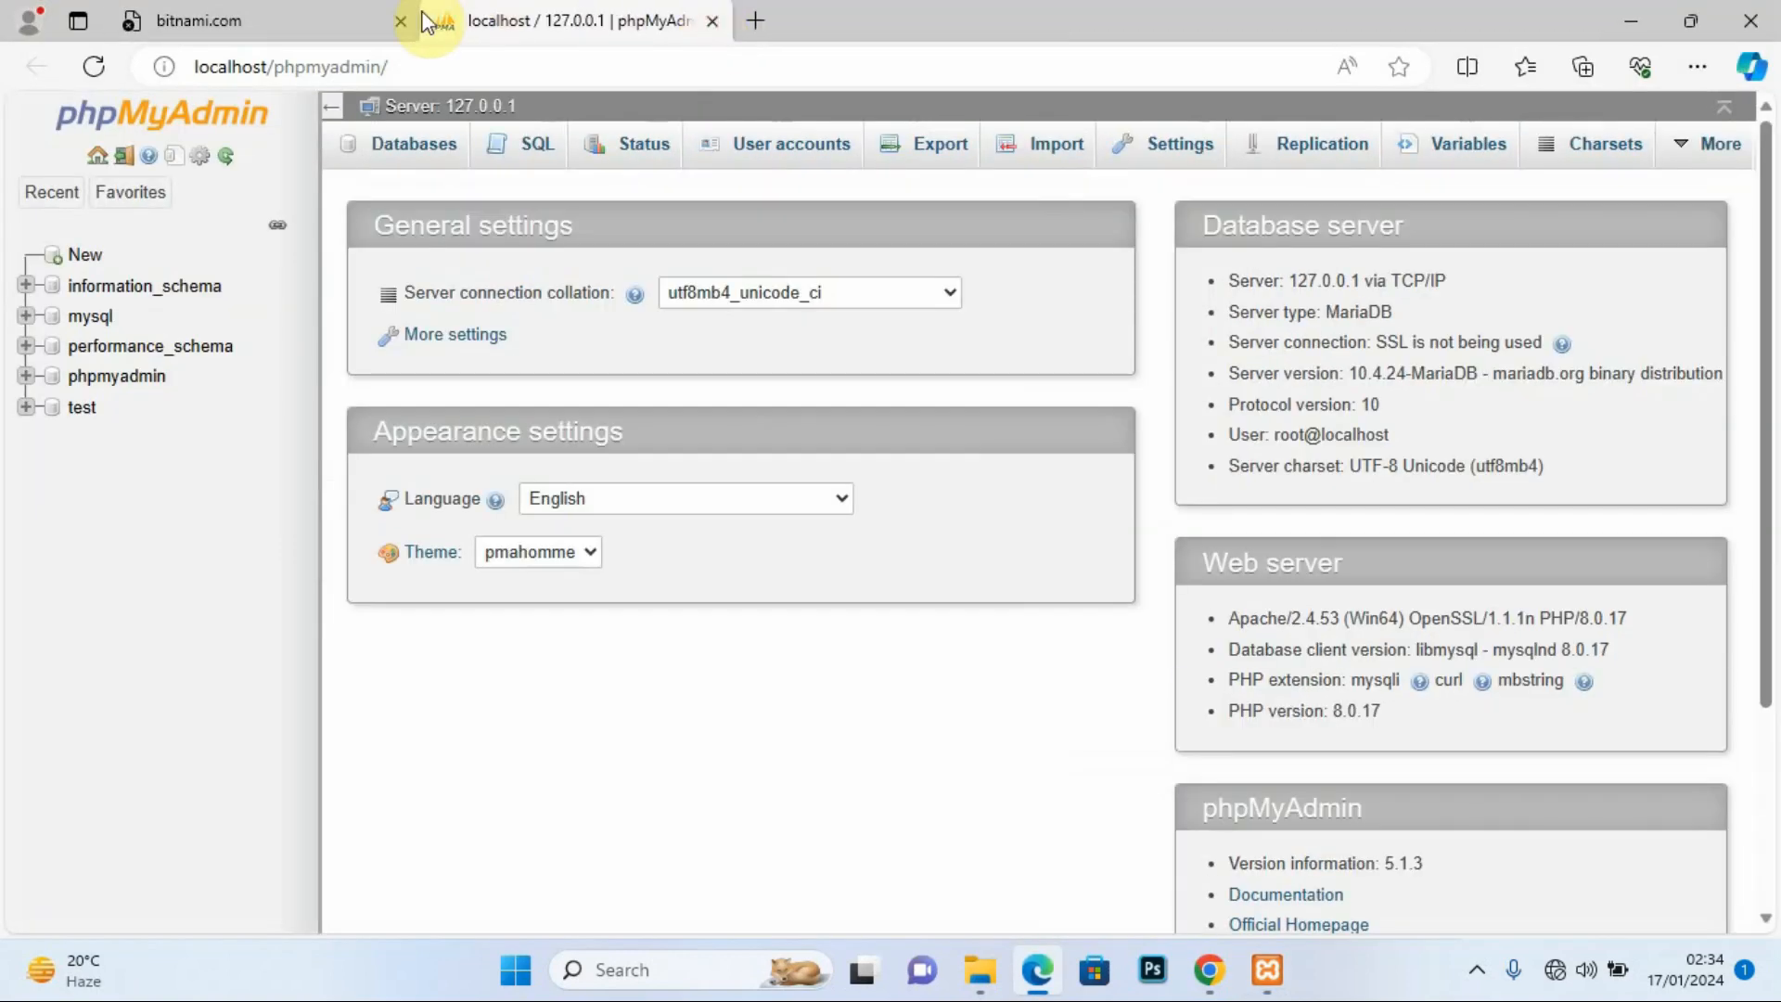
pyautogui.click(402, 21)
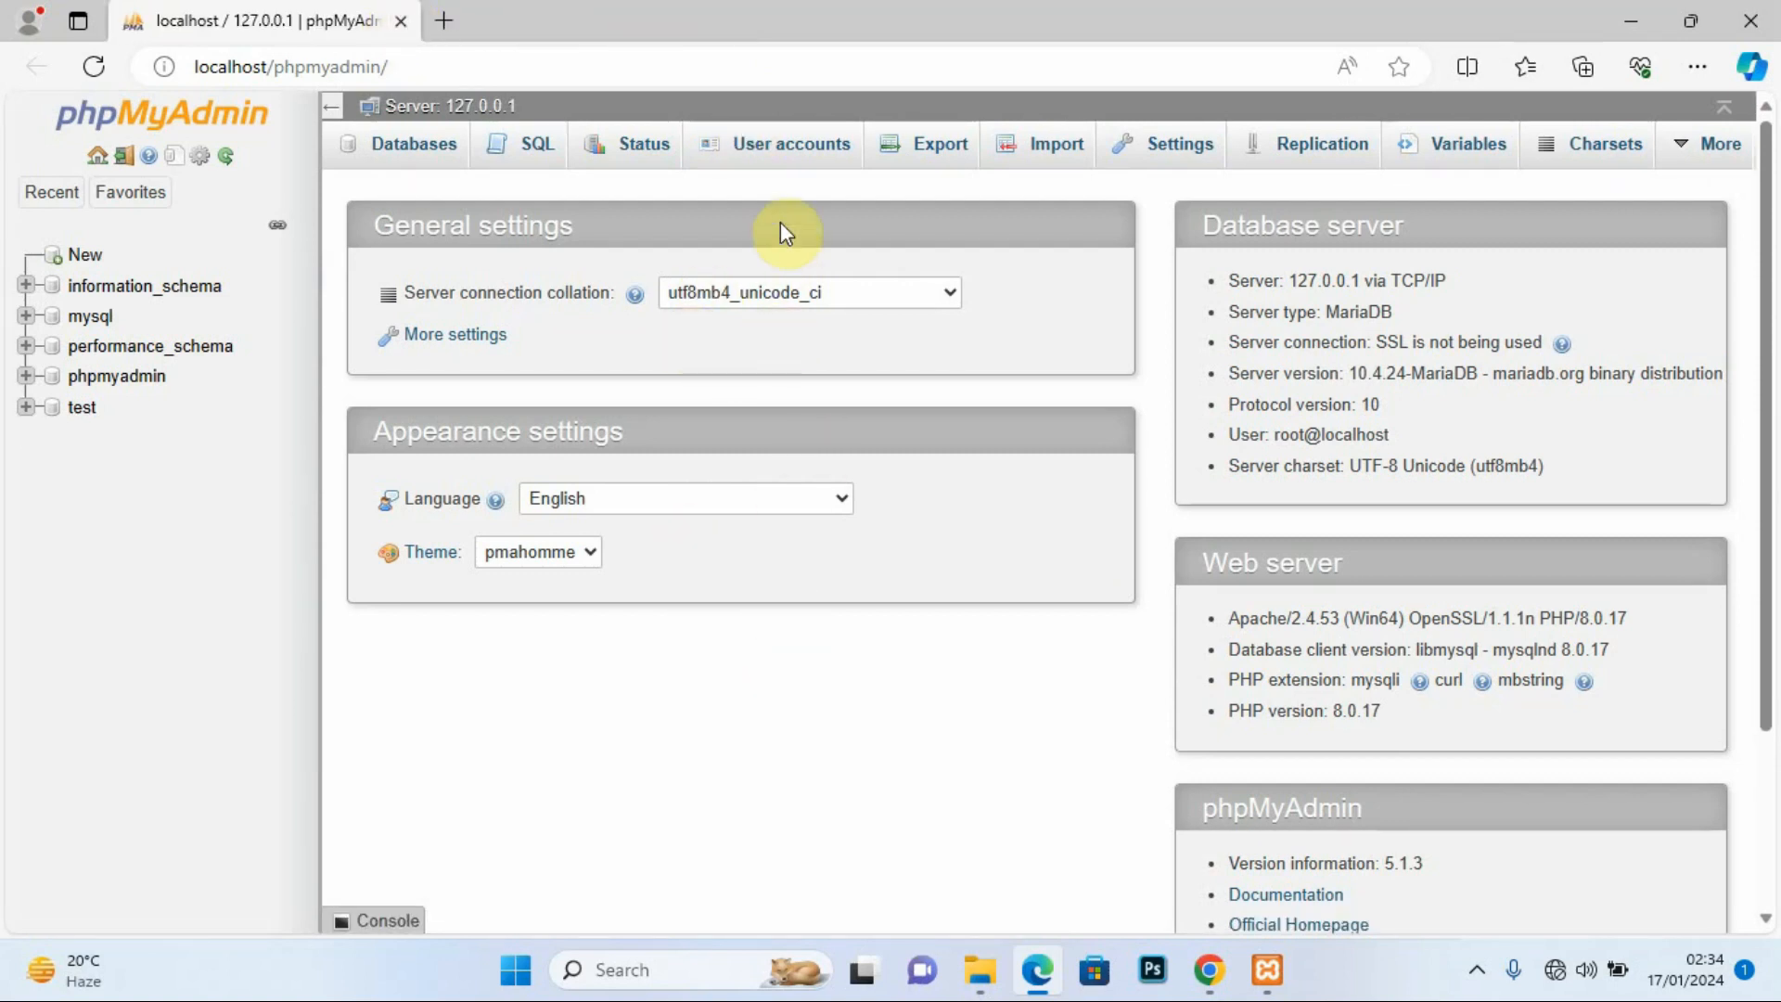
pyautogui.click(791, 149)
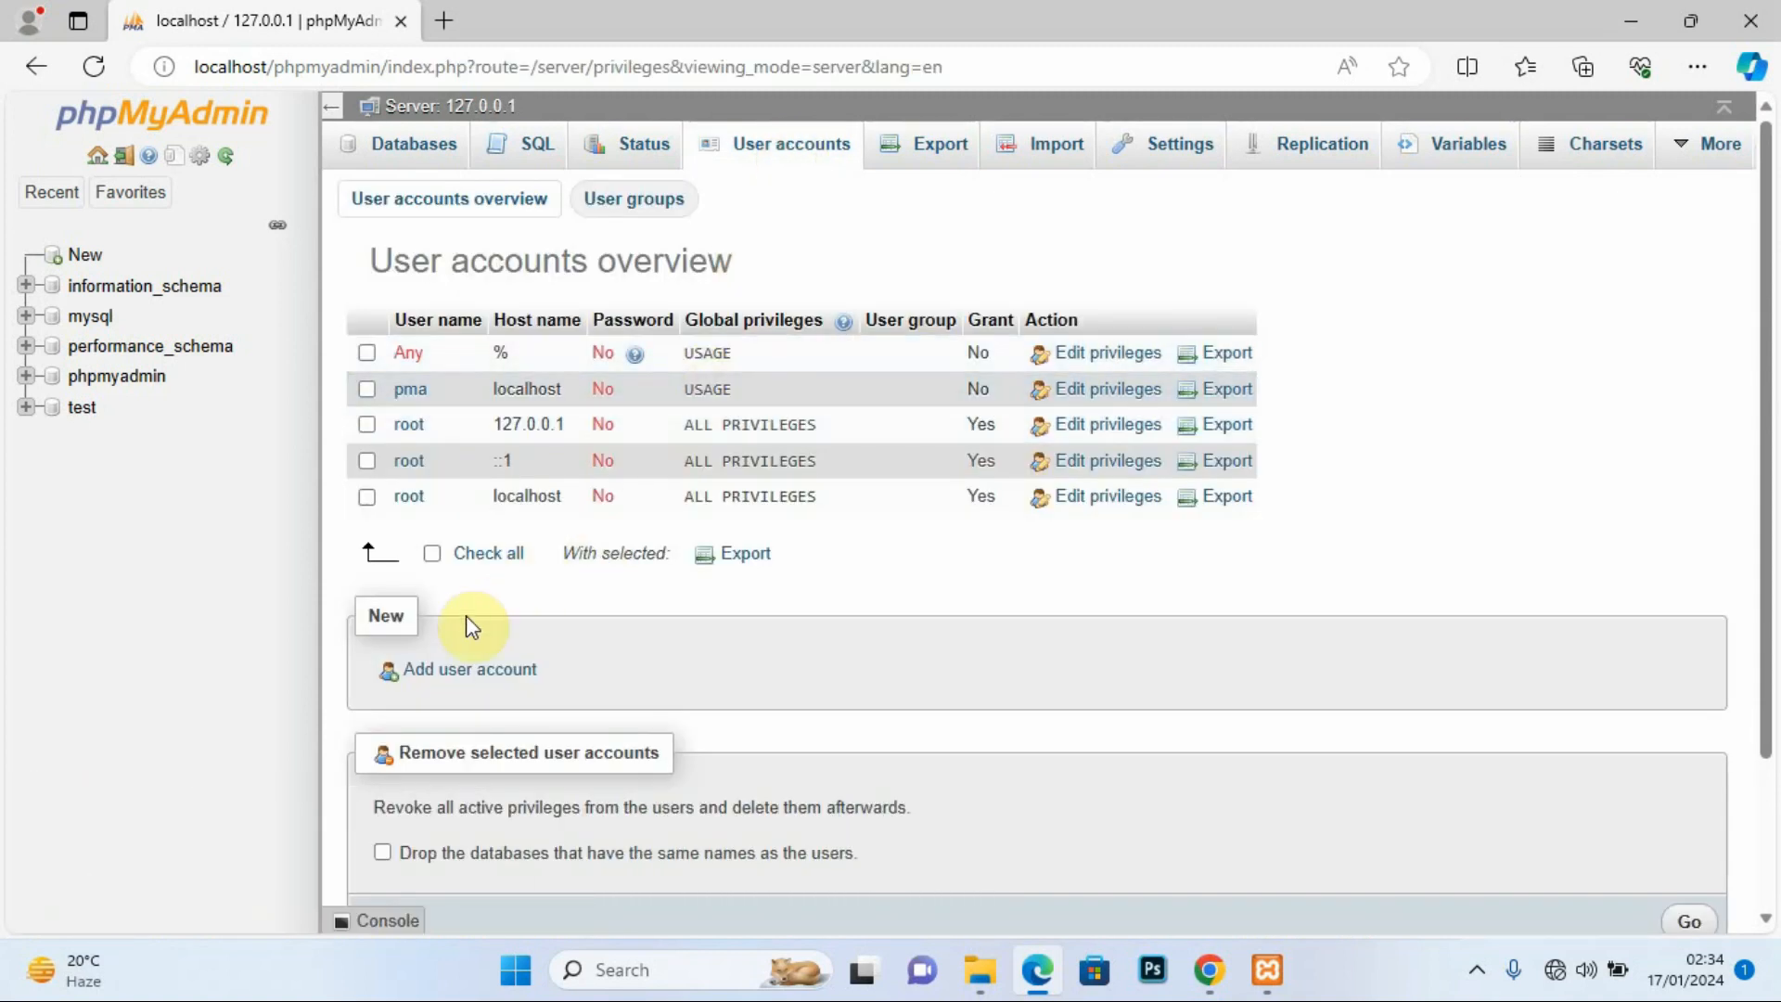
pyautogui.click(466, 672)
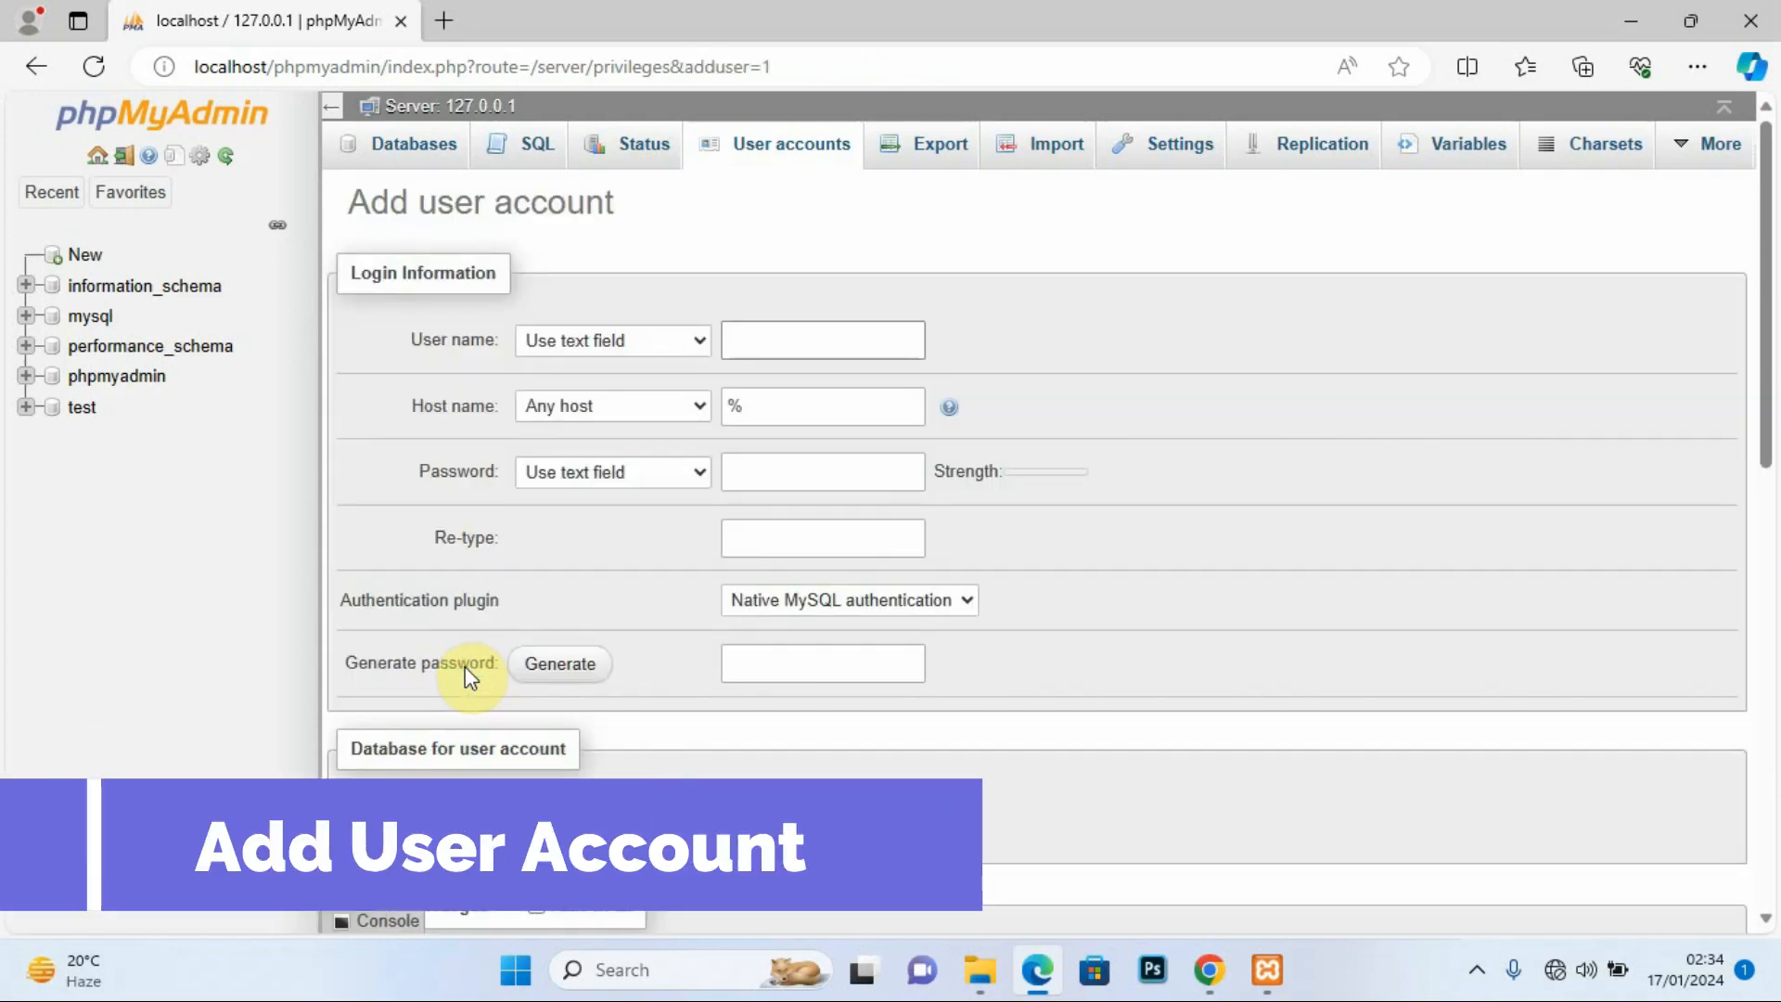
# Step: Enter the user name kitebi and the account password
pyautogui.click(757, 341)
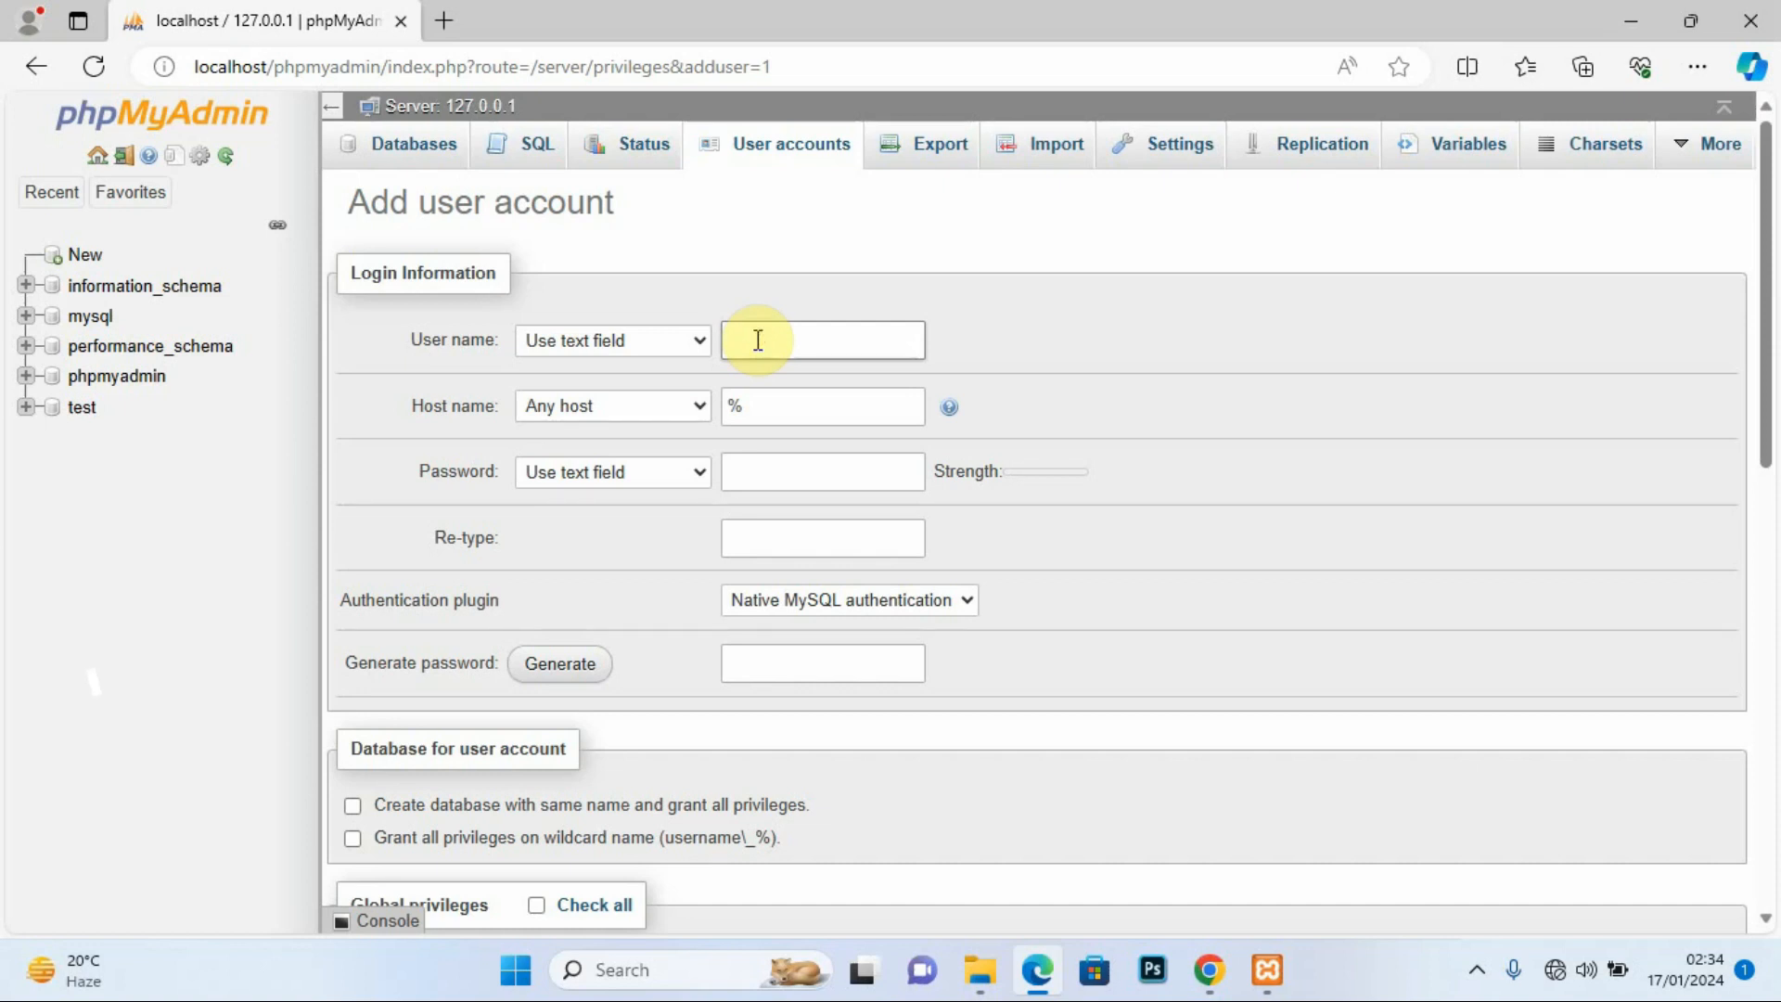
pyautogui.write('kite')
pyautogui.write('bi')
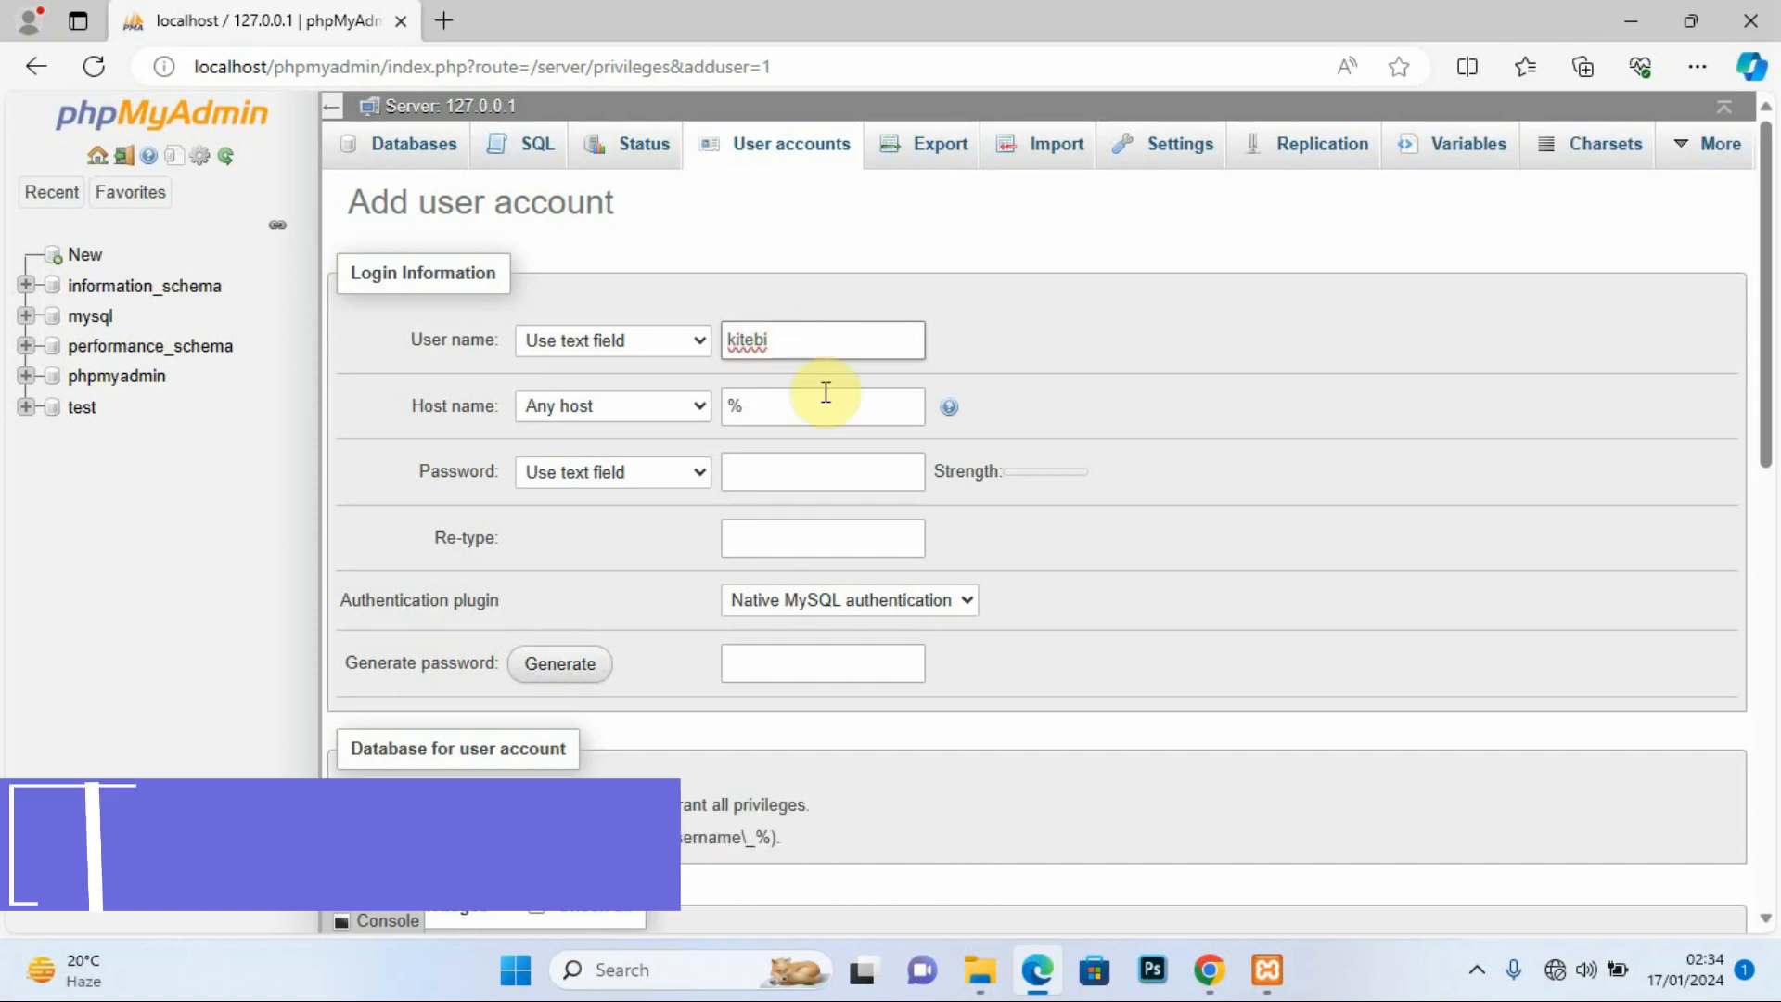
pyautogui.click(748, 470)
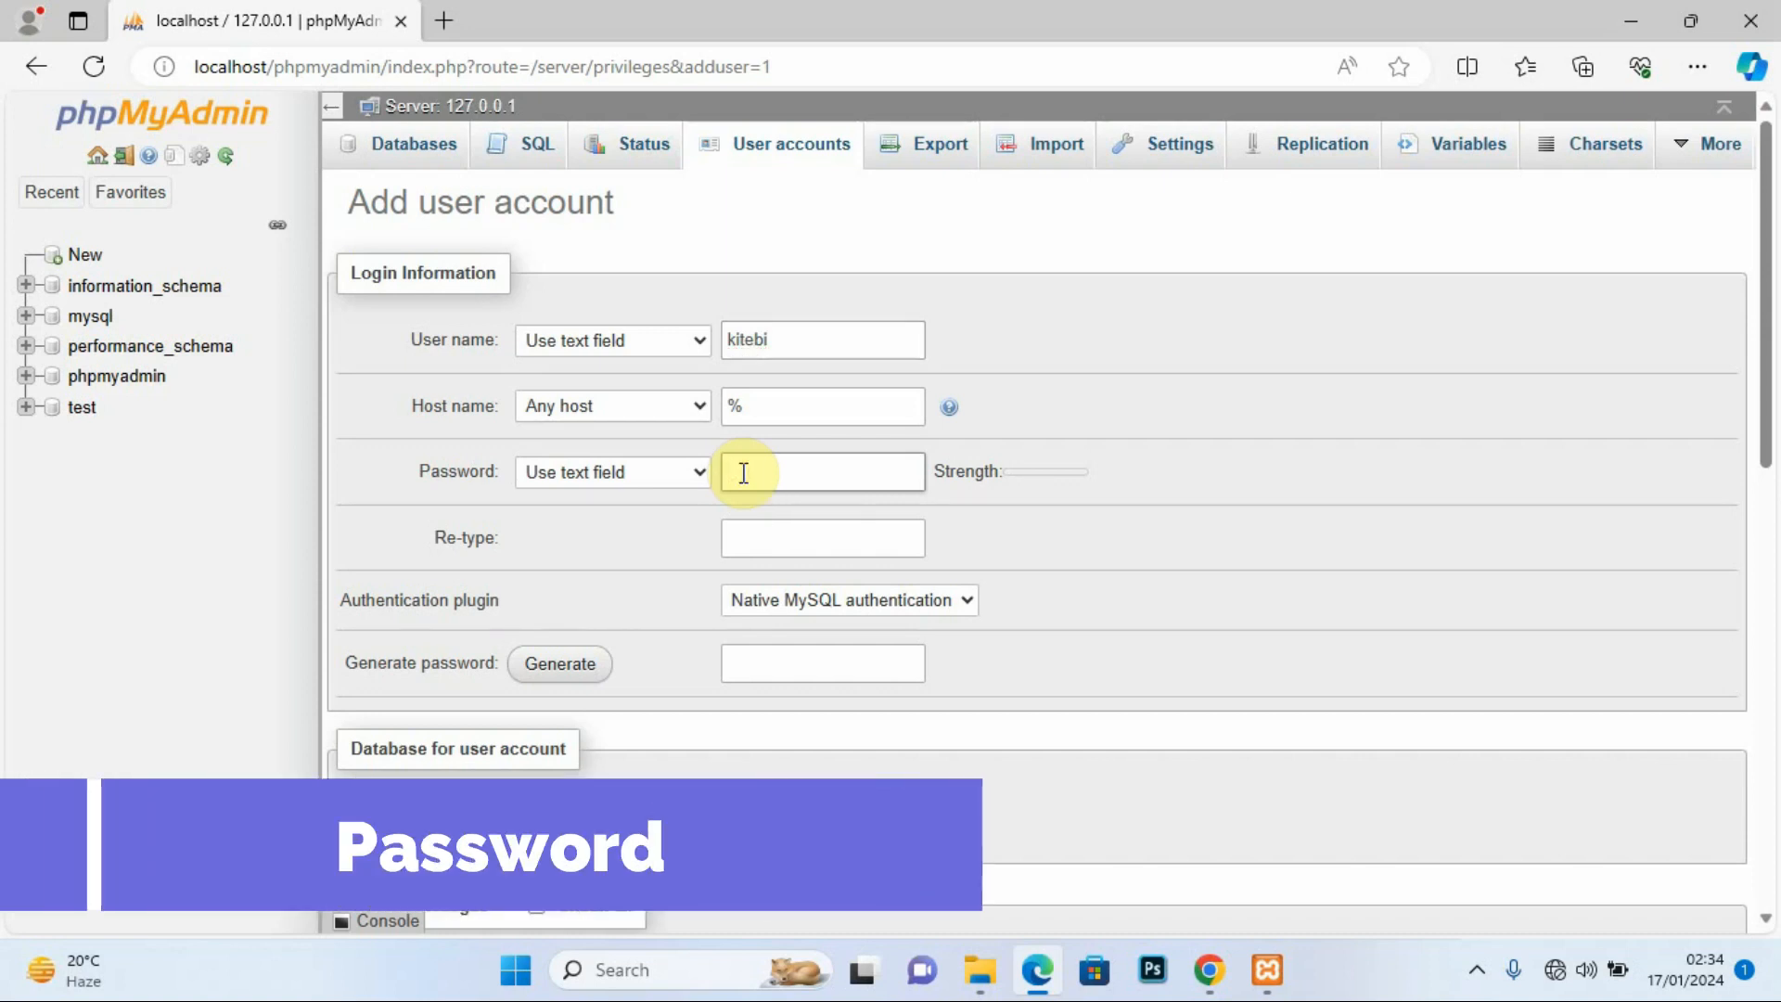
pyautogui.write('123')
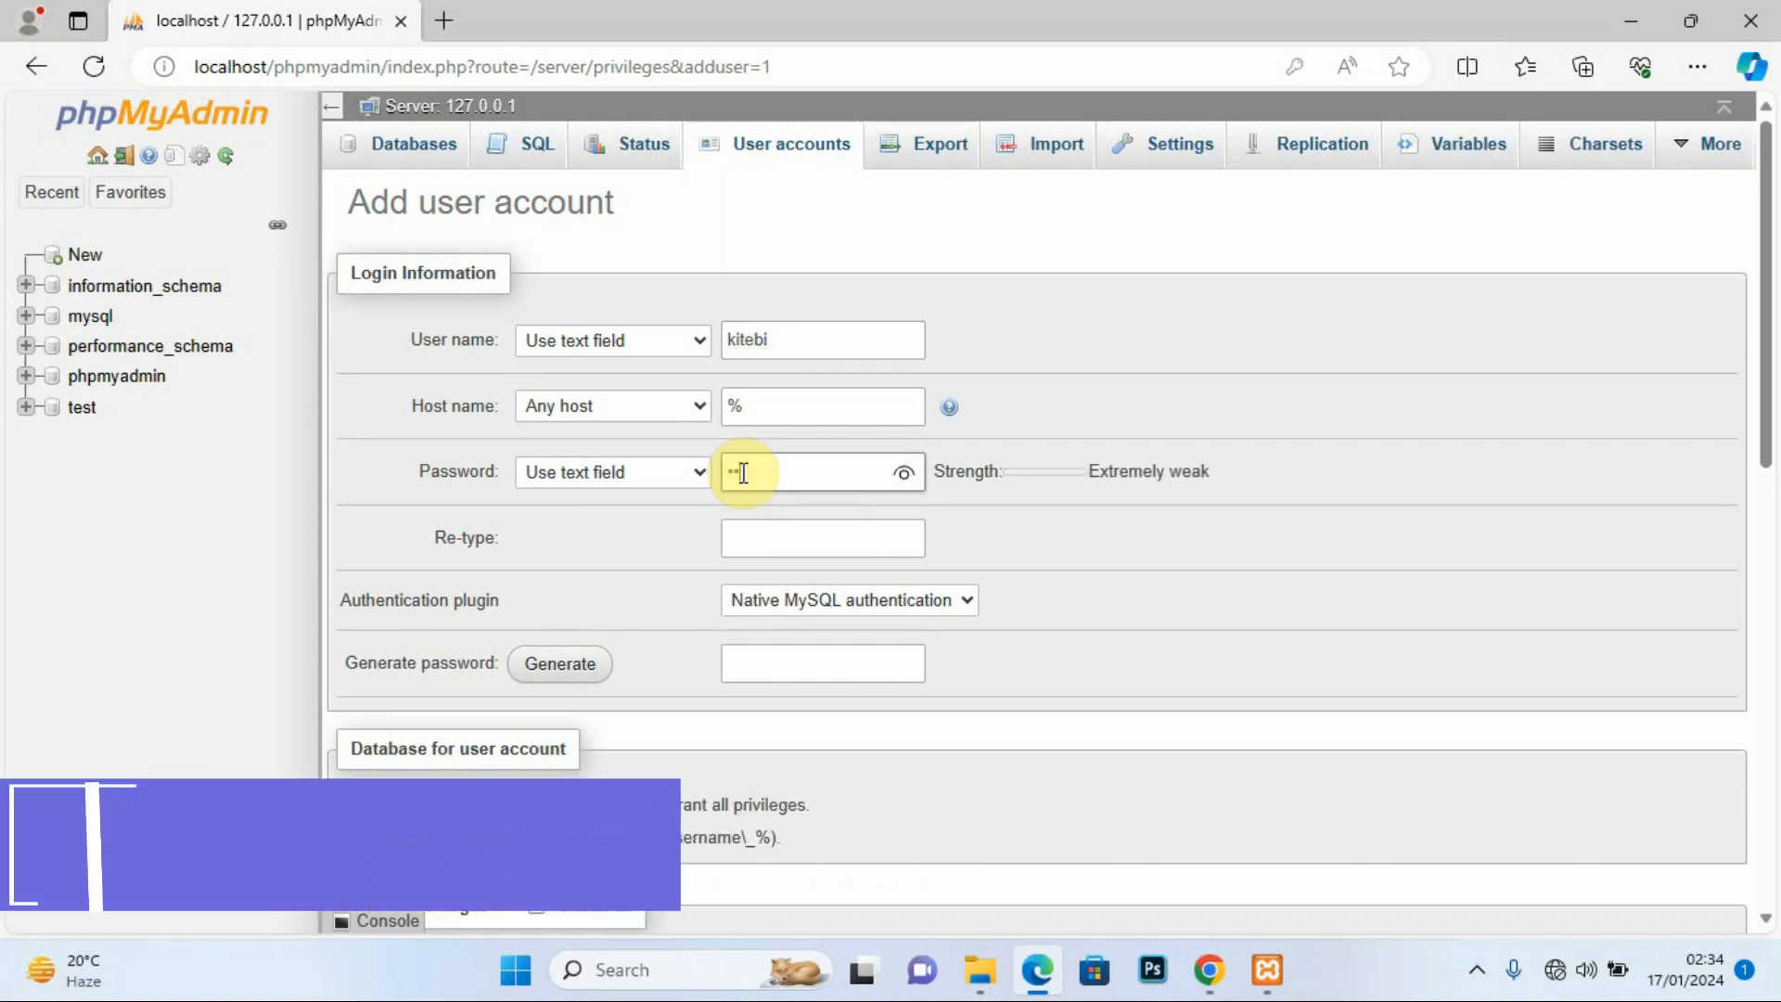
pyautogui.write('456')
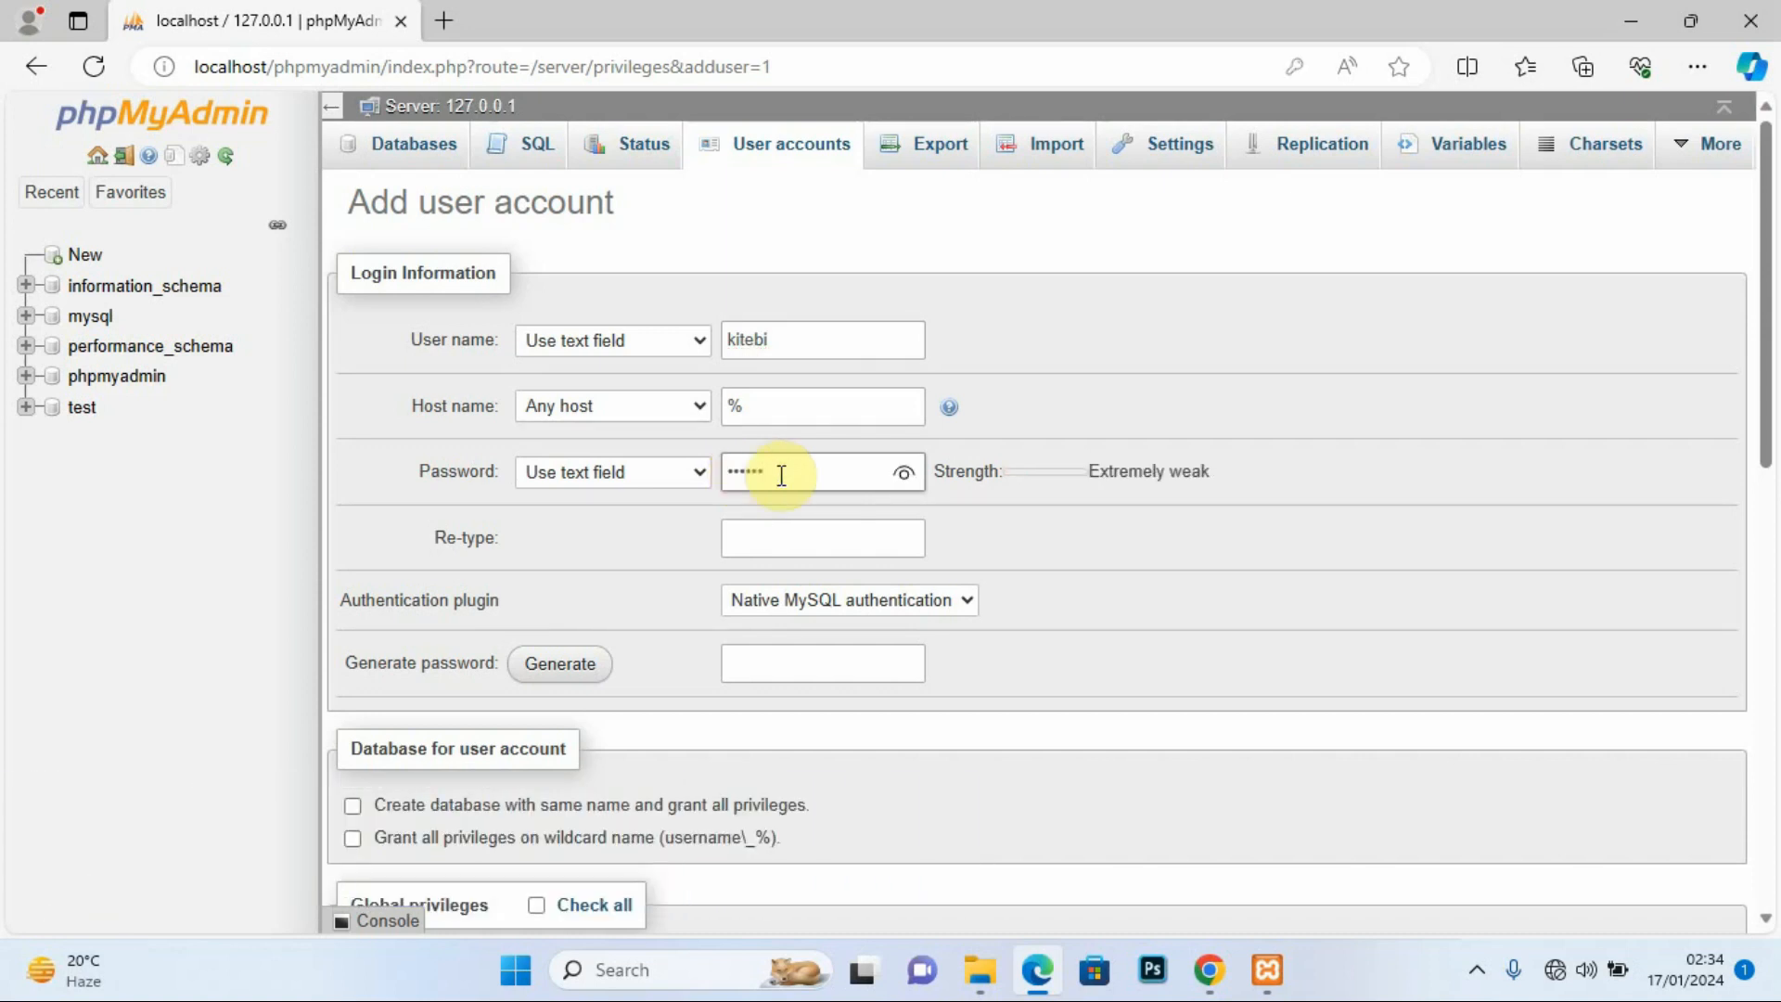
pyautogui.click(737, 538)
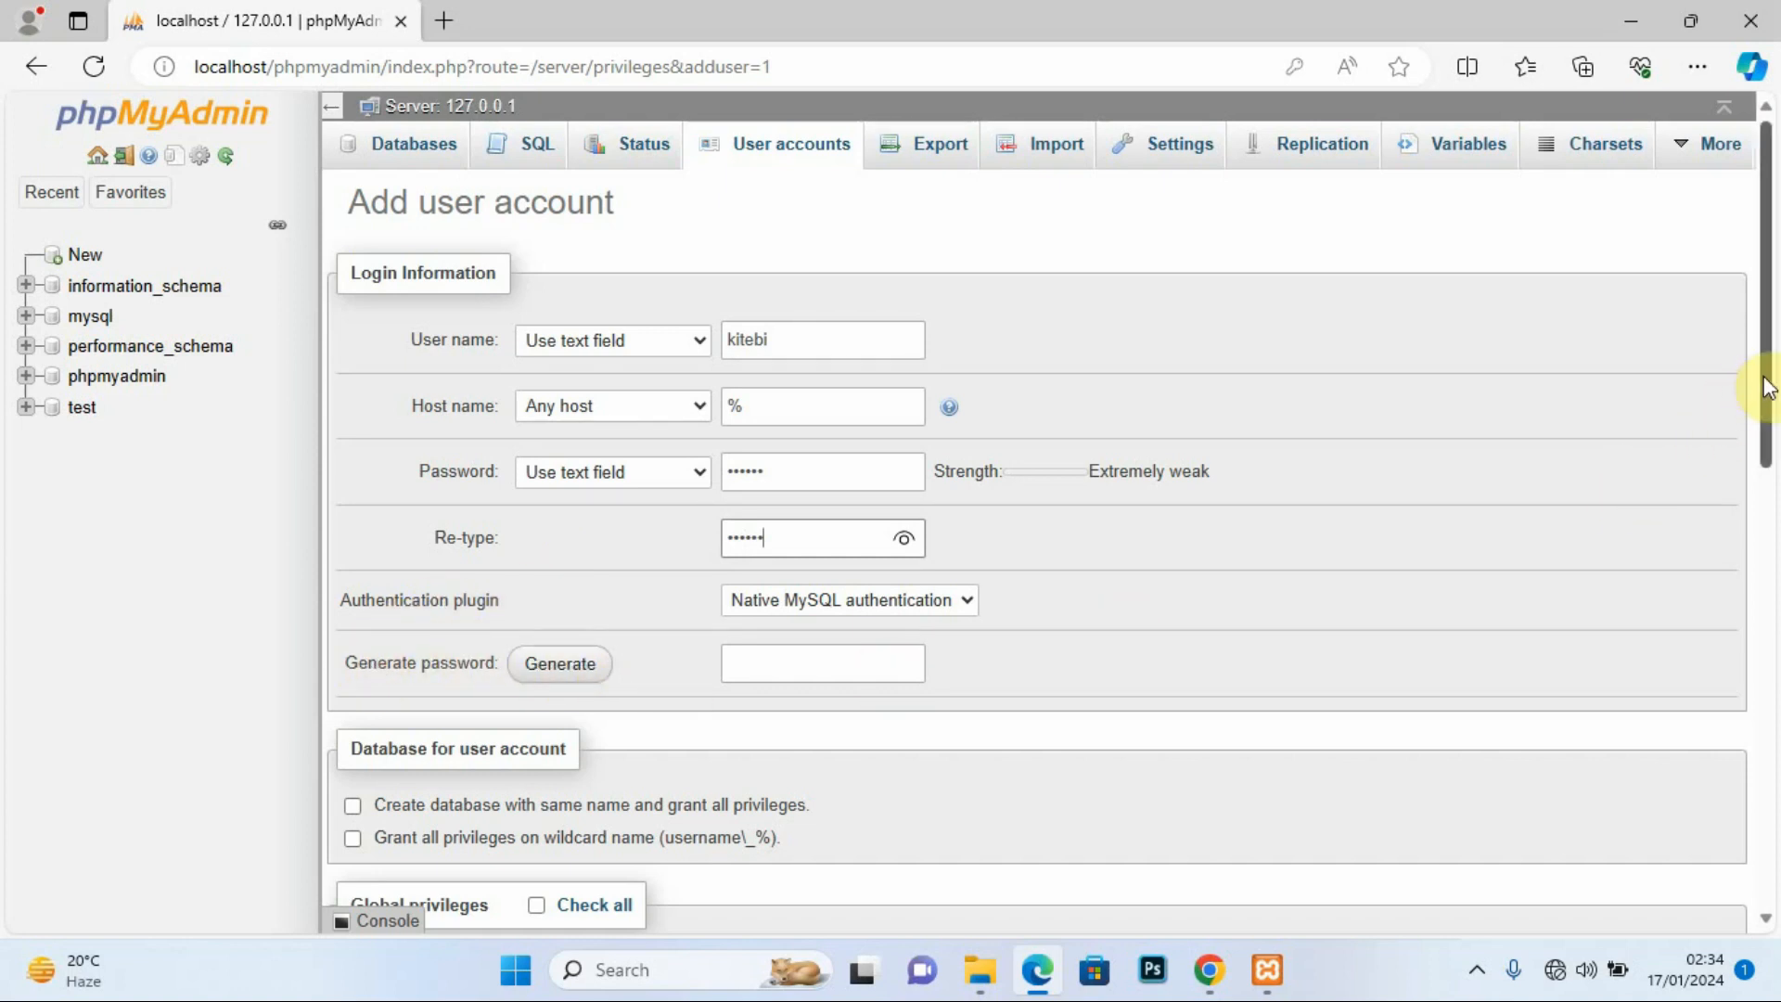
# Step: Tick the same-named database, wildcard database grants and all global privileges, then submit
pyautogui.moveTo(1762, 380); pyautogui.dragTo(1765, 440)
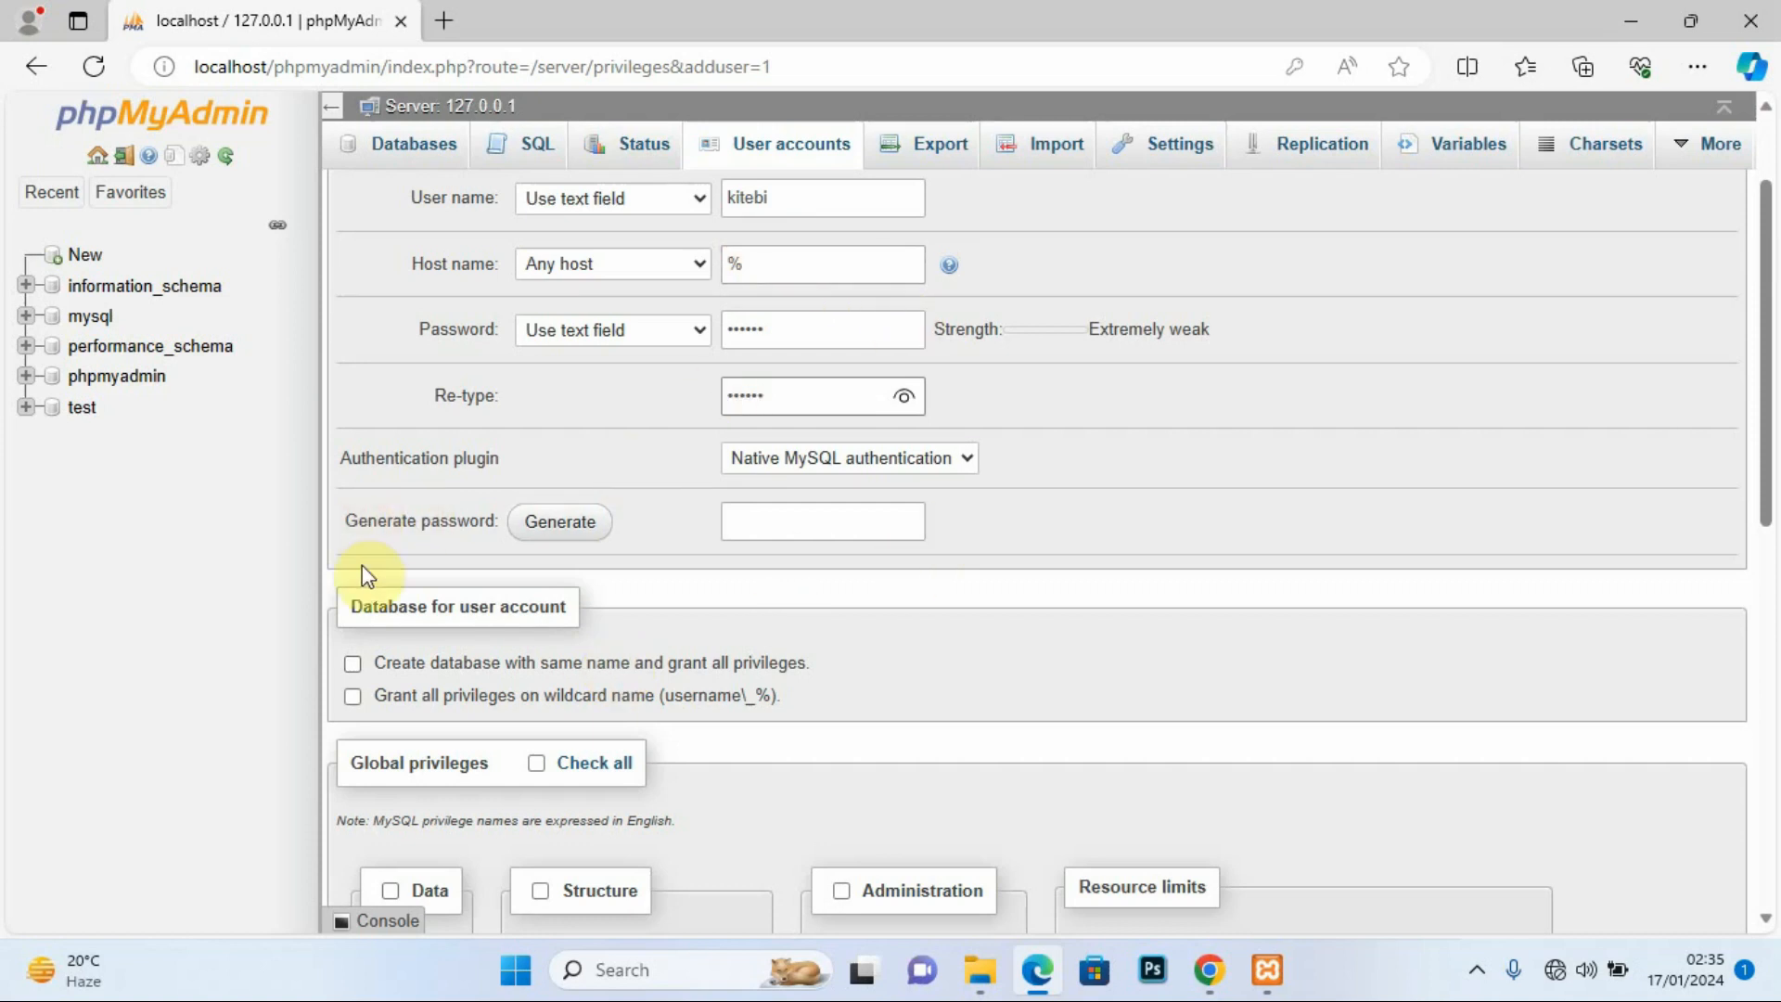
pyautogui.click(353, 664)
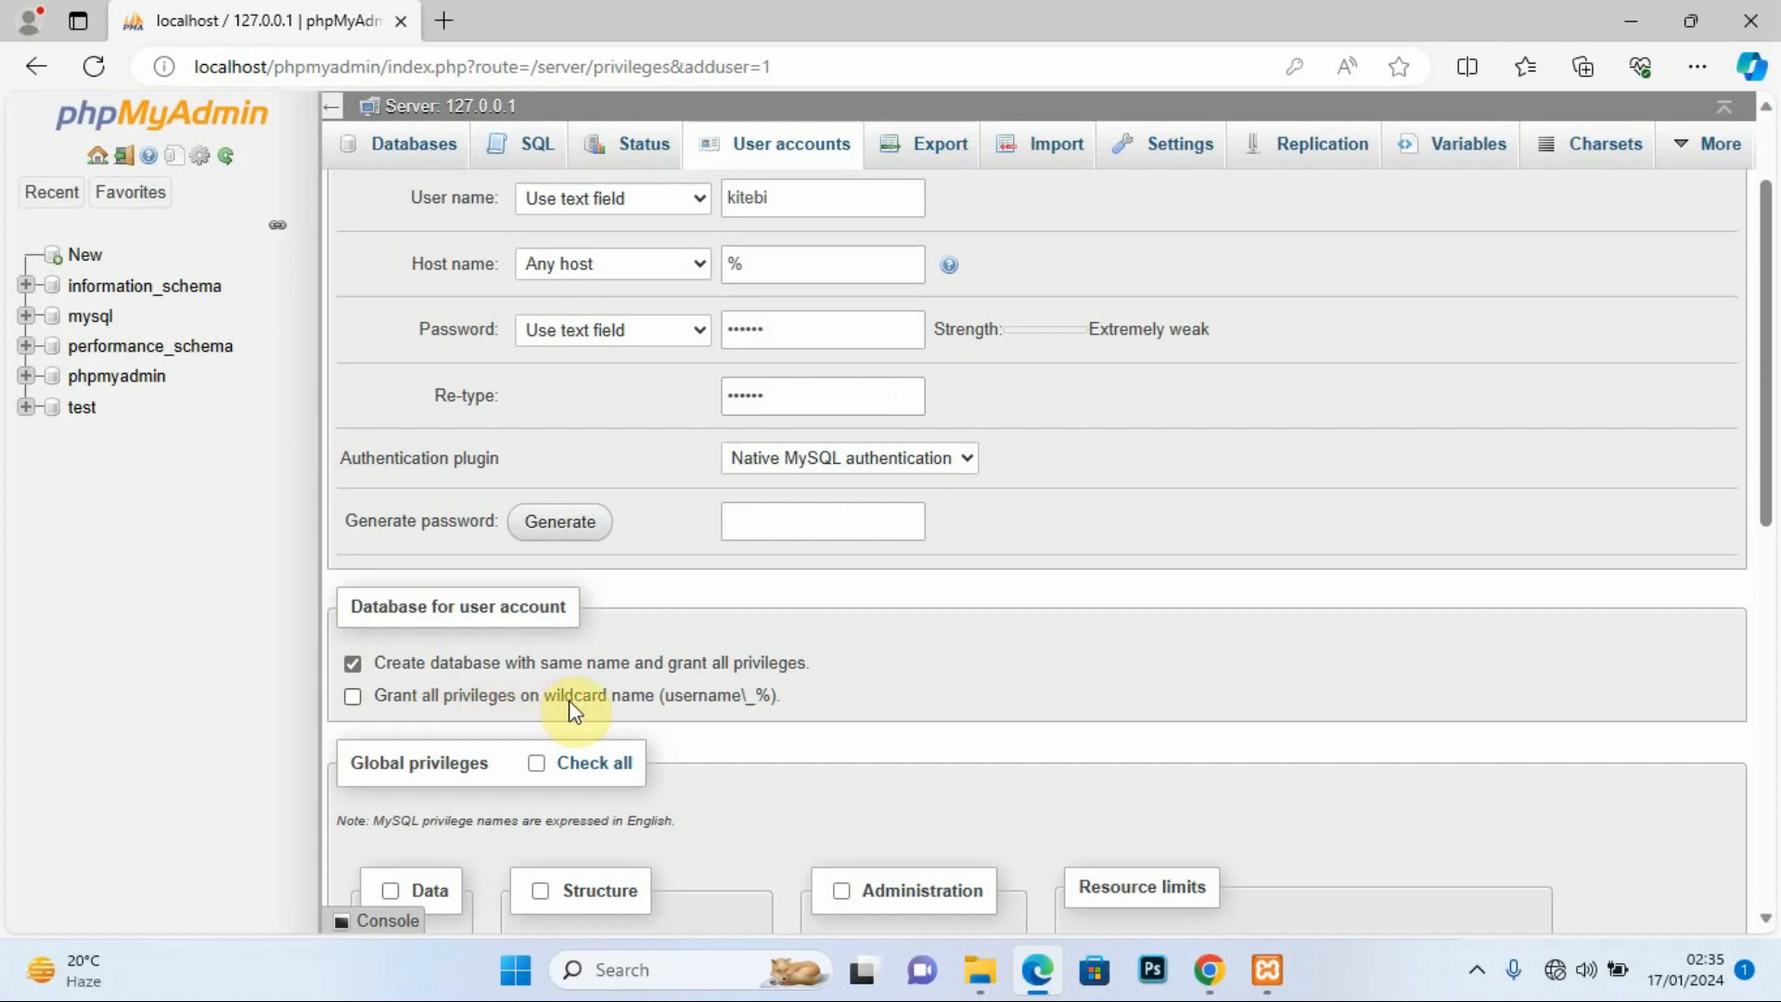
pyautogui.click(352, 696)
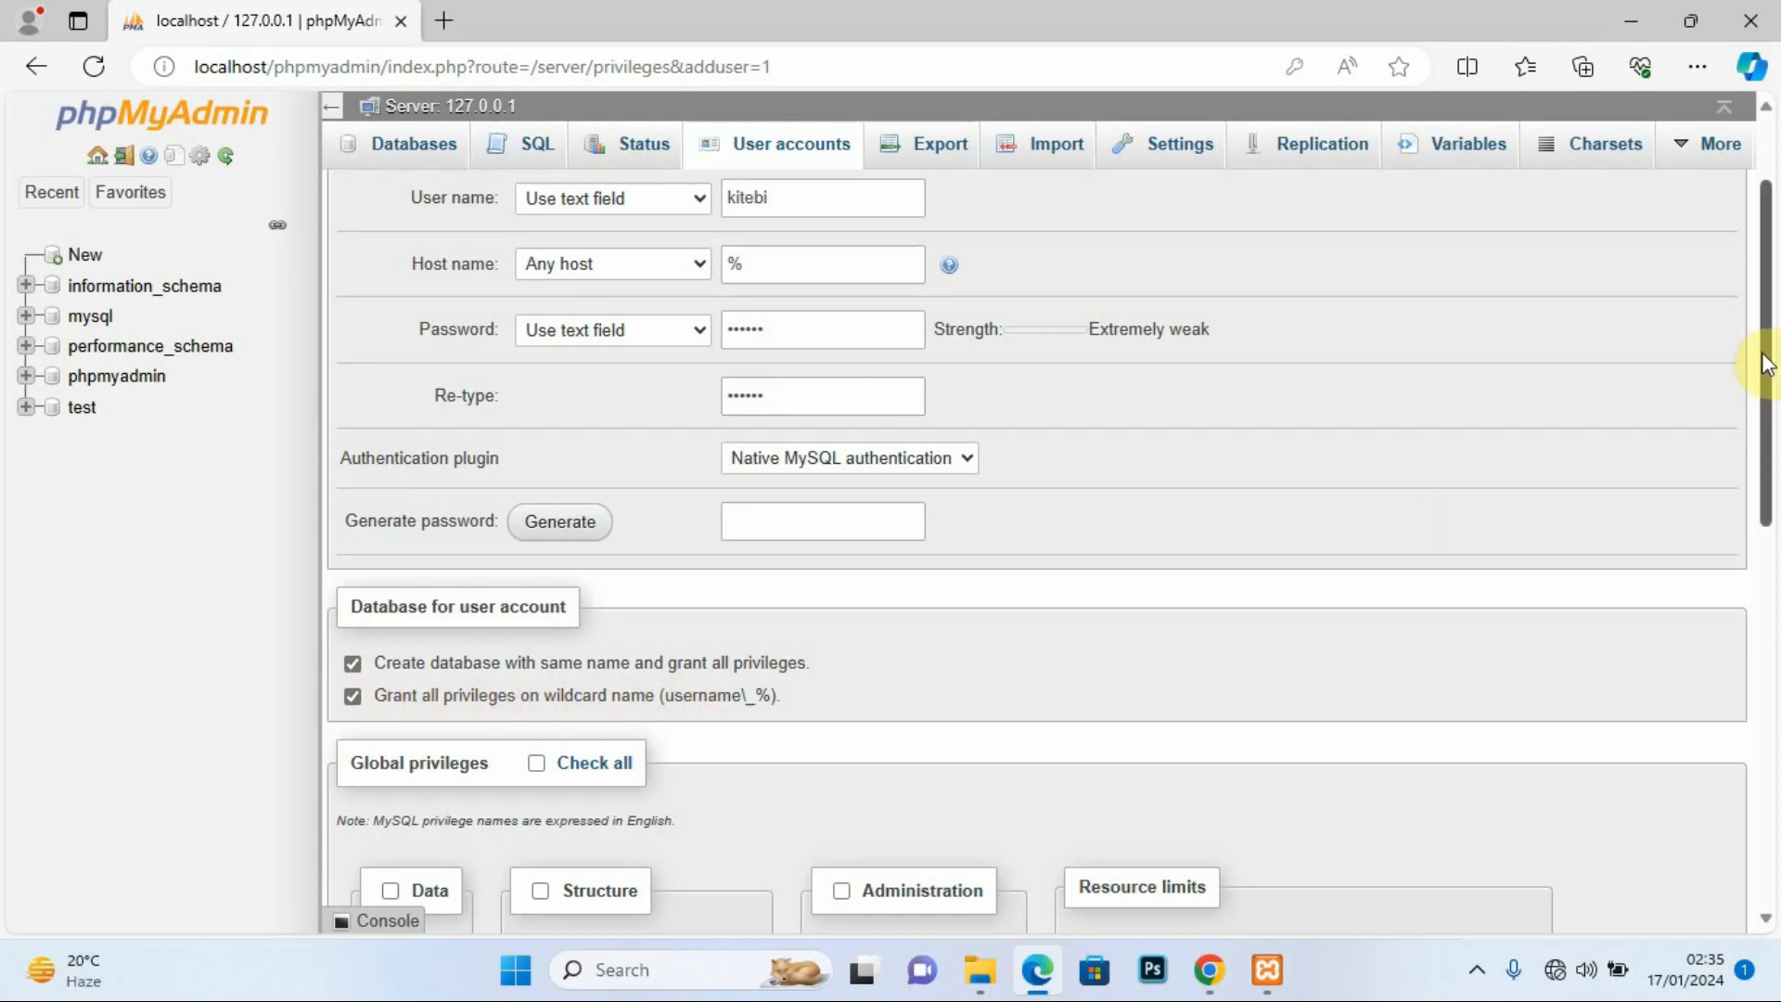
pyautogui.moveTo(1766, 364); pyautogui.dragTo(1773, 526)
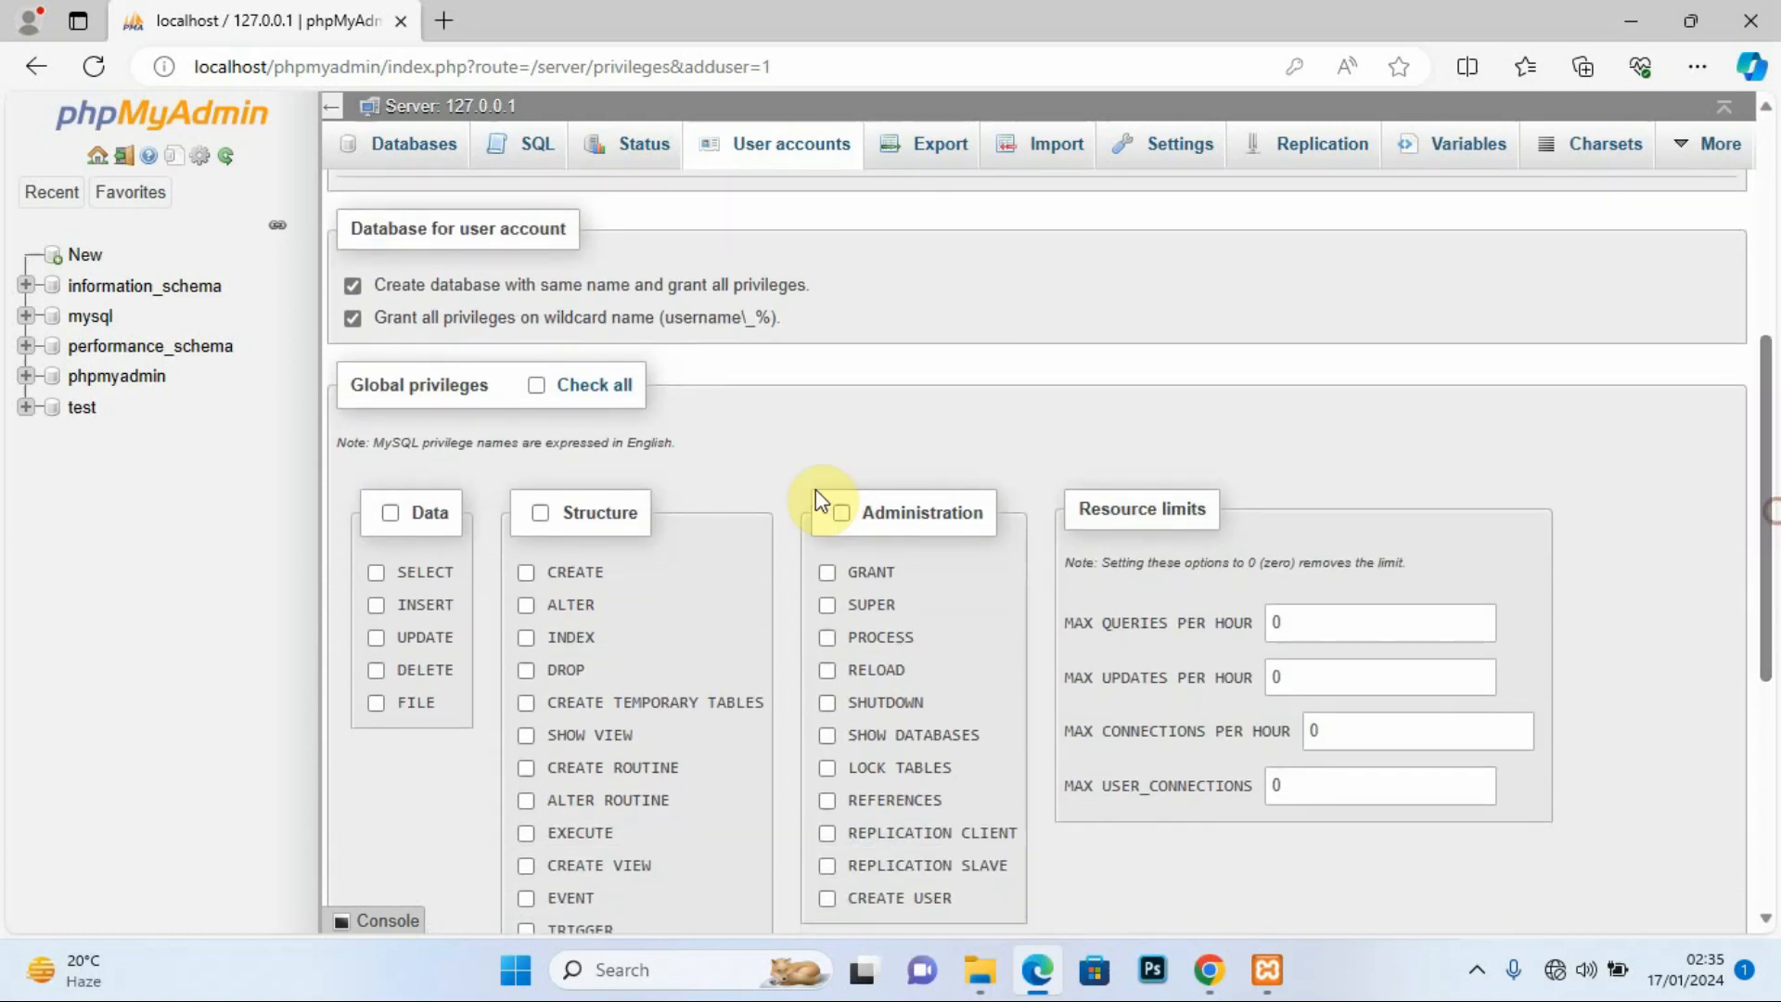
pyautogui.click(537, 386)
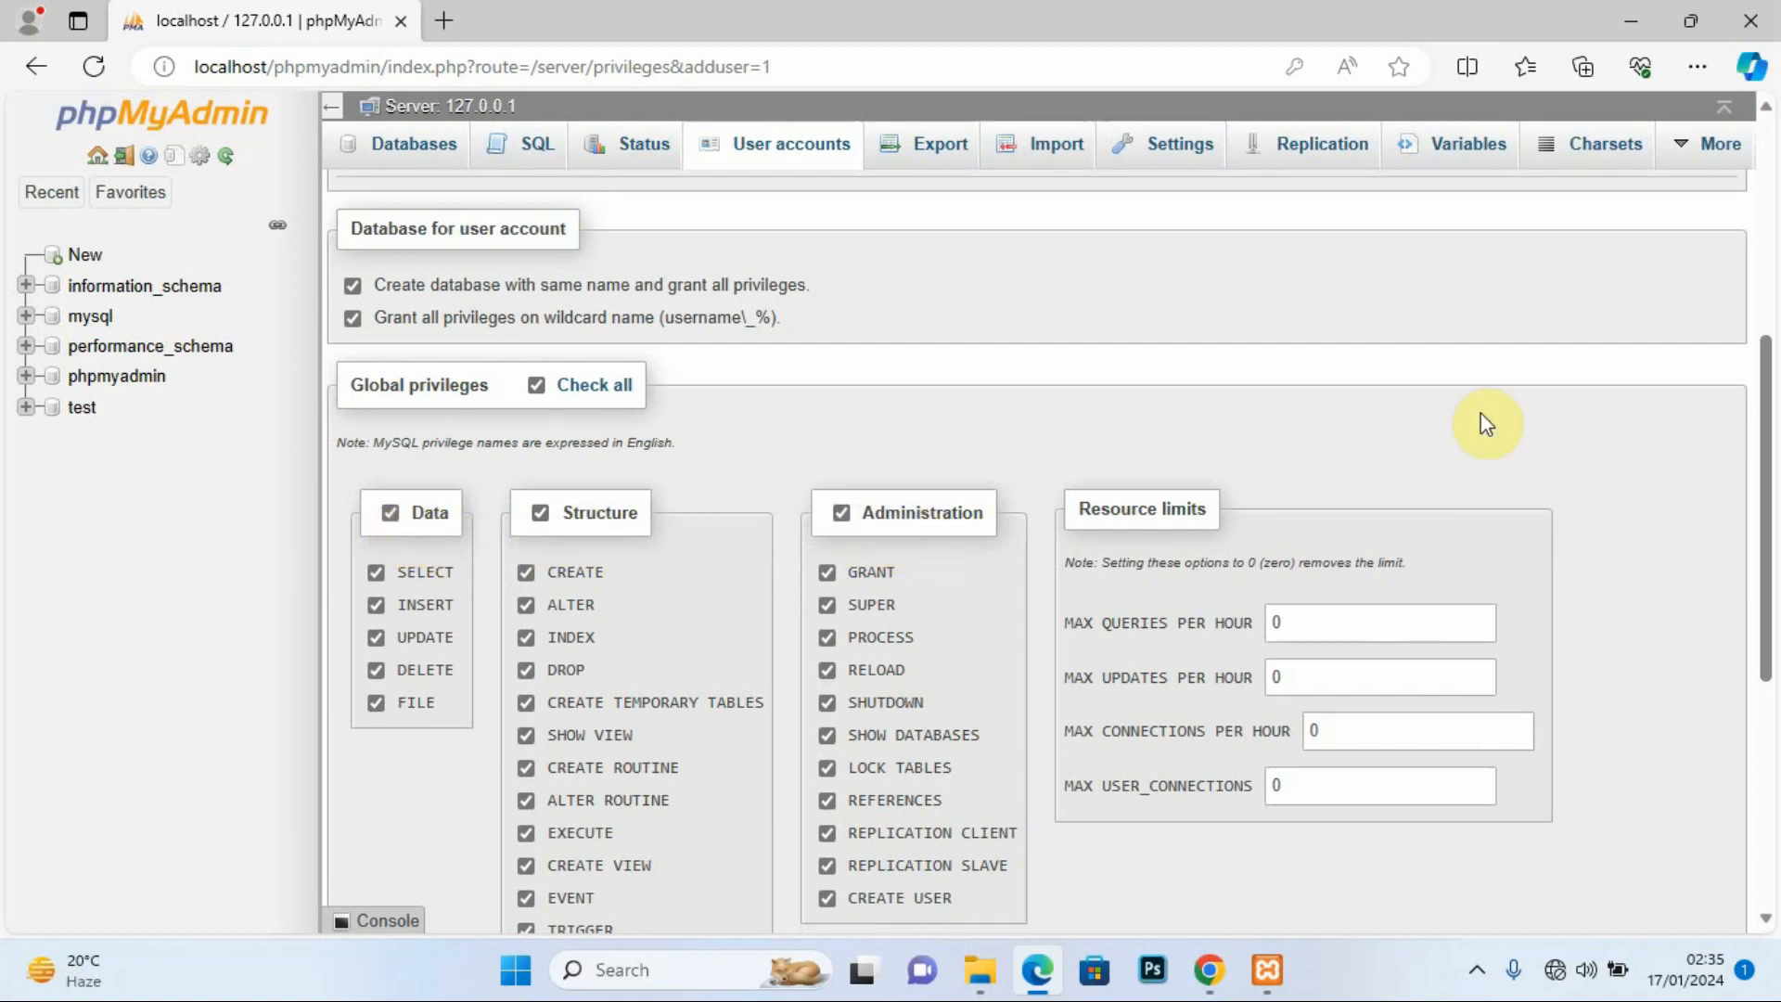
pyautogui.moveTo(1771, 428); pyautogui.dragTo(1773, 657)
pyautogui.click(384, 832)
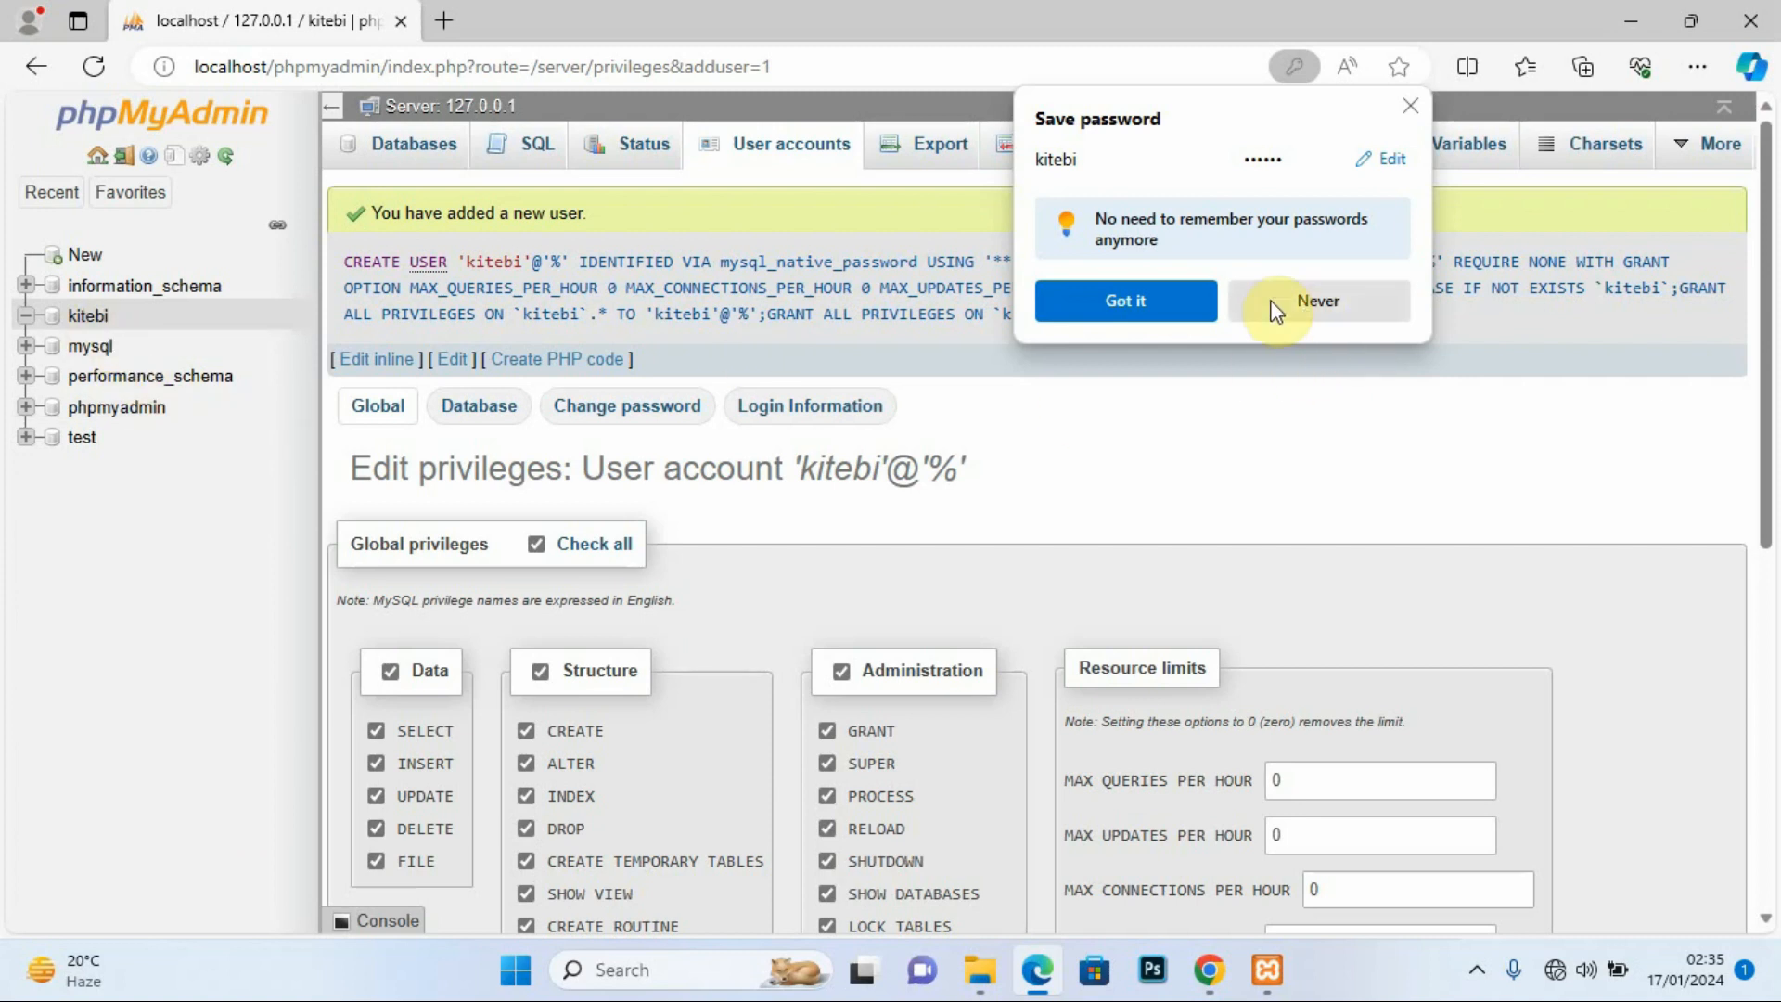
# Step: Decline Edge's offer to save the password and minimise the browser
pyautogui.click(1321, 302)
pyautogui.moveTo(1767, 371)
pyautogui.mouseDown()
pyautogui.moveTo(1761, 457)
pyautogui.moveTo(1761, 378)
pyautogui.mouseUp()
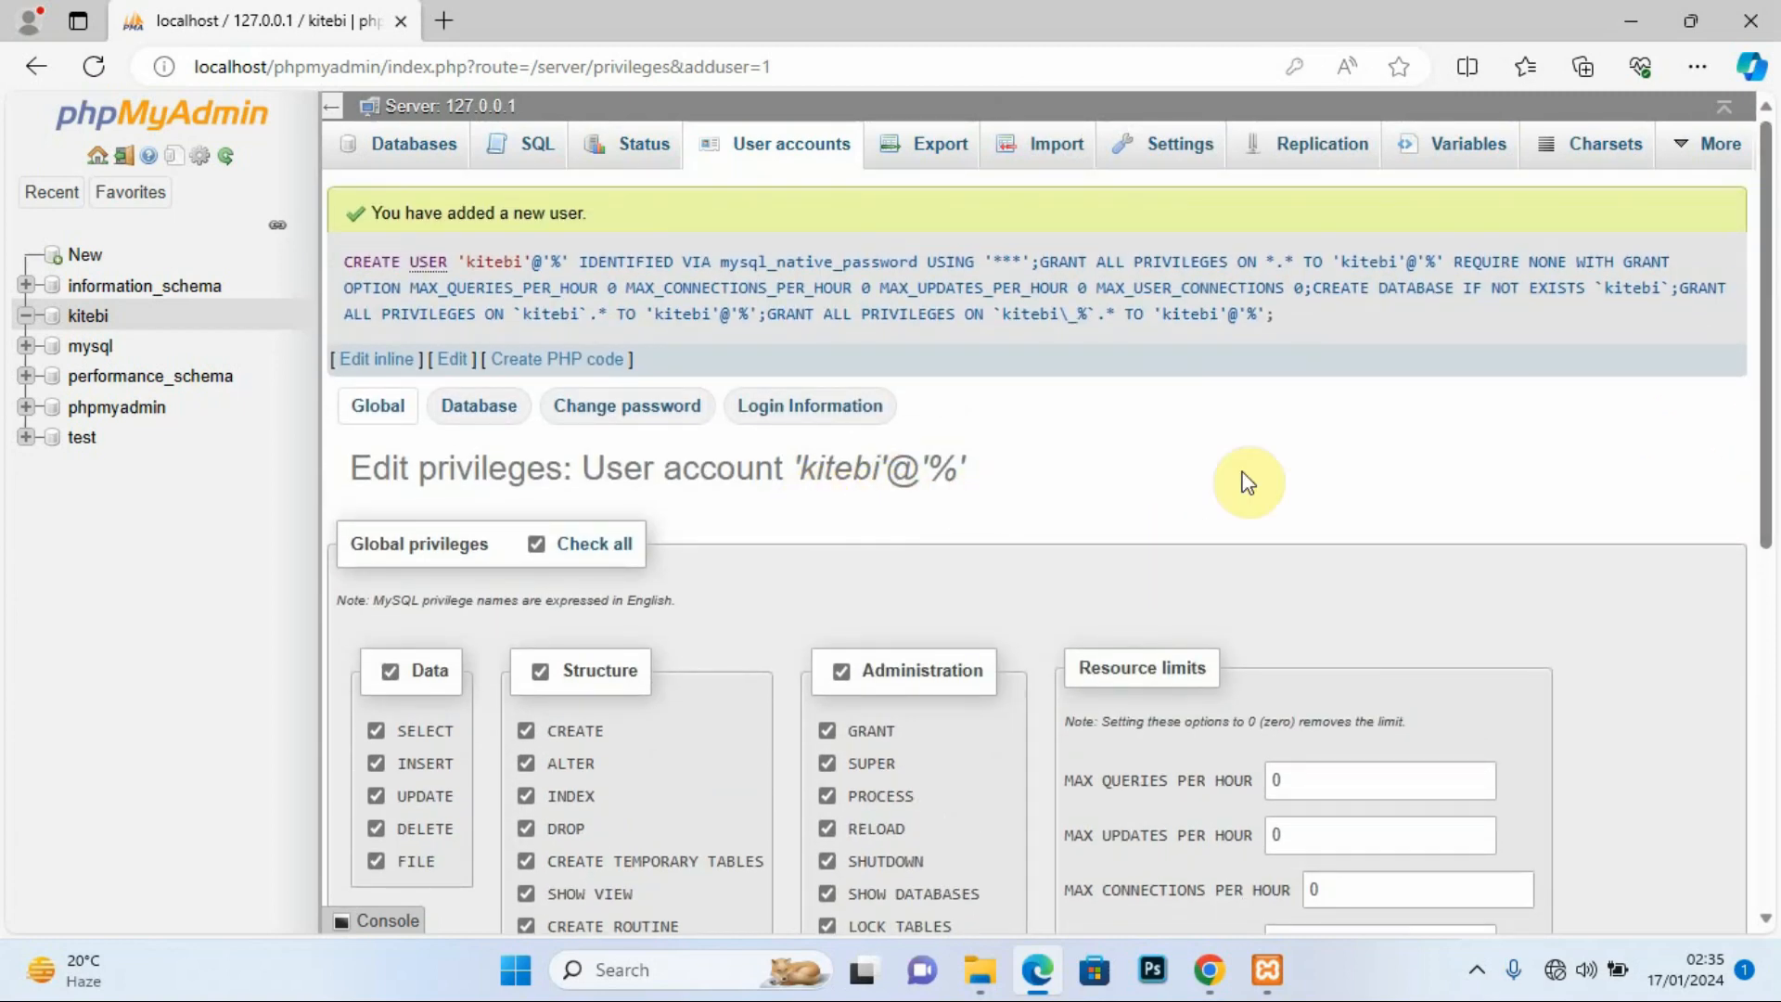
pyautogui.click(1630, 30)
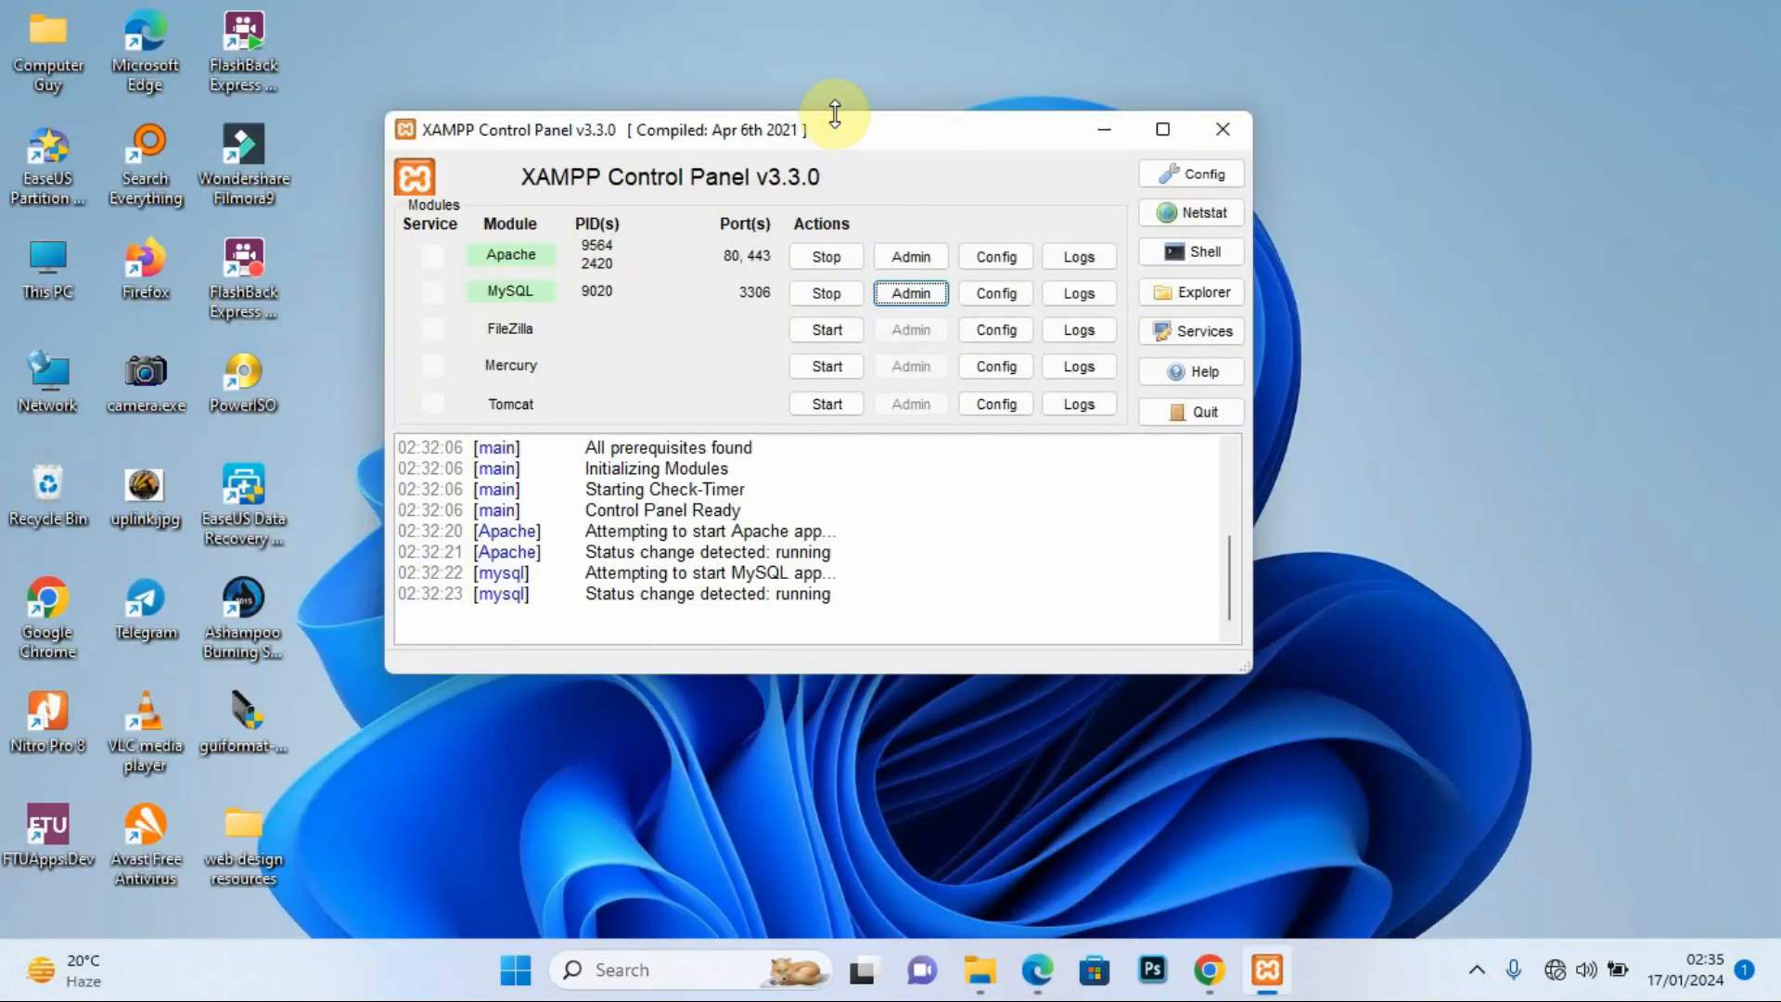
# Step: Open C:\xampp from the XAMPP Control Panel's Explorer button and go into htdocs
pyautogui.moveTo(839, 138); pyautogui.dragTo(948, 151)
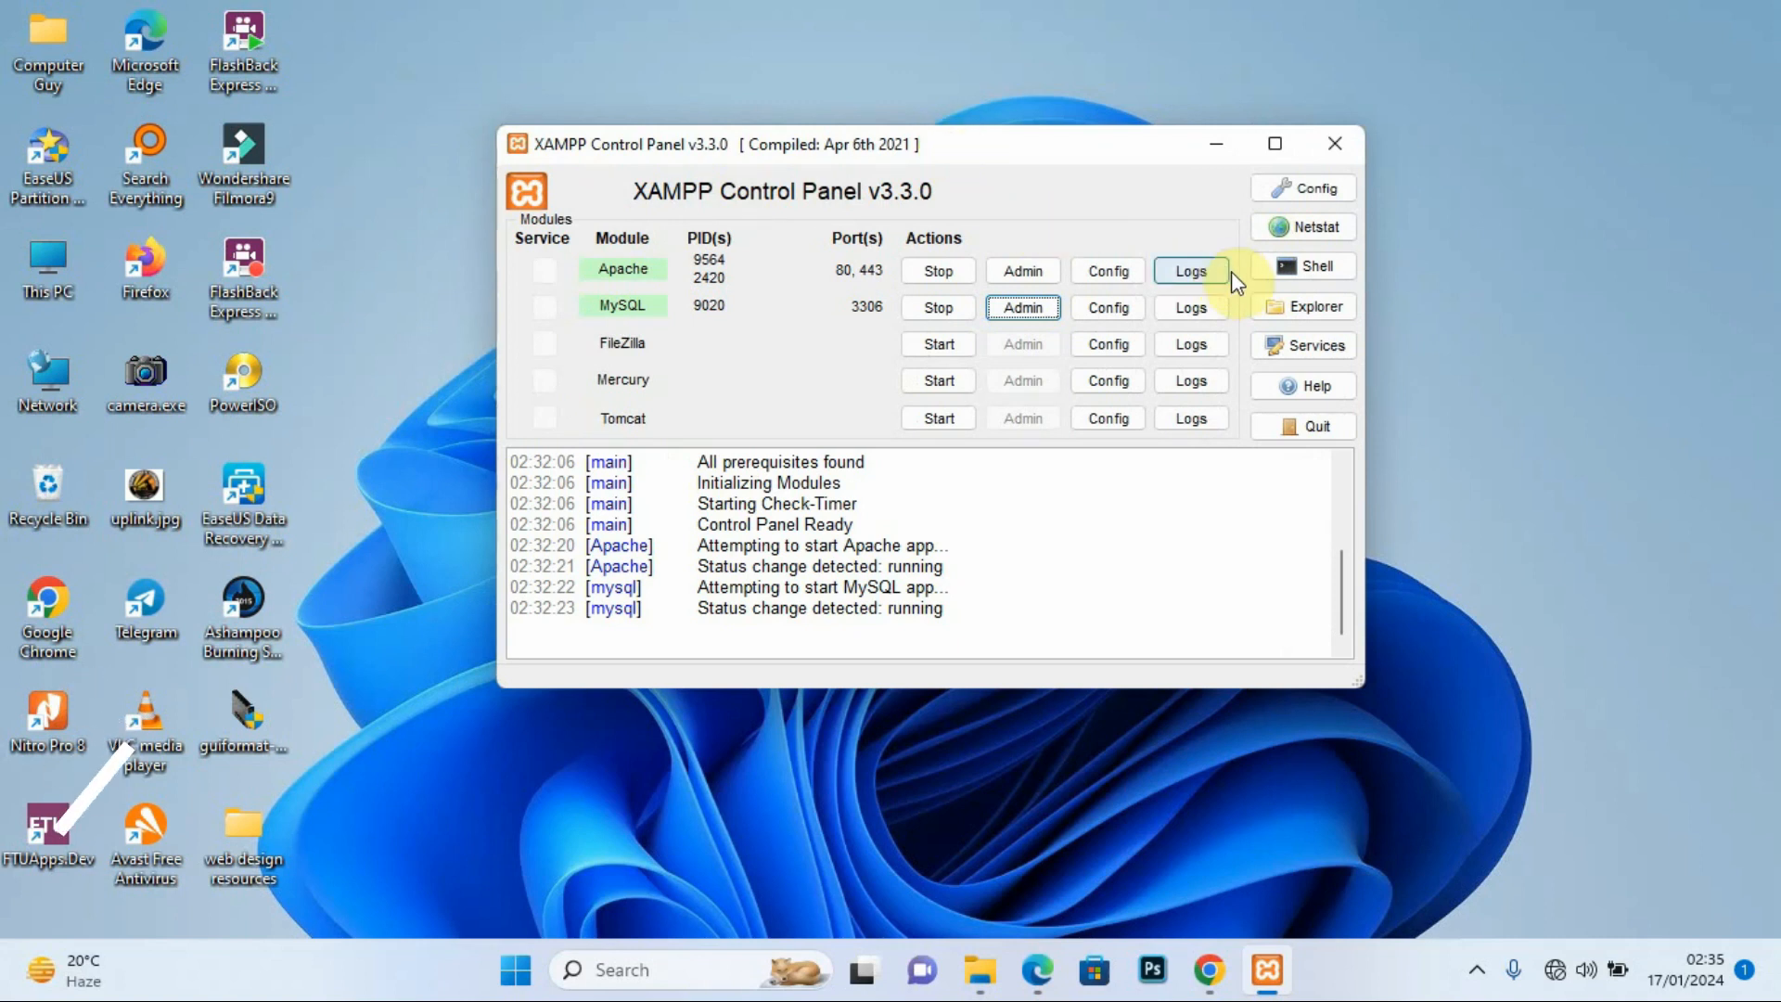
pyautogui.click(1307, 309)
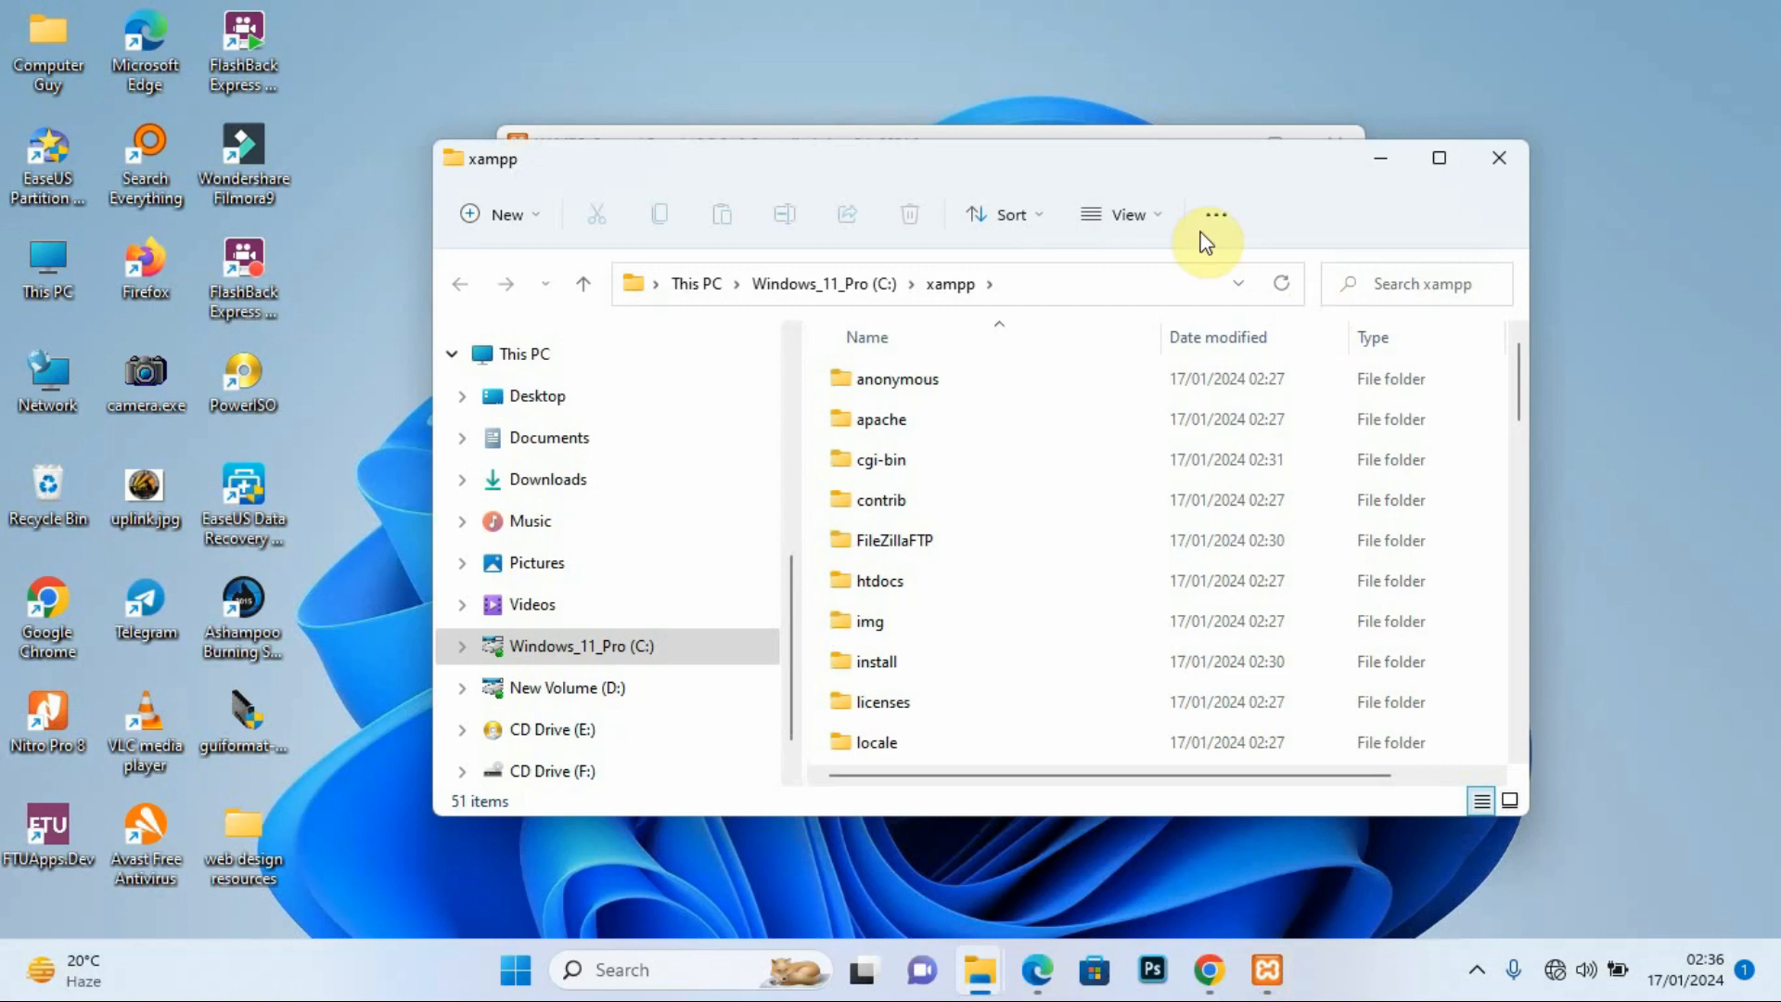
pyautogui.moveTo(1136, 163); pyautogui.dragTo(1133, 117)
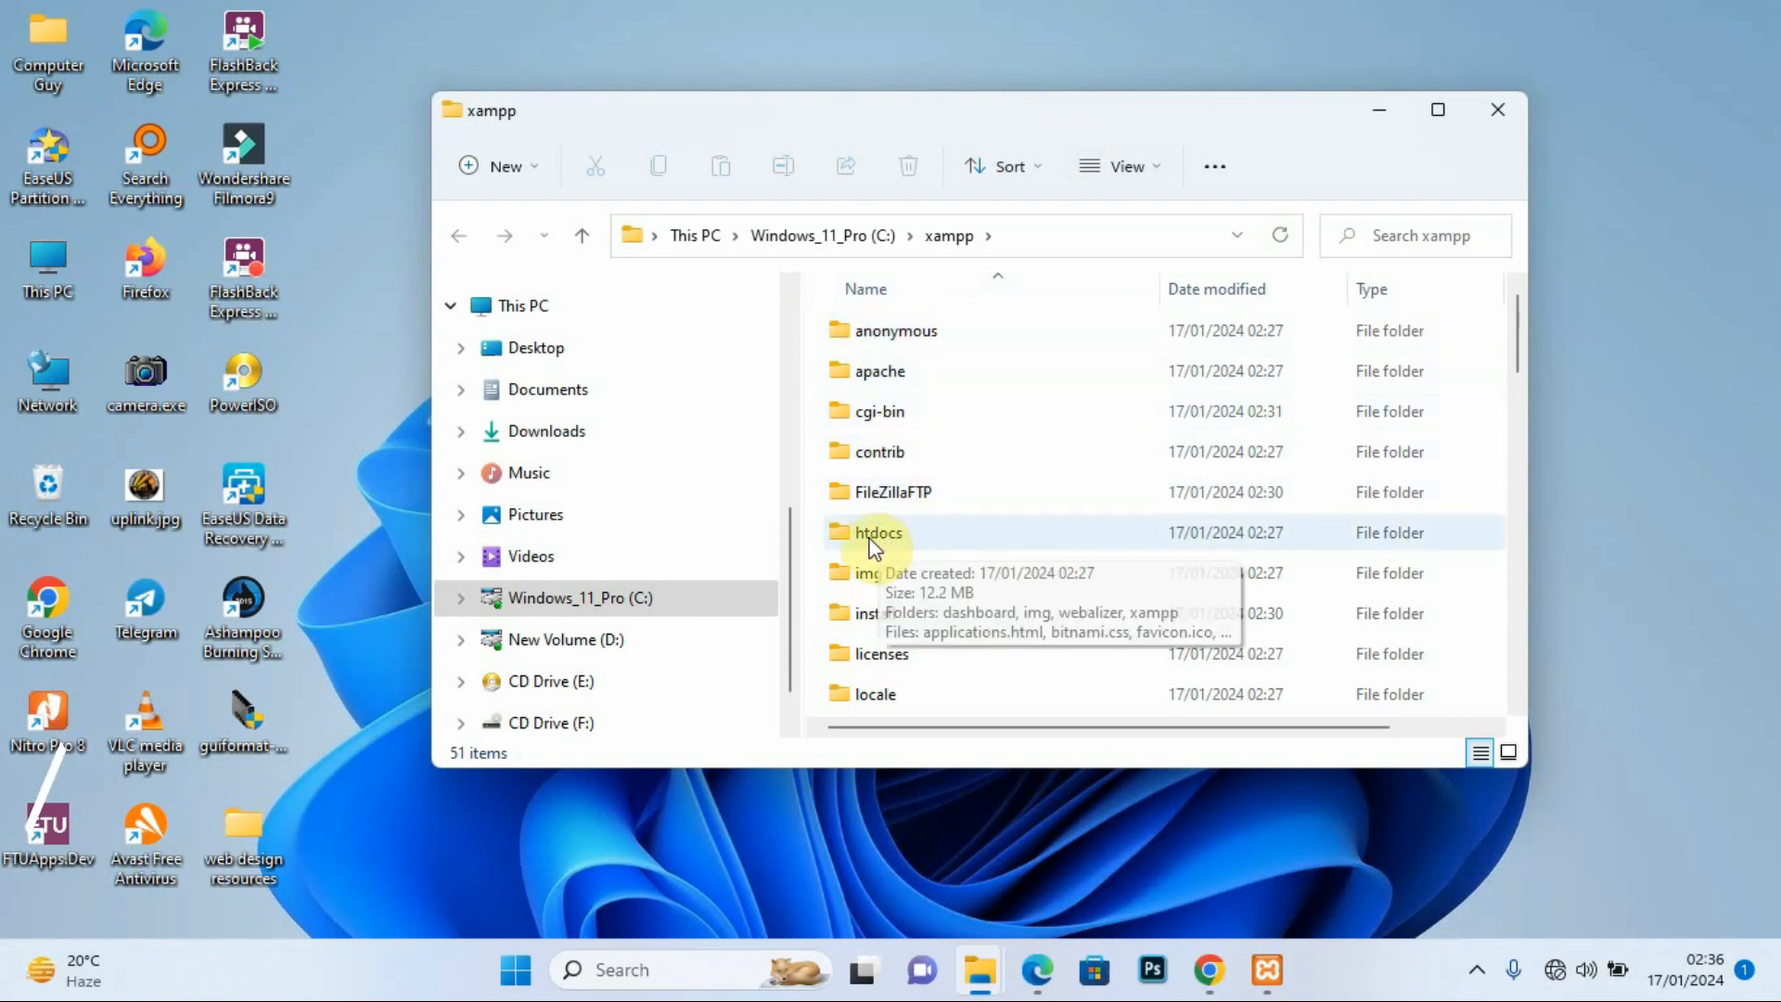
pyautogui.click(902, 532)
pyautogui.doubleClick(901, 532)
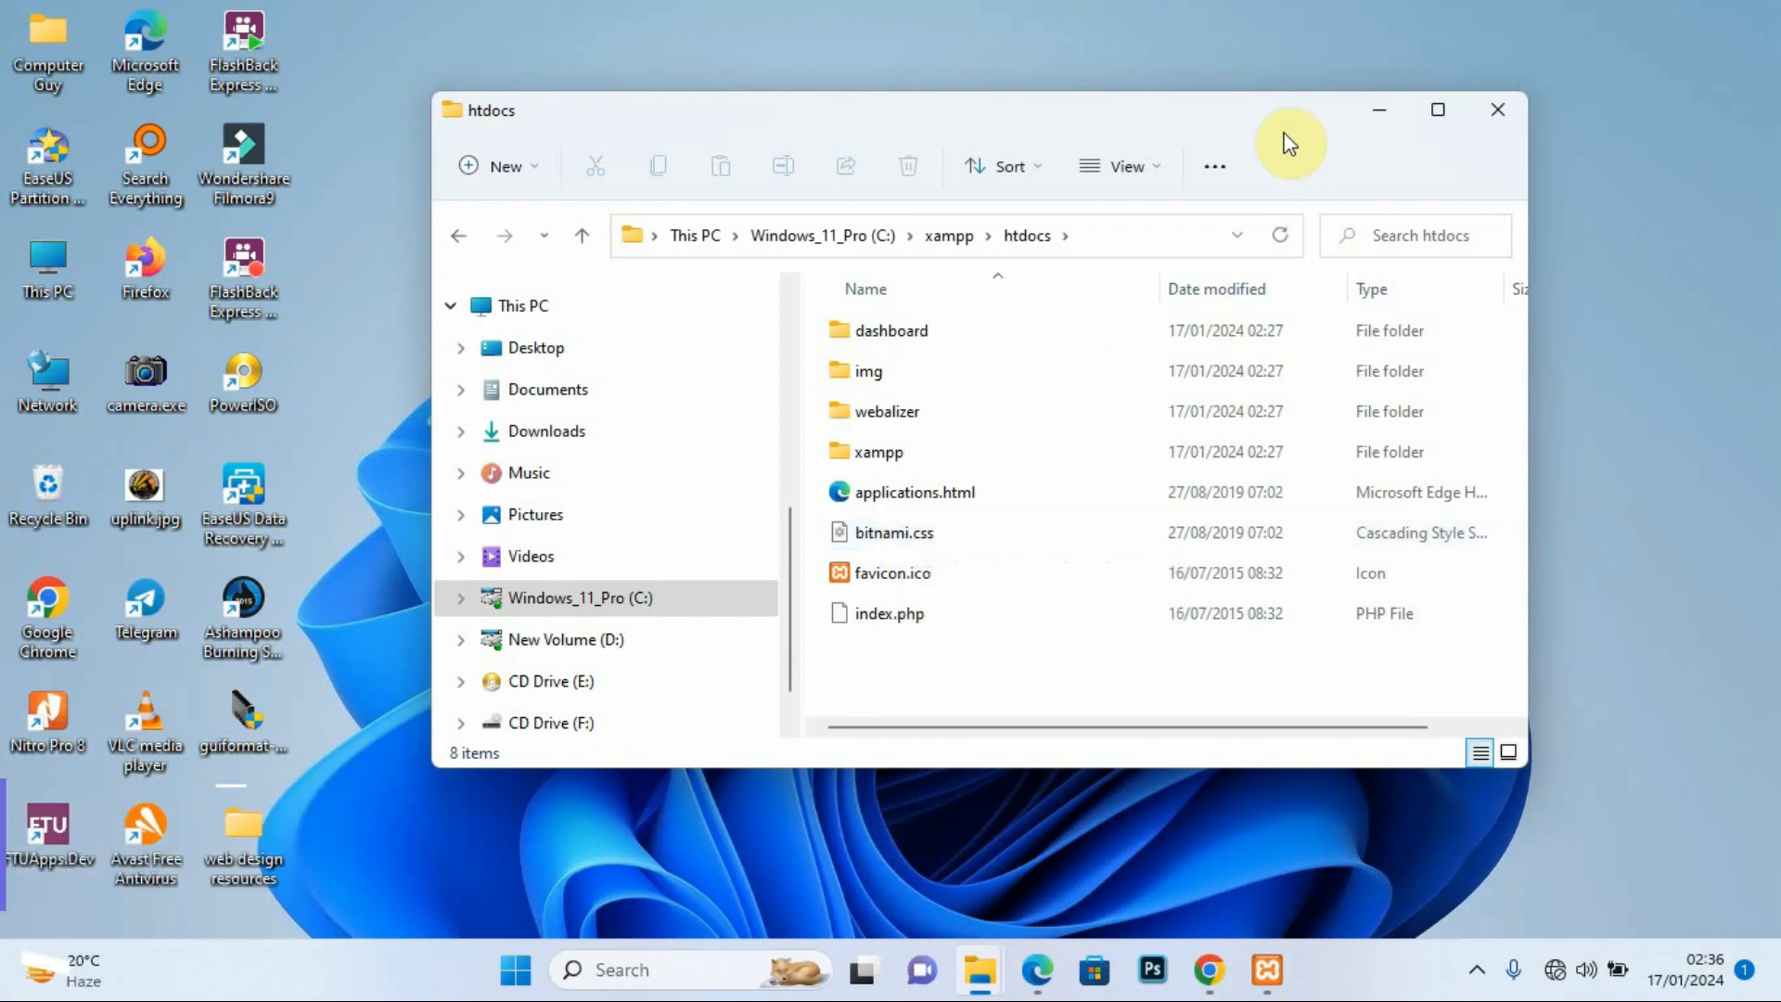
pyautogui.moveTo(1172, 113); pyautogui.dragTo(1202, 67)
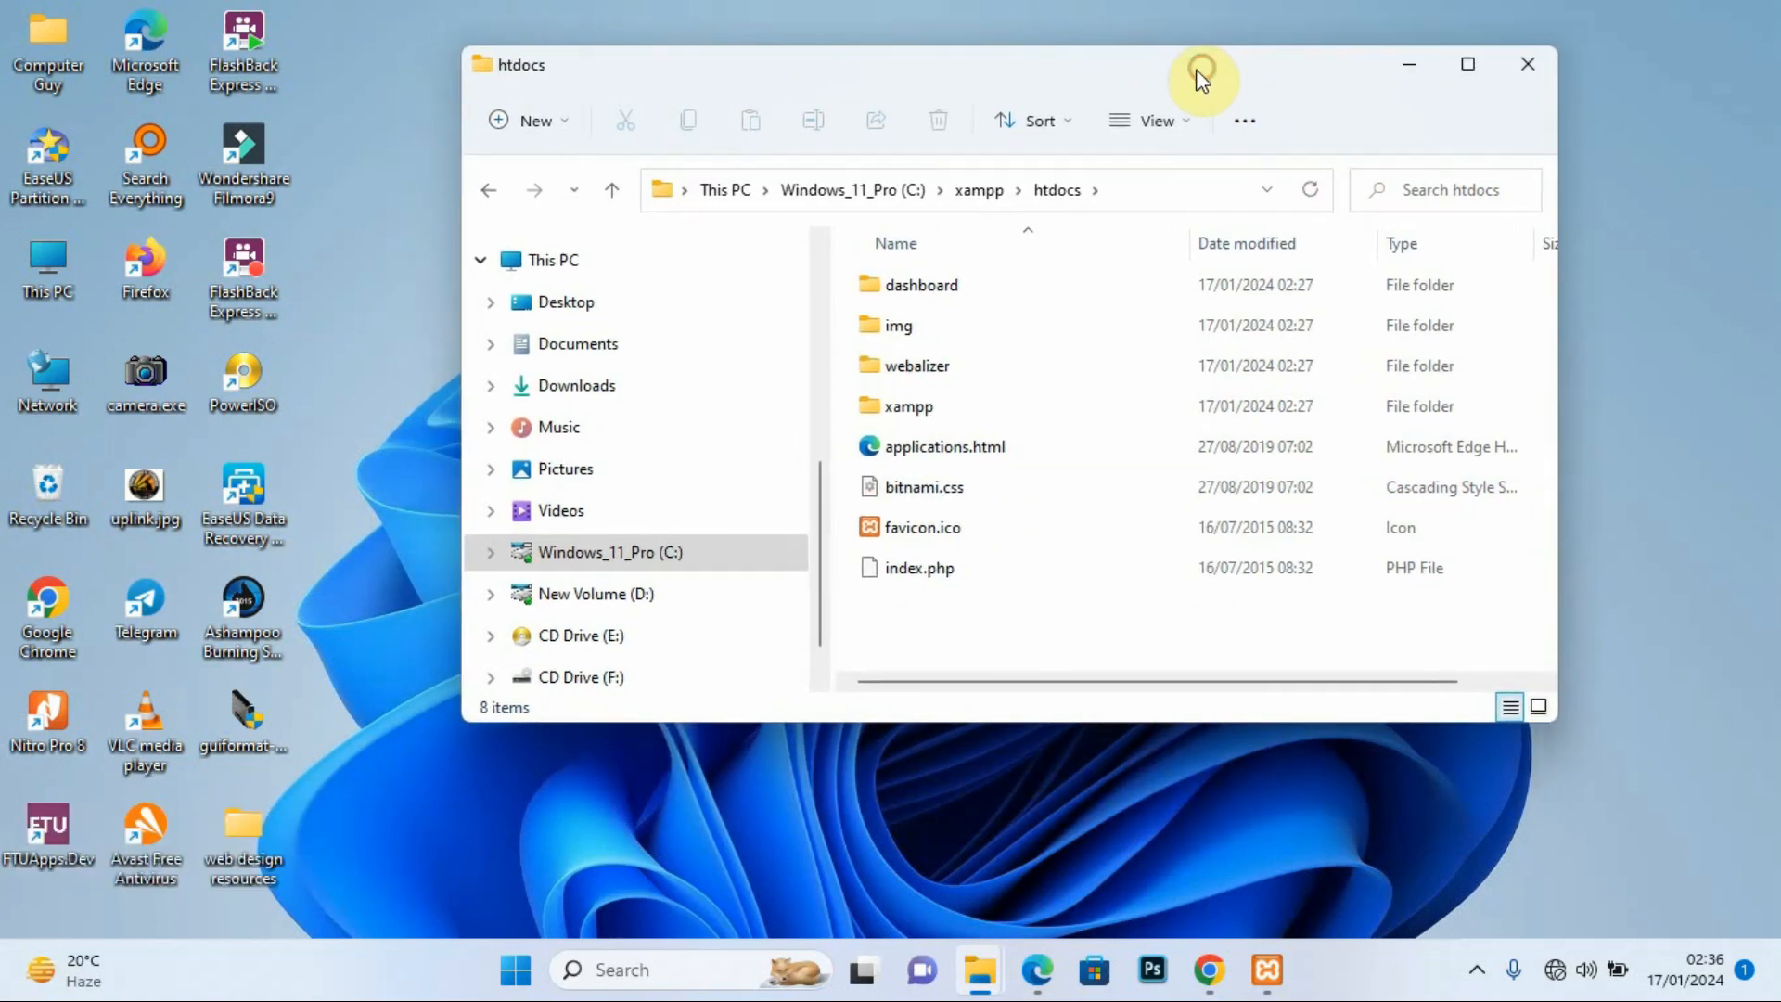
# Step: Create a new folder named kitebi inside htdocs and open it
pyautogui.rightClick(918, 616)
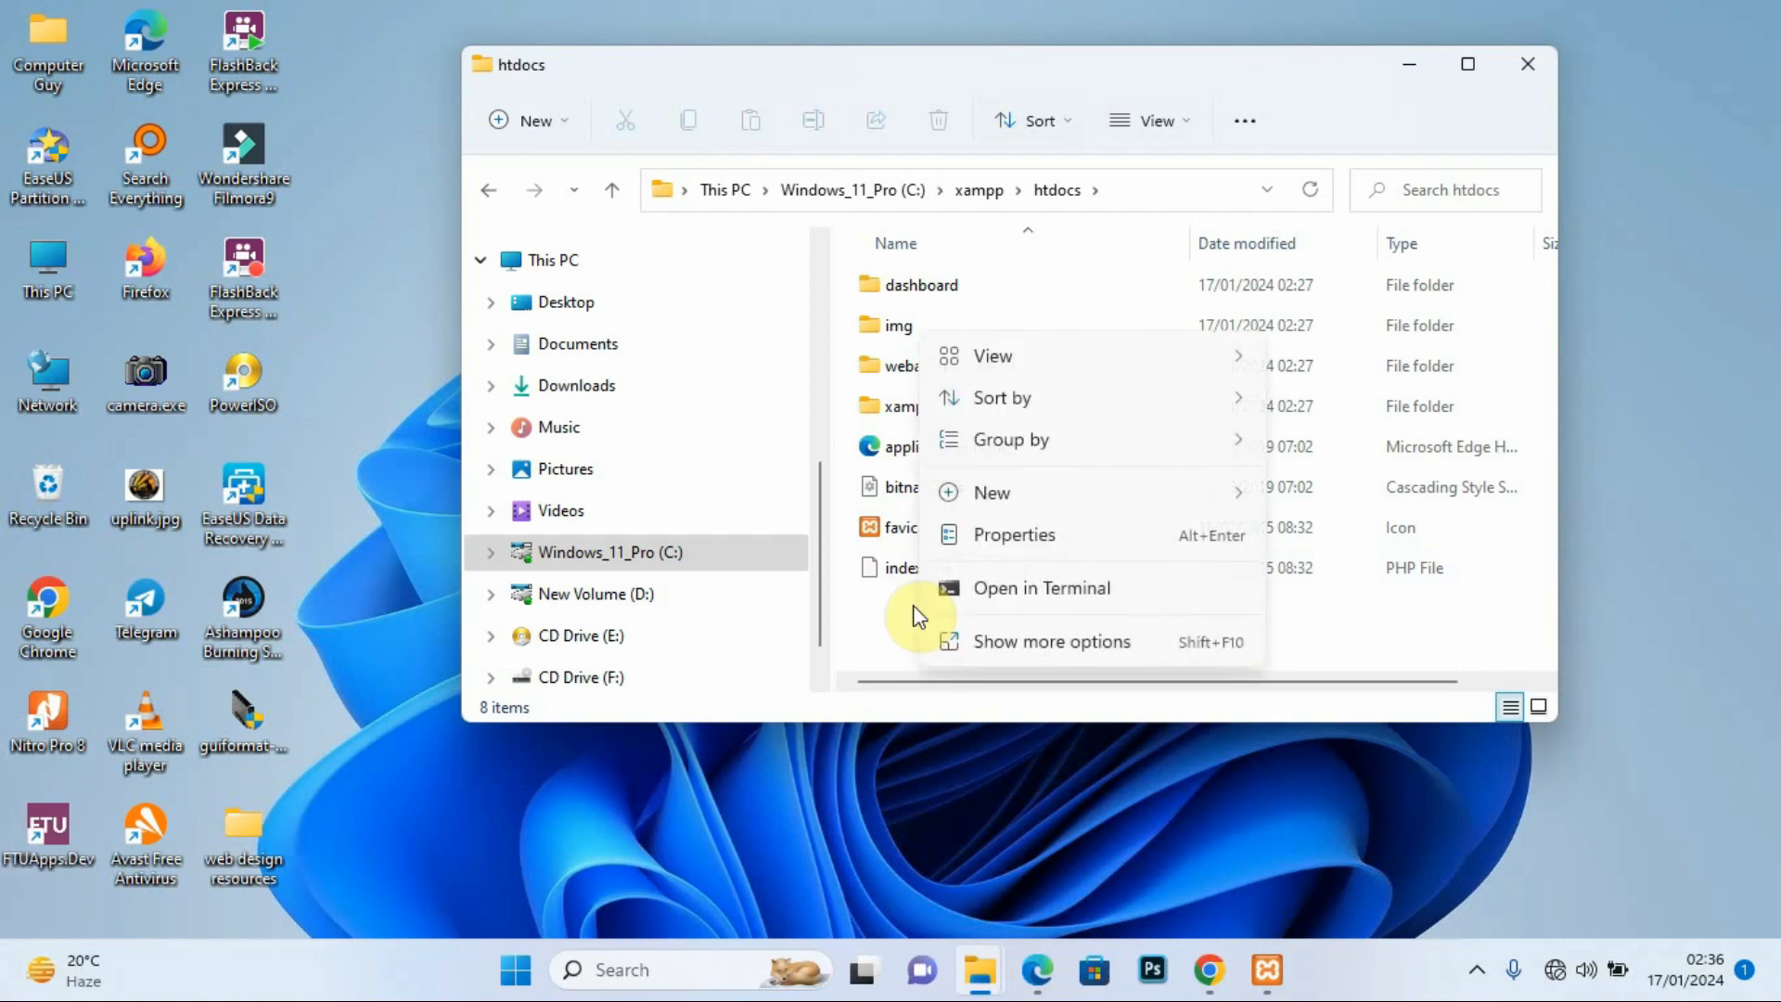
pyautogui.click(1049, 644)
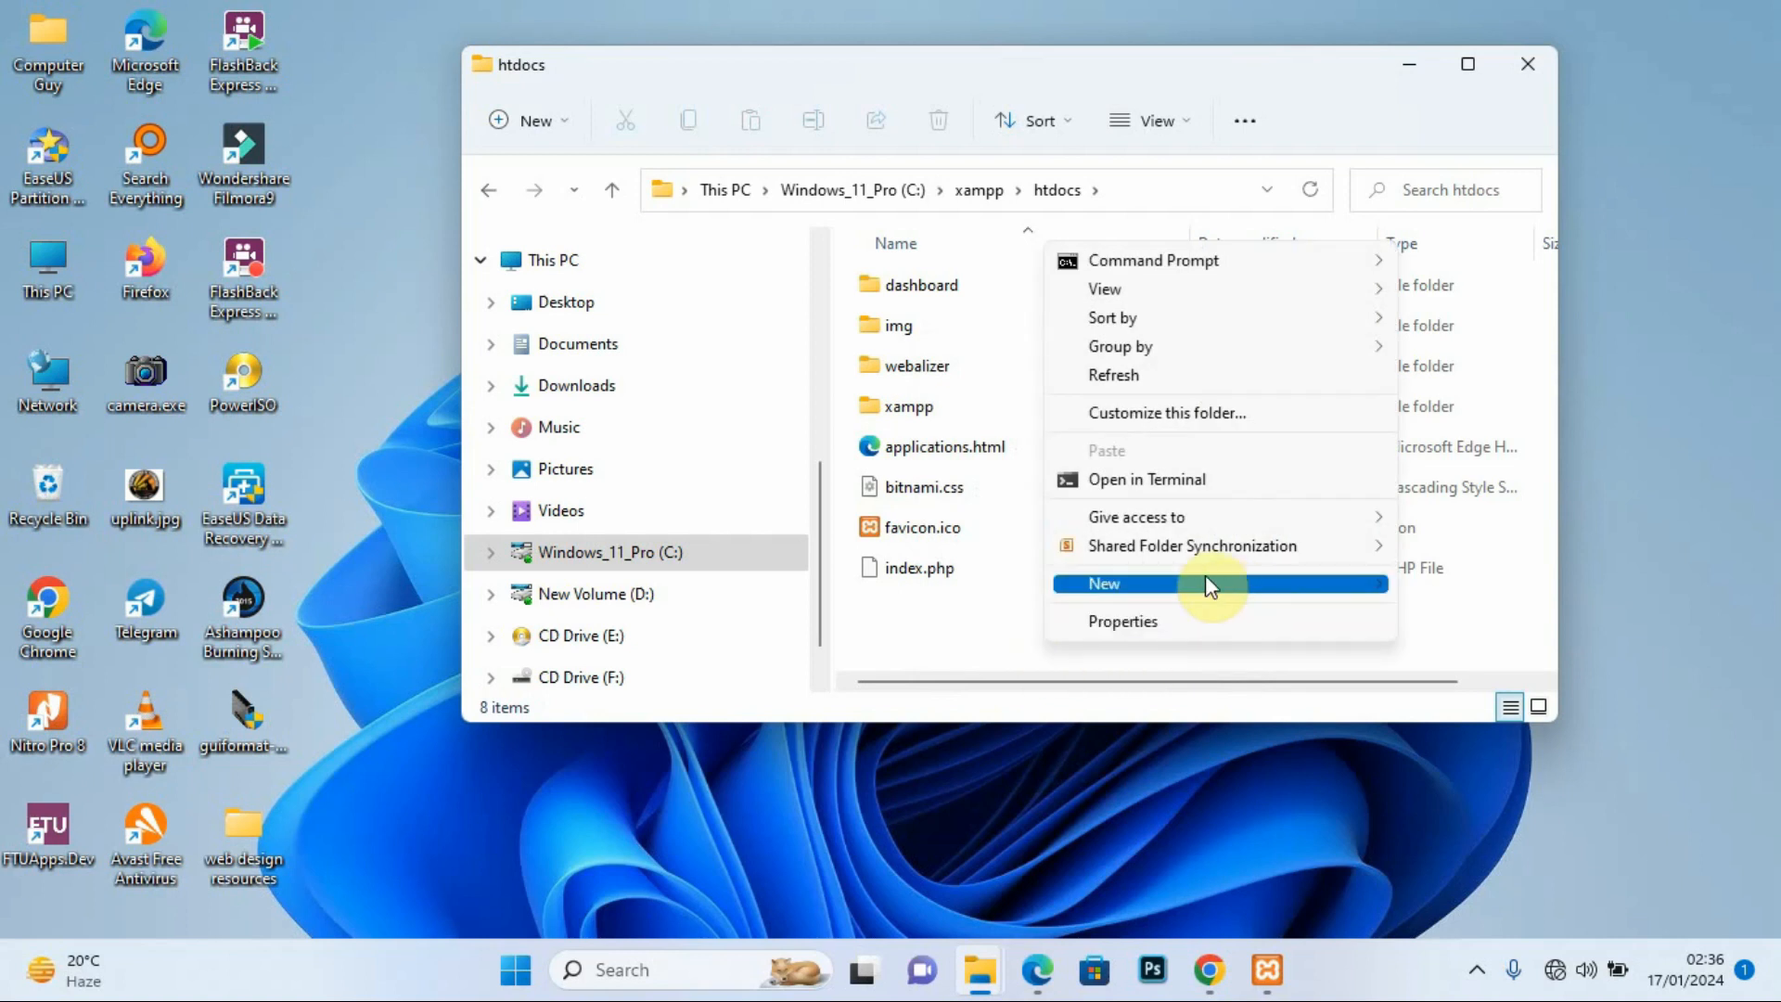
pyautogui.moveTo(1205, 577)
pyautogui.click(1464, 584)
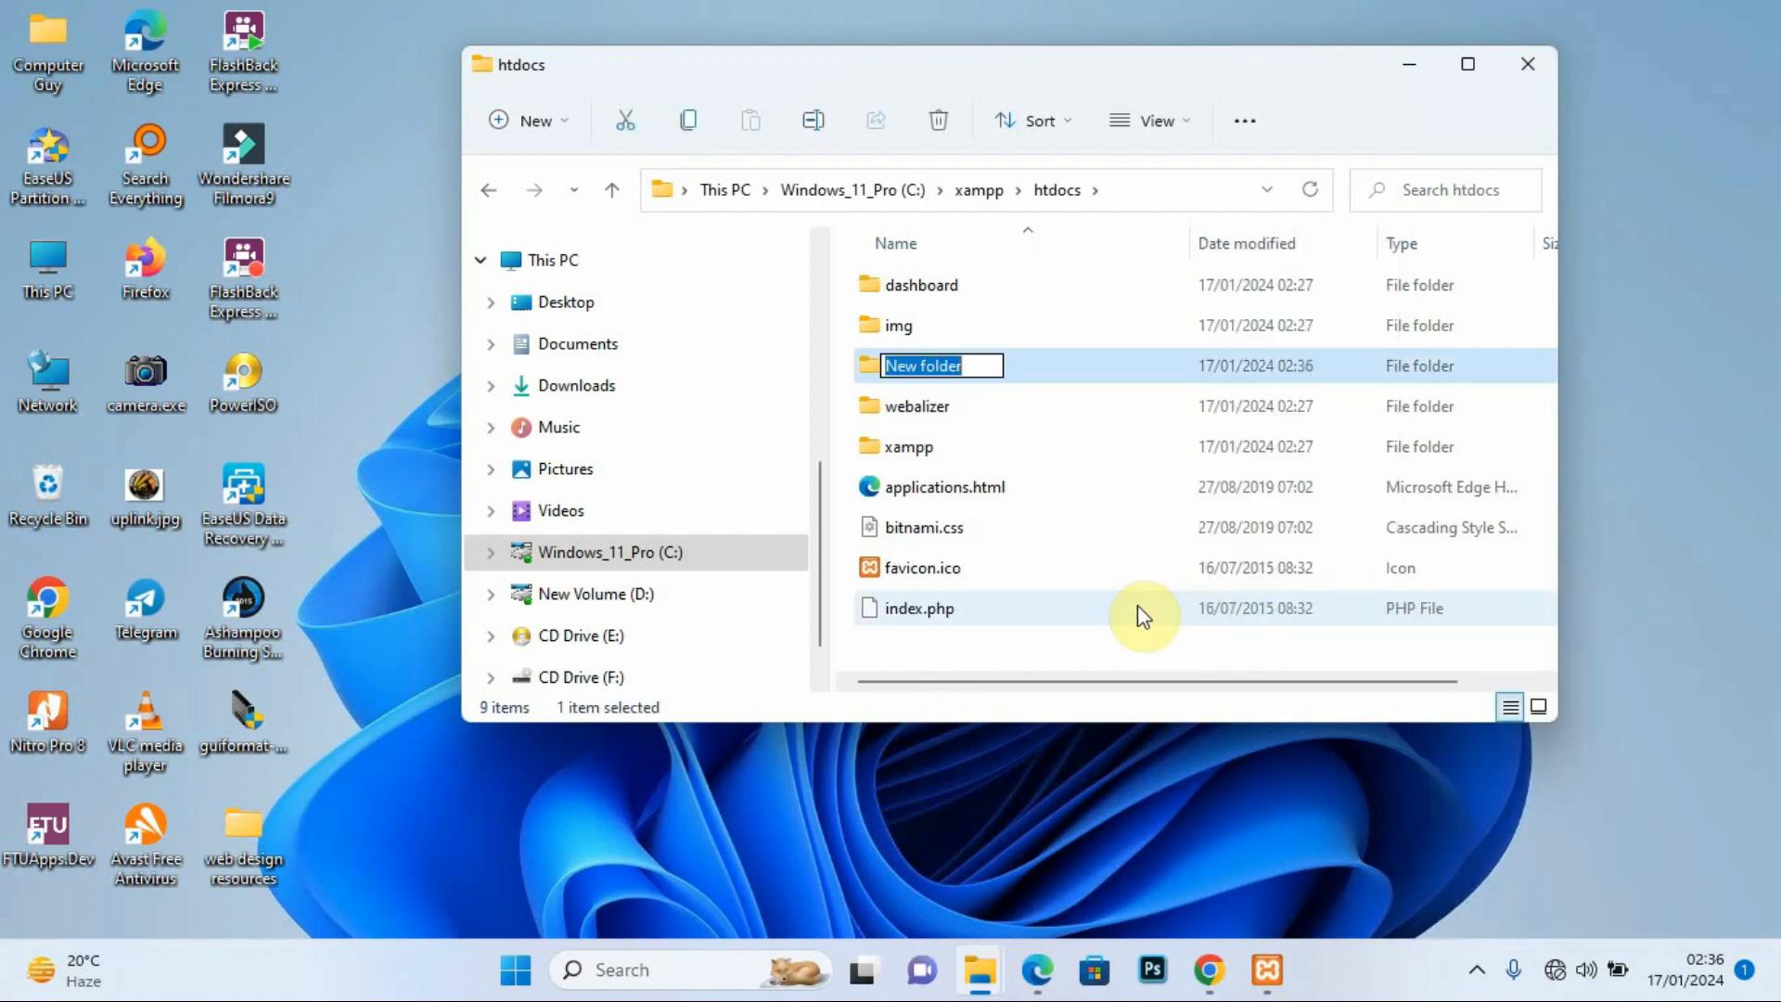
pyautogui.write('kiteb')
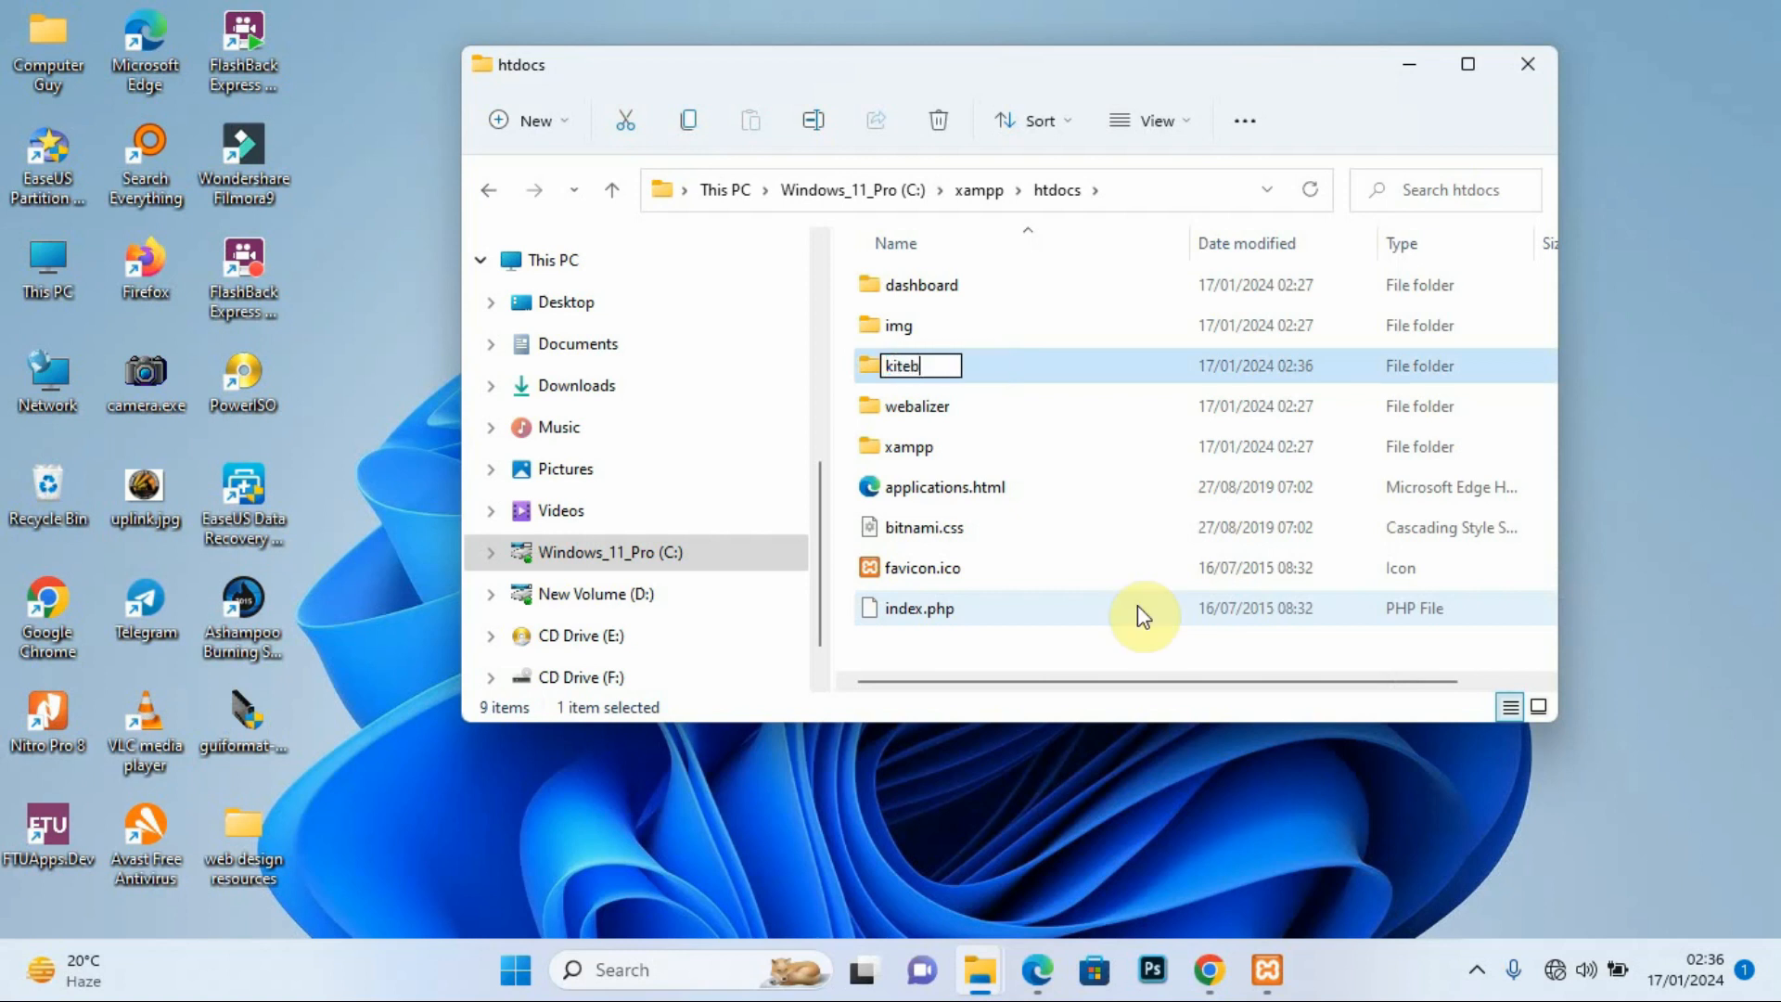
pyautogui.write('i')
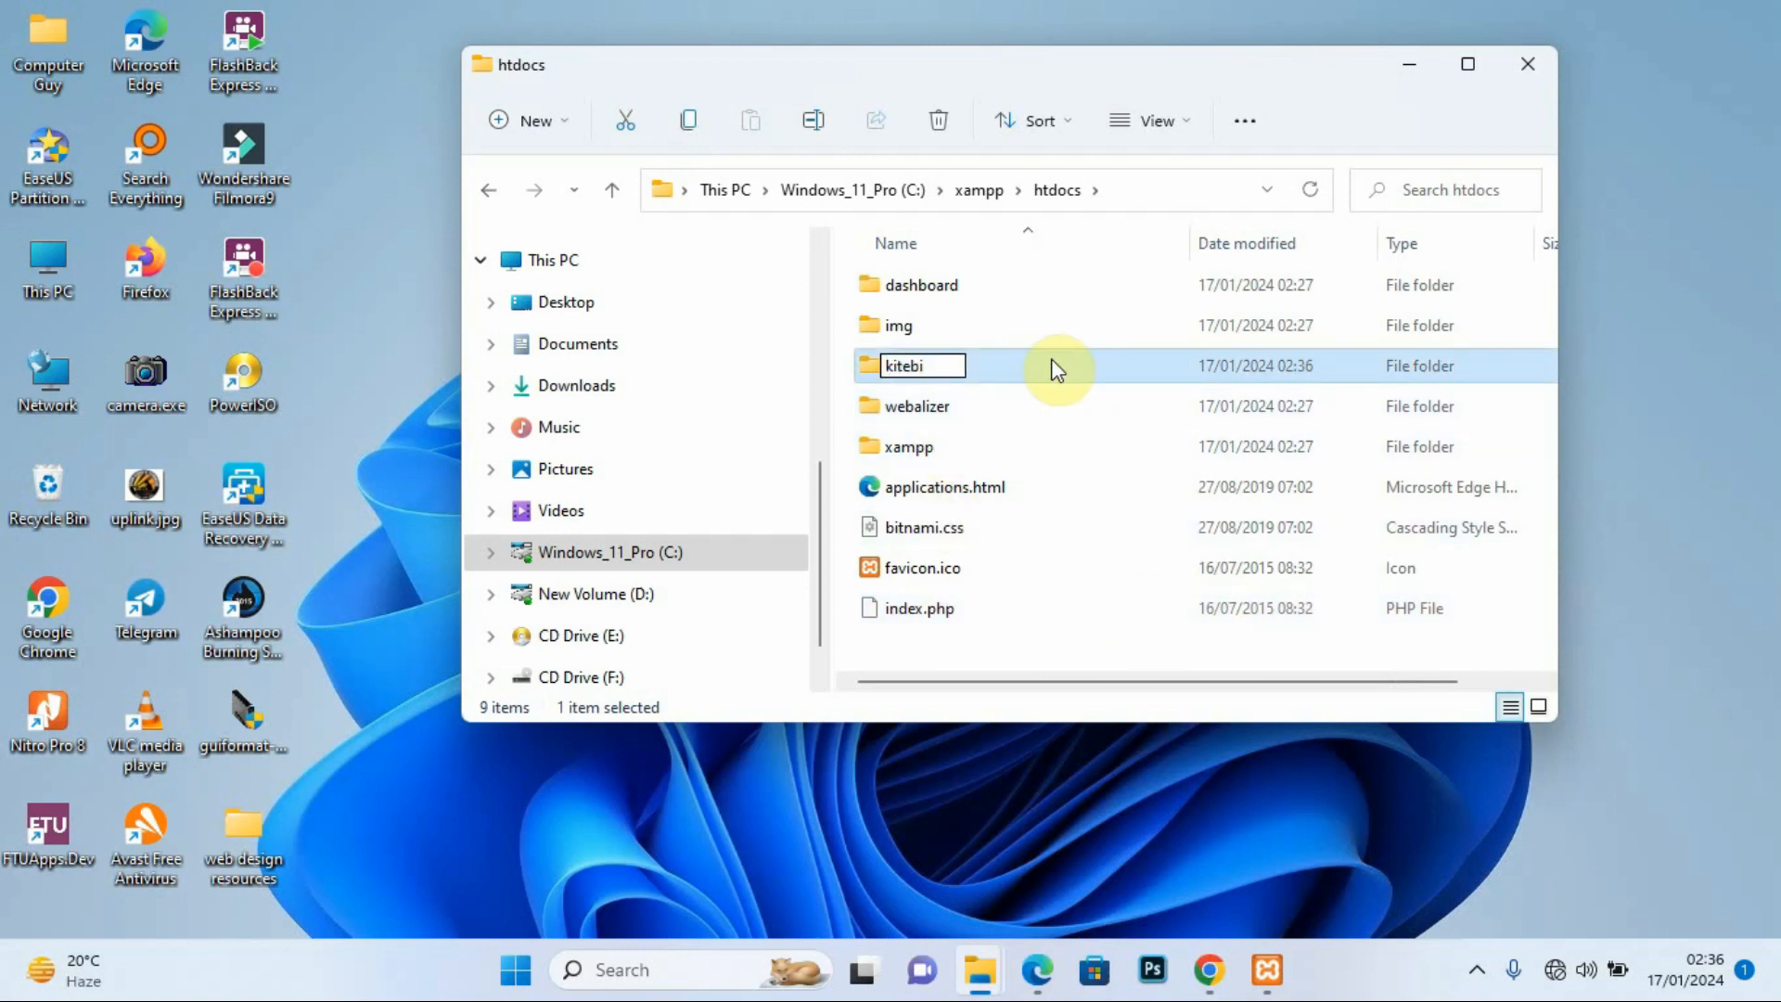
pyautogui.press('Escape')
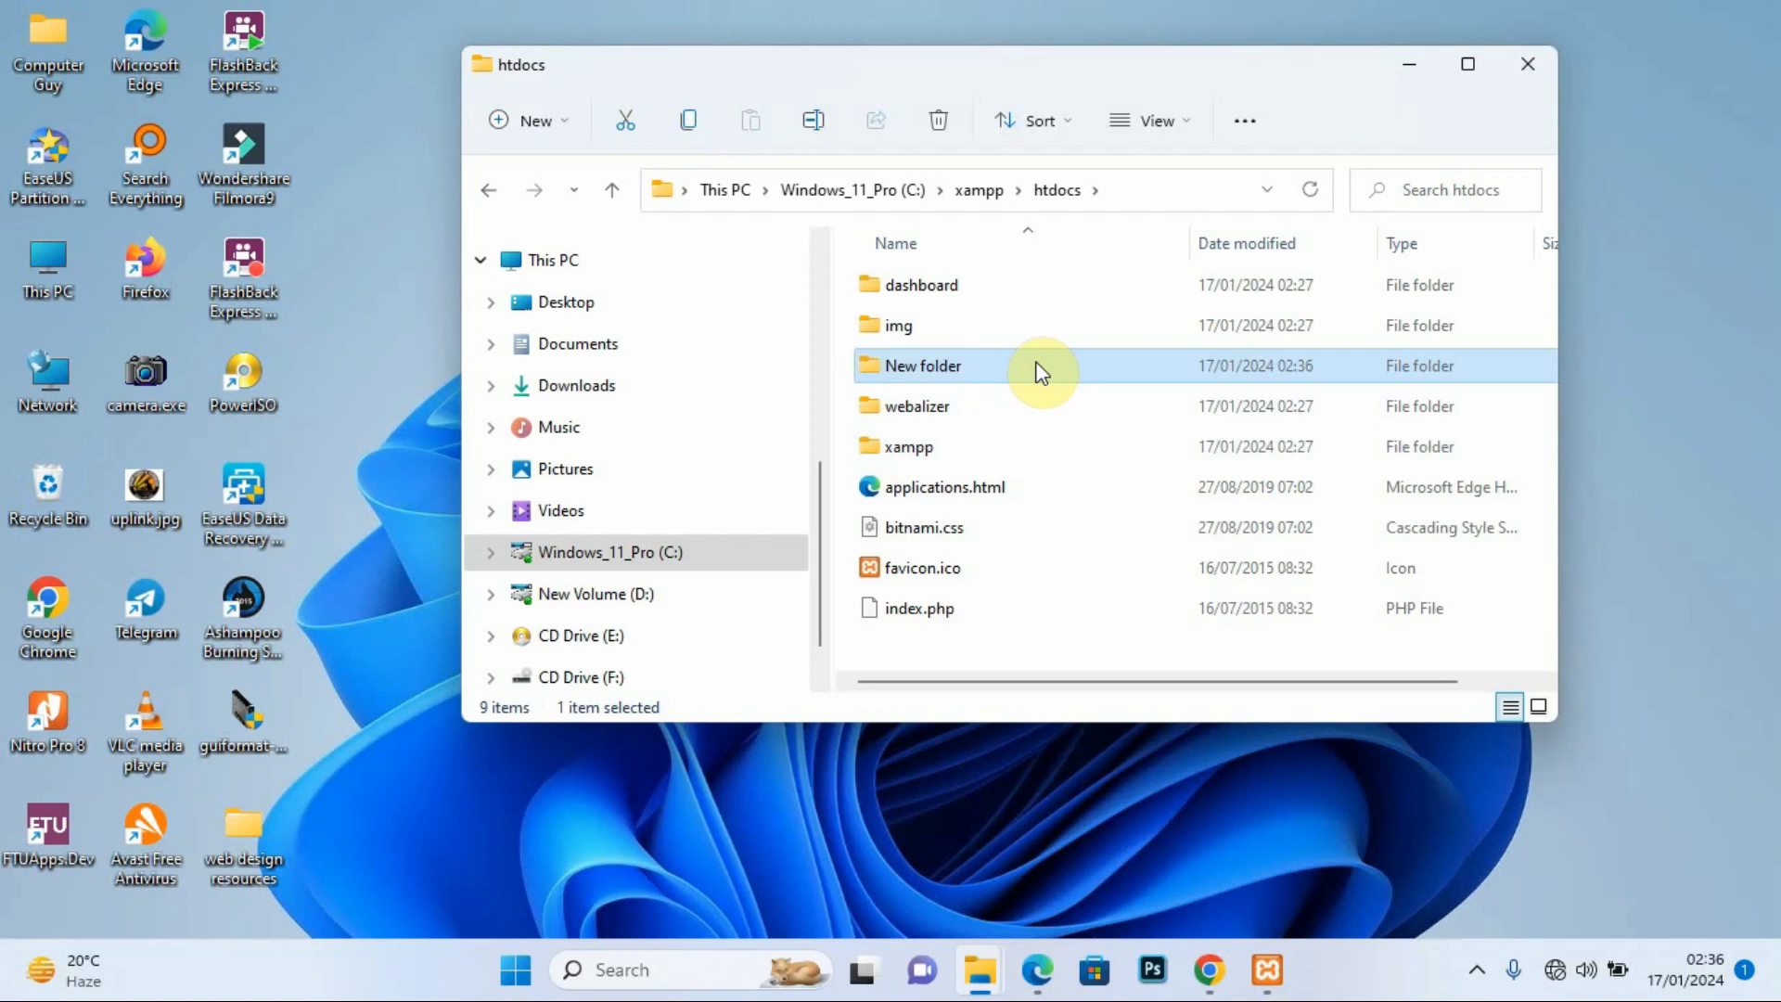
pyautogui.doubleClick(1040, 371)
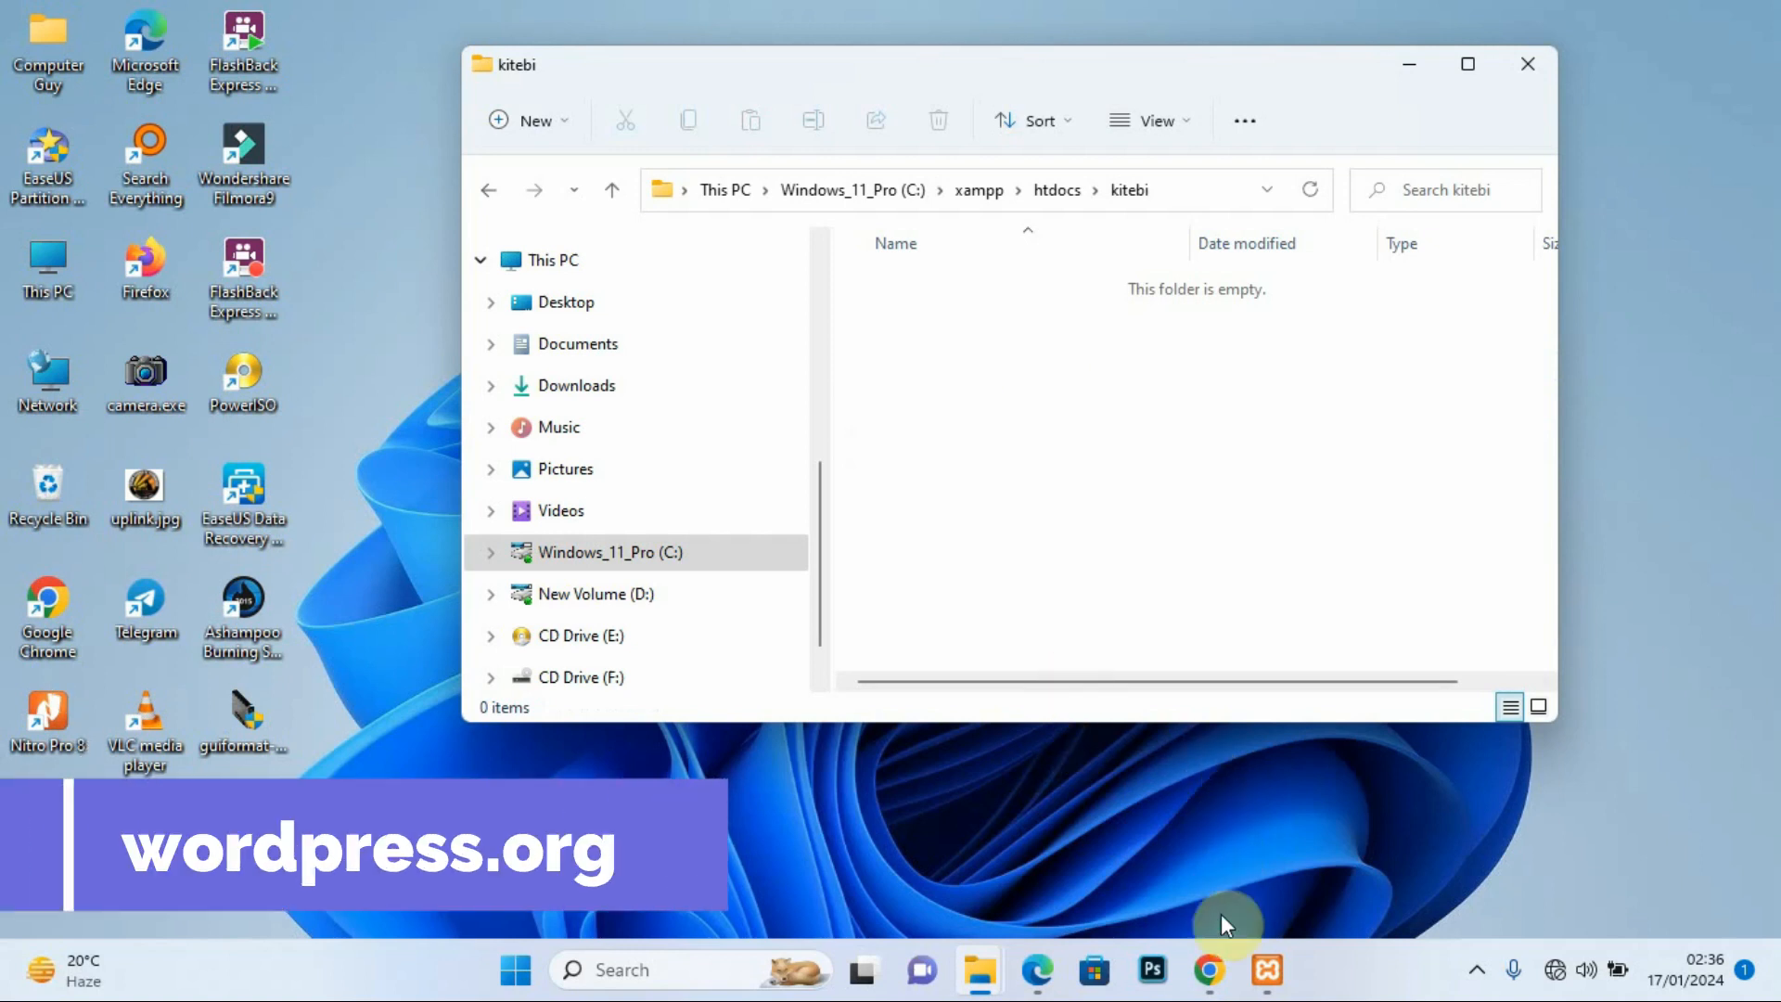
# Step: View the wordpress.org page in Chrome, minimise Chrome, and shift the kitebi window right and down
pyautogui.click(1210, 970)
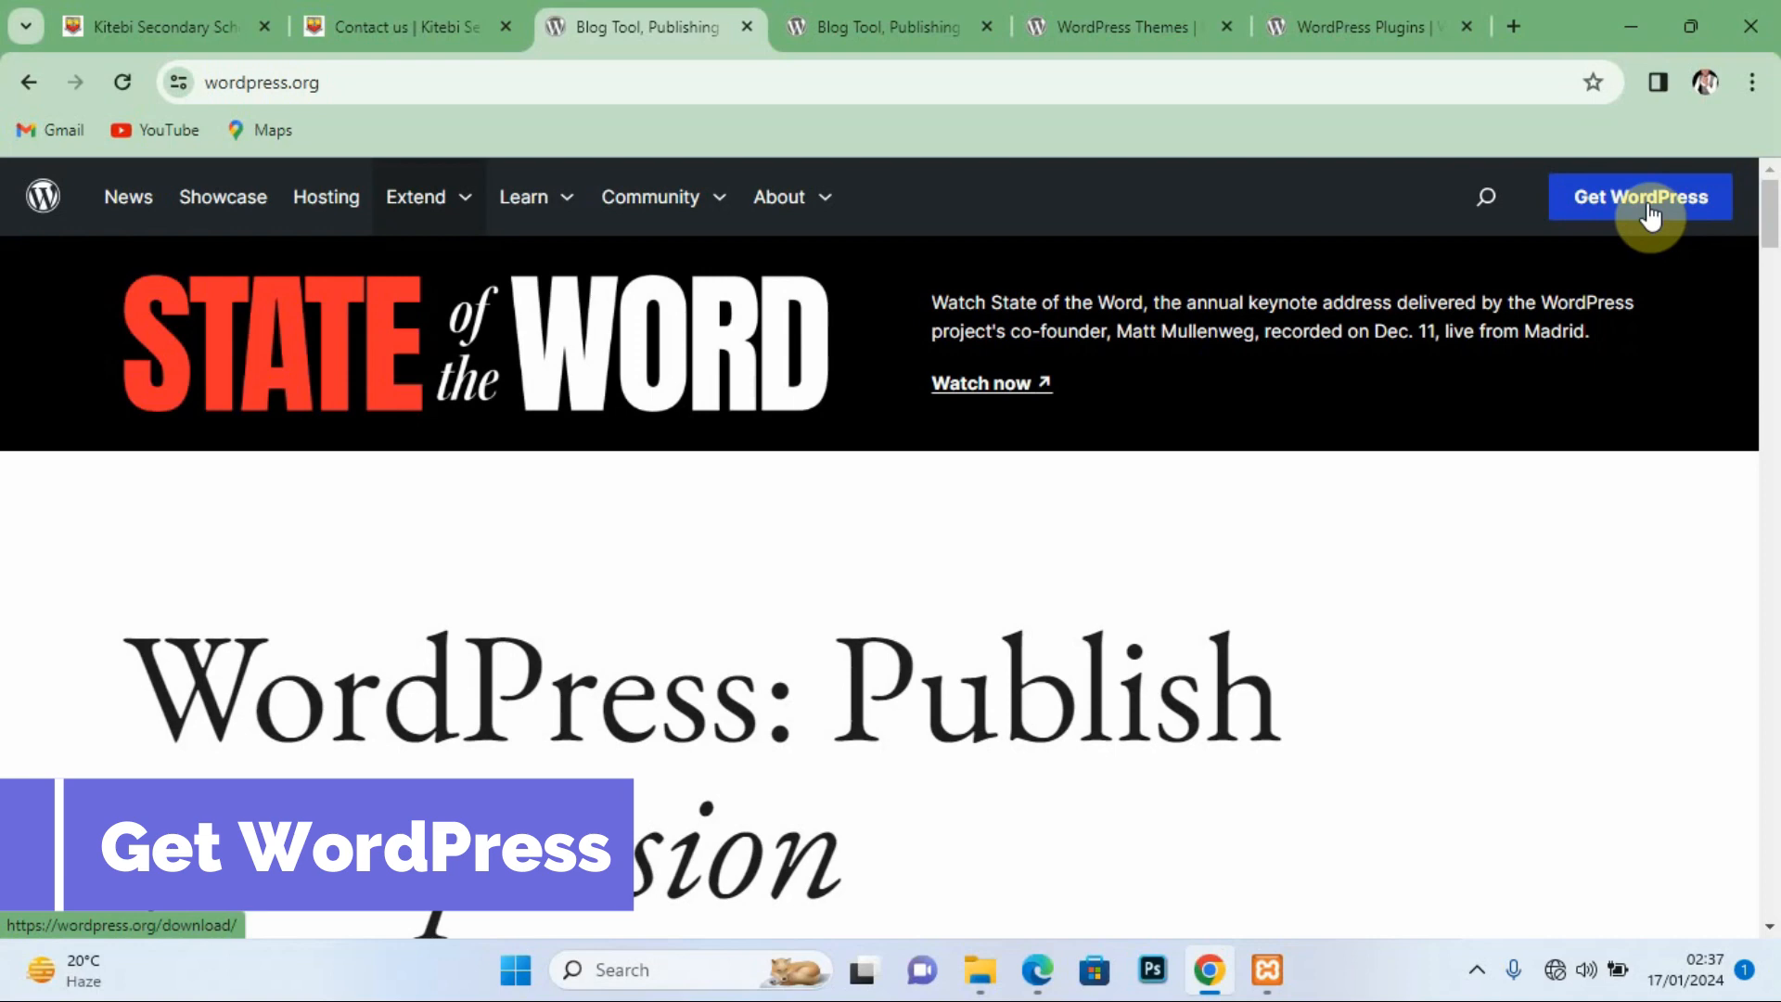
pyautogui.click(1632, 24)
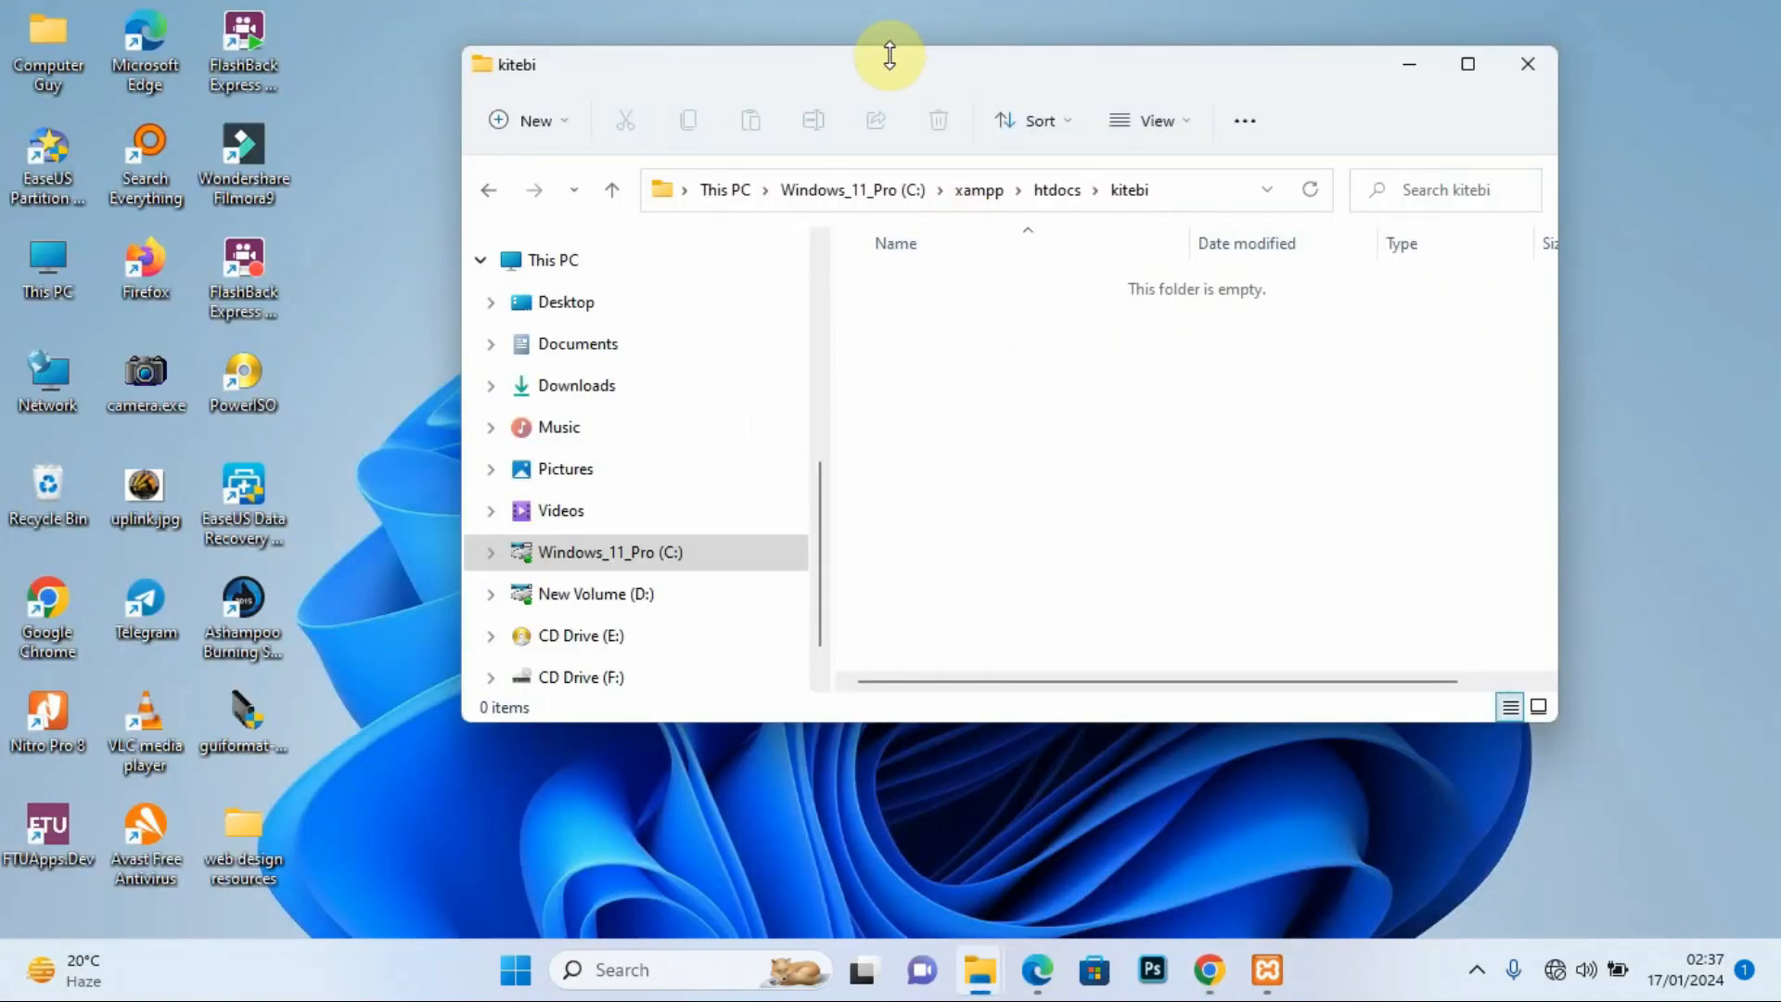
pyautogui.moveTo(853, 74); pyautogui.dragTo(1040, 125)
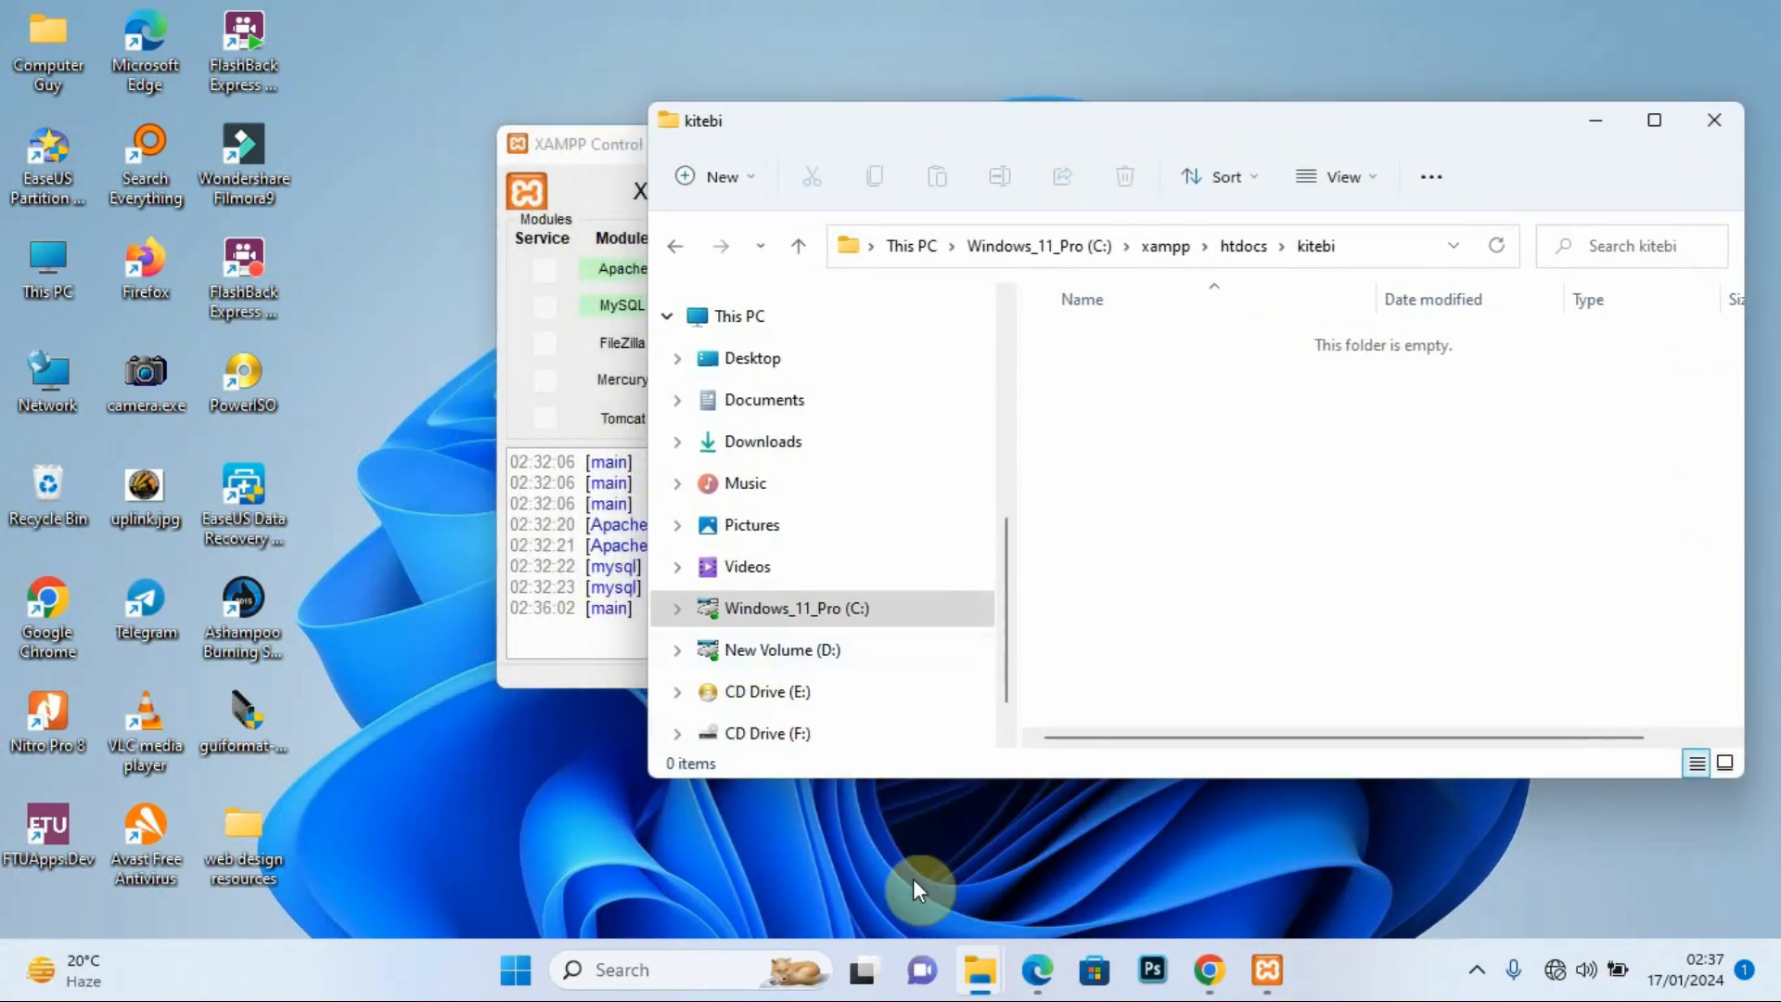
# Step: Go to web design resources > wordress software and extract wordpress-6.0.zip to wordpress-6.0\
pyautogui.moveTo(982, 988)
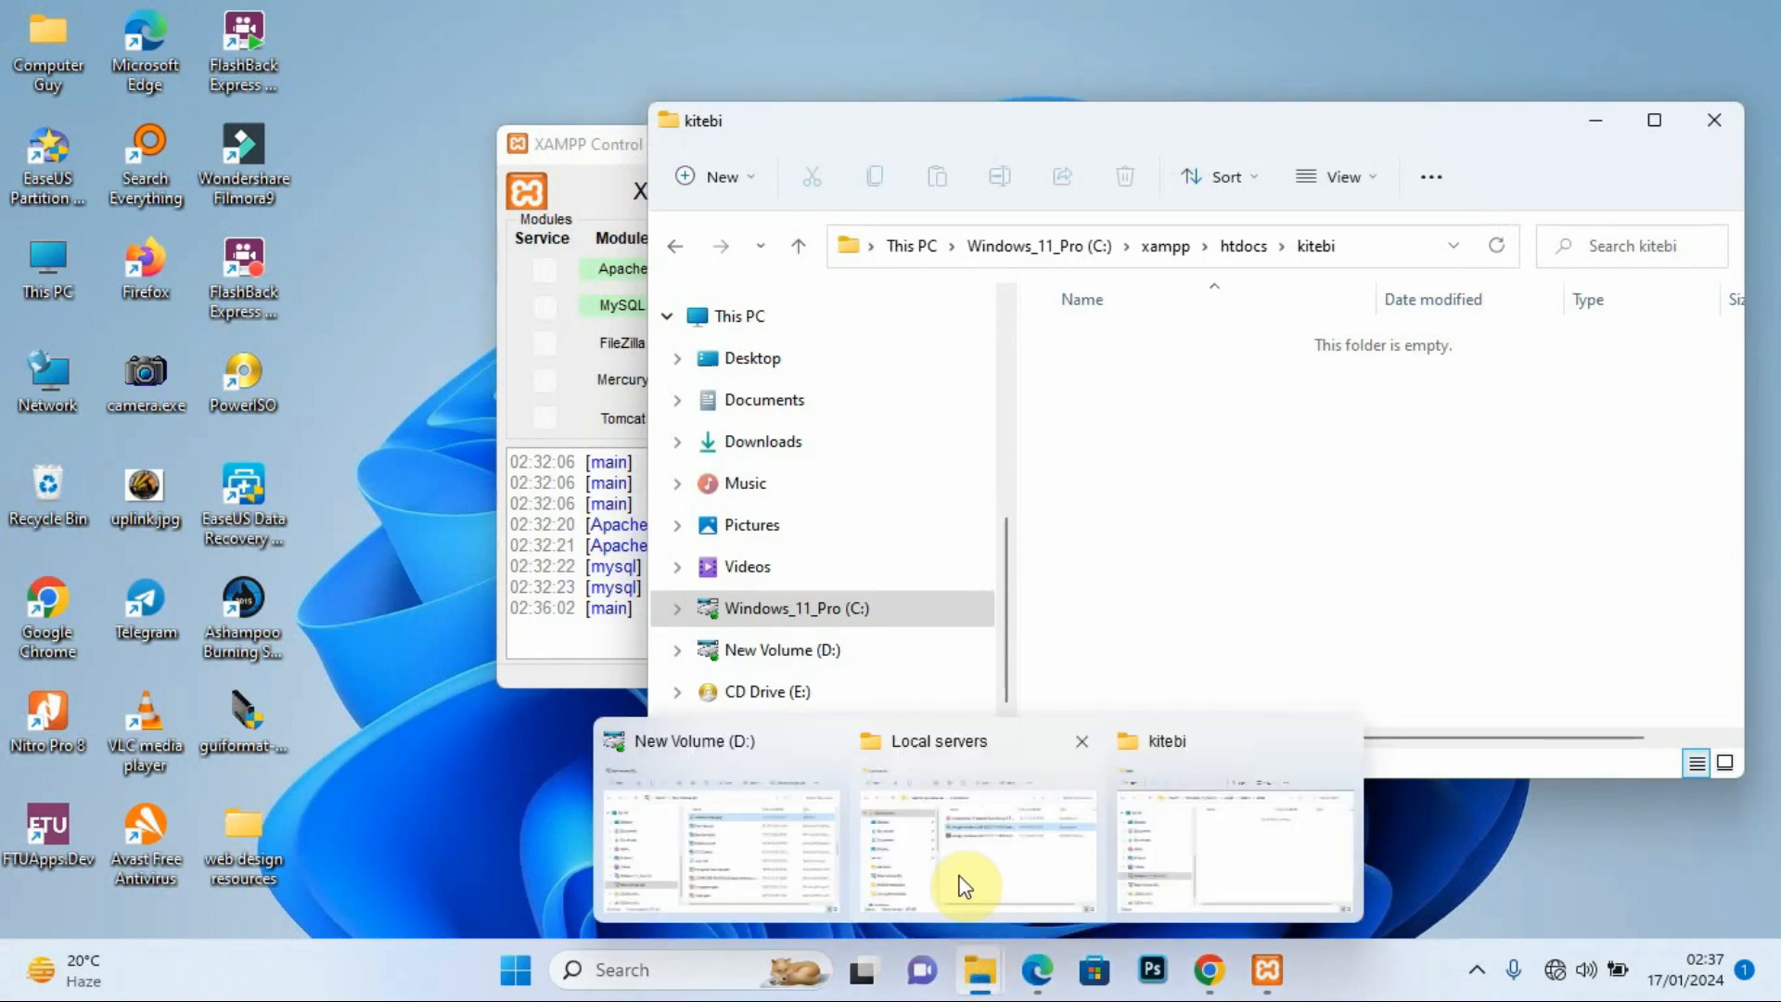
pyautogui.click(931, 821)
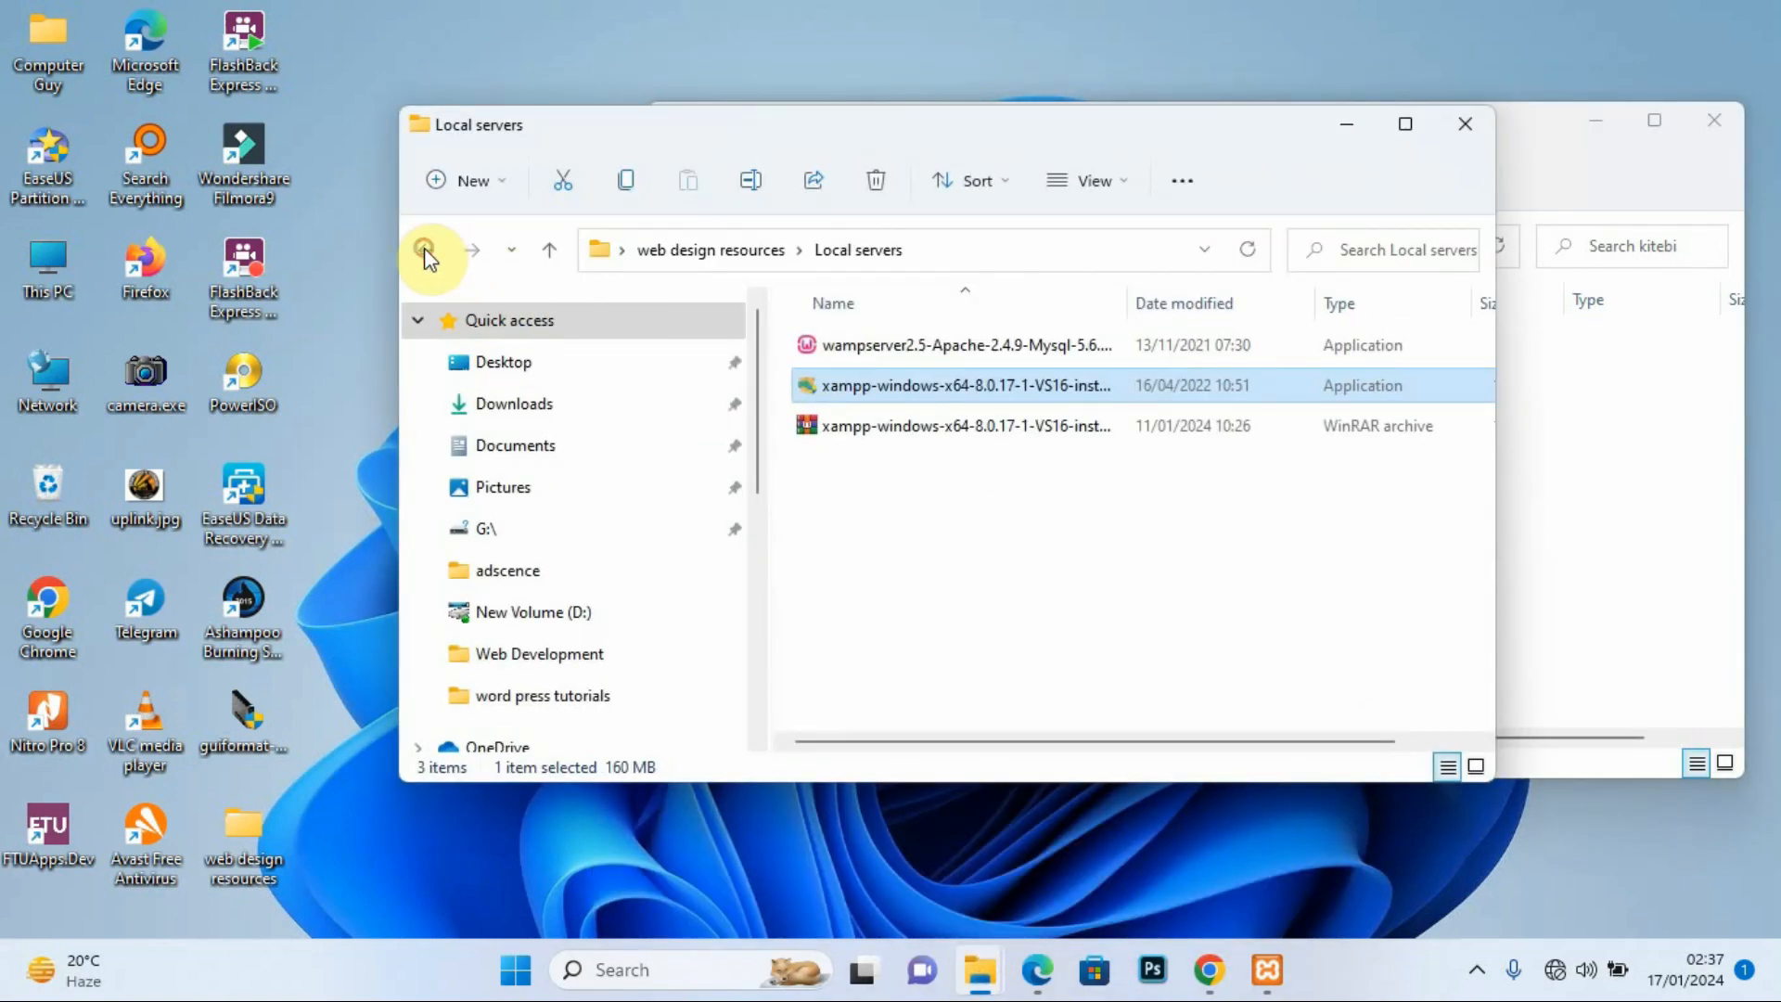
pyautogui.click(427, 250)
pyautogui.moveTo(991, 139); pyautogui.dragTo(637, 133)
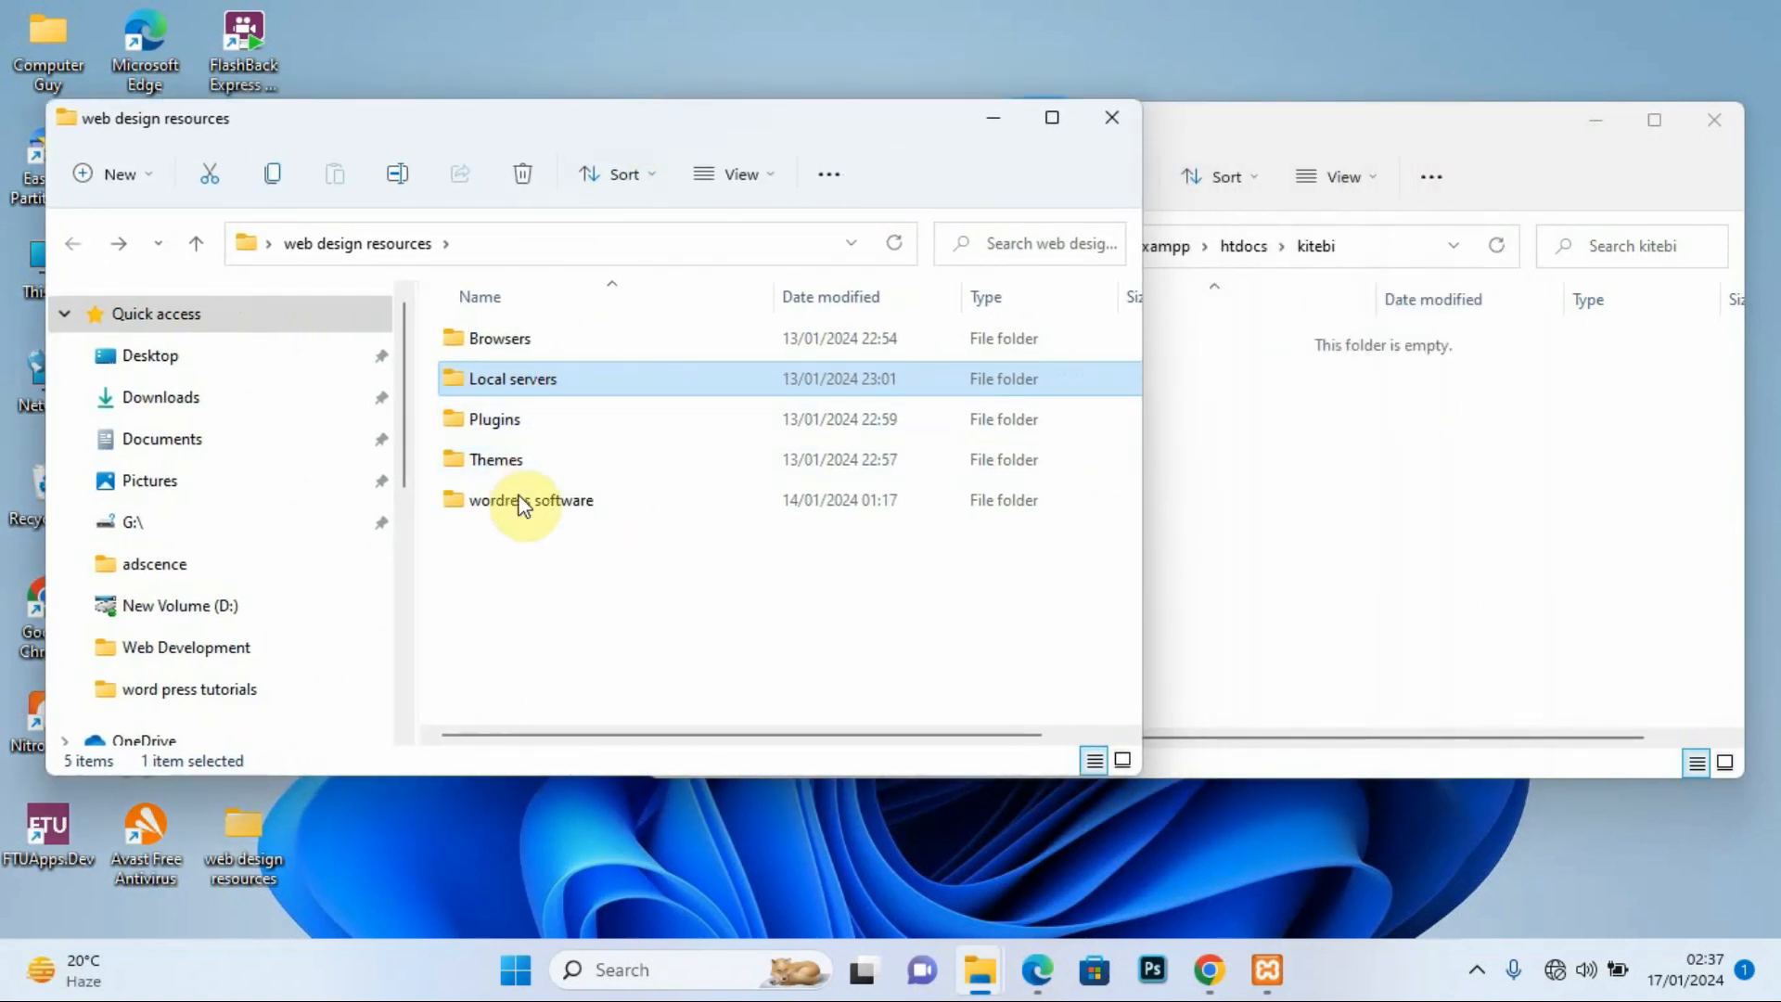
pyautogui.doubleClick(553, 501)
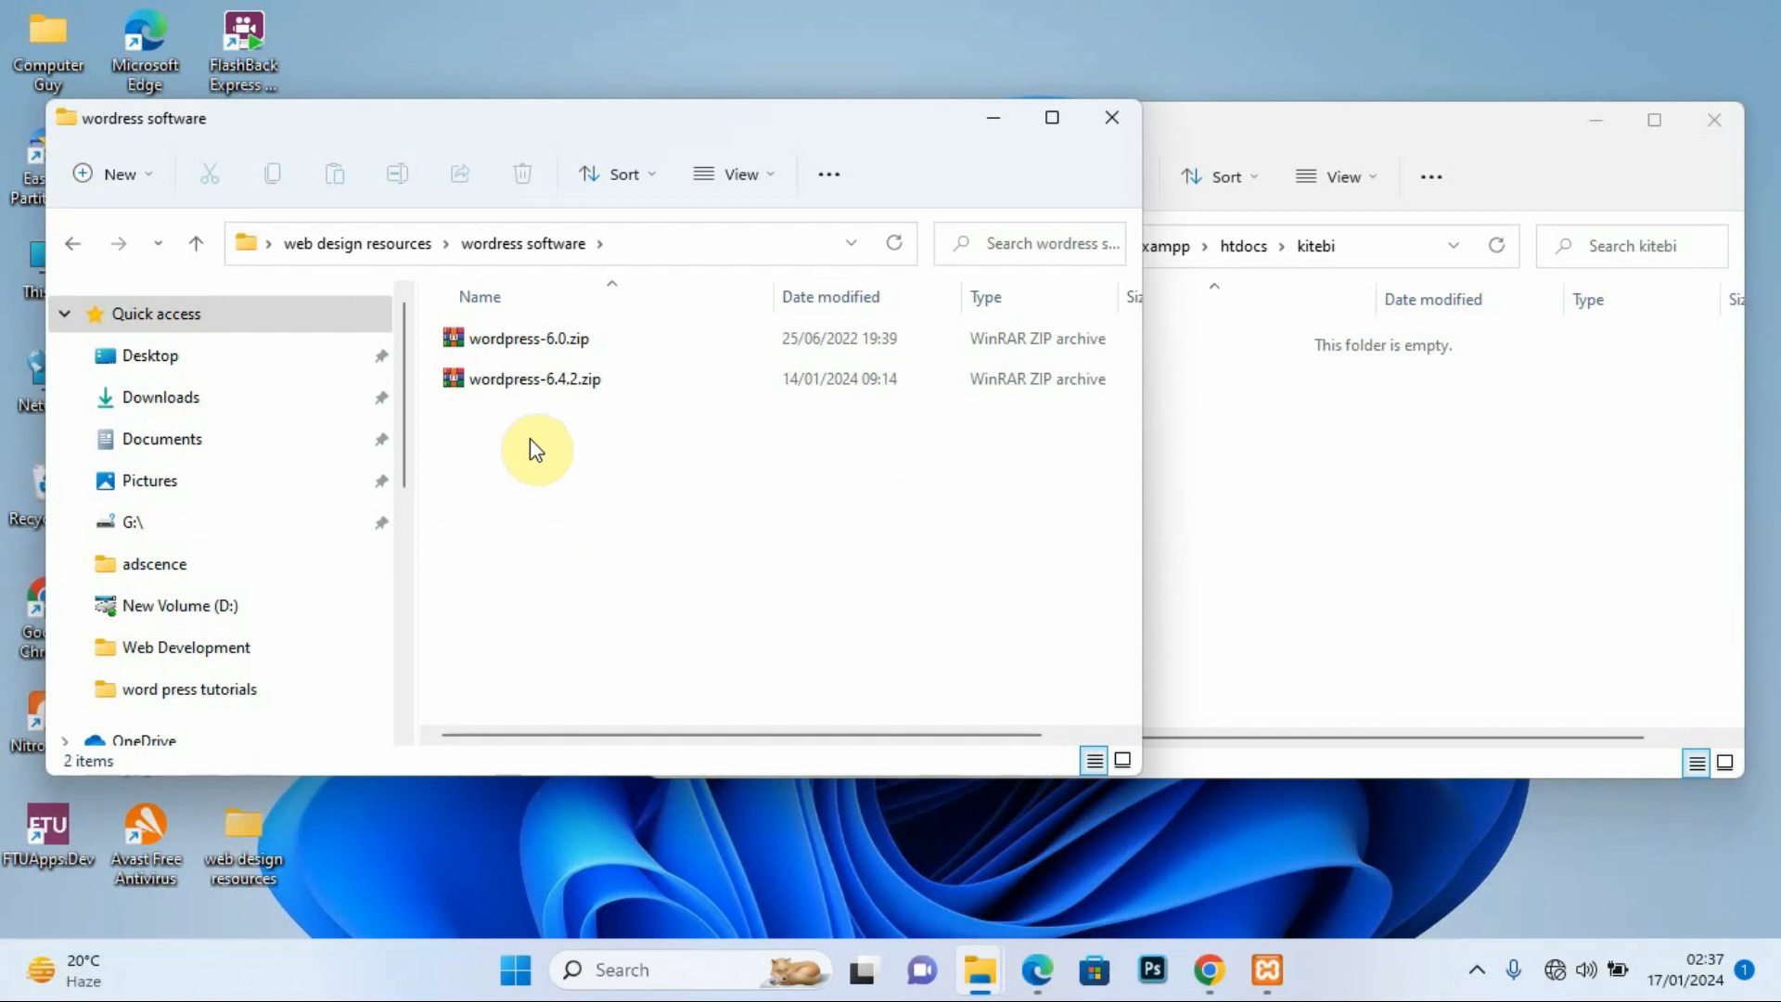
pyautogui.doubleClick(546, 337)
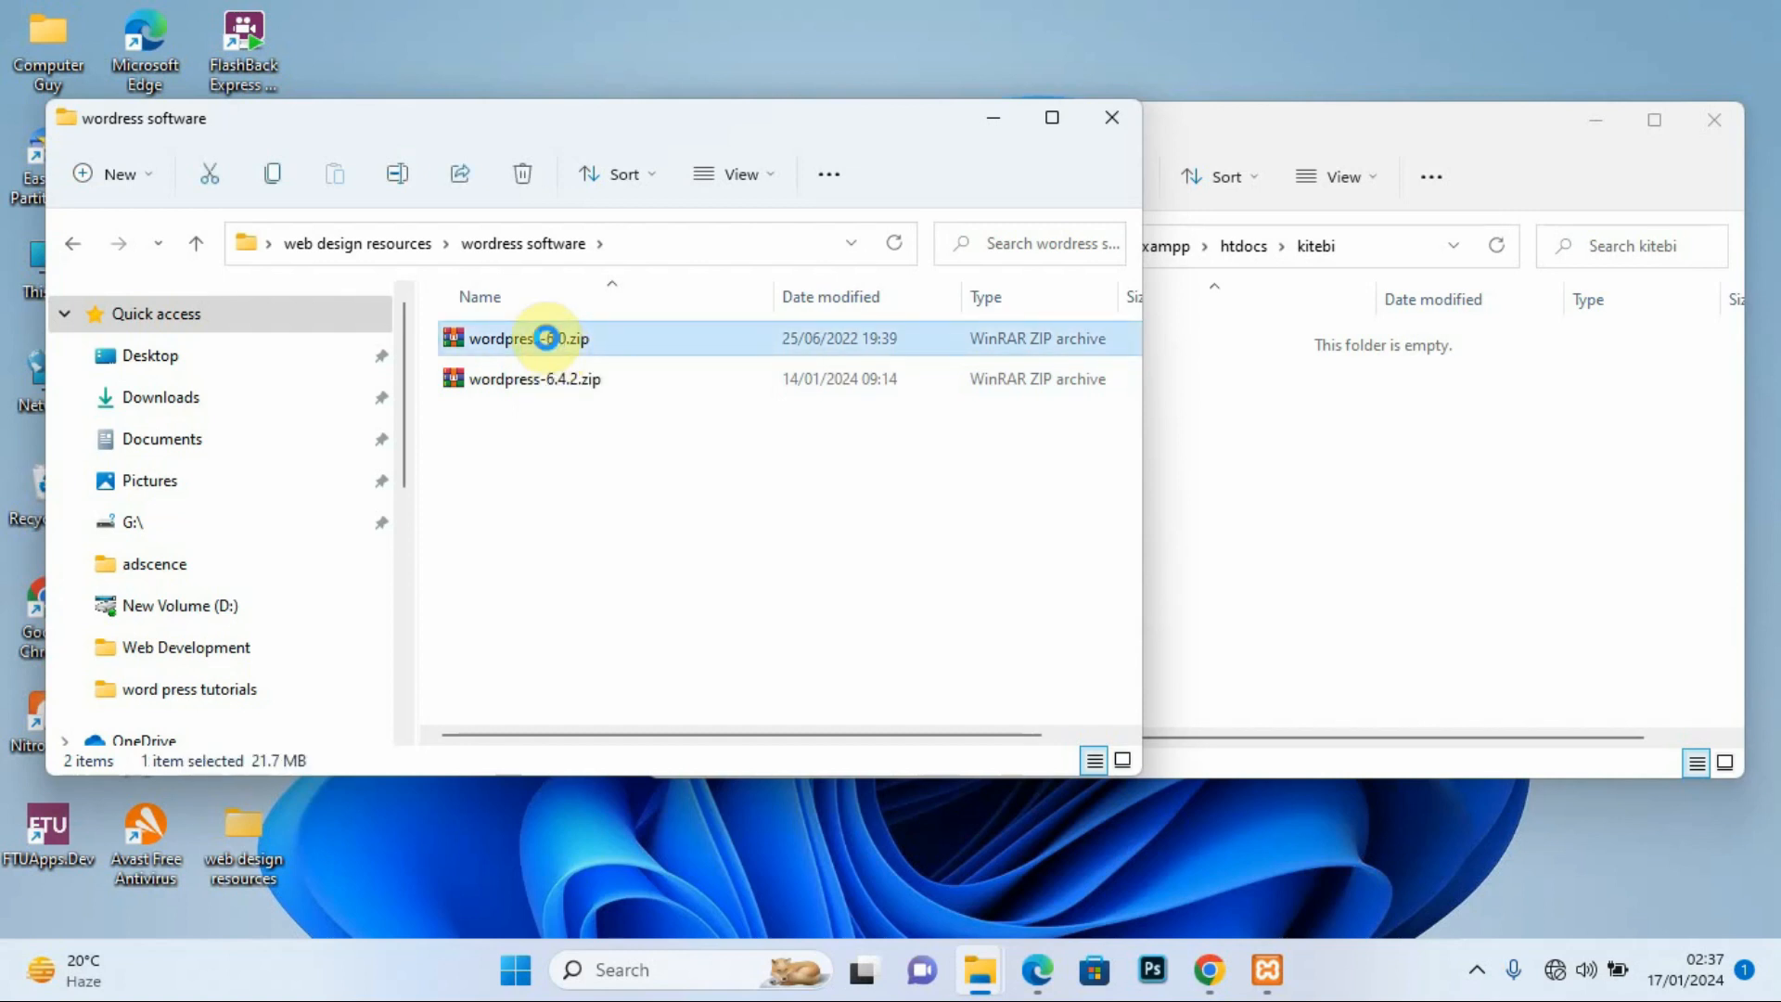
pyautogui.rightClick(605, 344)
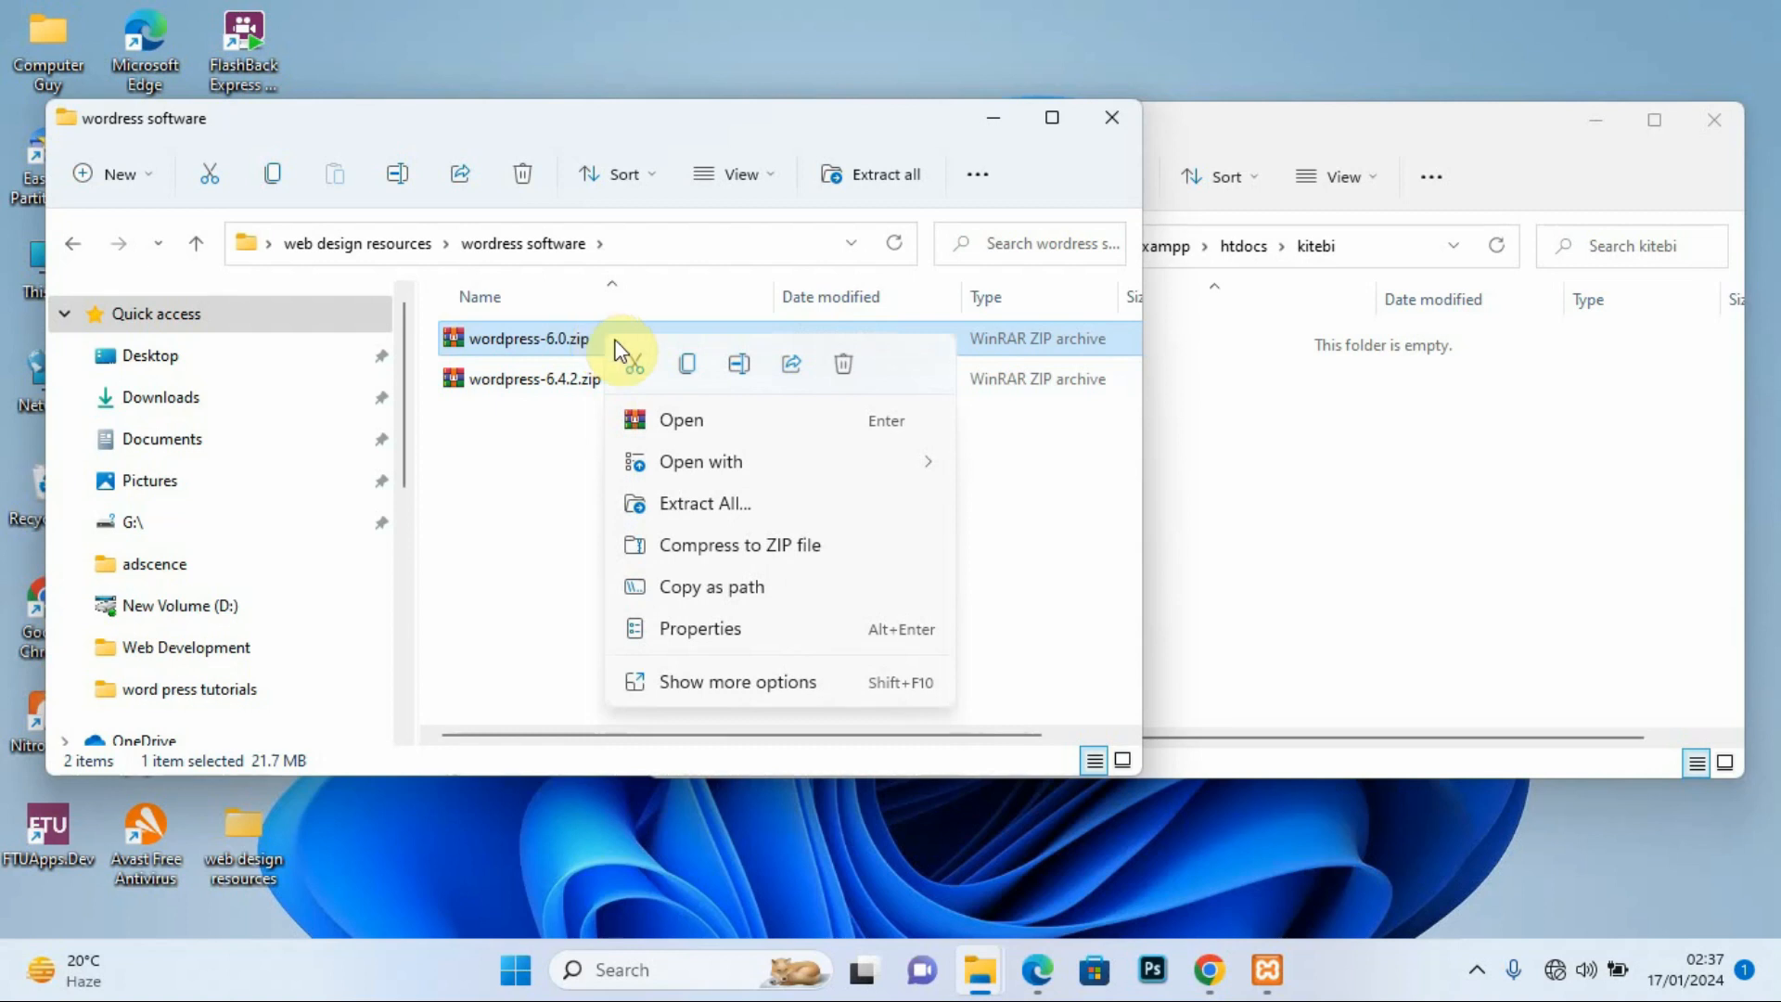
pyautogui.click(736, 681)
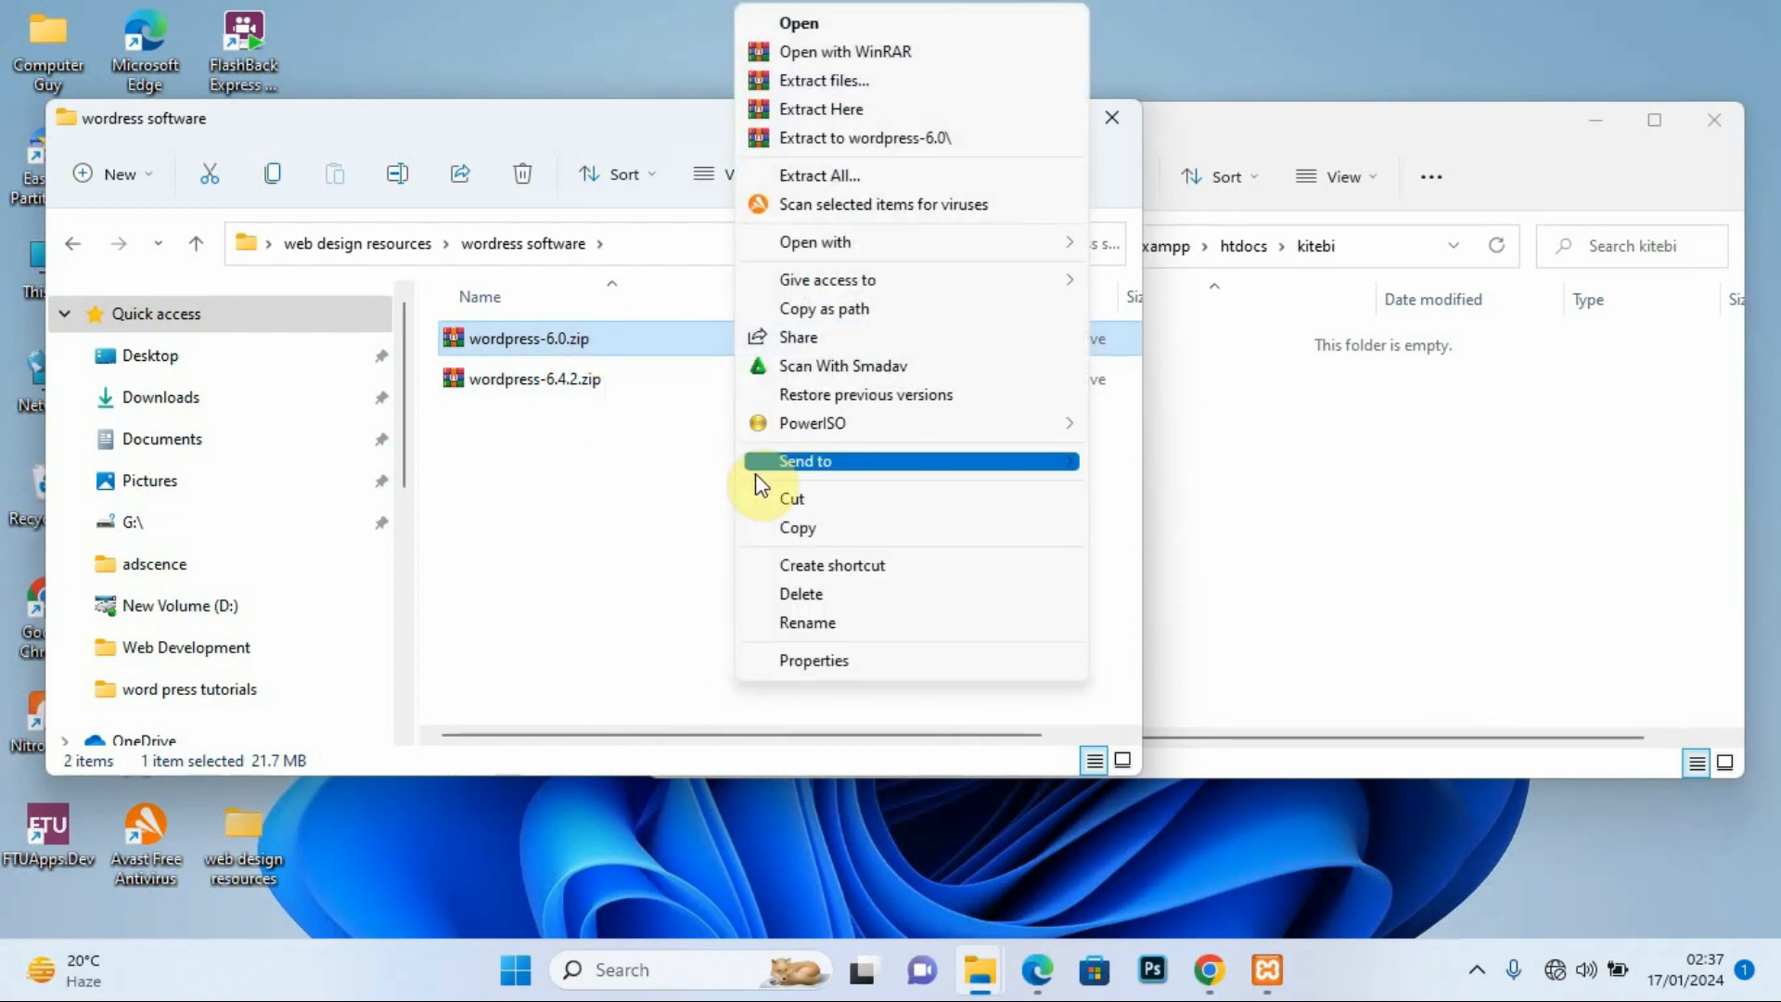
pyautogui.click(858, 138)
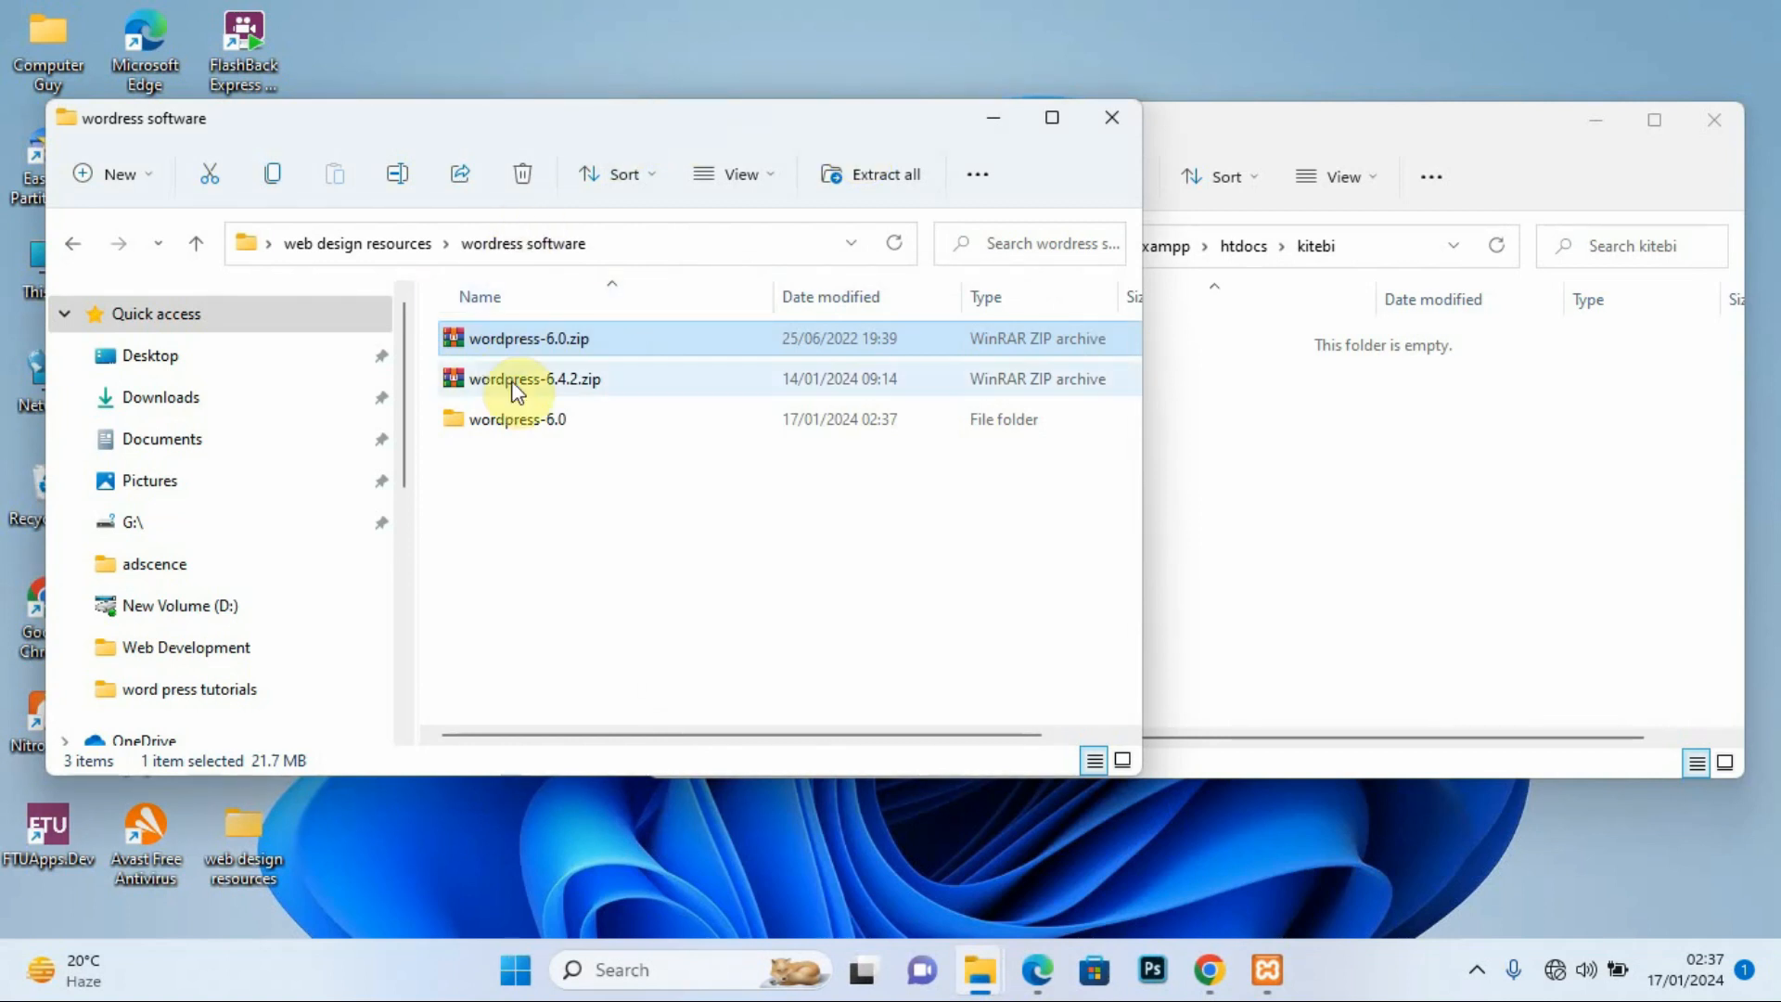
# Step: Open wordpress-6.0\wordpress to show wp-admin, wp-content and wp-includes, then bring the kitebi window forward
pyautogui.doubleClick(549, 419)
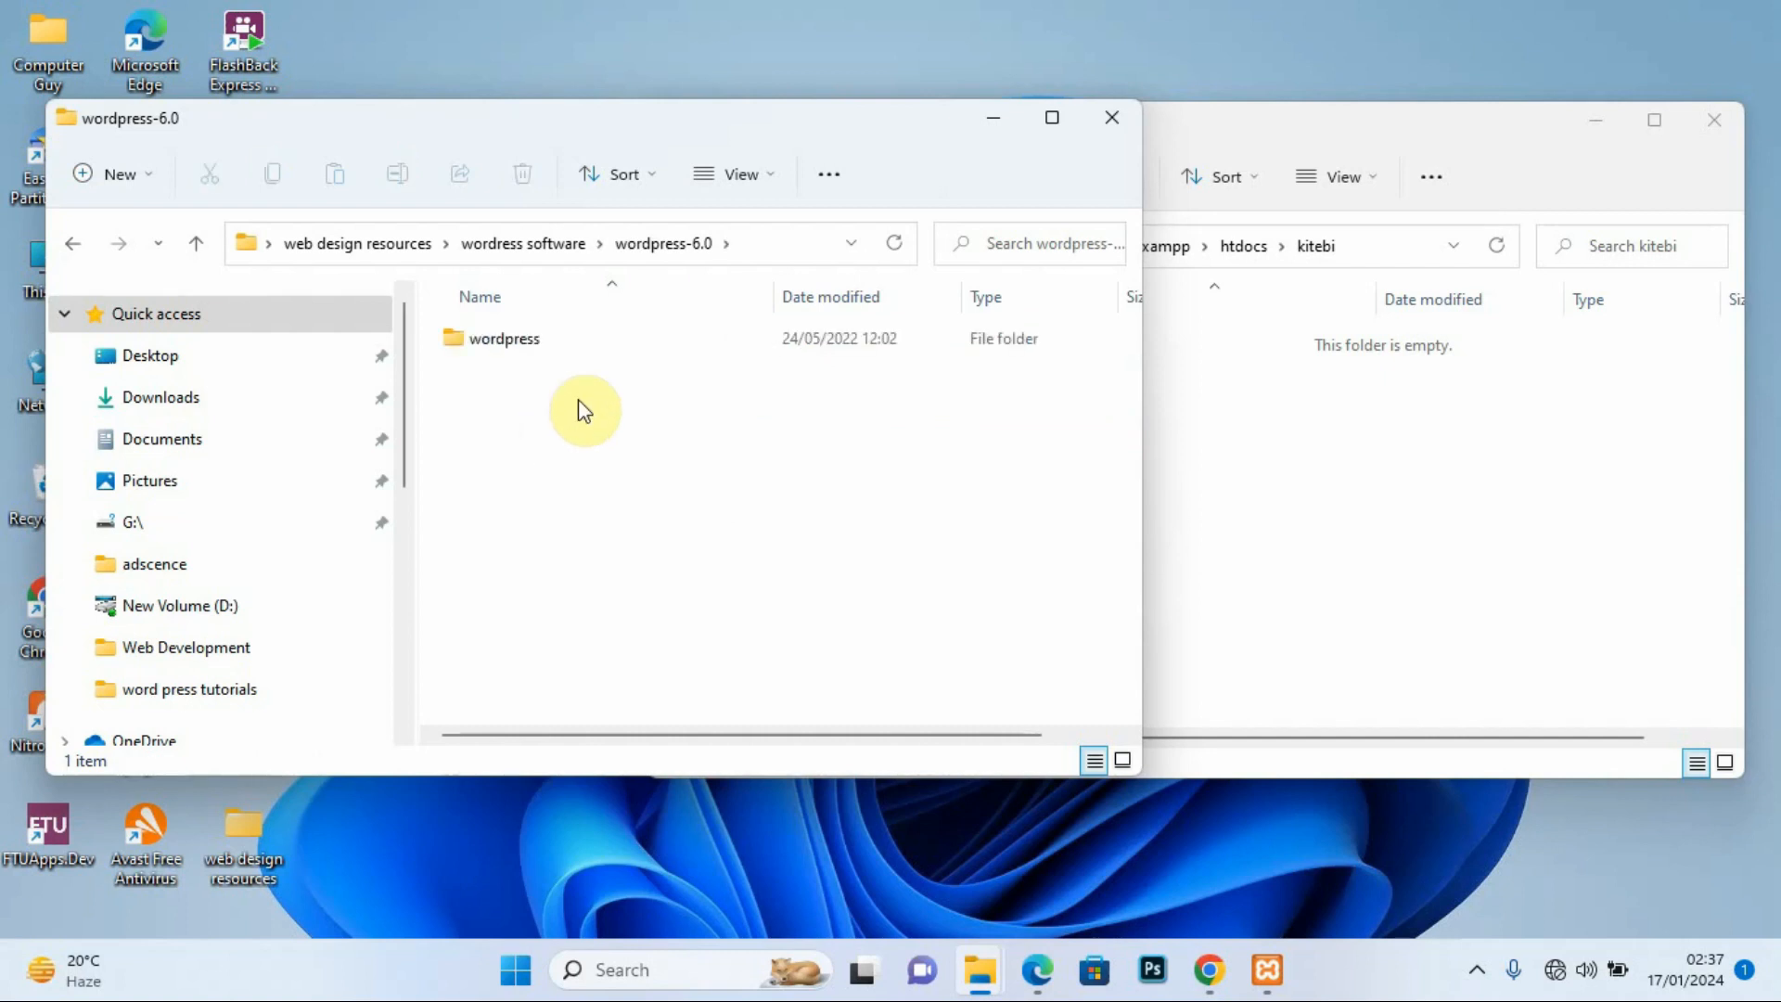
pyautogui.click(536, 341)
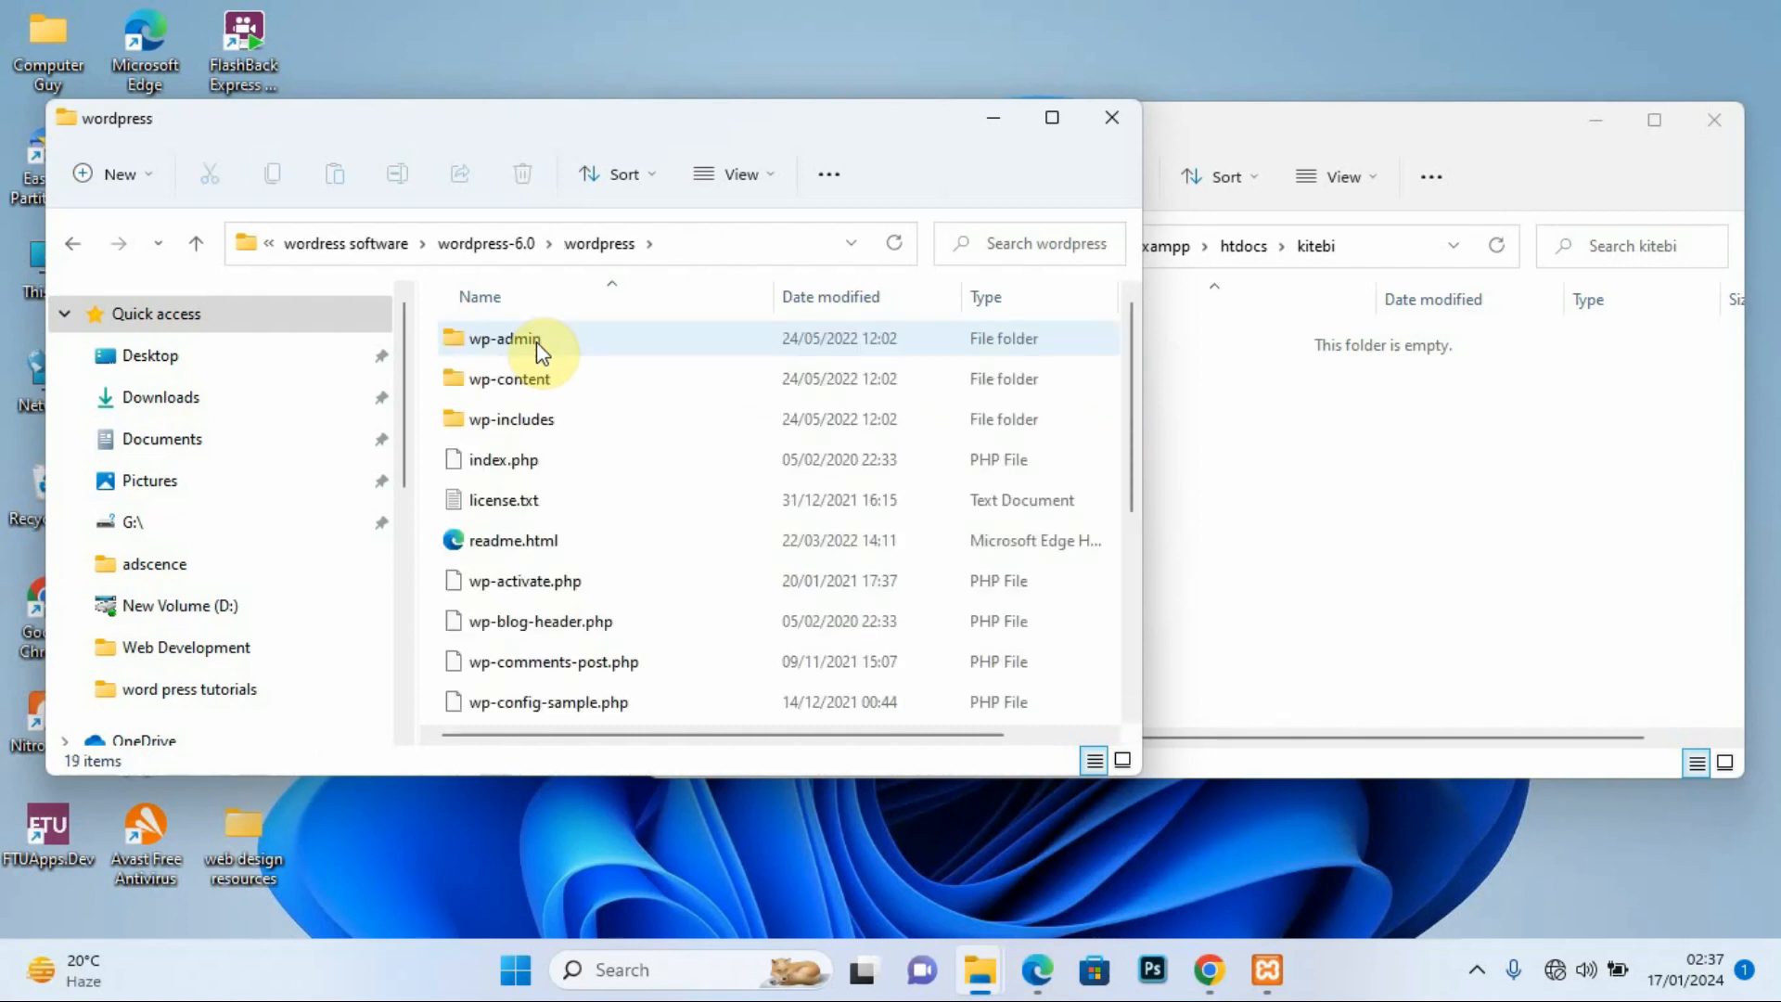
pyautogui.moveTo(1132, 356); pyautogui.dragTo(1139, 318)
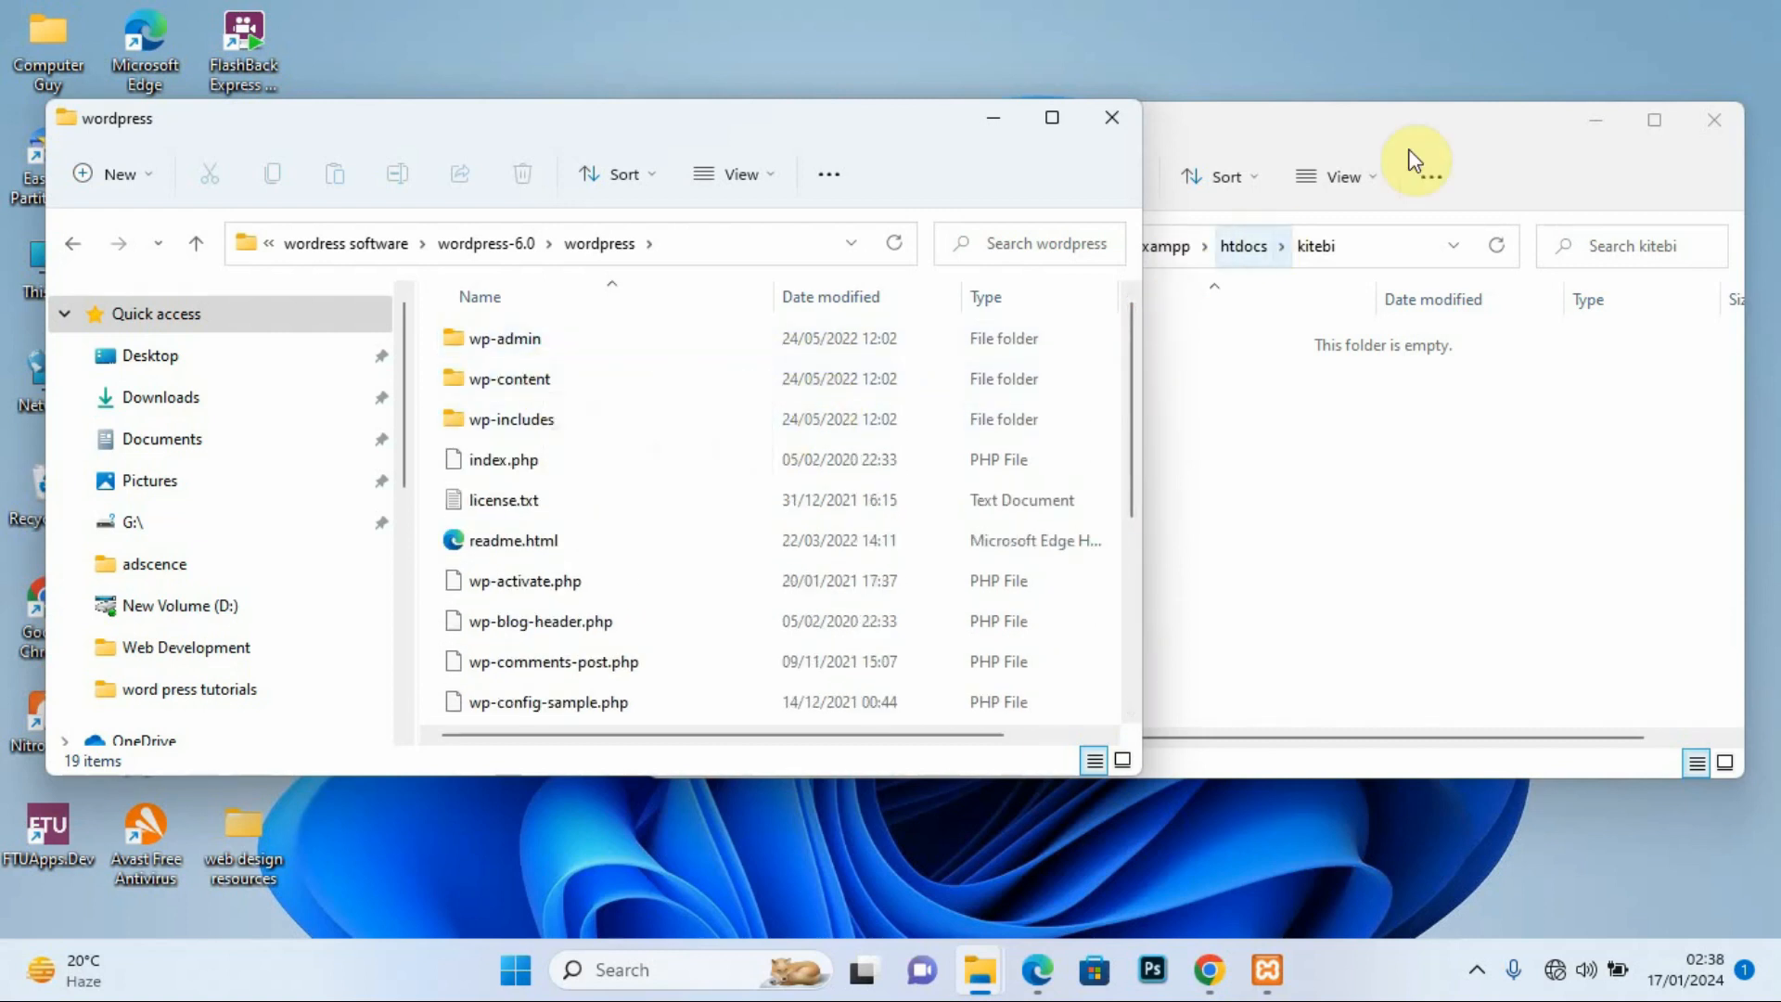
pyautogui.click(1342, 133)
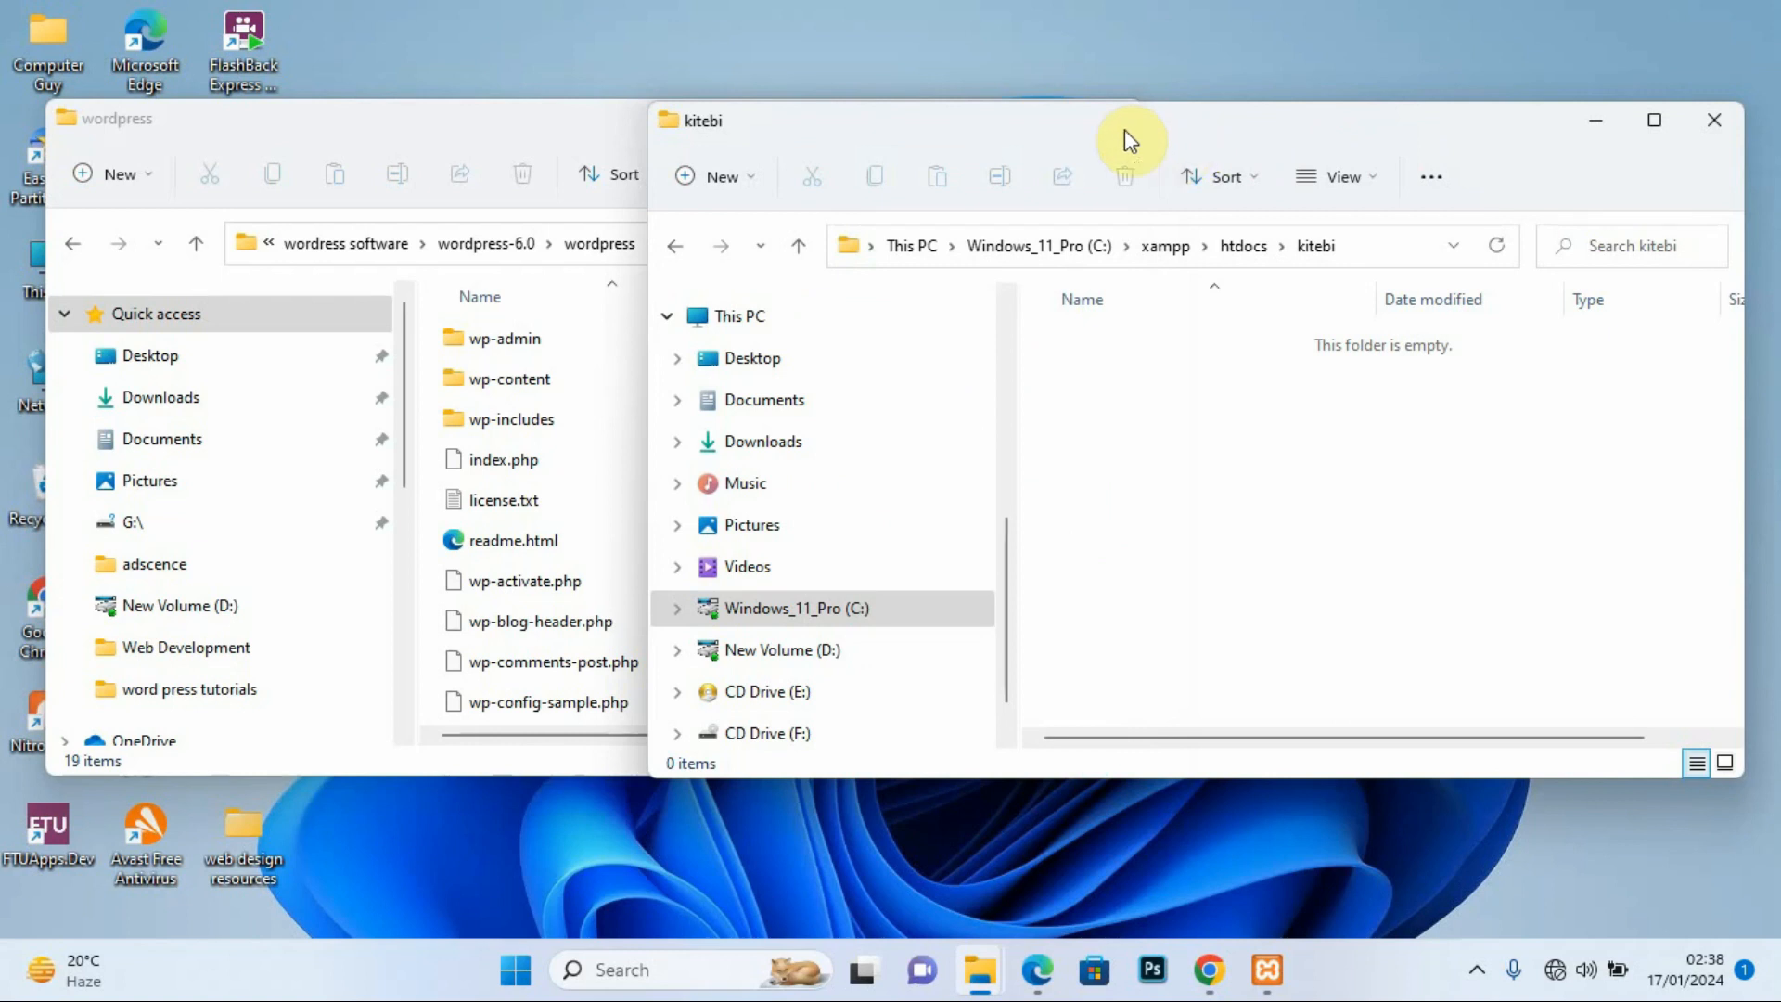
# Step: Copy all 19 extracted WordPress items from the wordpress folder, then bring the empty kitebi window forward
pyautogui.click(447, 341)
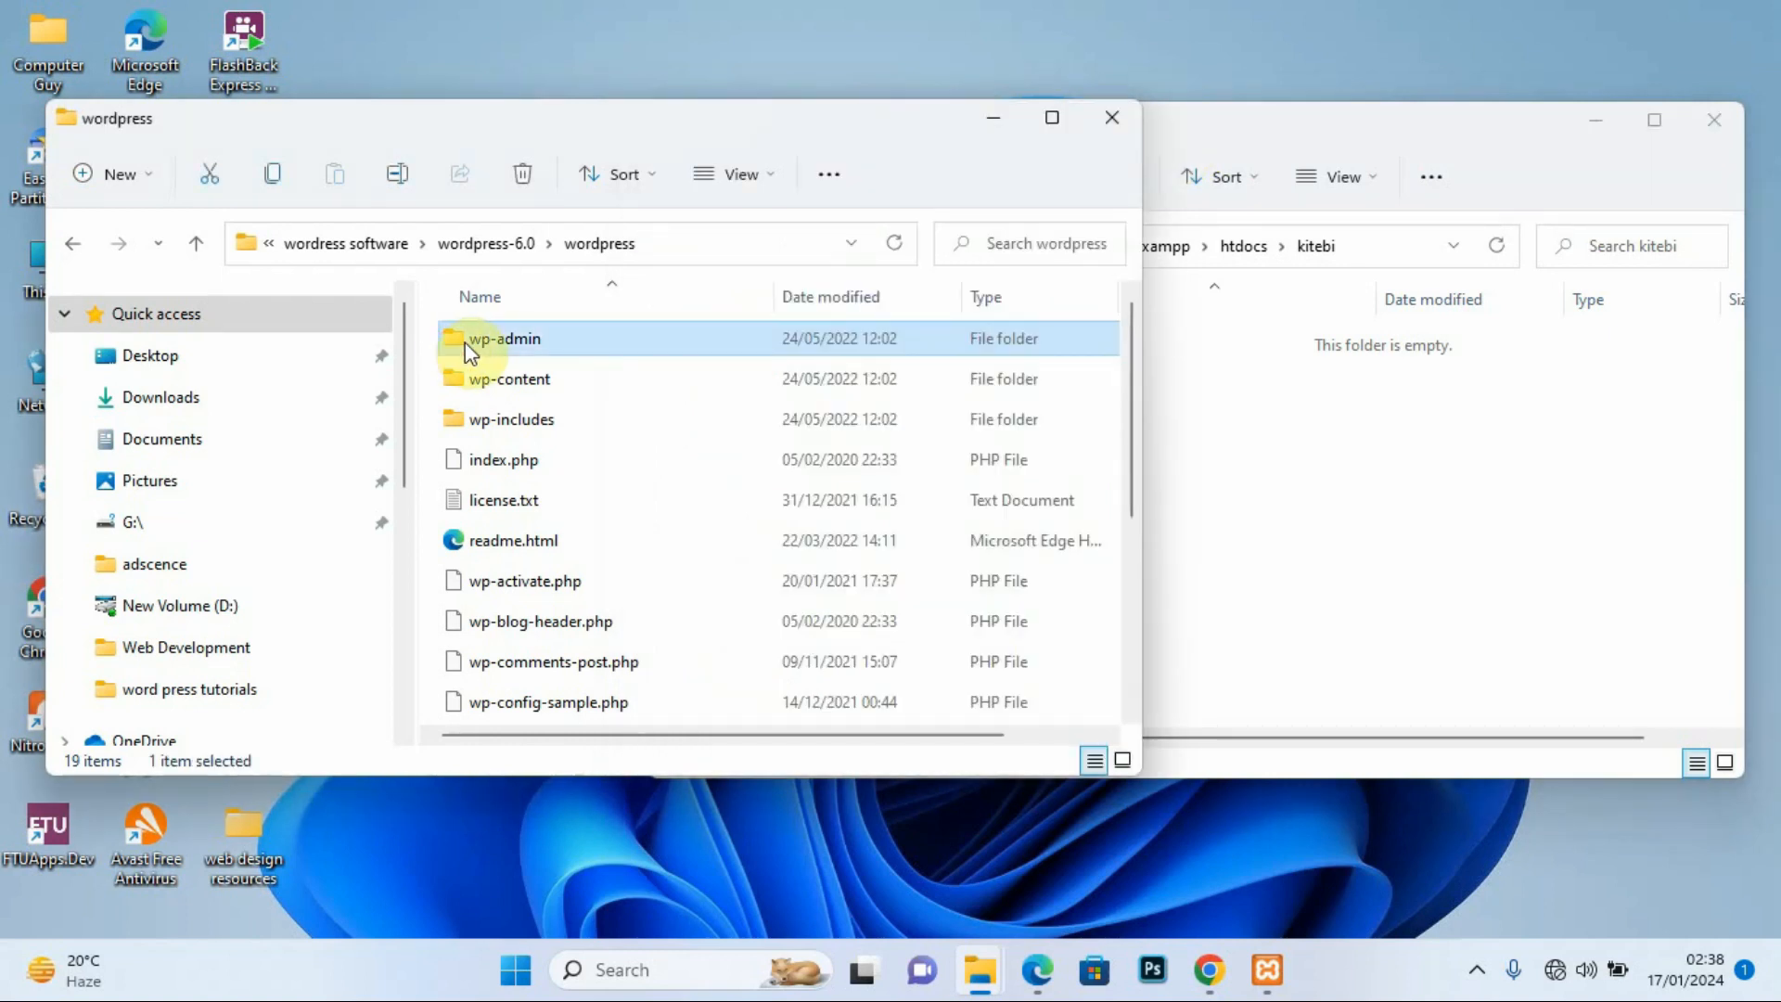
pyautogui.hotkey('ctrl', 'a')
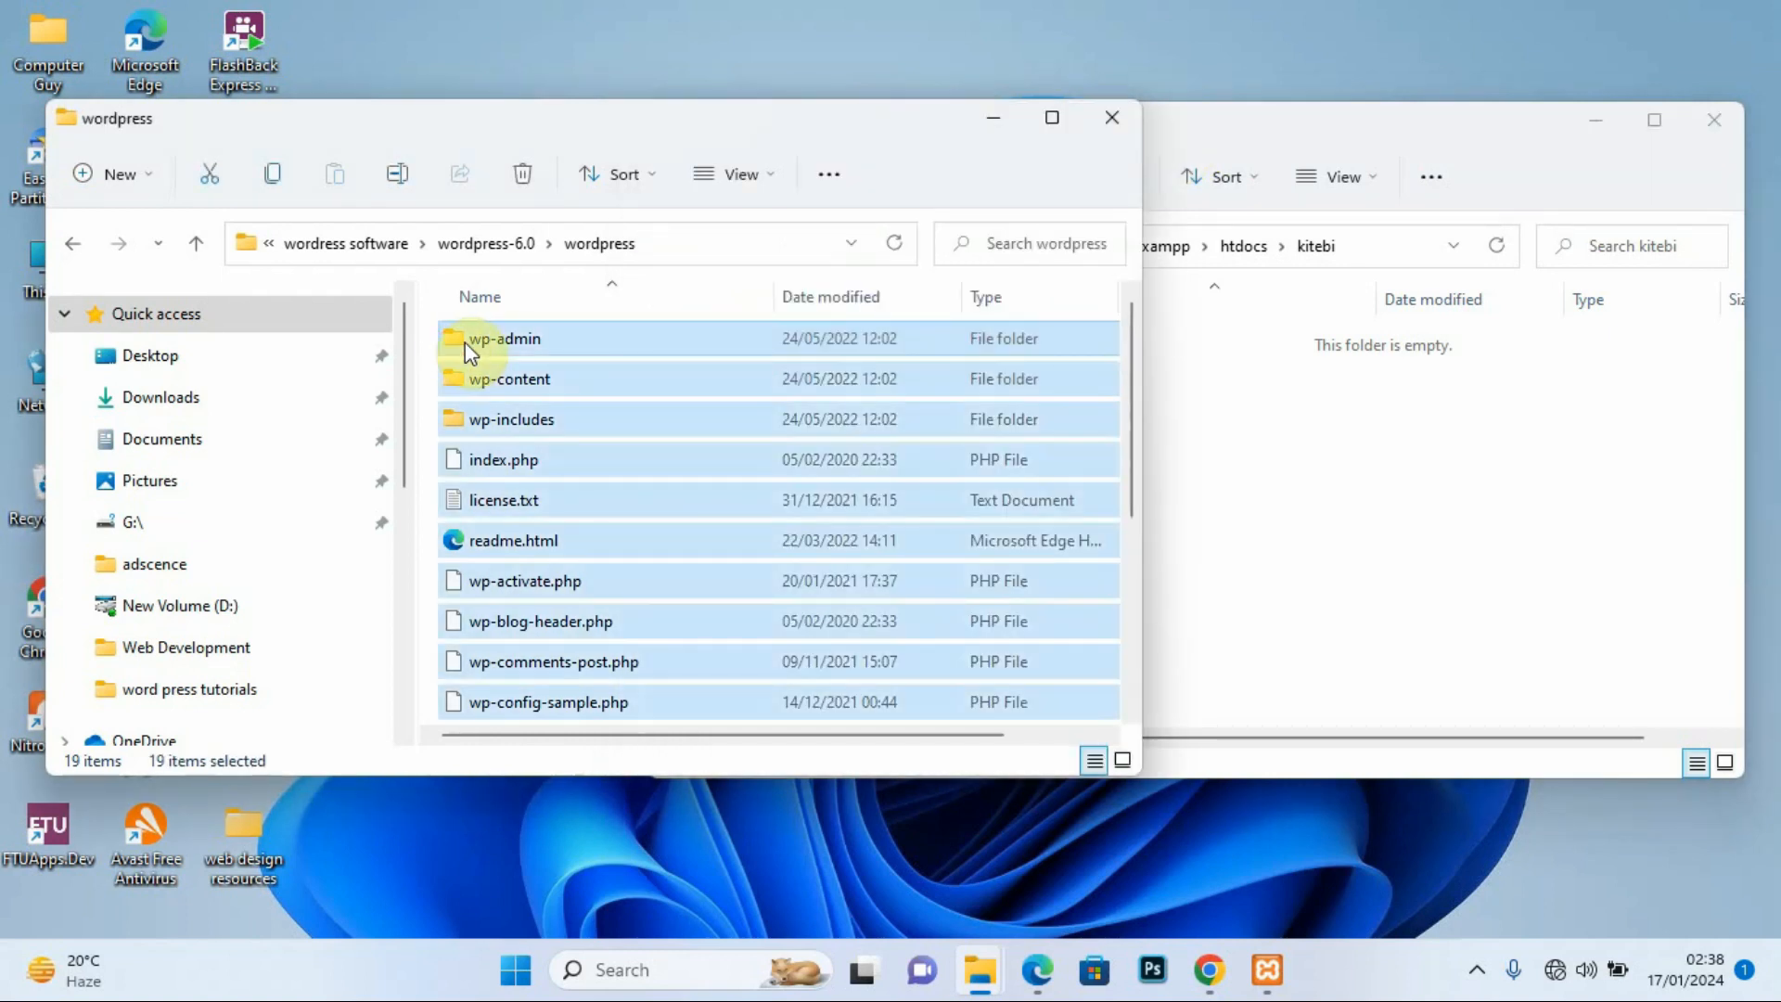
pyautogui.click(521, 356)
pyautogui.rightClick(521, 356)
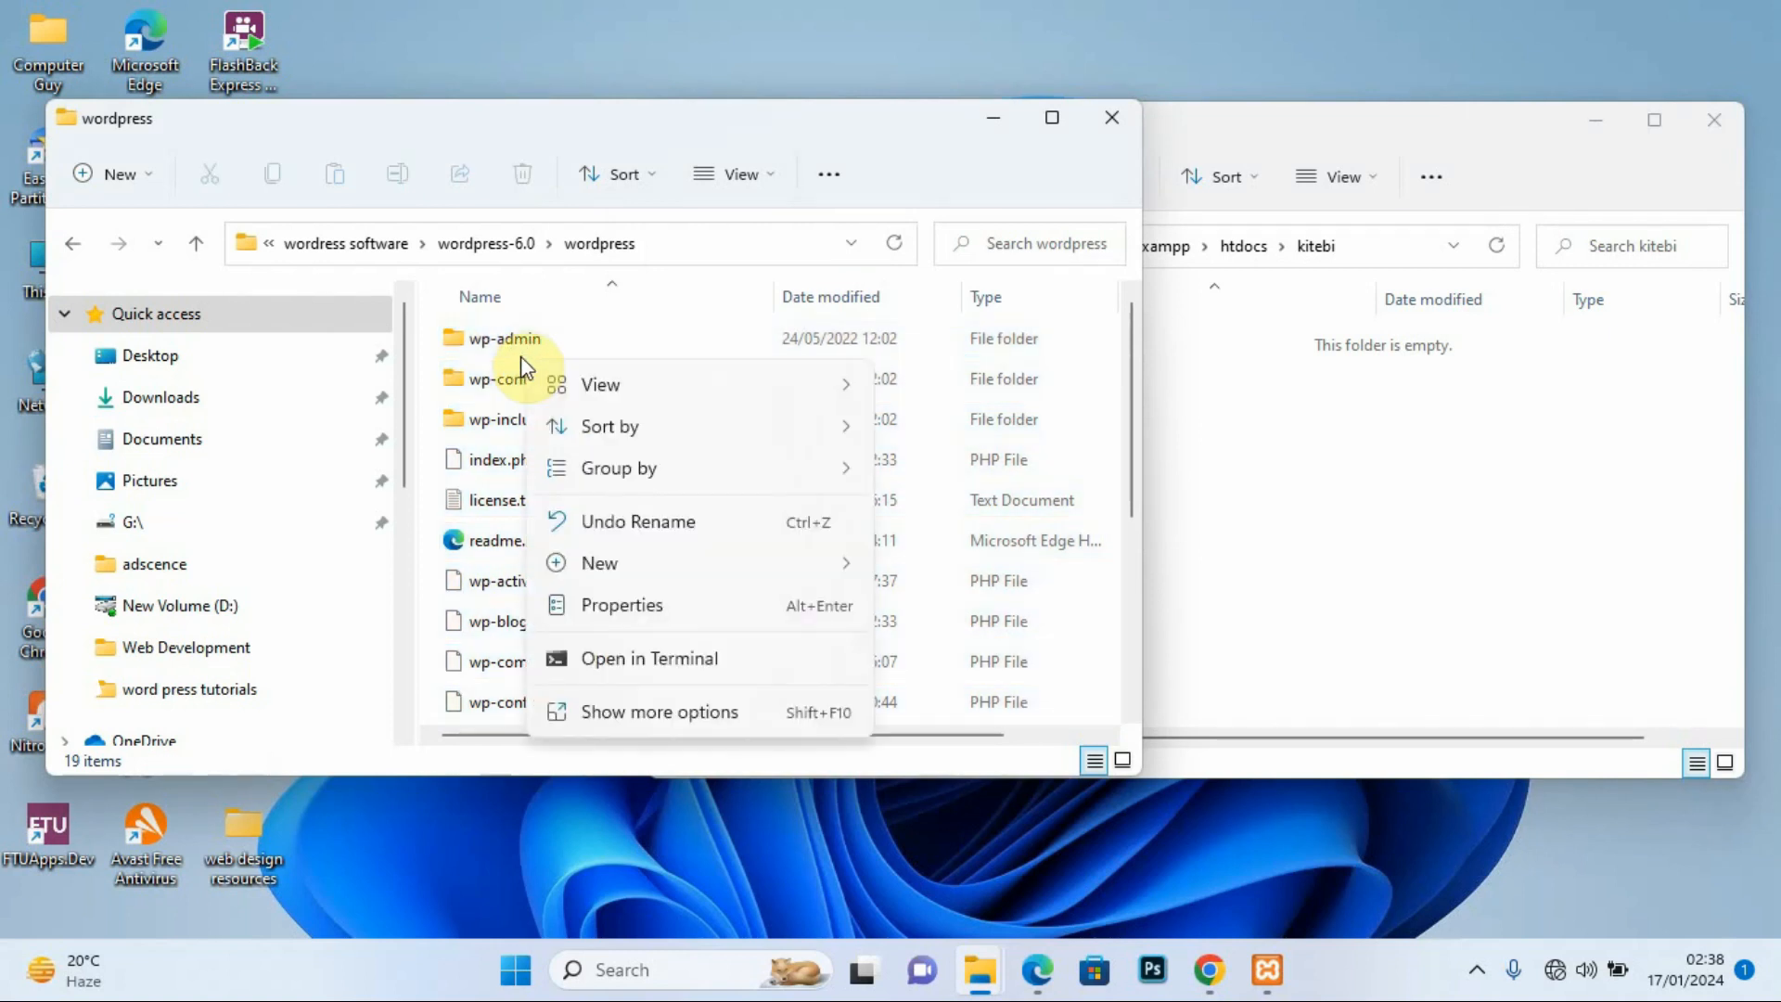
pyautogui.click(465, 339)
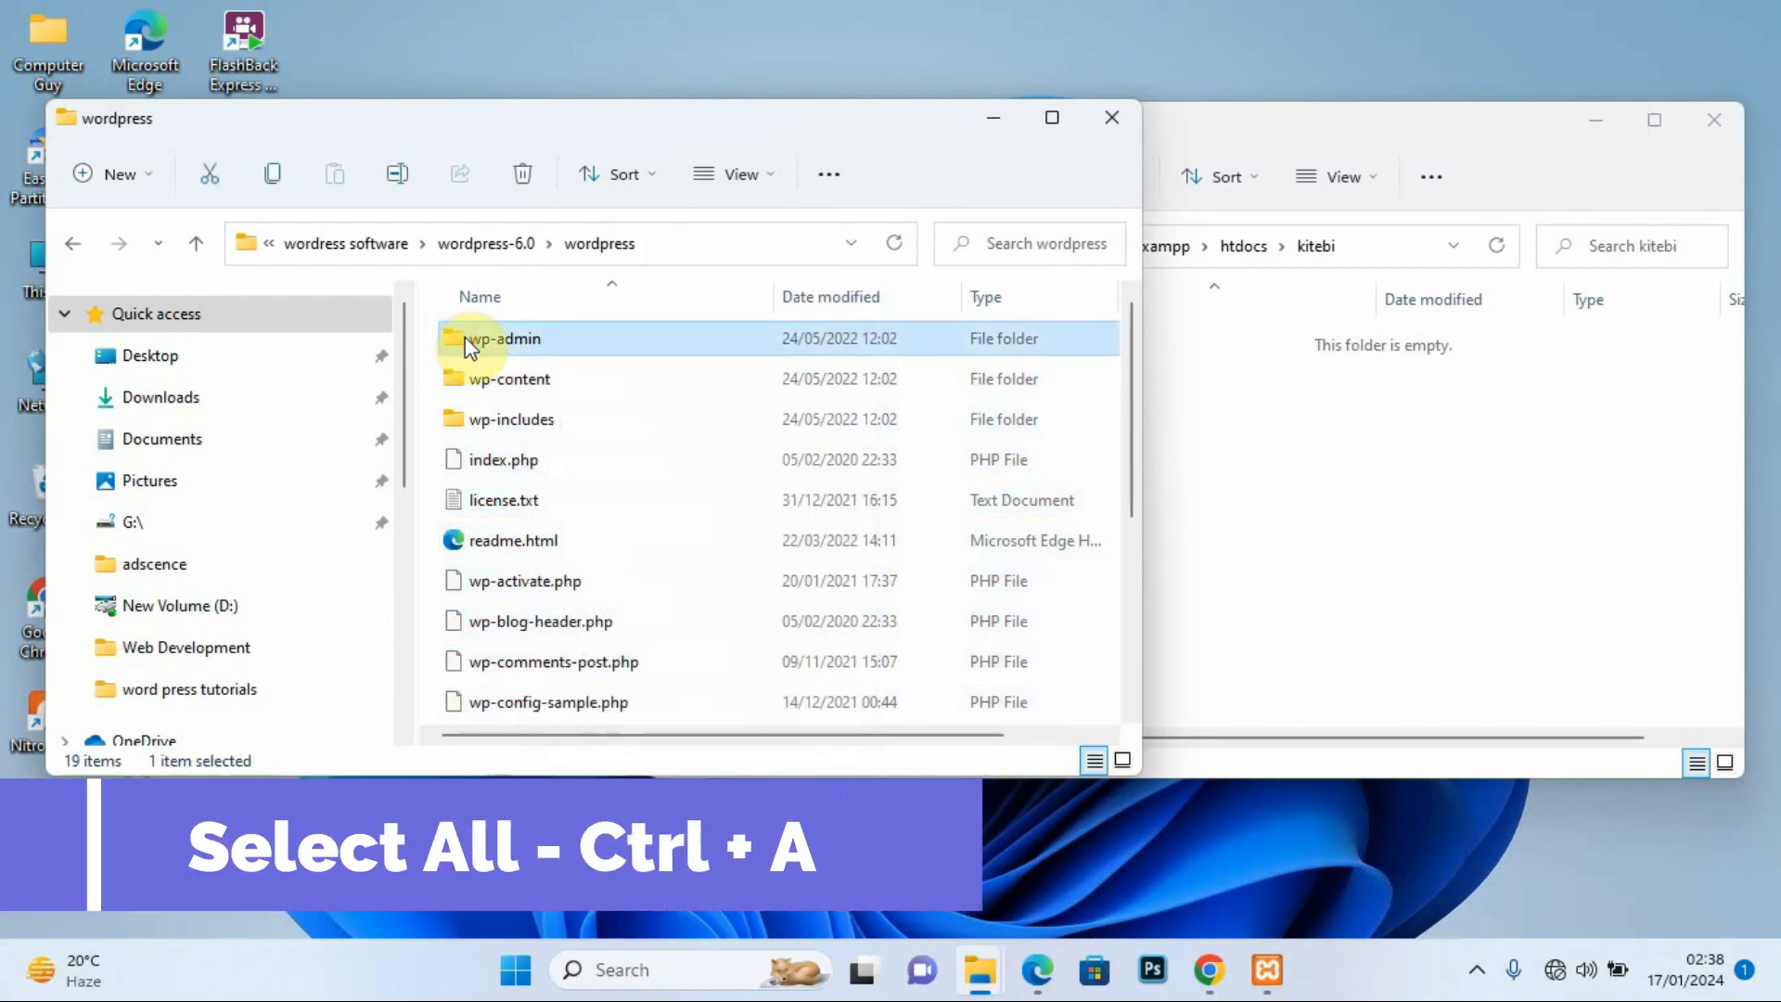
pyautogui.hotkey('ctrl', 'a')
pyautogui.rightClick(464, 340)
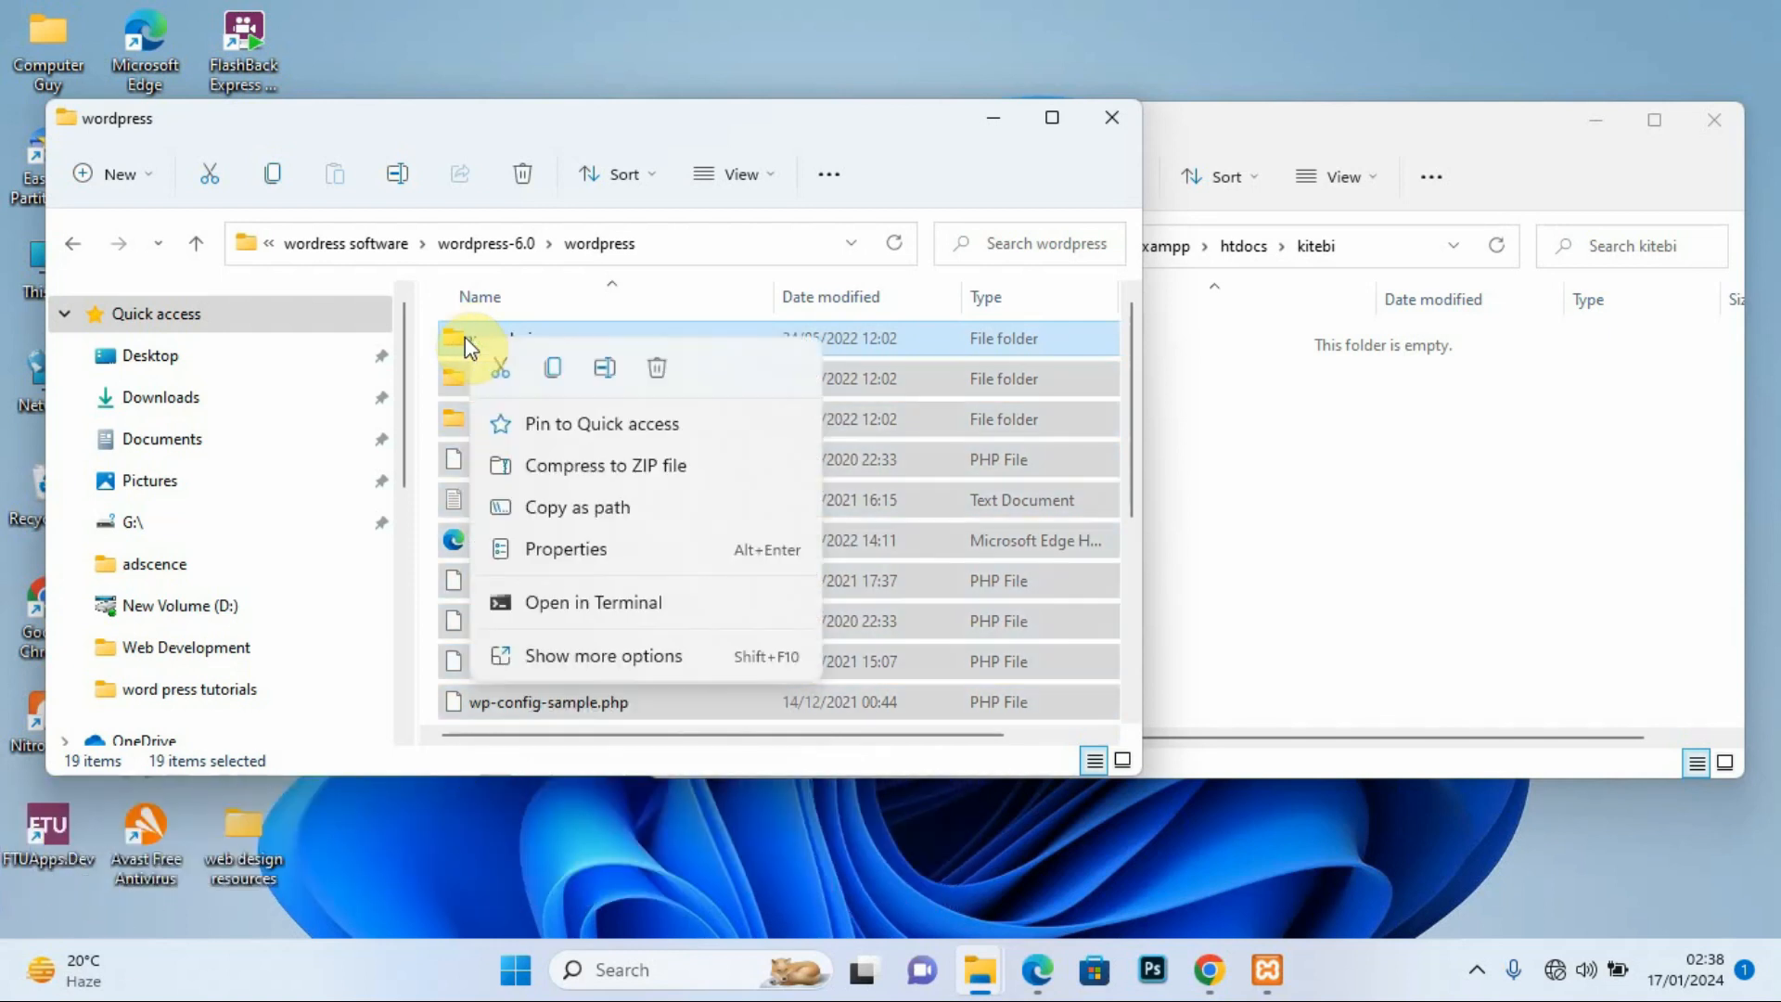
pyautogui.click(548, 367)
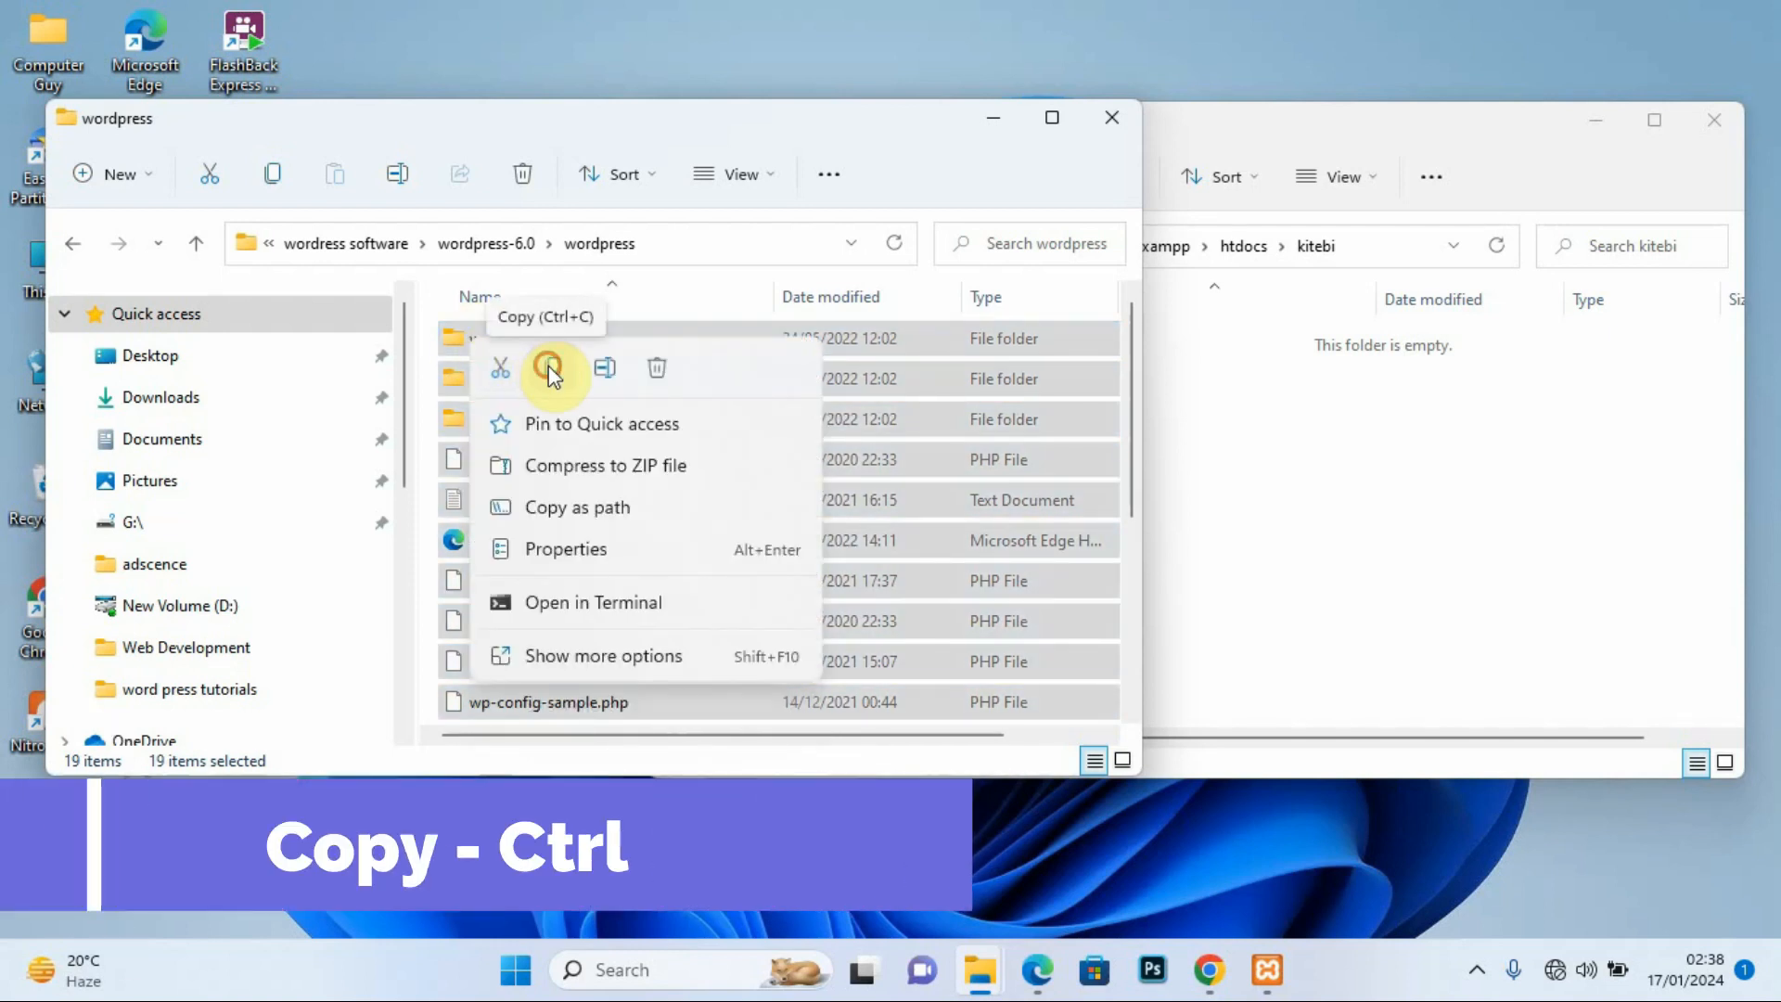
pyautogui.click(1306, 454)
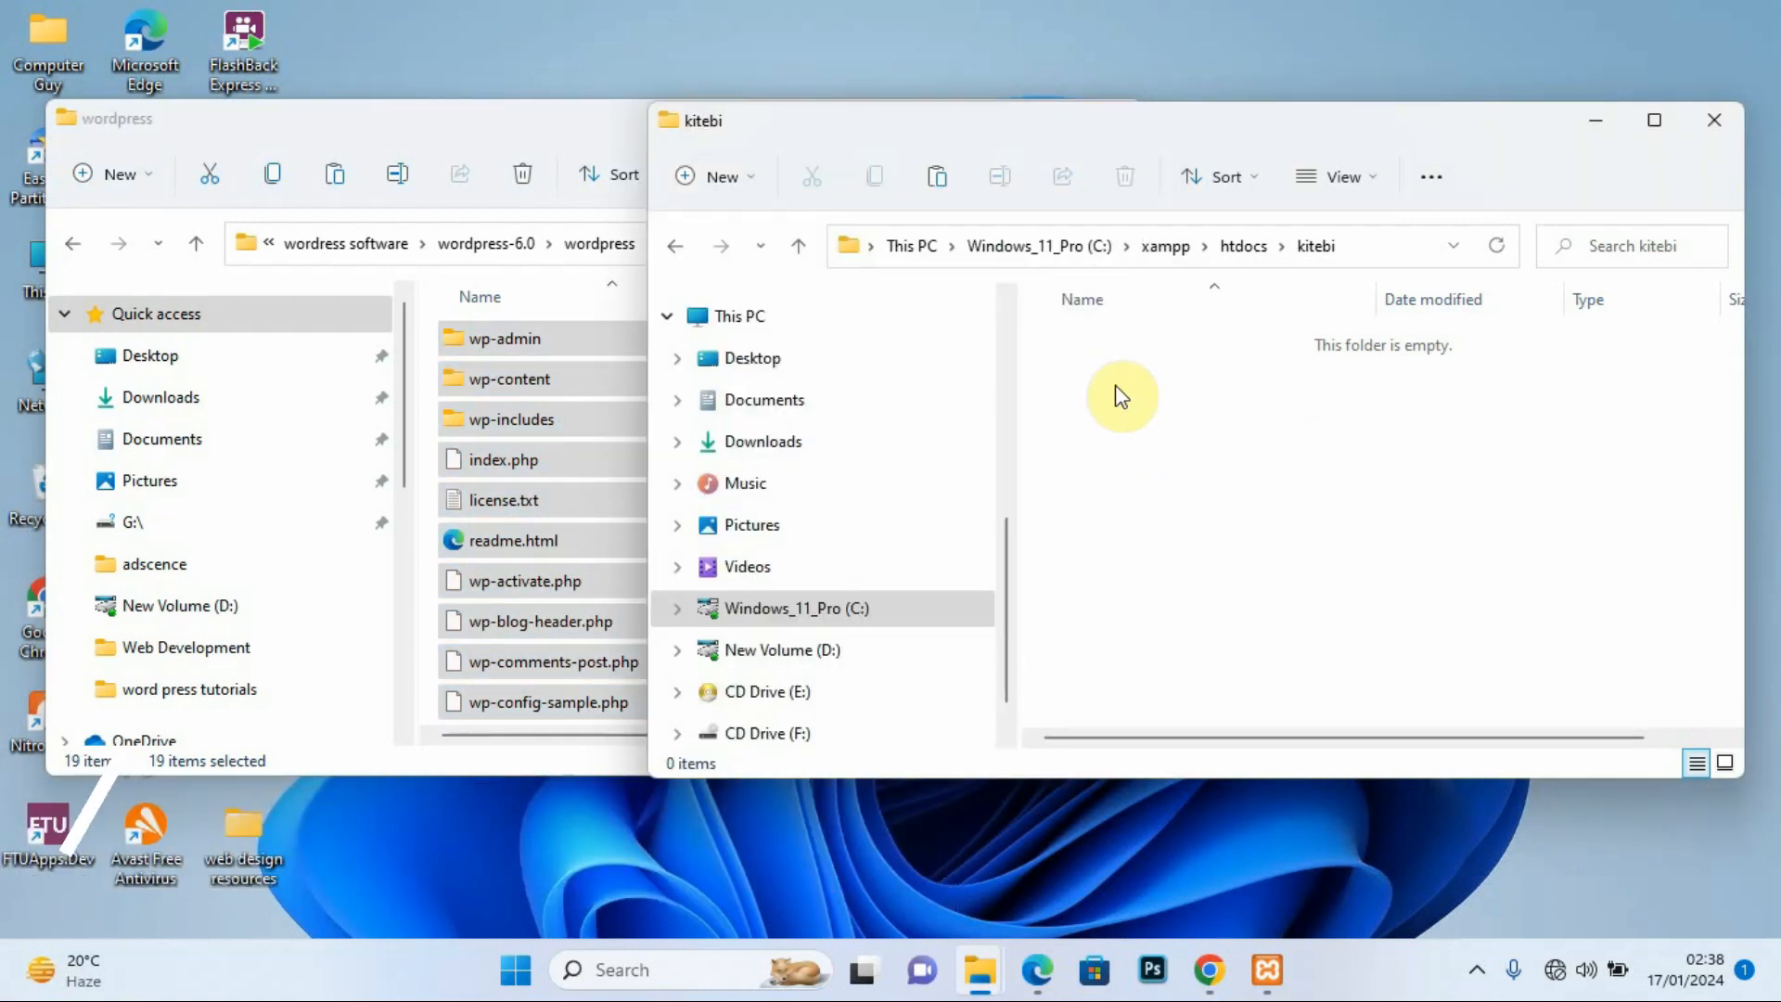
# Step: Paste the copied WordPress files into the empty kitebi folder
pyautogui.rightClick(1143, 390)
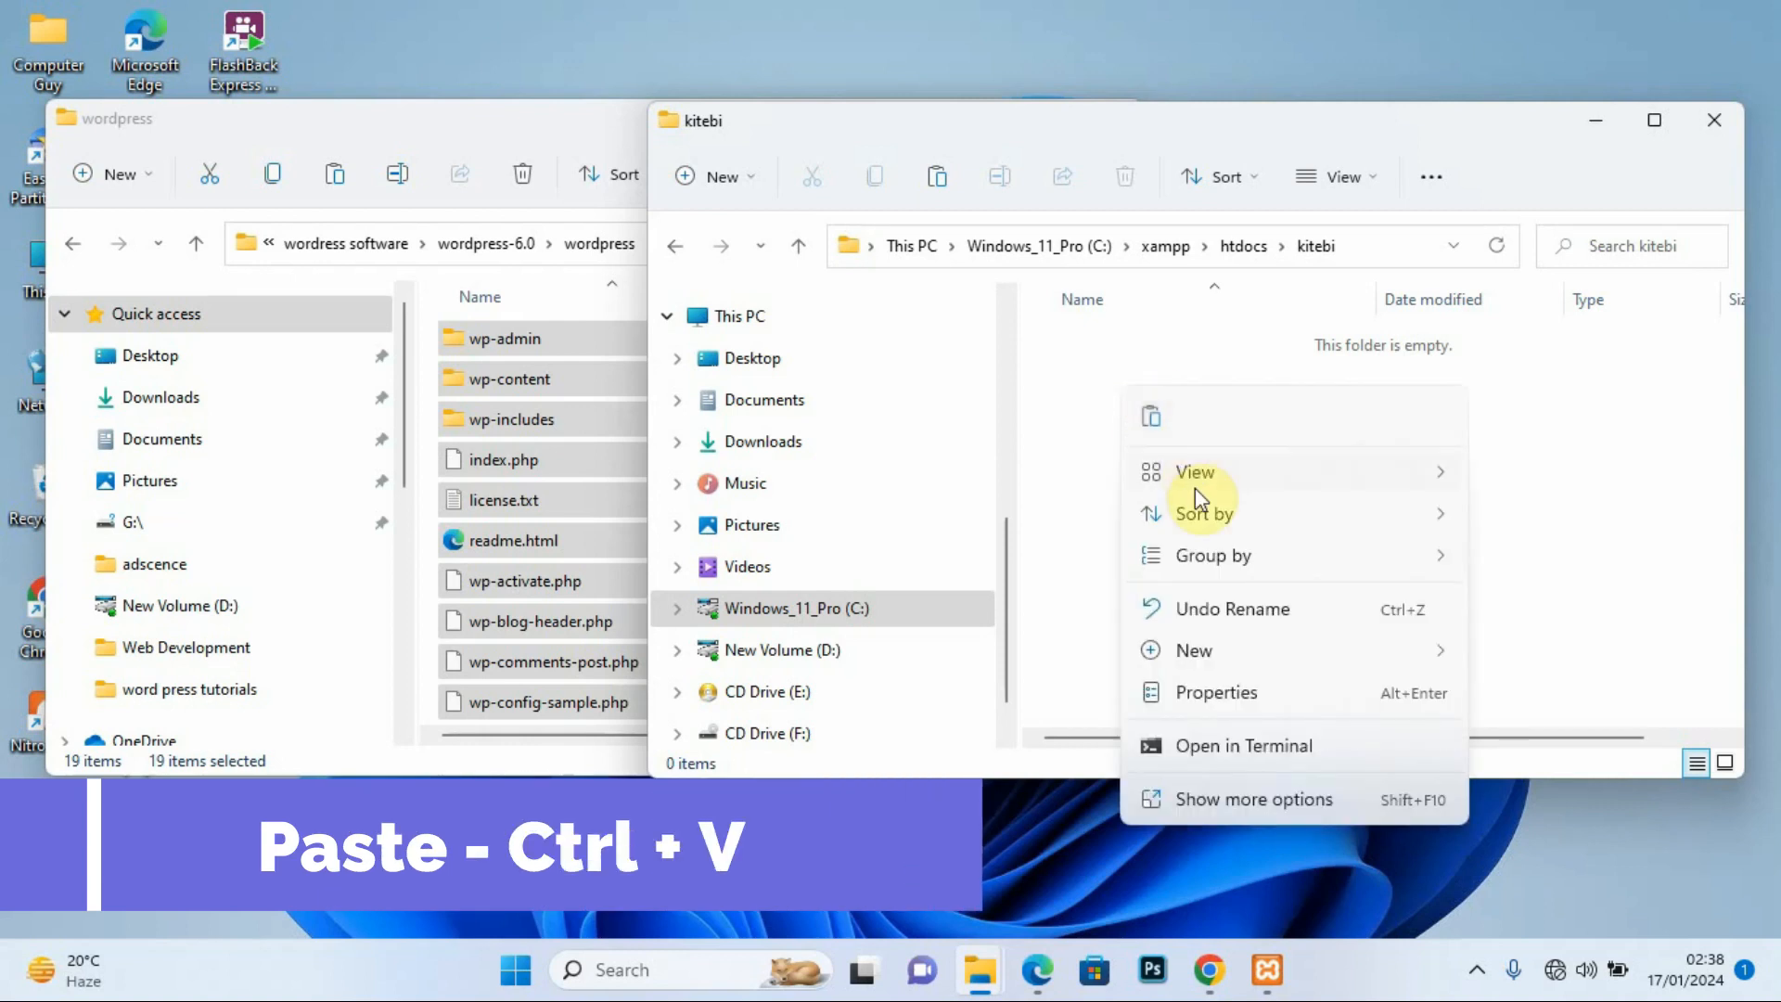
pyautogui.click(1150, 423)
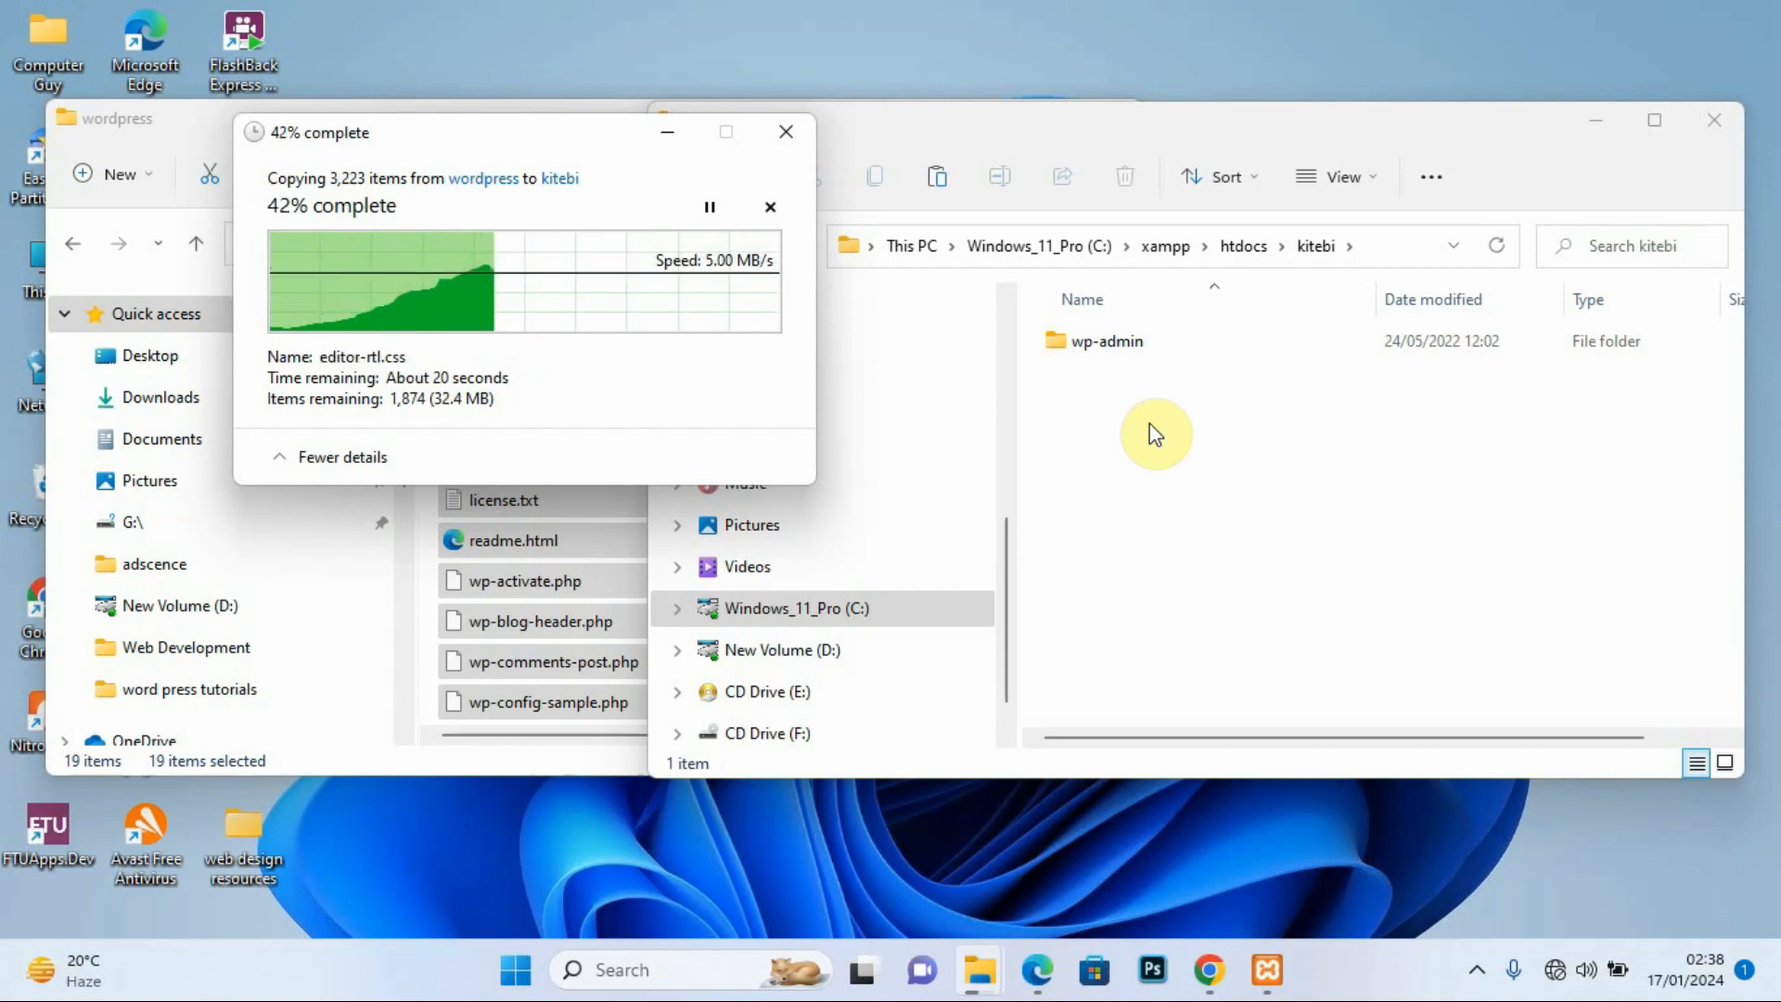
pyautogui.click(1104, 132)
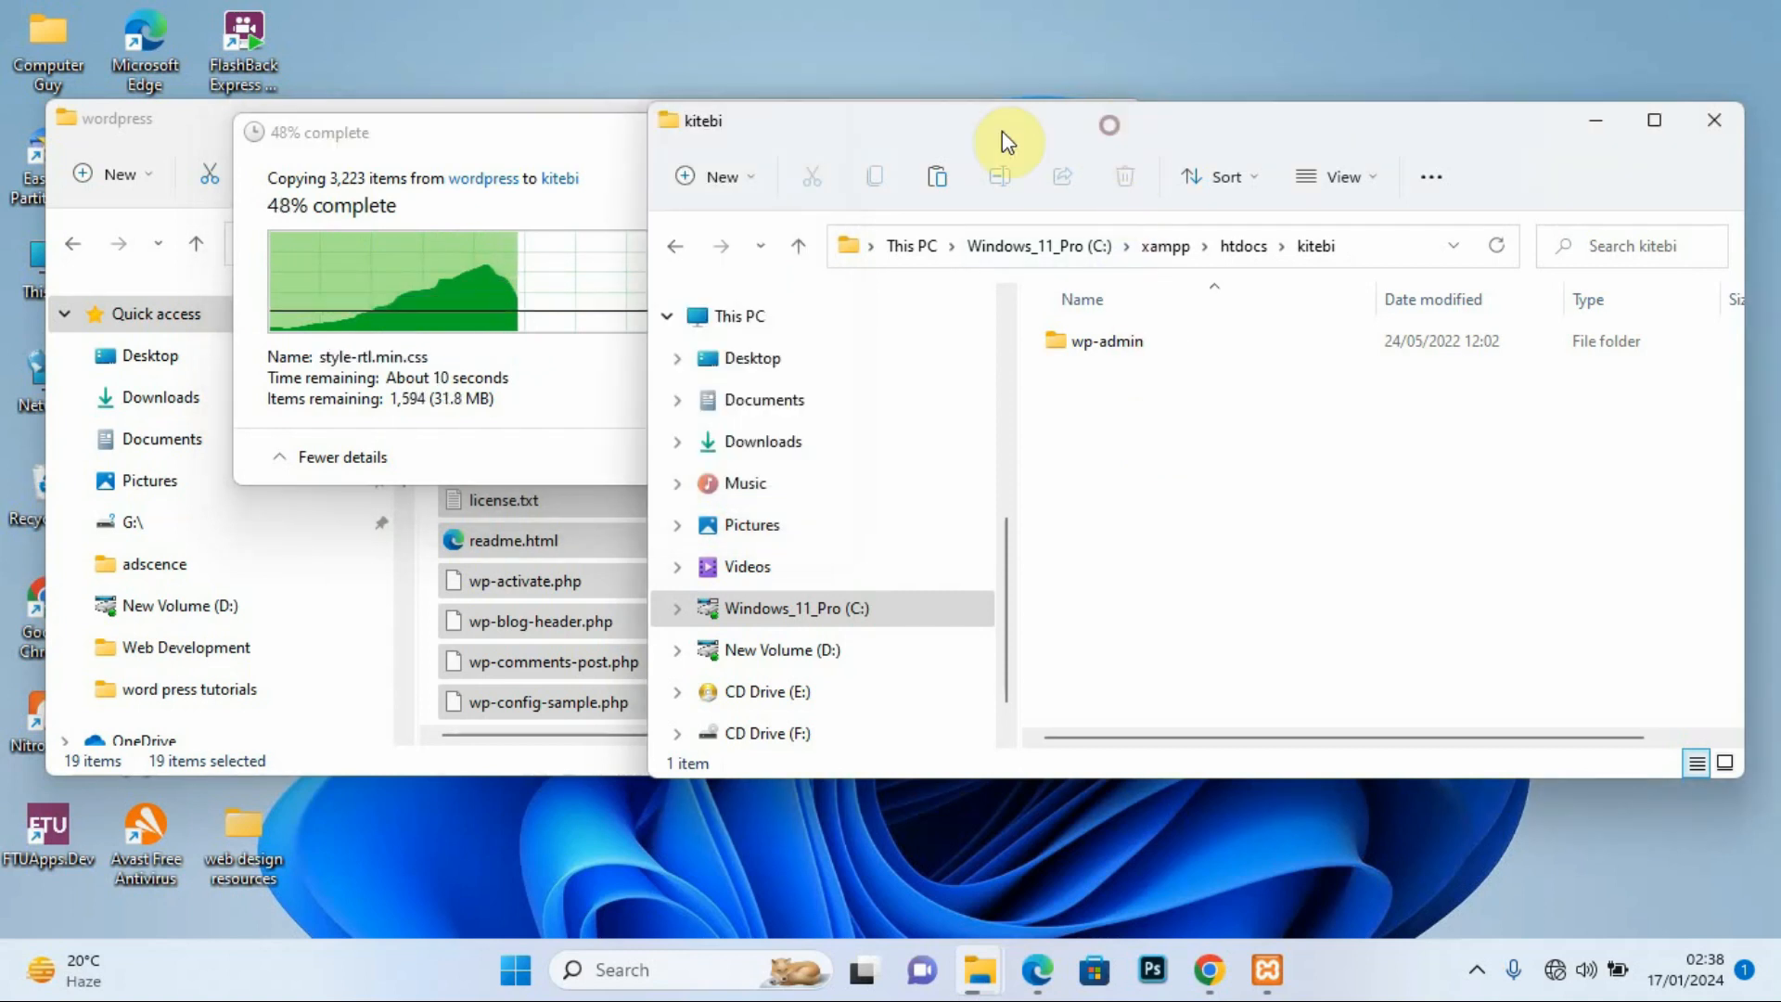
# Step: Check that kitebi now holds all 19 copied items, then return to the htdocs listing
pyautogui.click(664, 247)
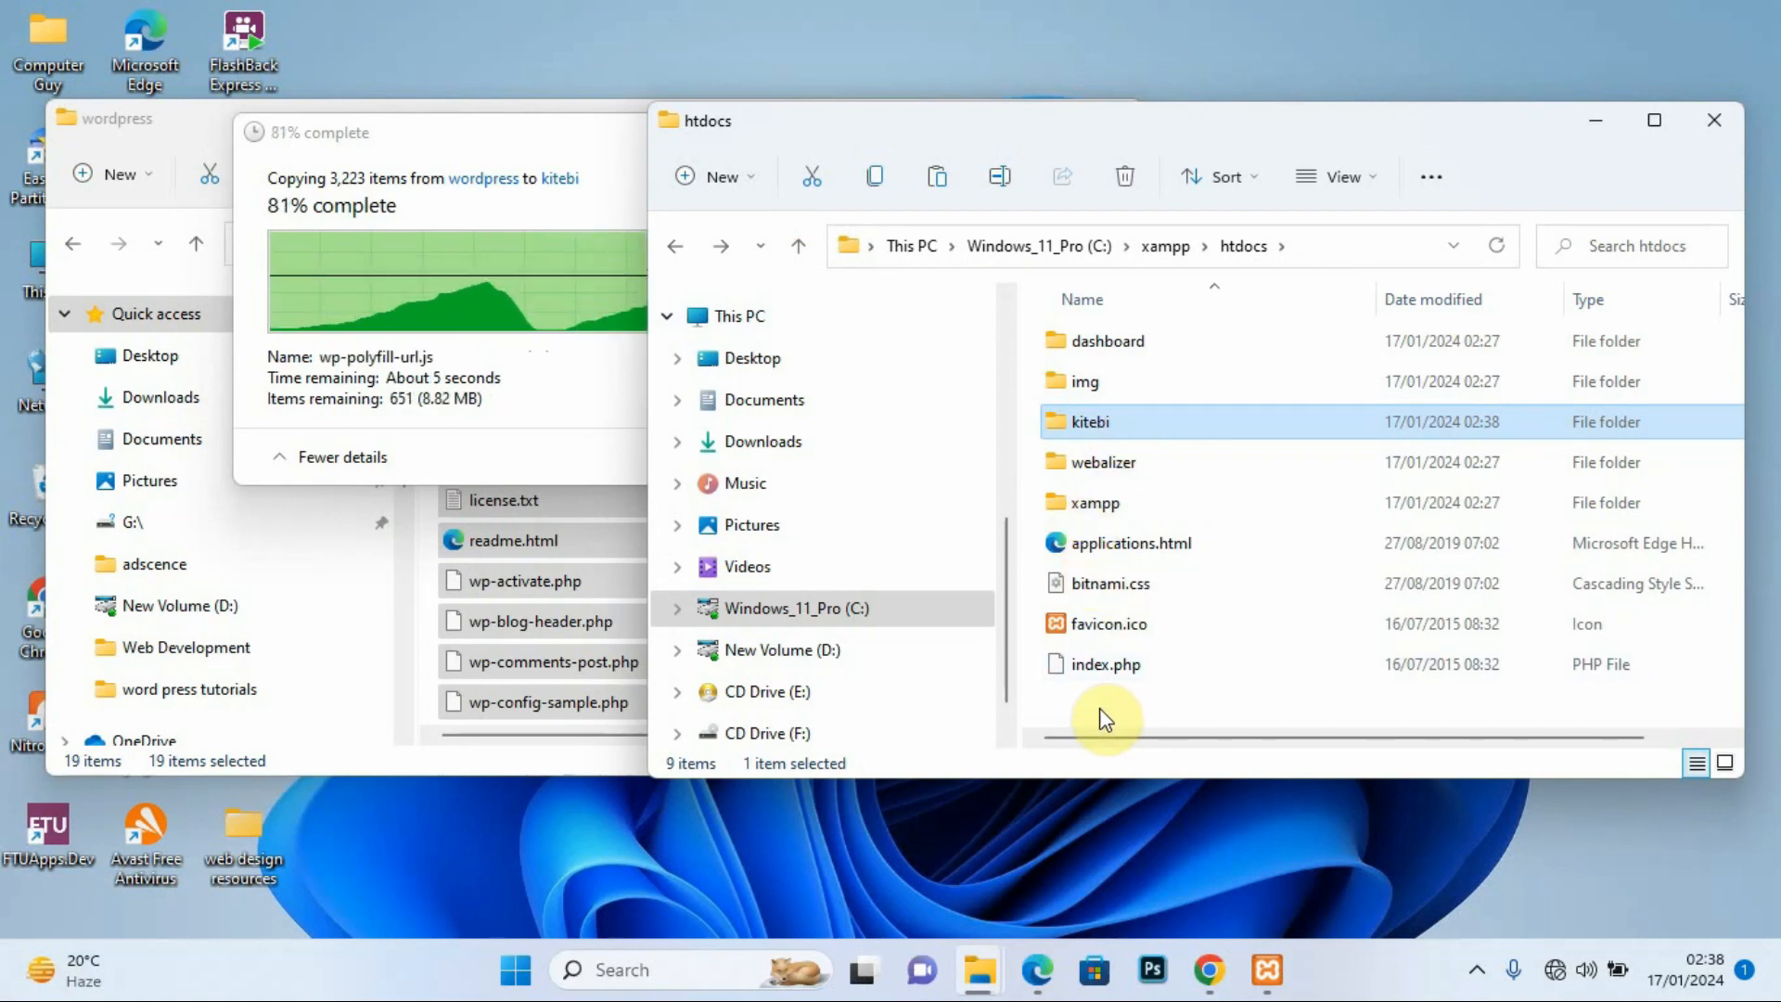
pyautogui.doubleClick(1134, 423)
pyautogui.moveTo(1278, 125); pyautogui.dragTo(1278, 104)
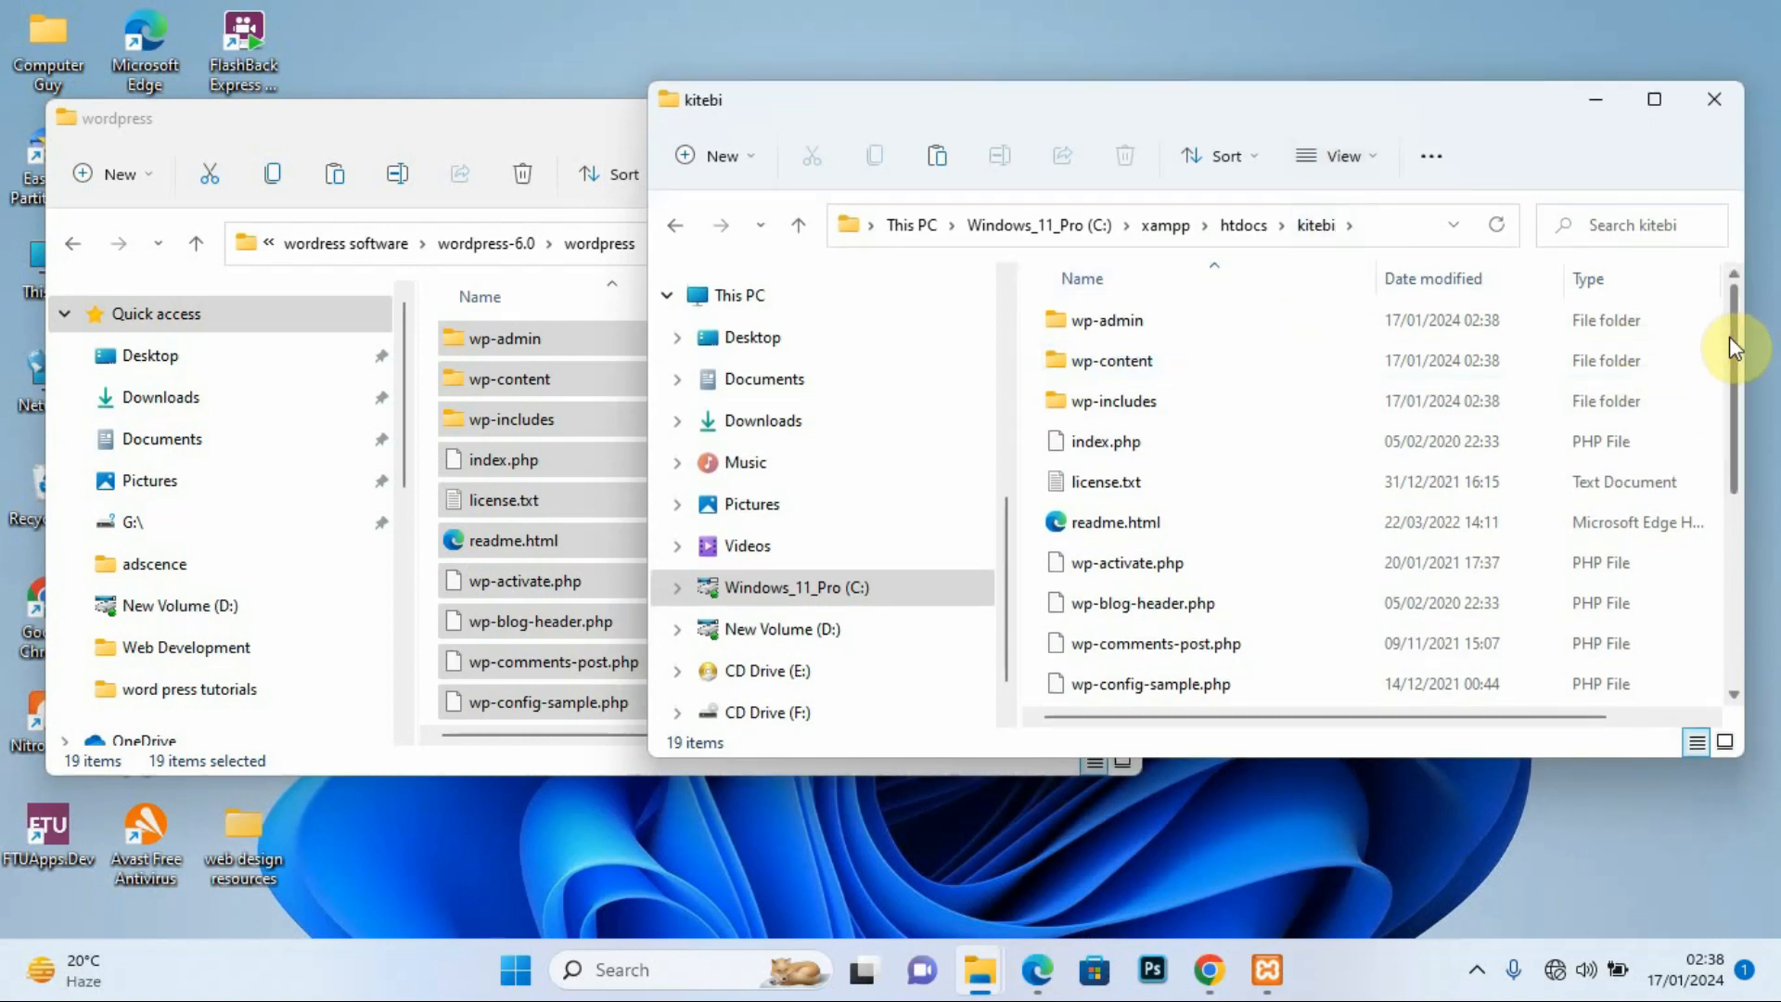
pyautogui.moveTo(1729, 348); pyautogui.dragTo(1739, 547)
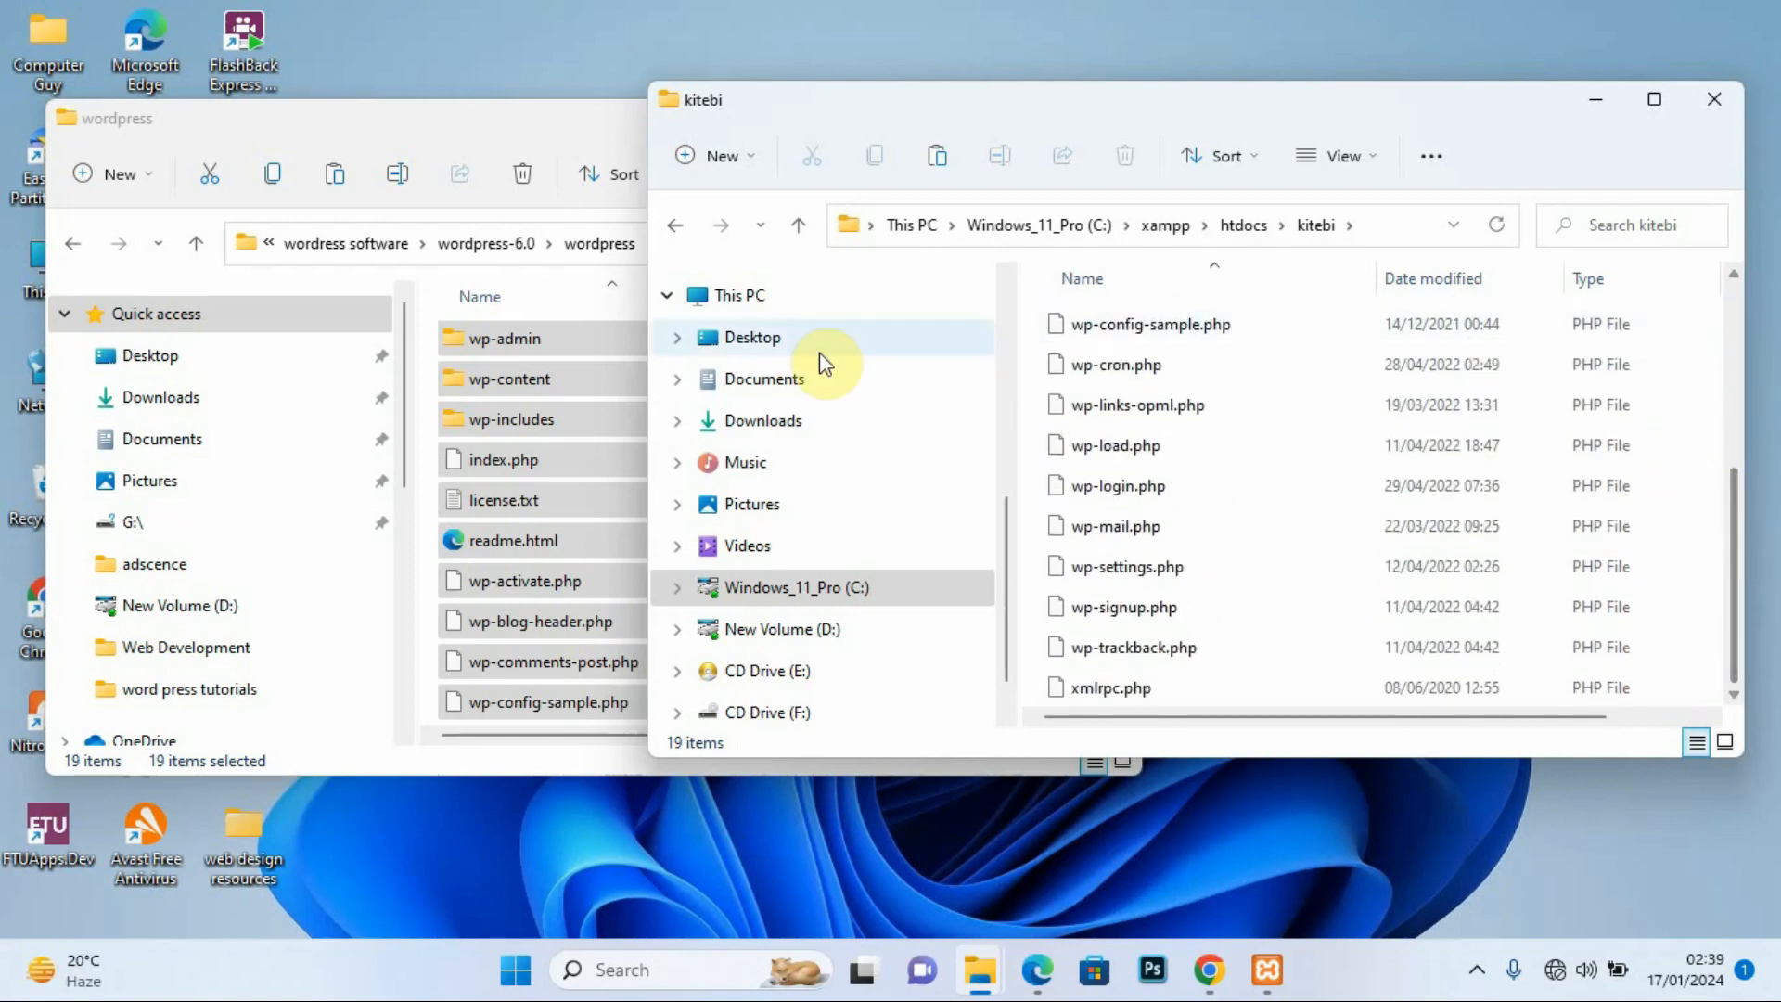
pyautogui.click(675, 225)
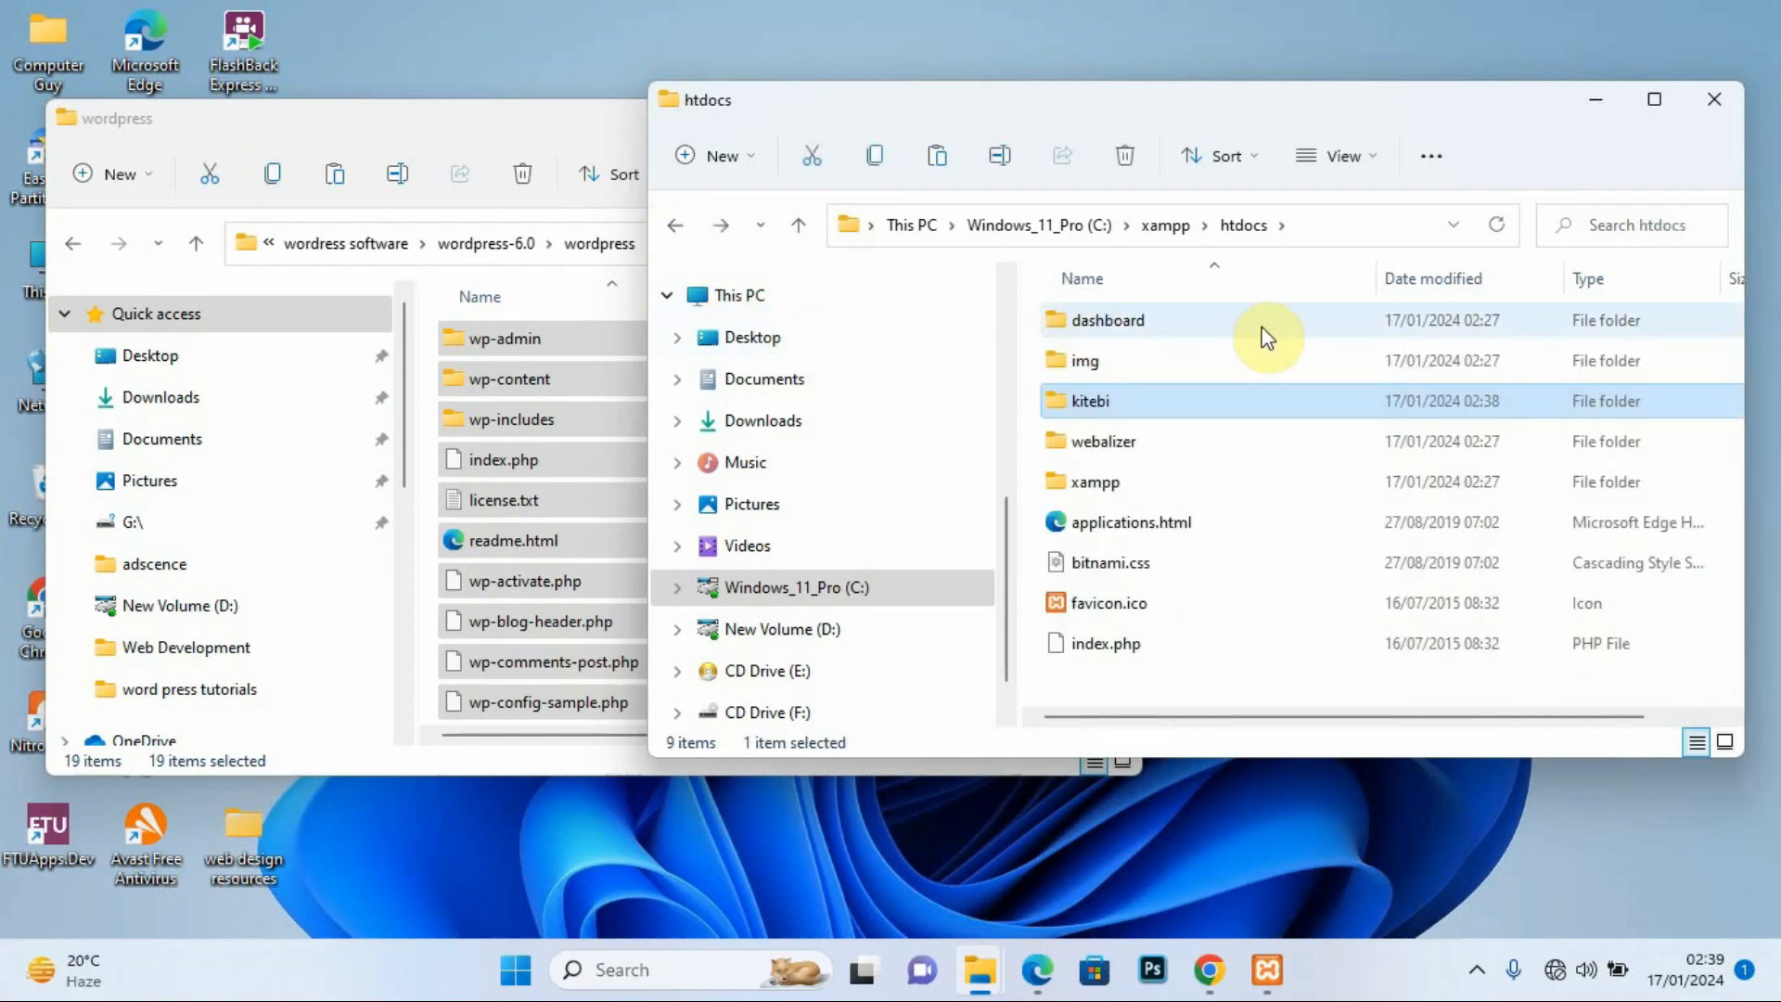
# Step: Minimize the htdocs and wordpress Explorer windows and bring Chrome on wordpress.org to the front
pyautogui.click(1590, 102)
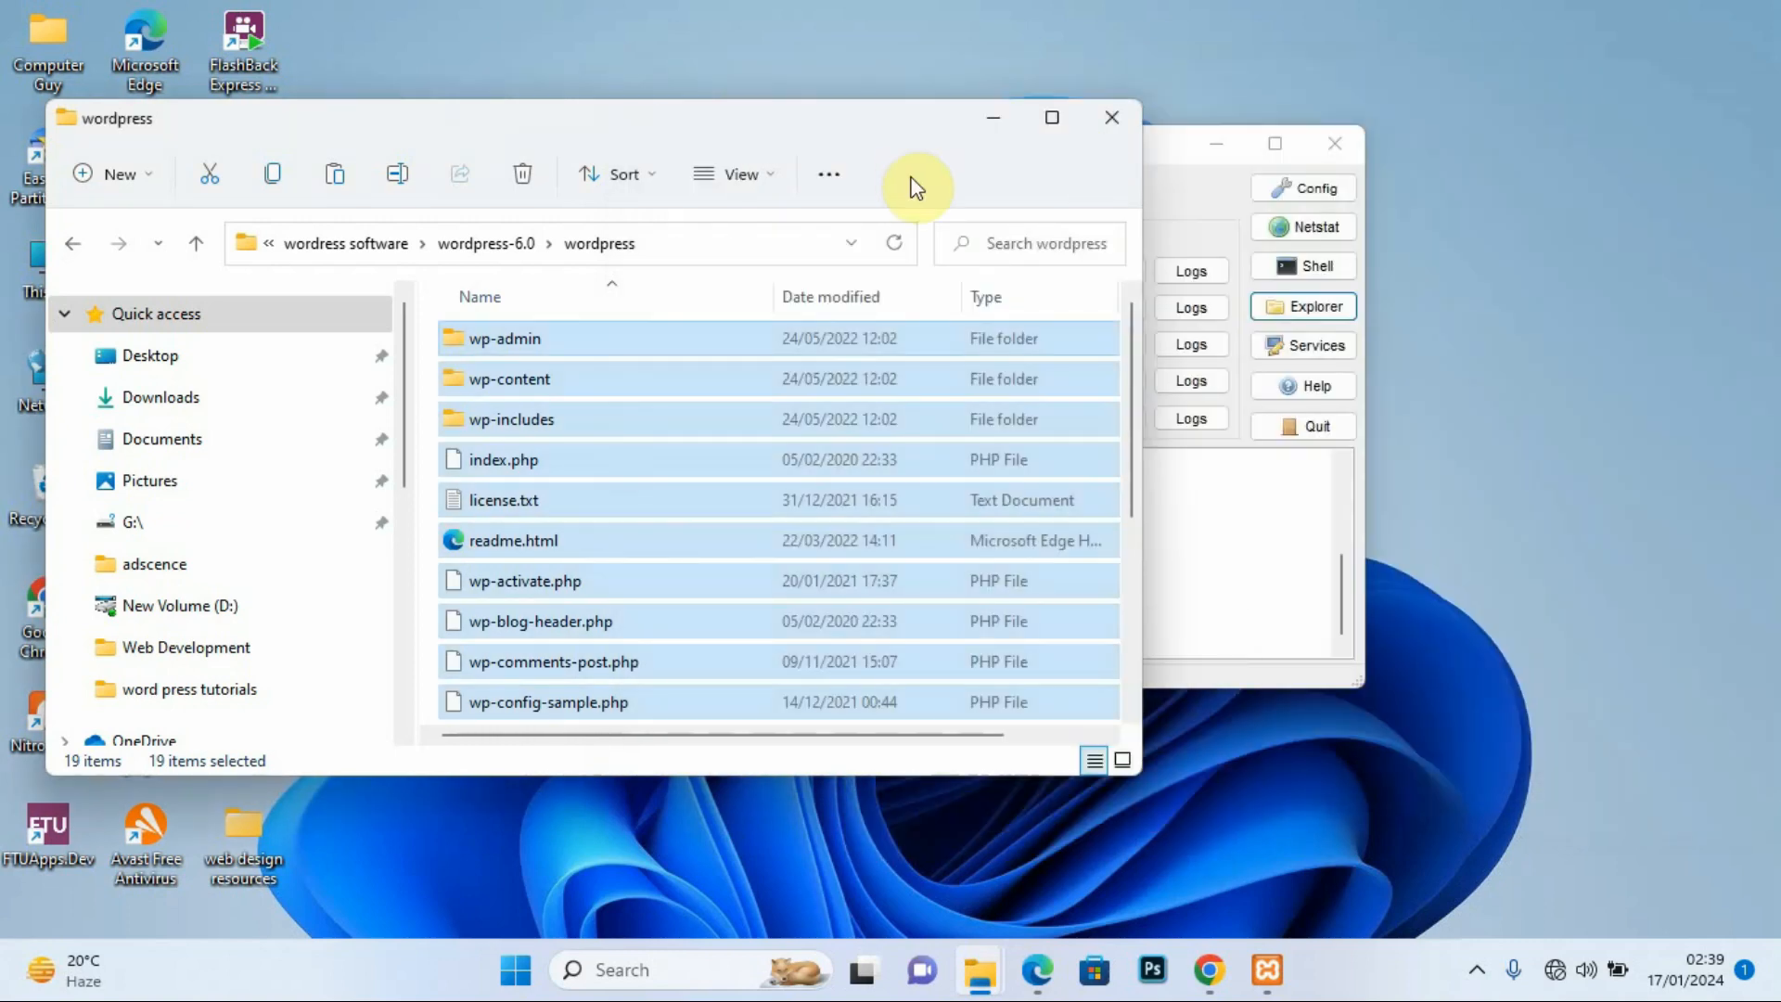
pyautogui.click(992, 118)
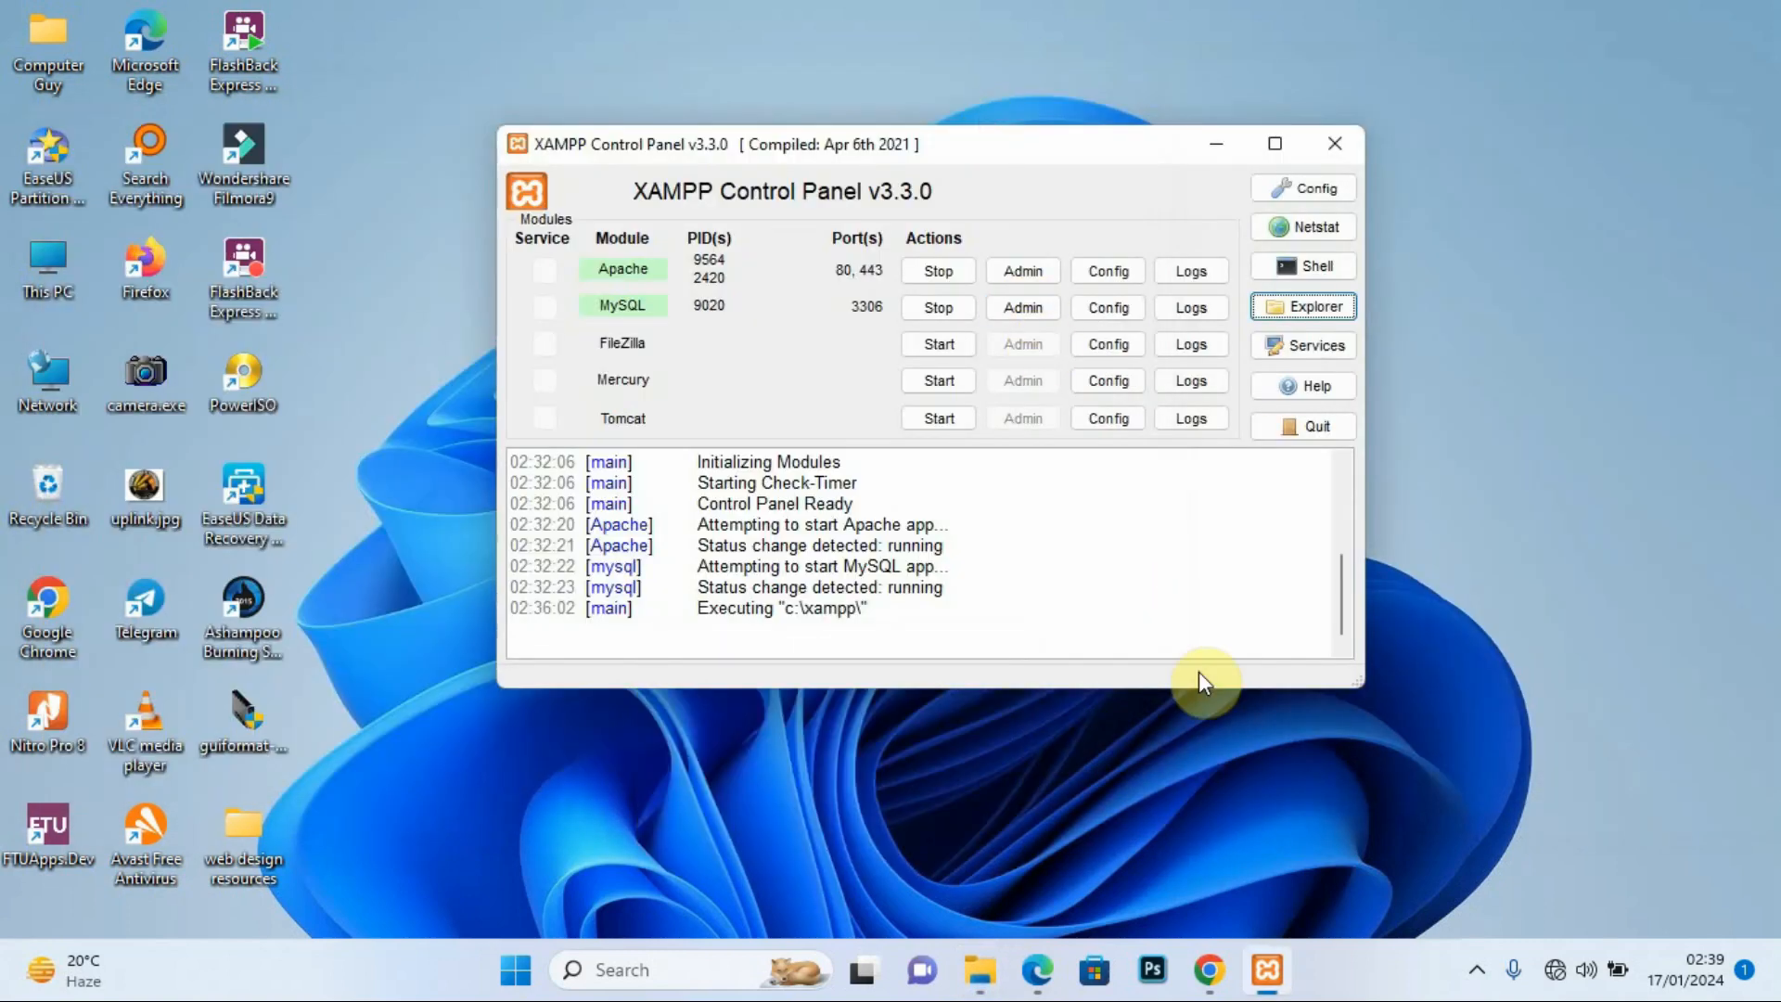
pyautogui.click(1208, 970)
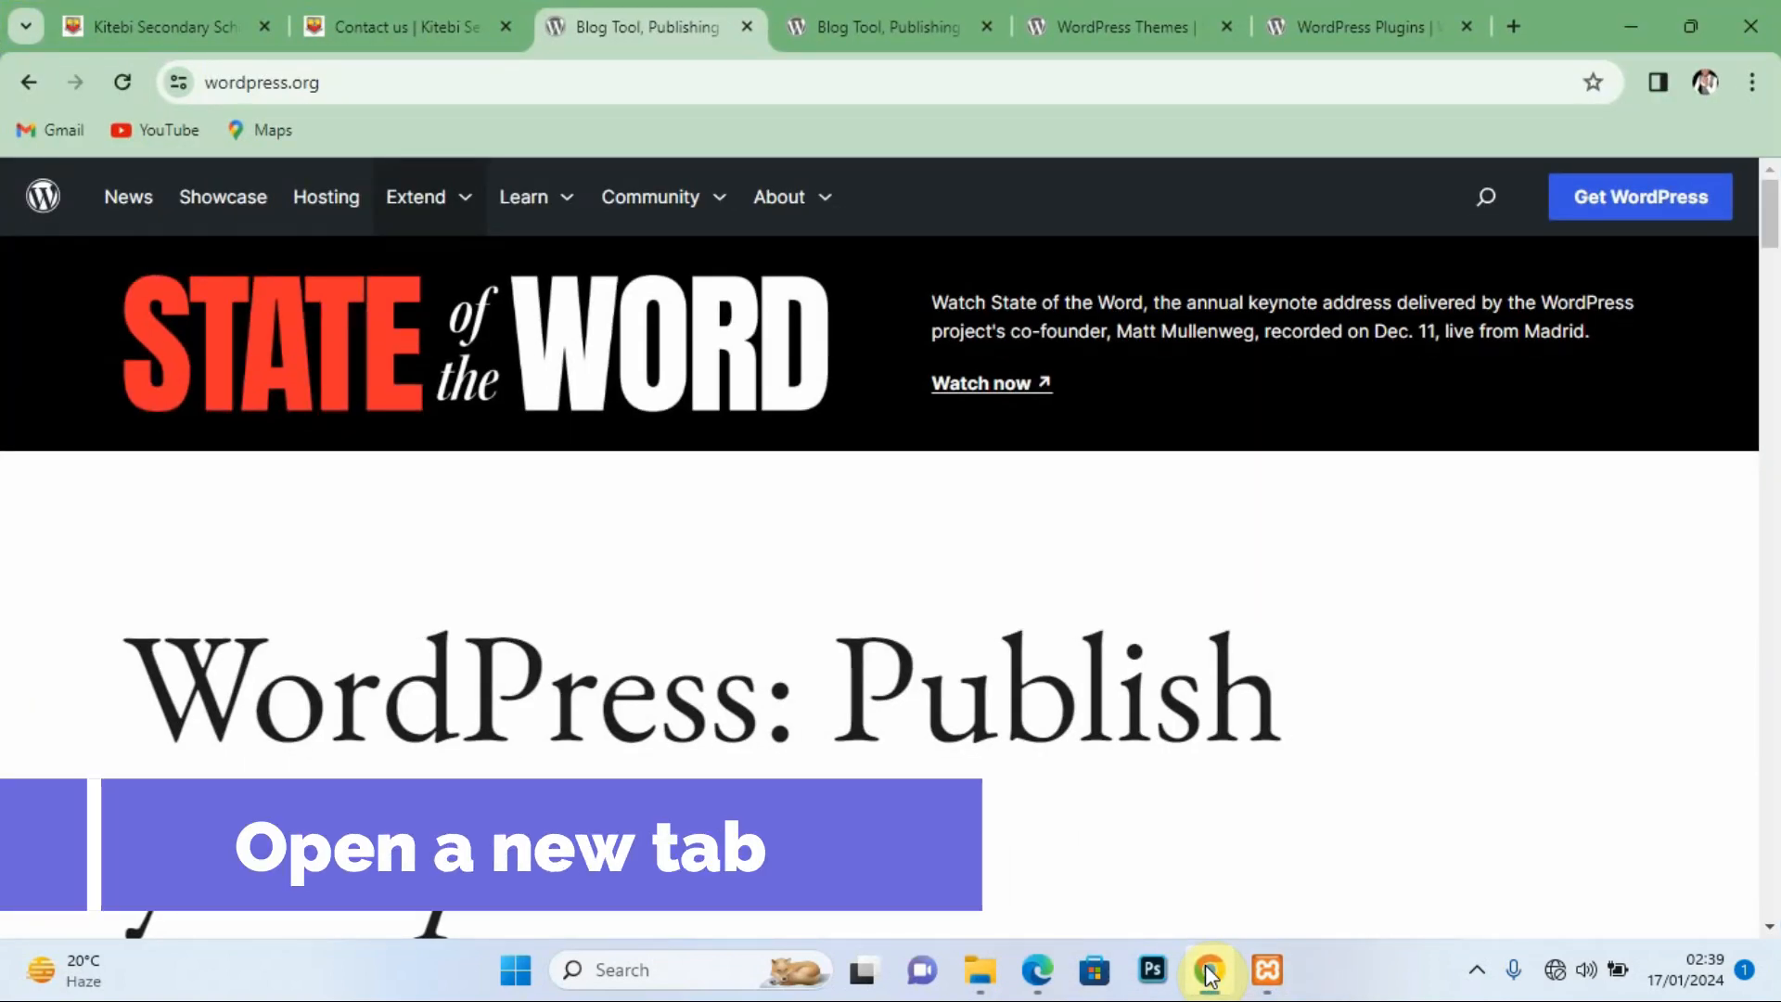
# Step: Load localhost/kitebi in a fresh Chrome tab
pyautogui.click(1511, 28)
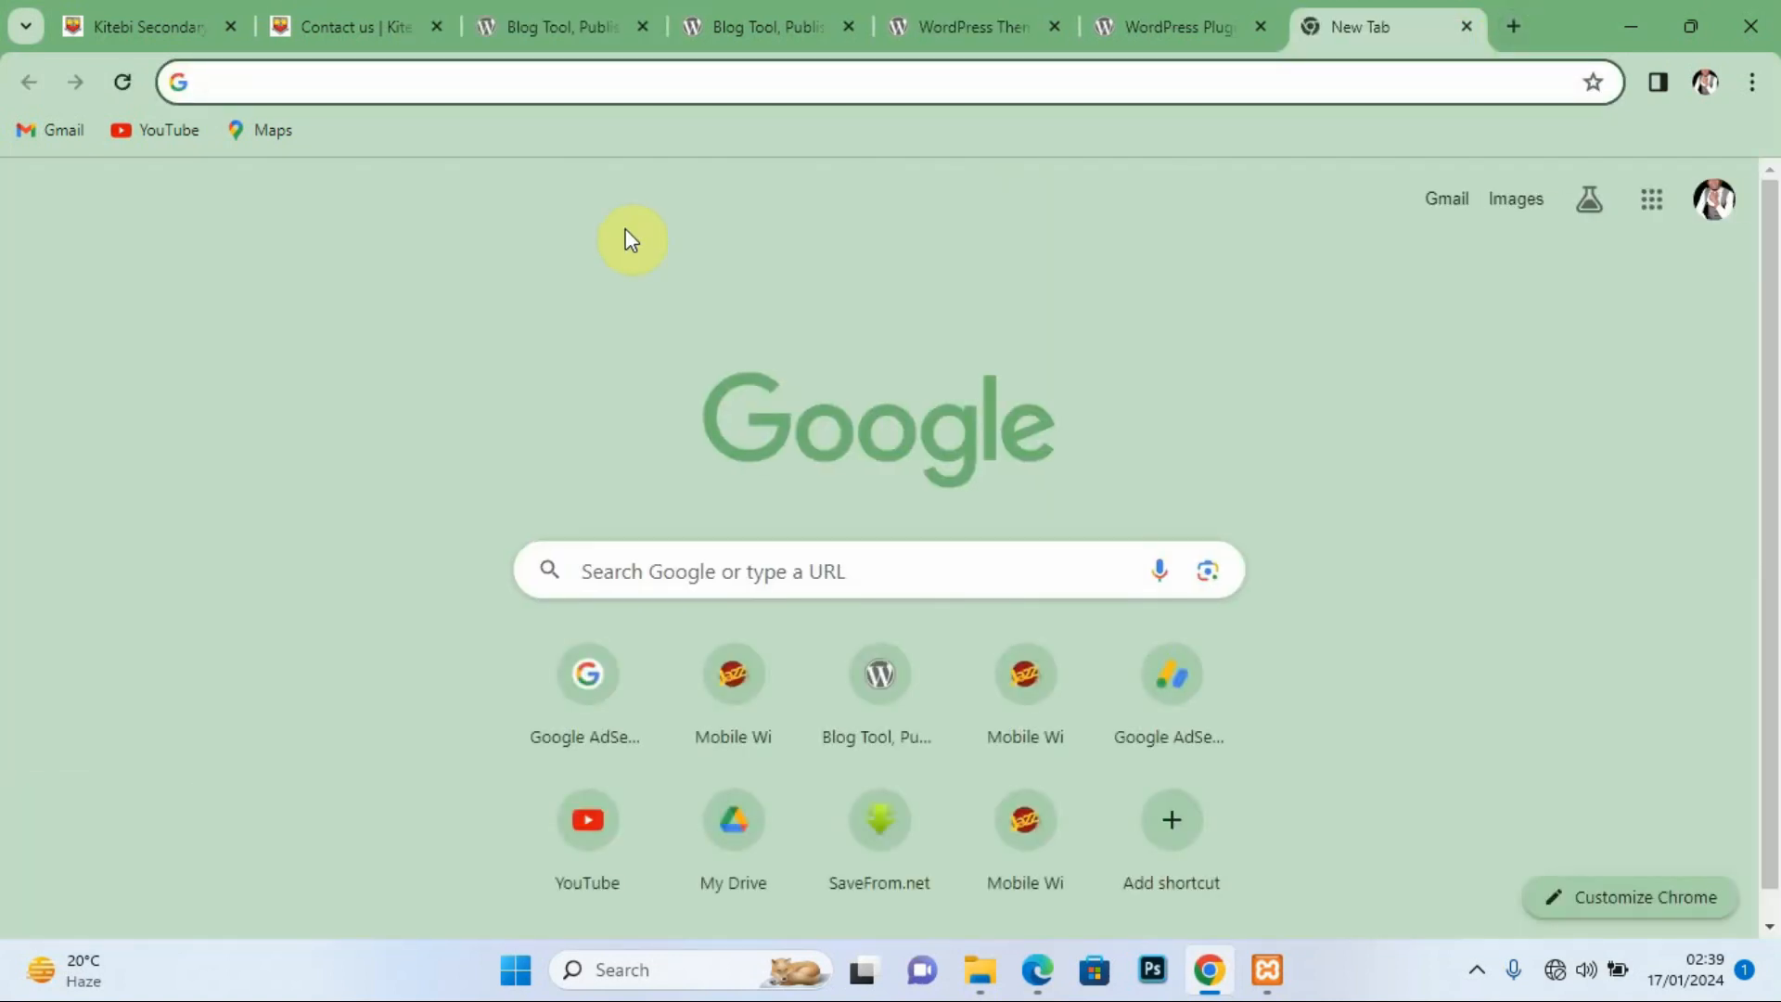
pyautogui.click(343, 88)
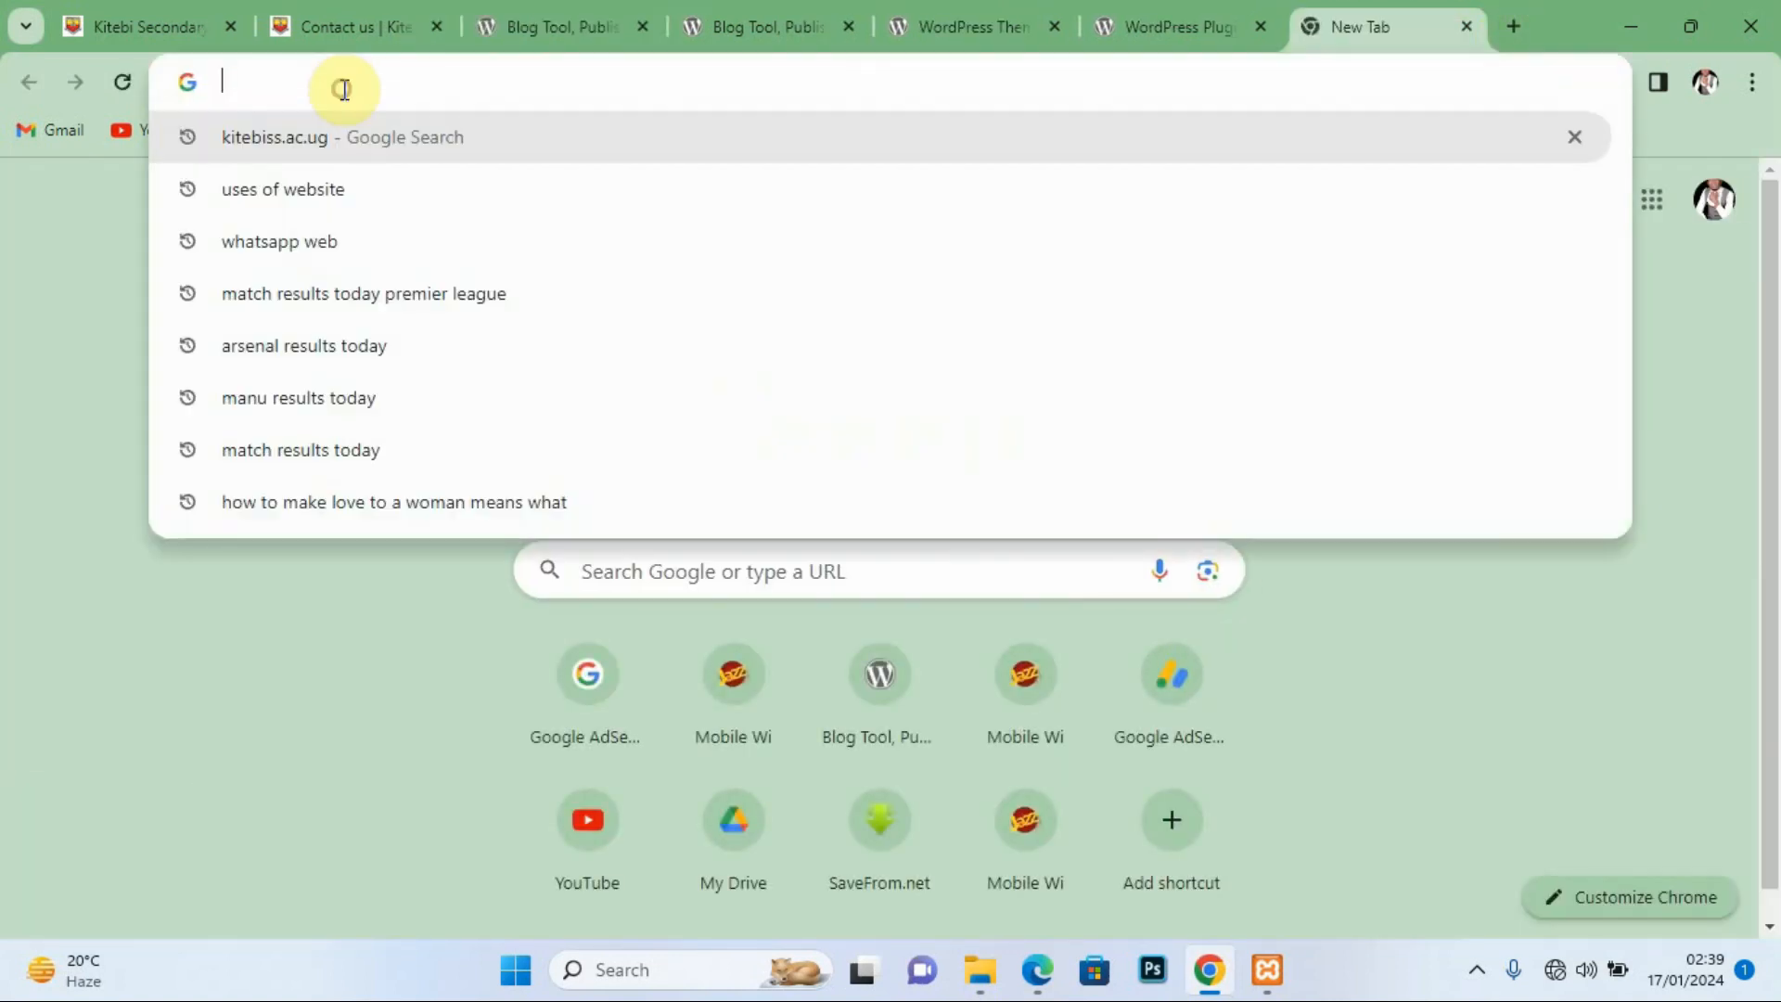
pyautogui.write('local')
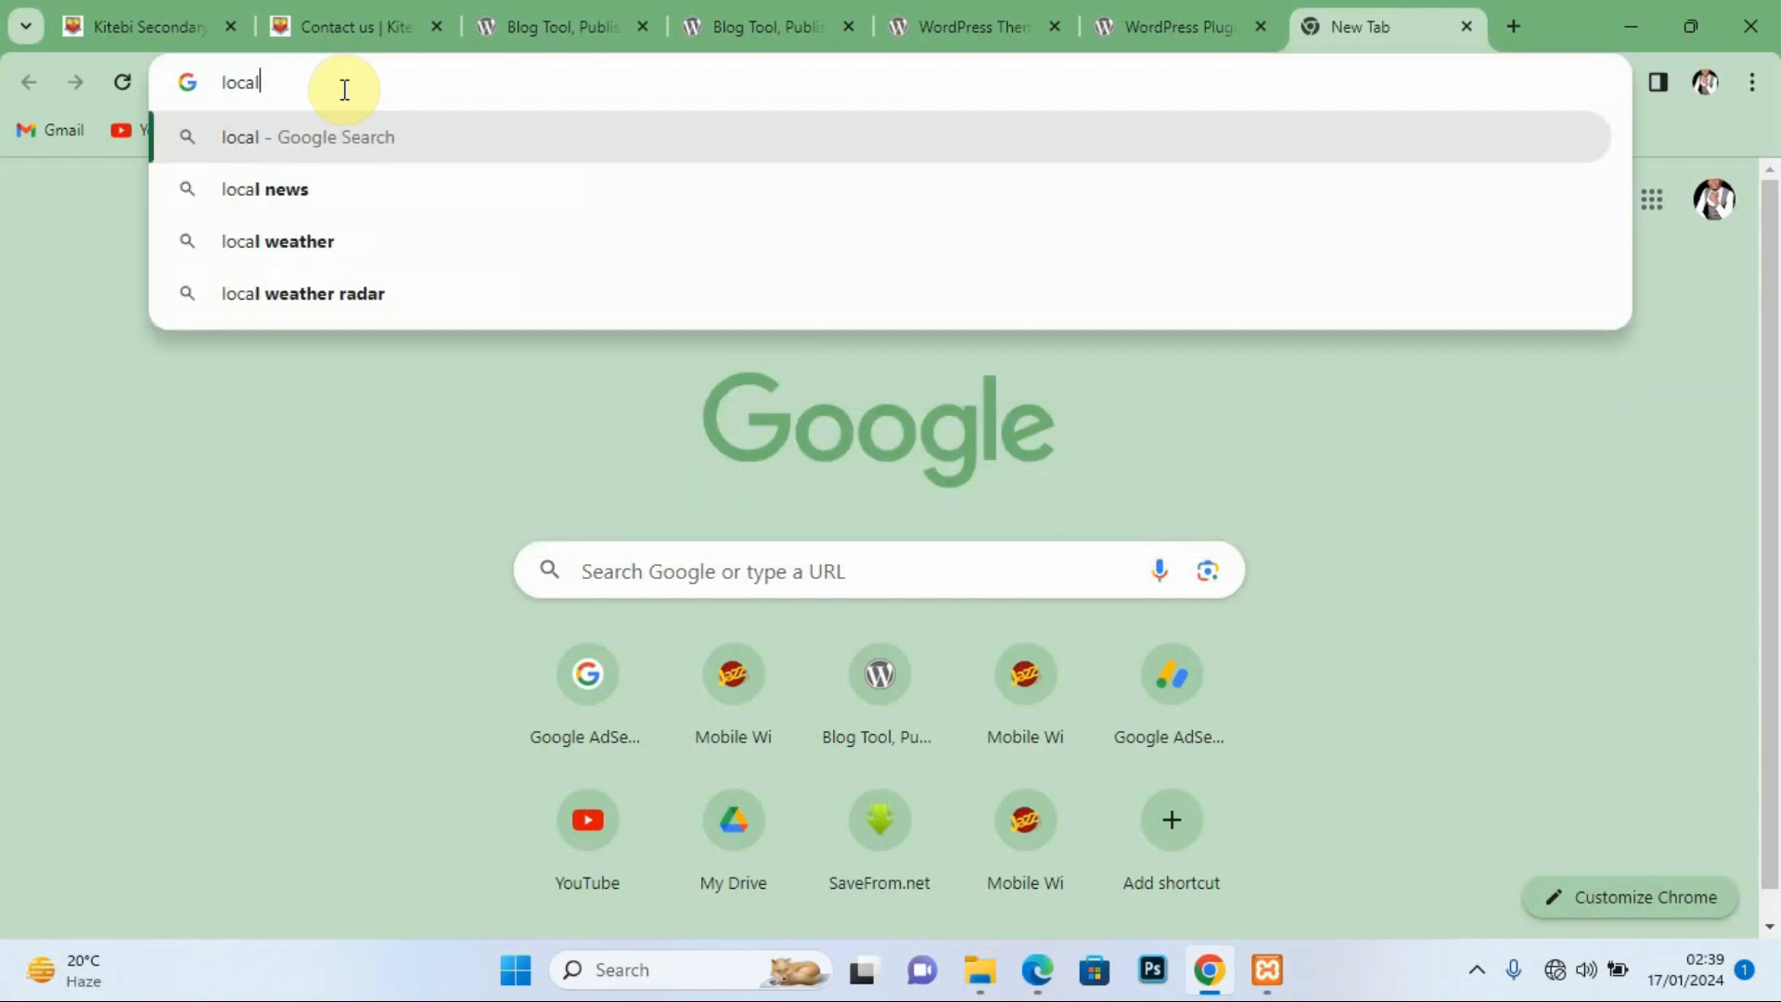
pyautogui.write('ho')
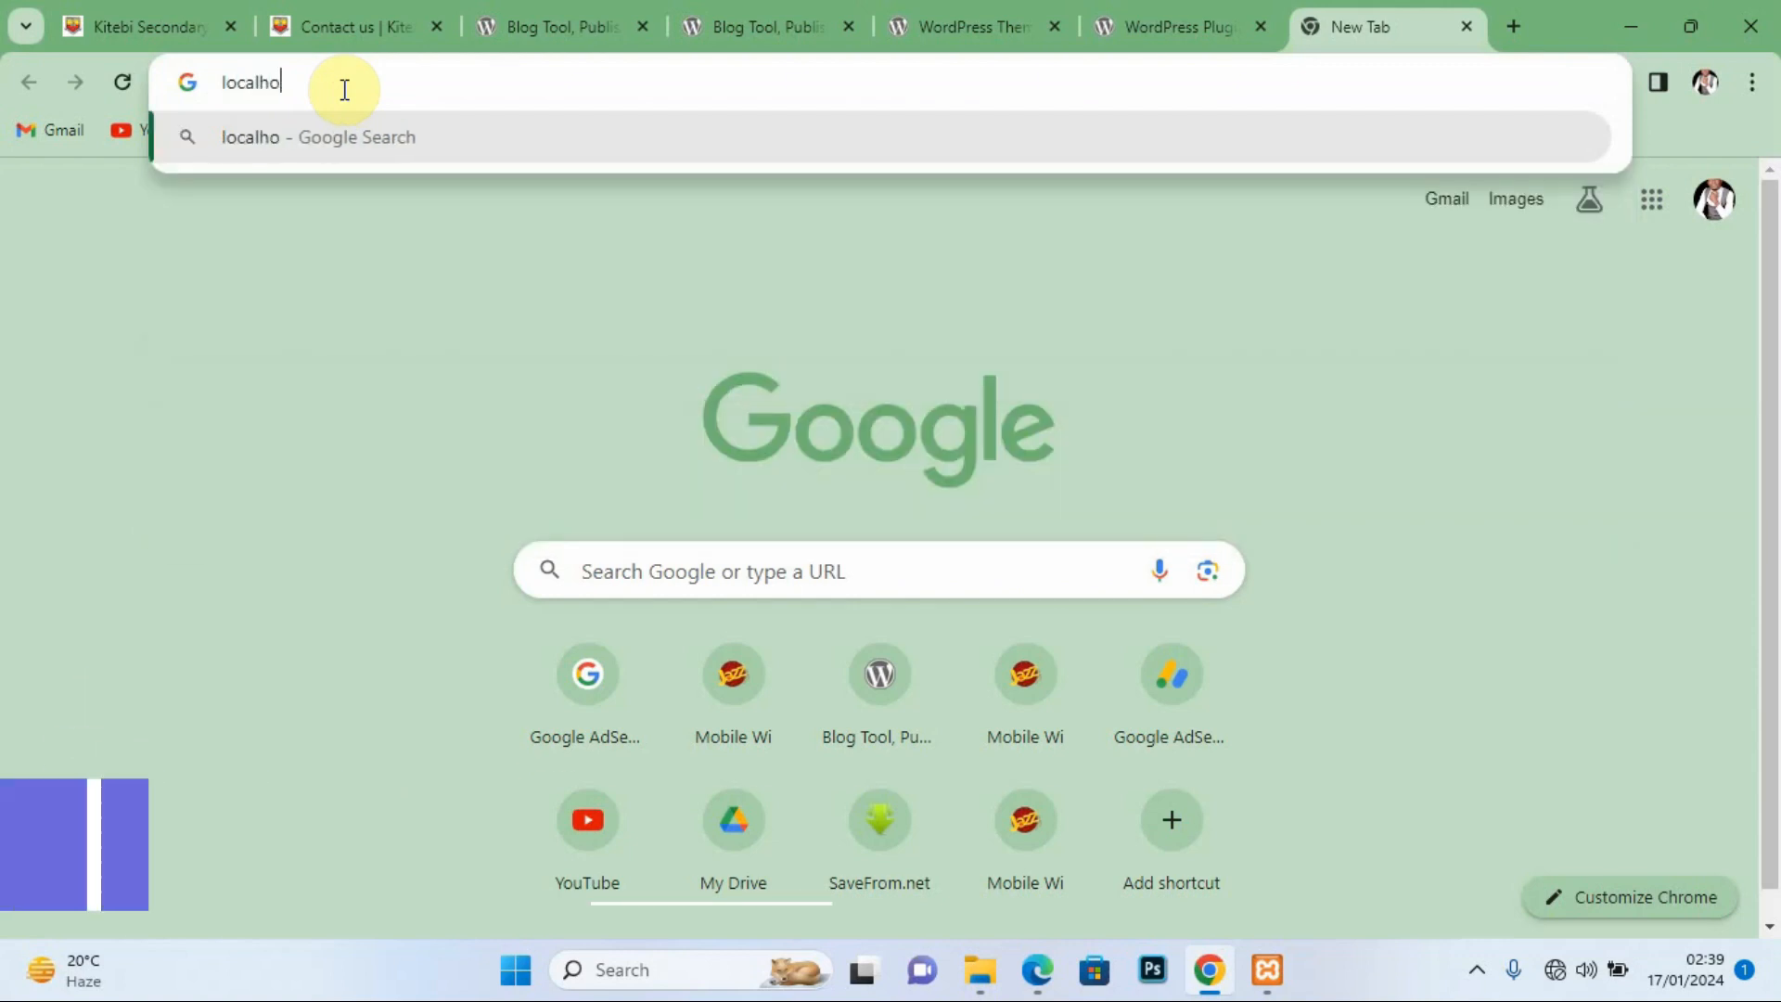
pyautogui.write('st/')
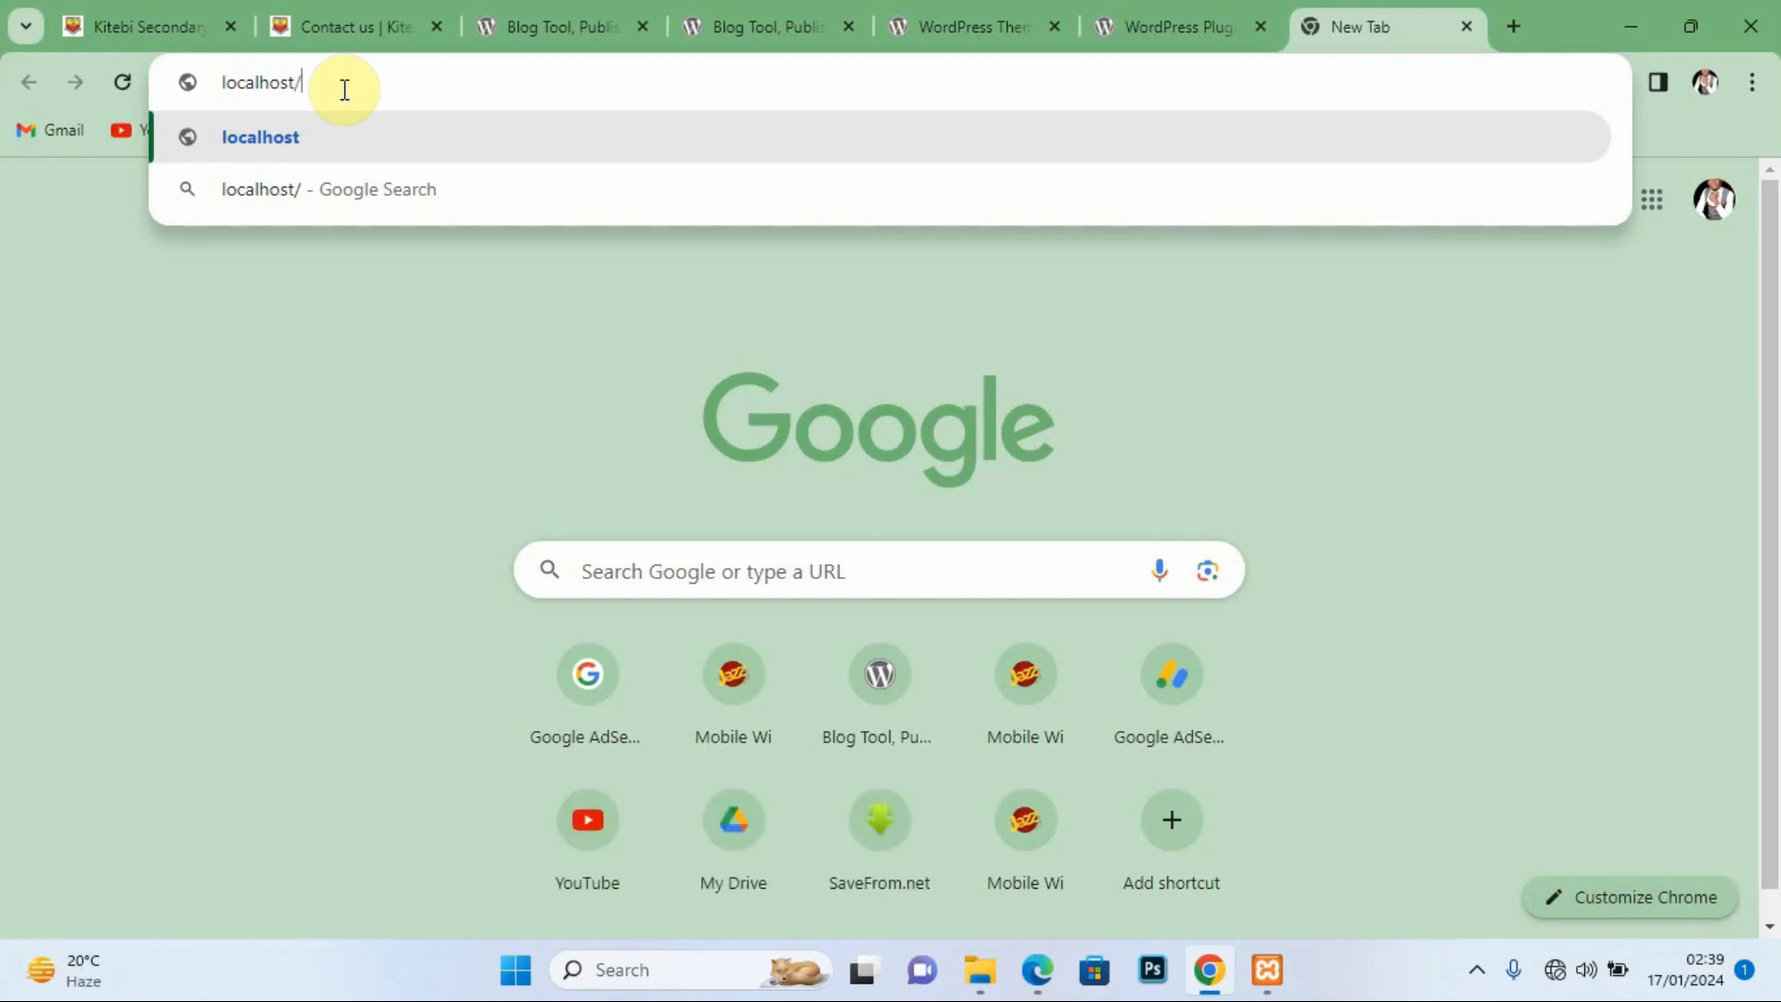
pyautogui.write('kitebi')
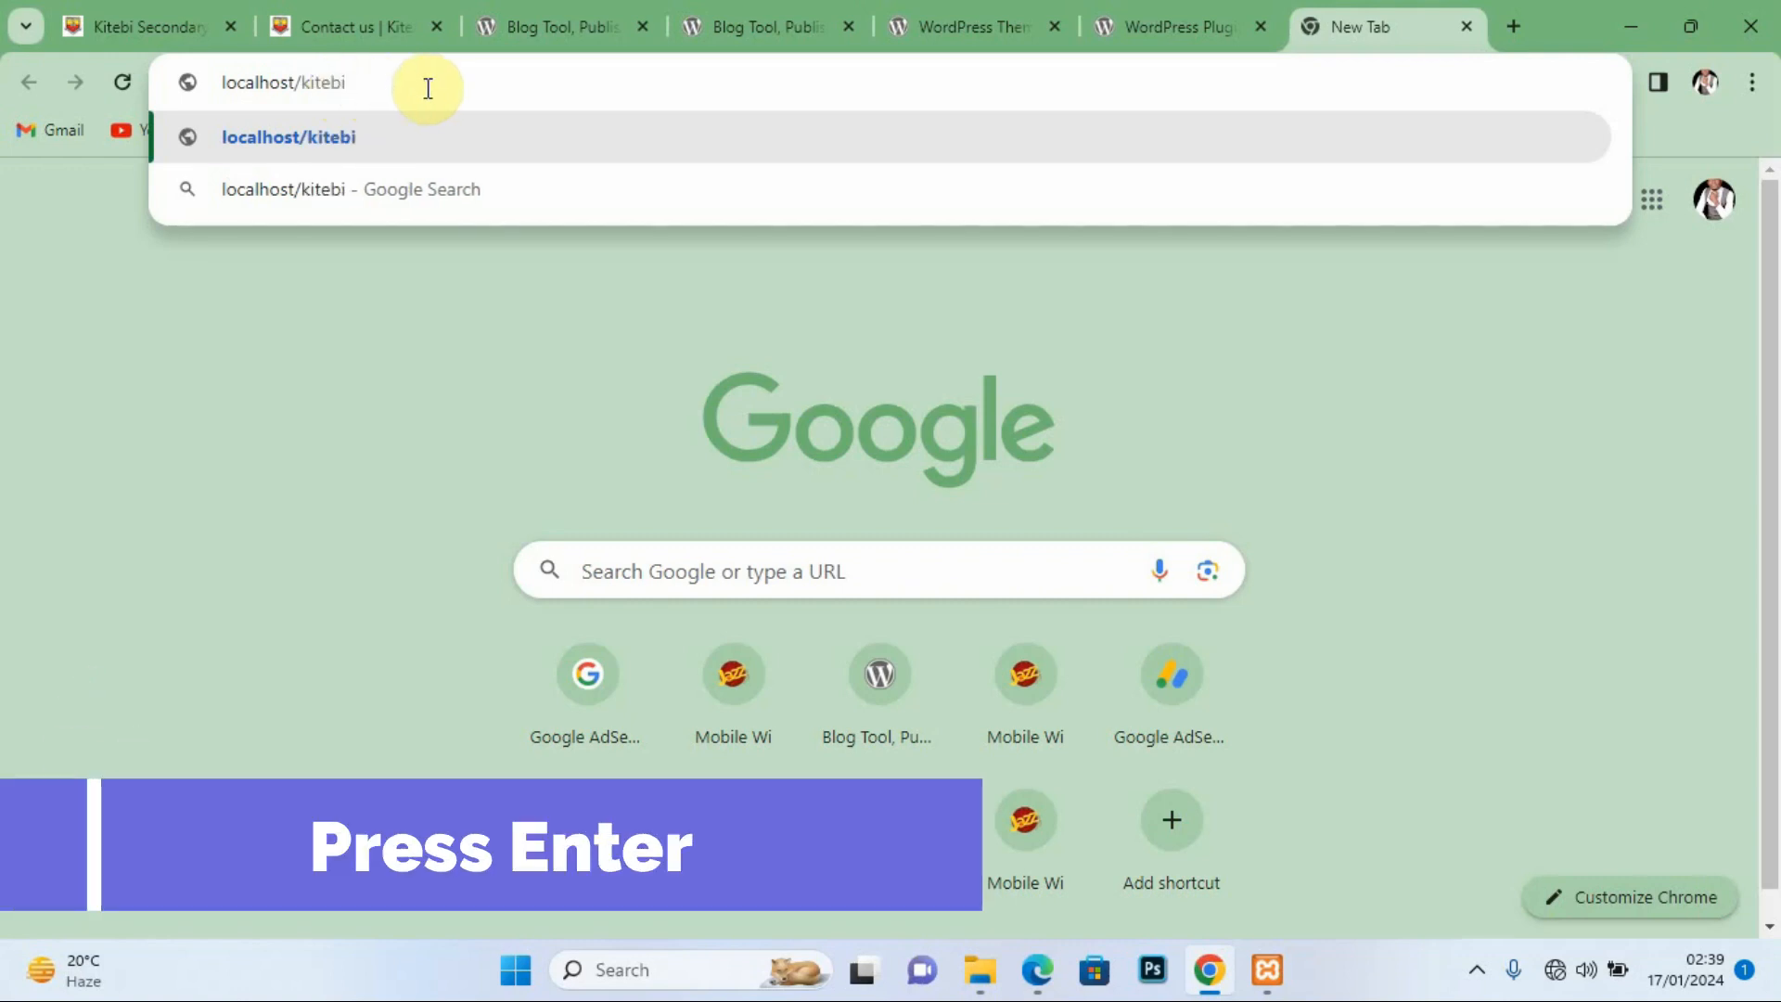
pyautogui.press('Return')
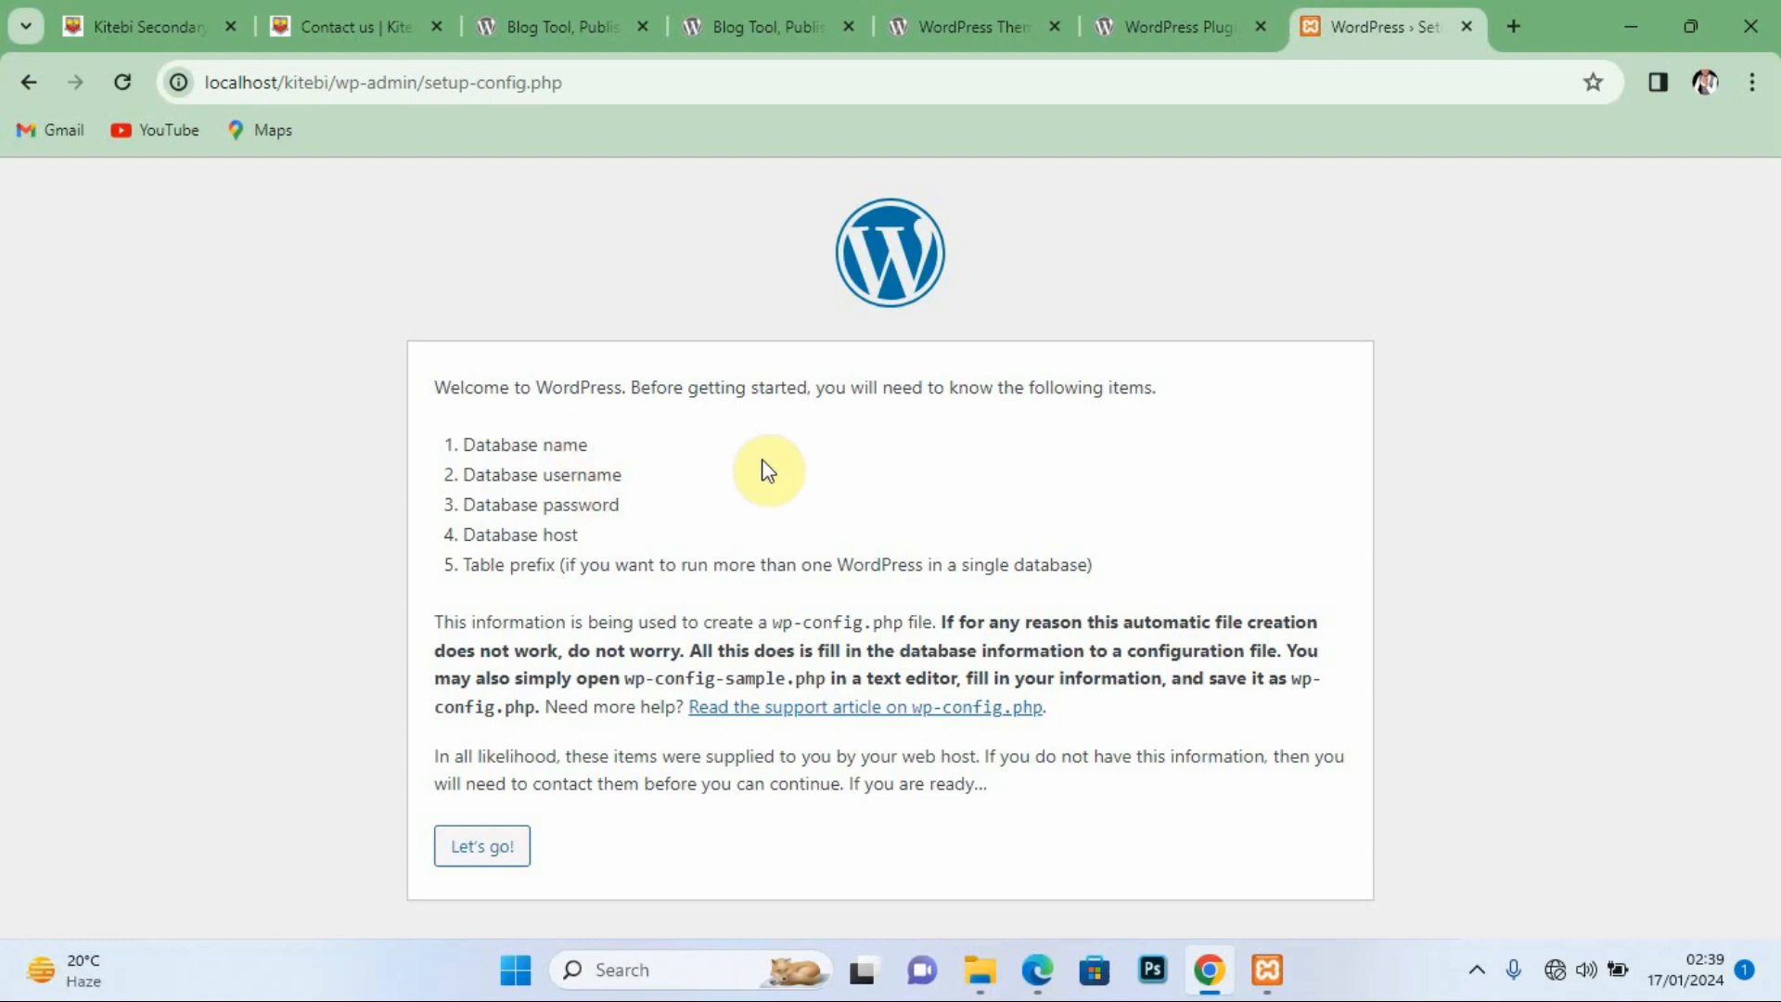
pyautogui.click(1269, 979)
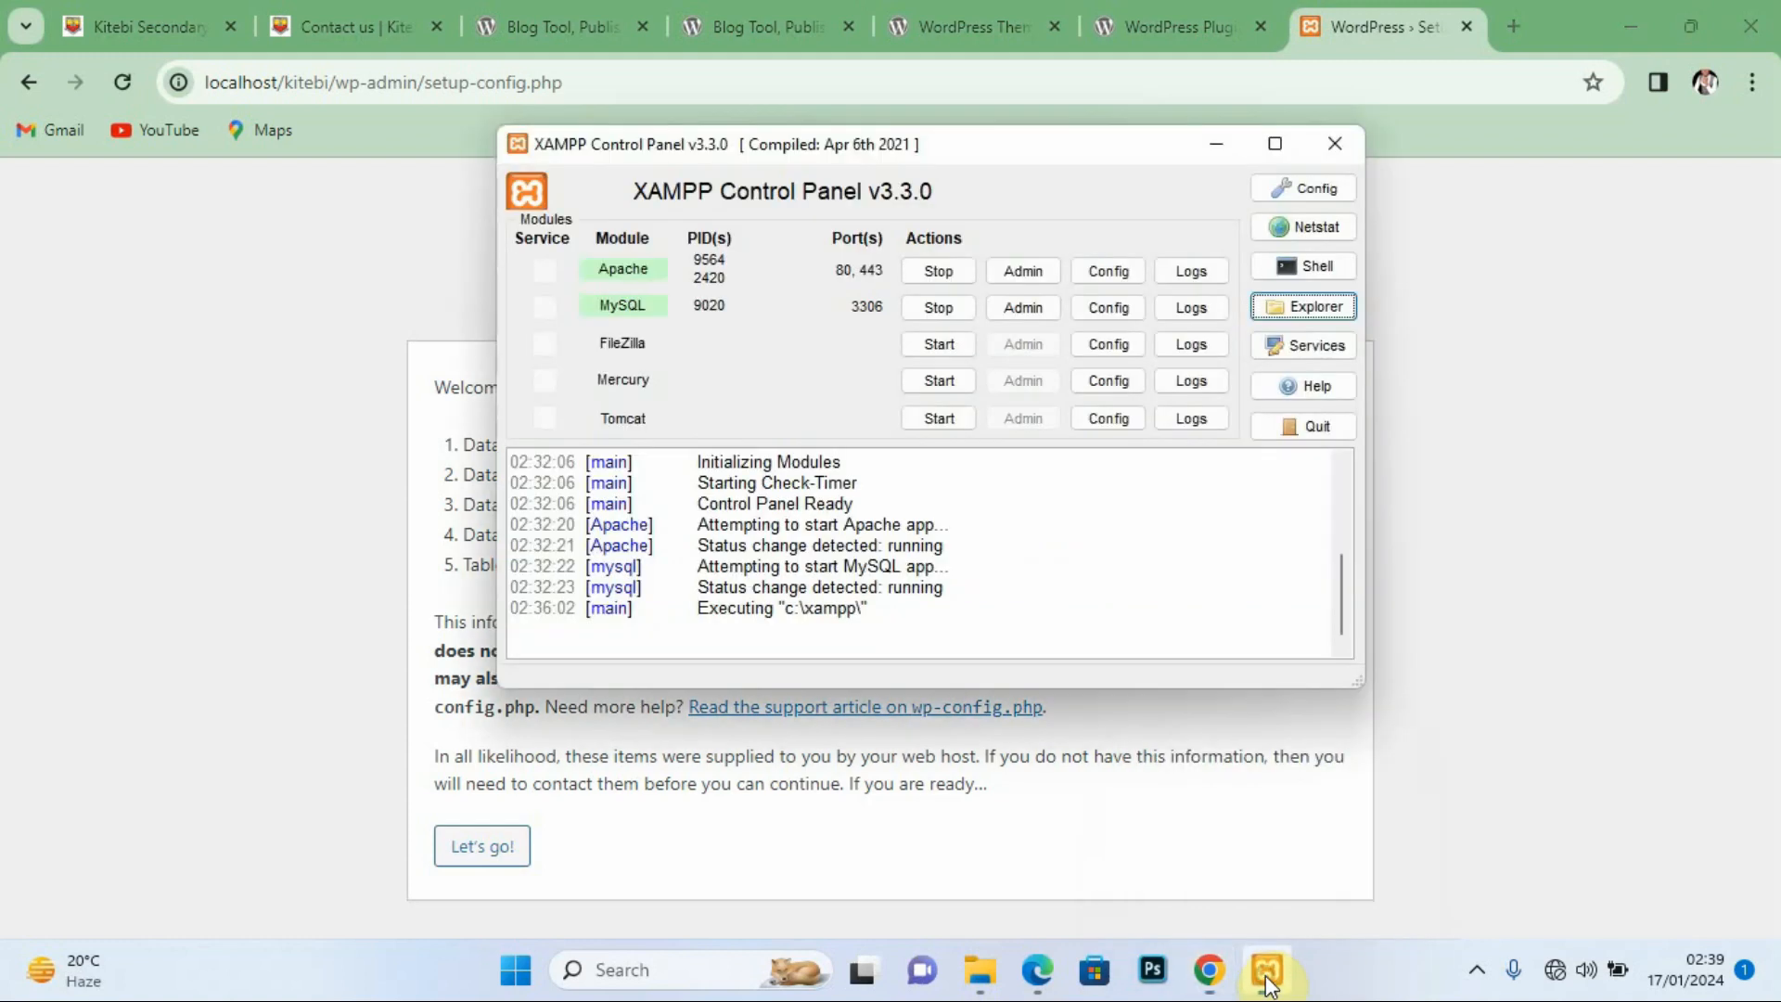
pyautogui.click(1037, 969)
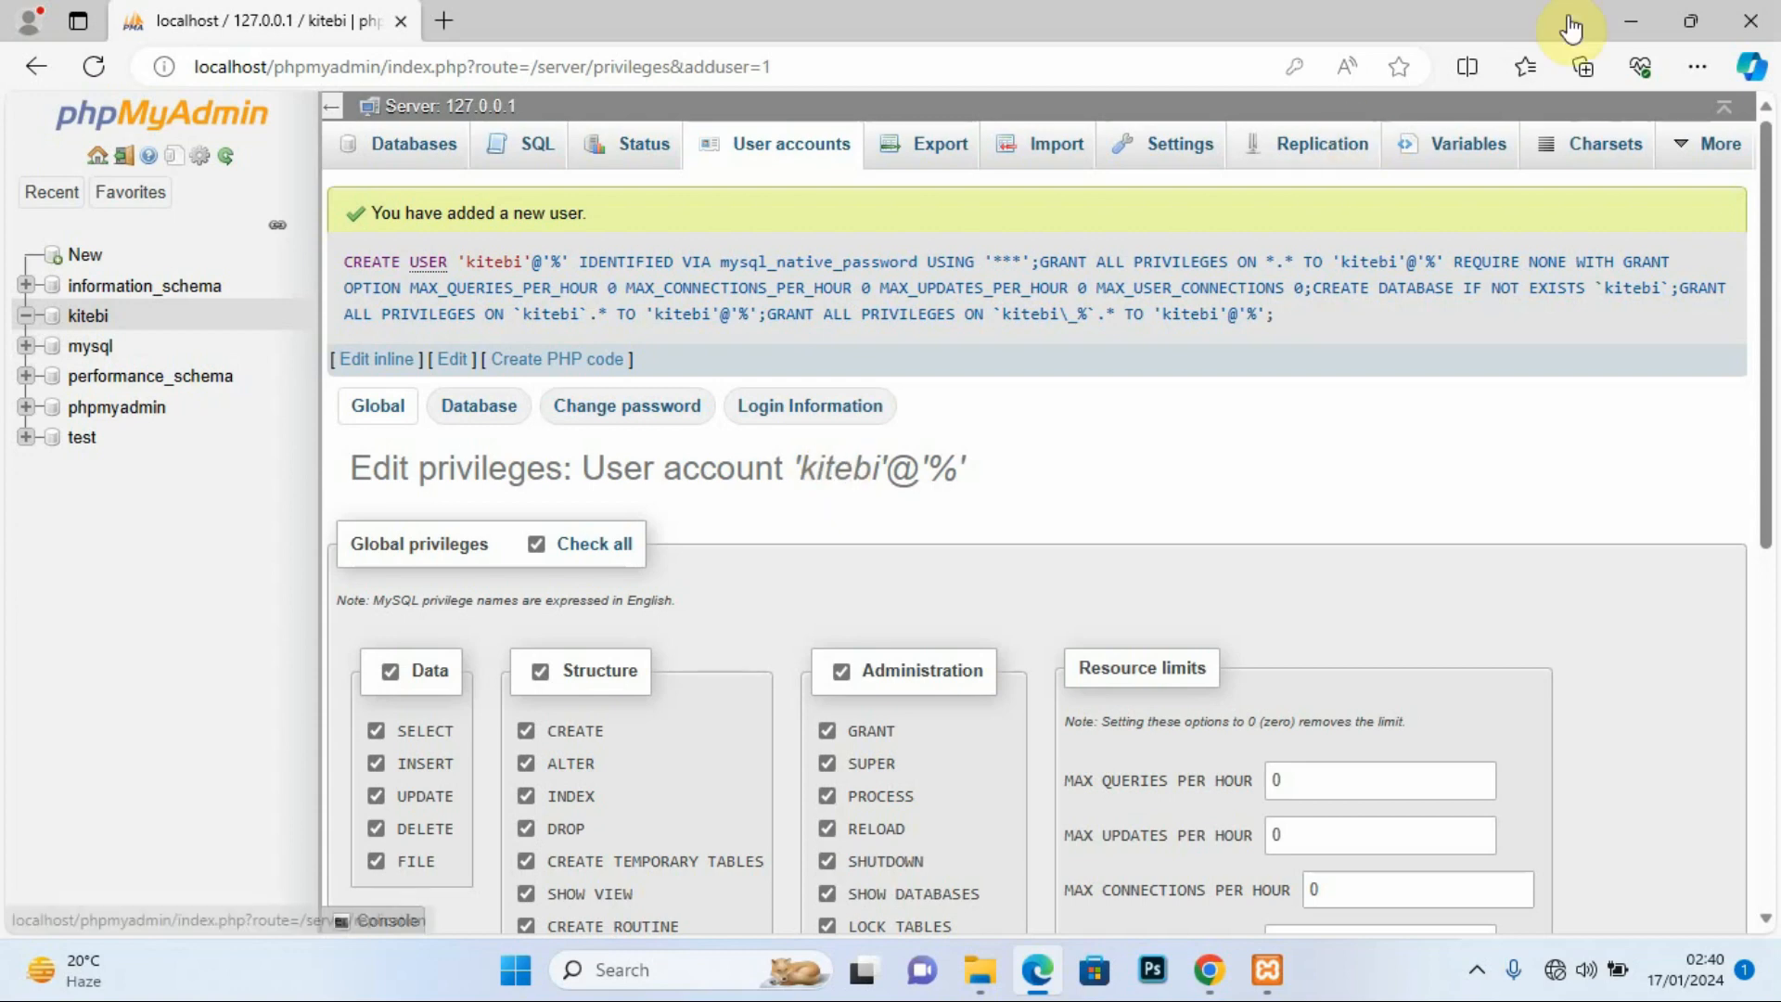
pyautogui.click(1630, 20)
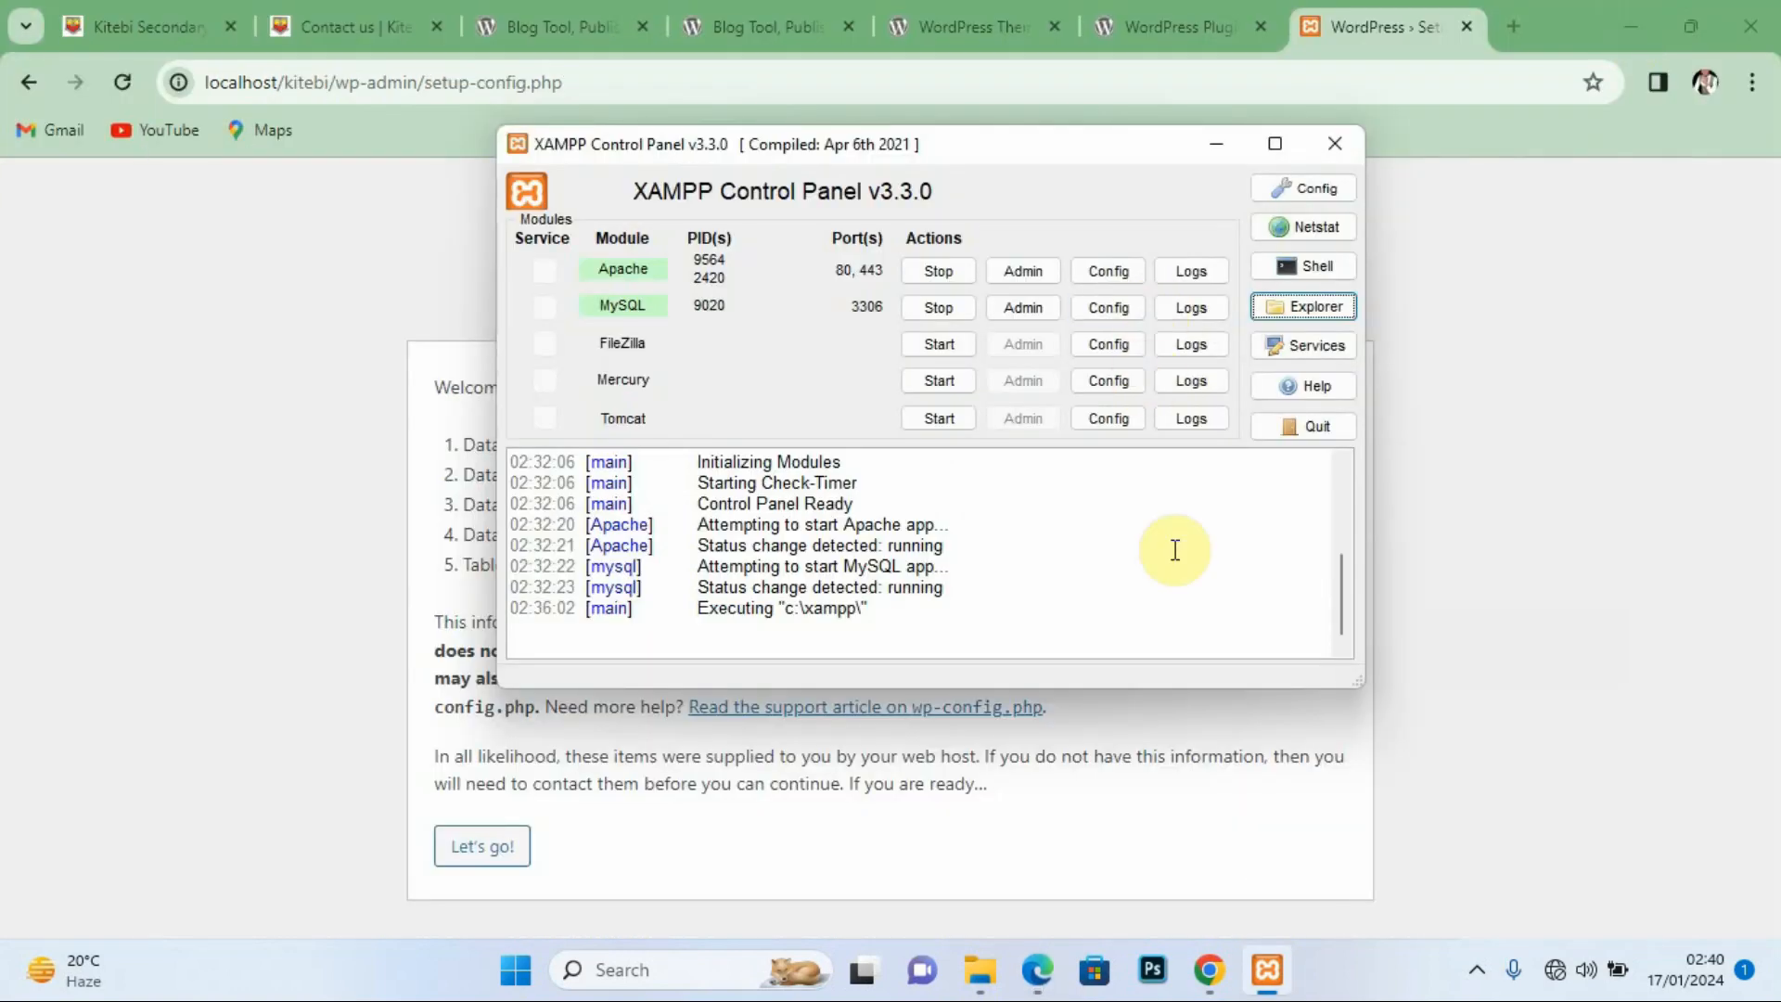
pyautogui.click(1216, 143)
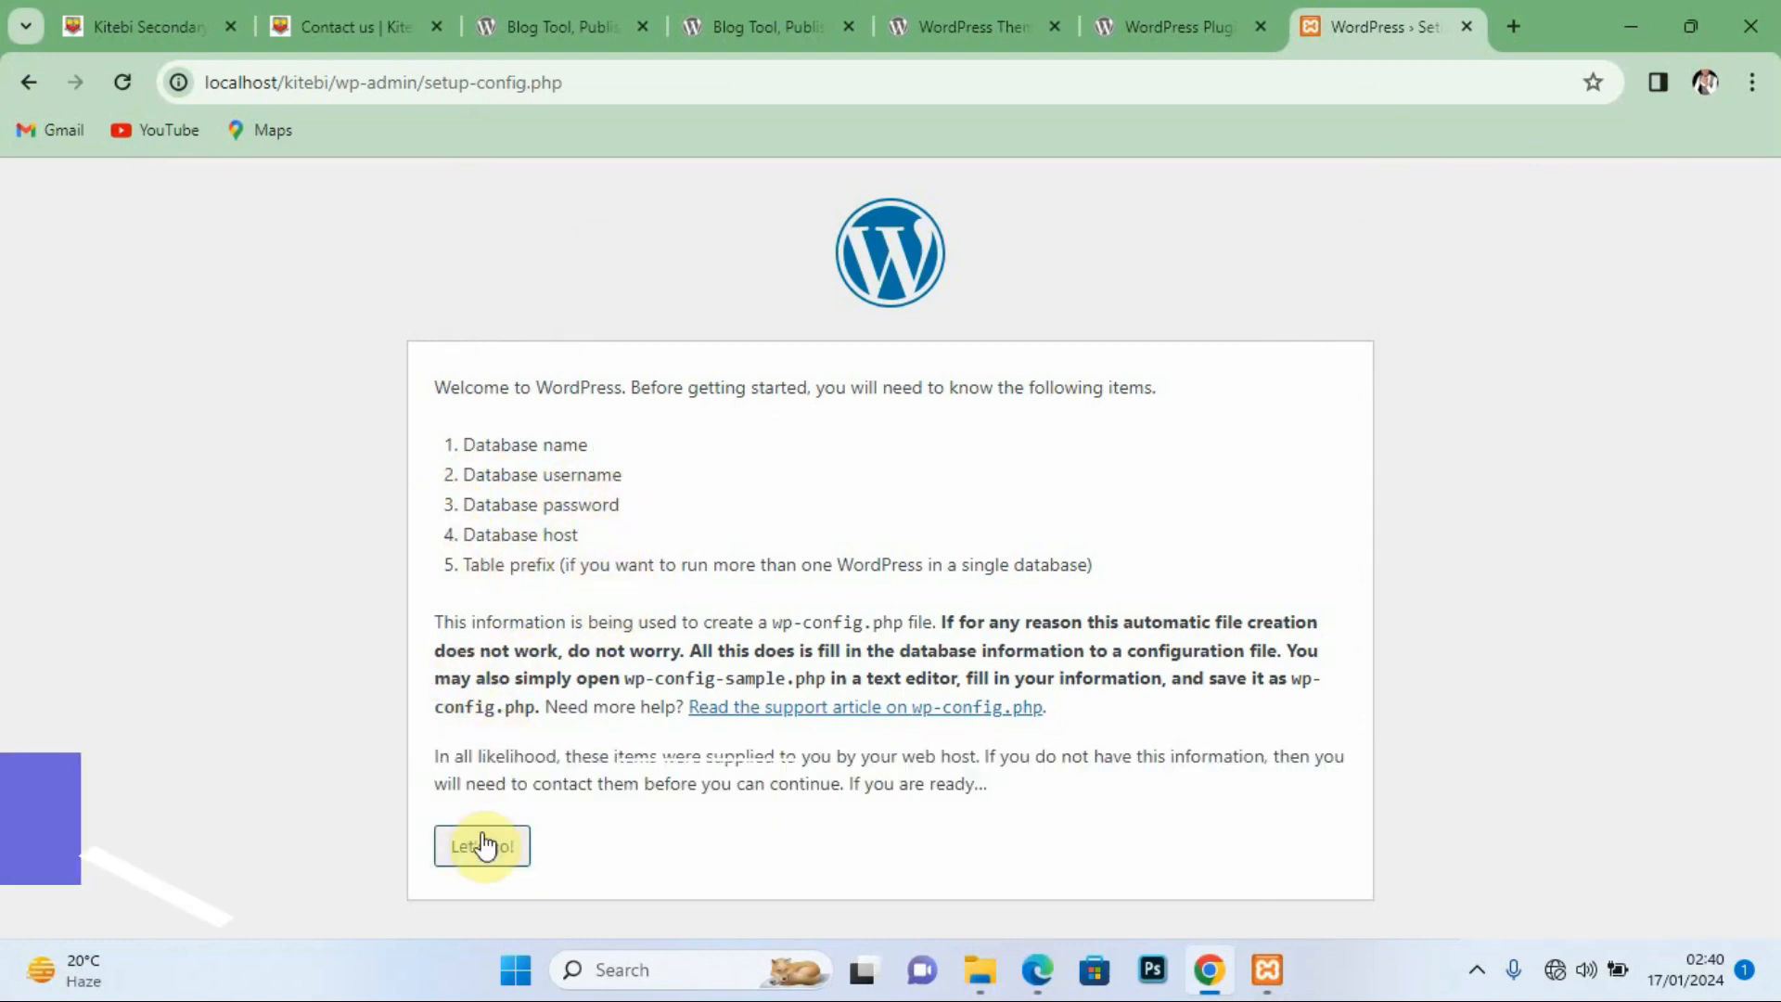
# Step: Enter the kitebi database name, username and database password, keep localhost and wp_, submit, and run the installation
pyautogui.click(482, 846)
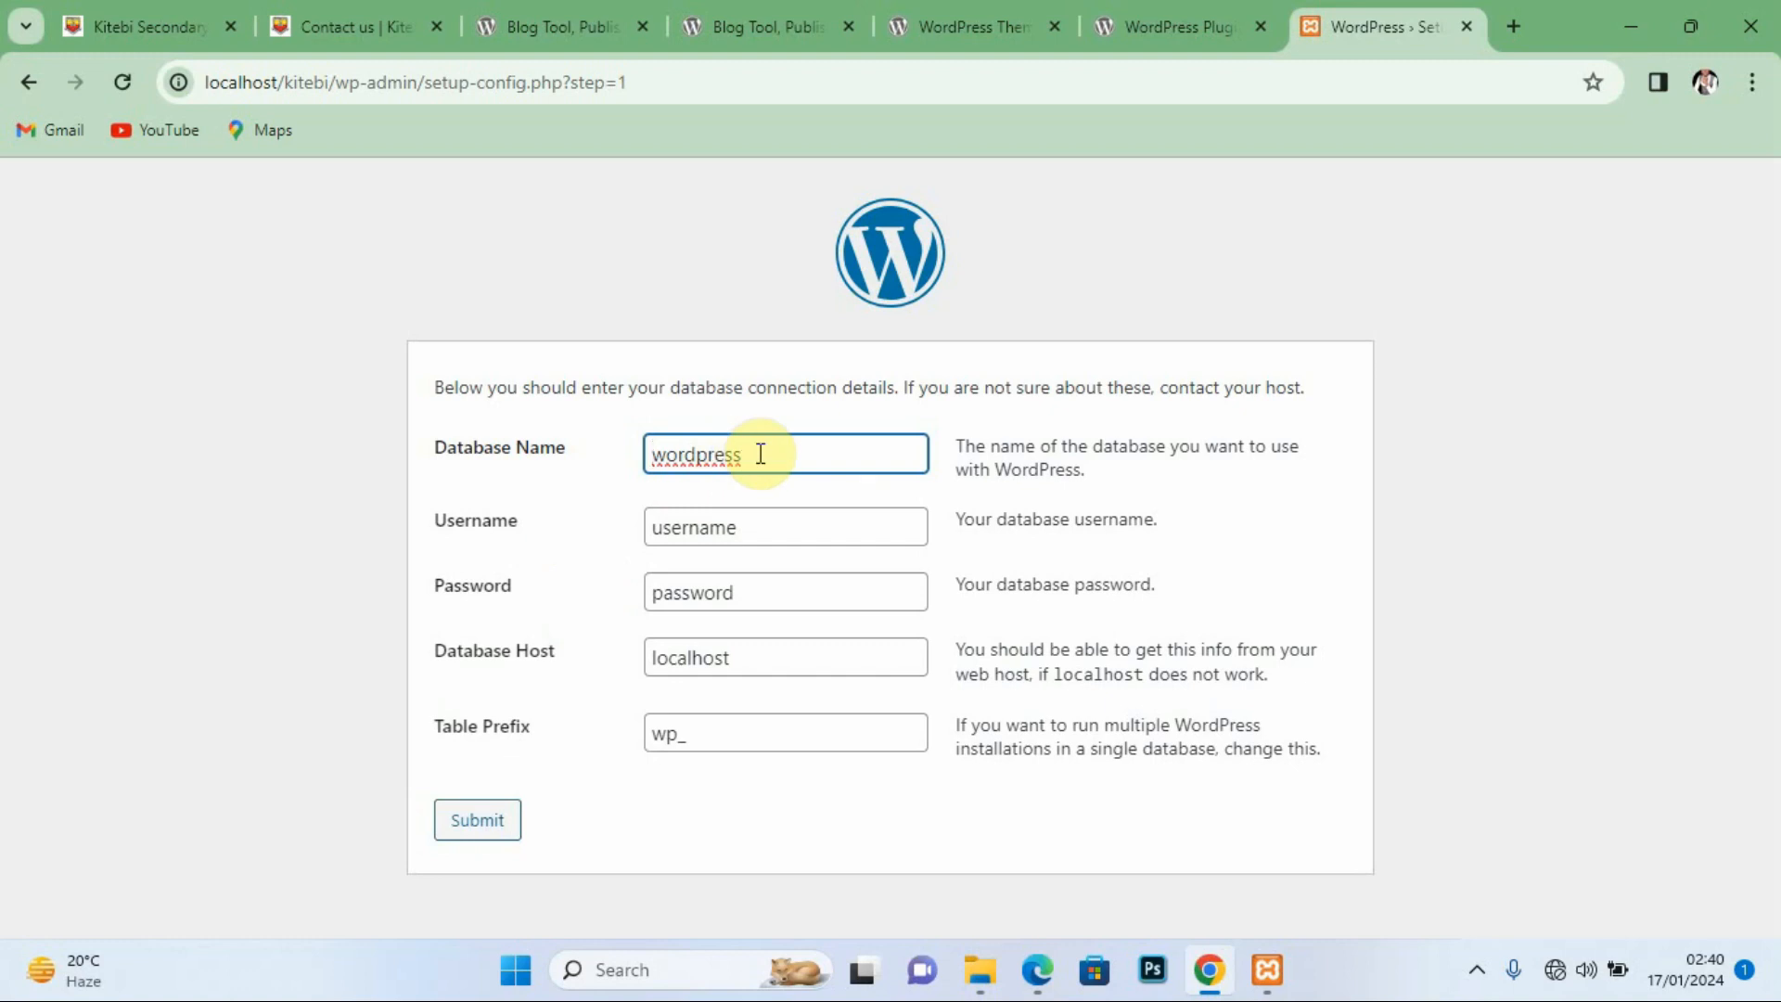
pyautogui.moveTo(747, 455); pyautogui.dragTo(648, 455)
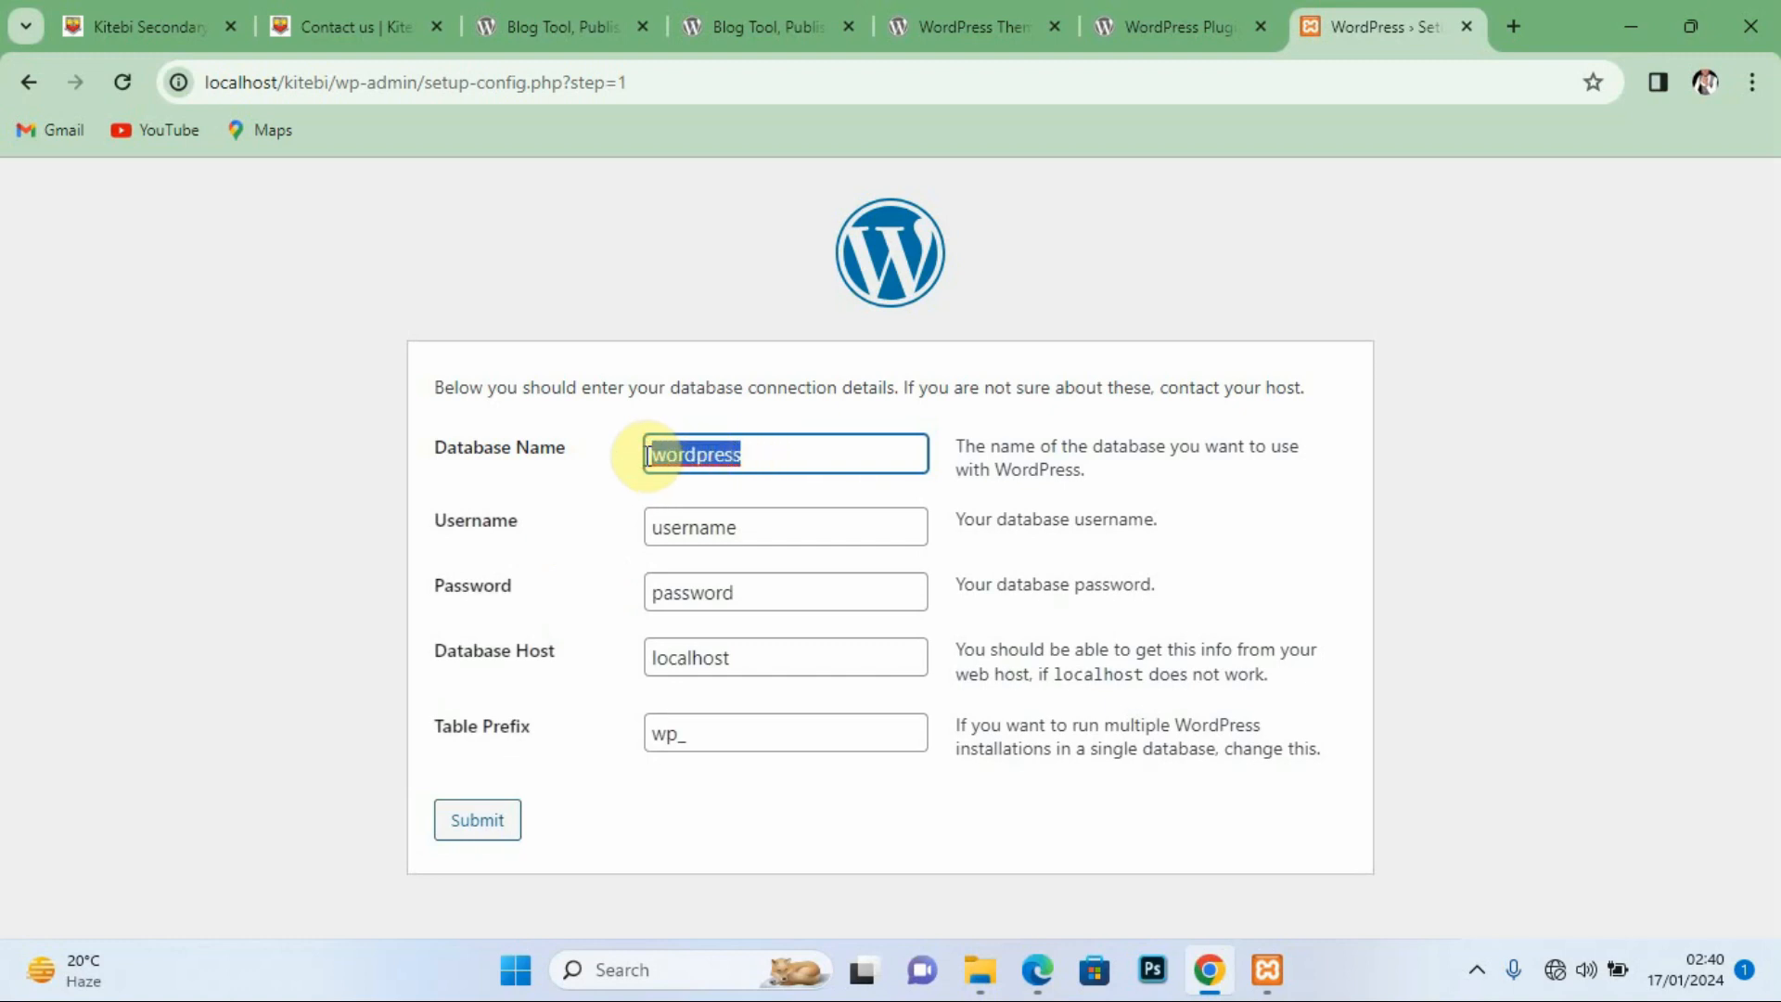
pyautogui.write('kitebi')
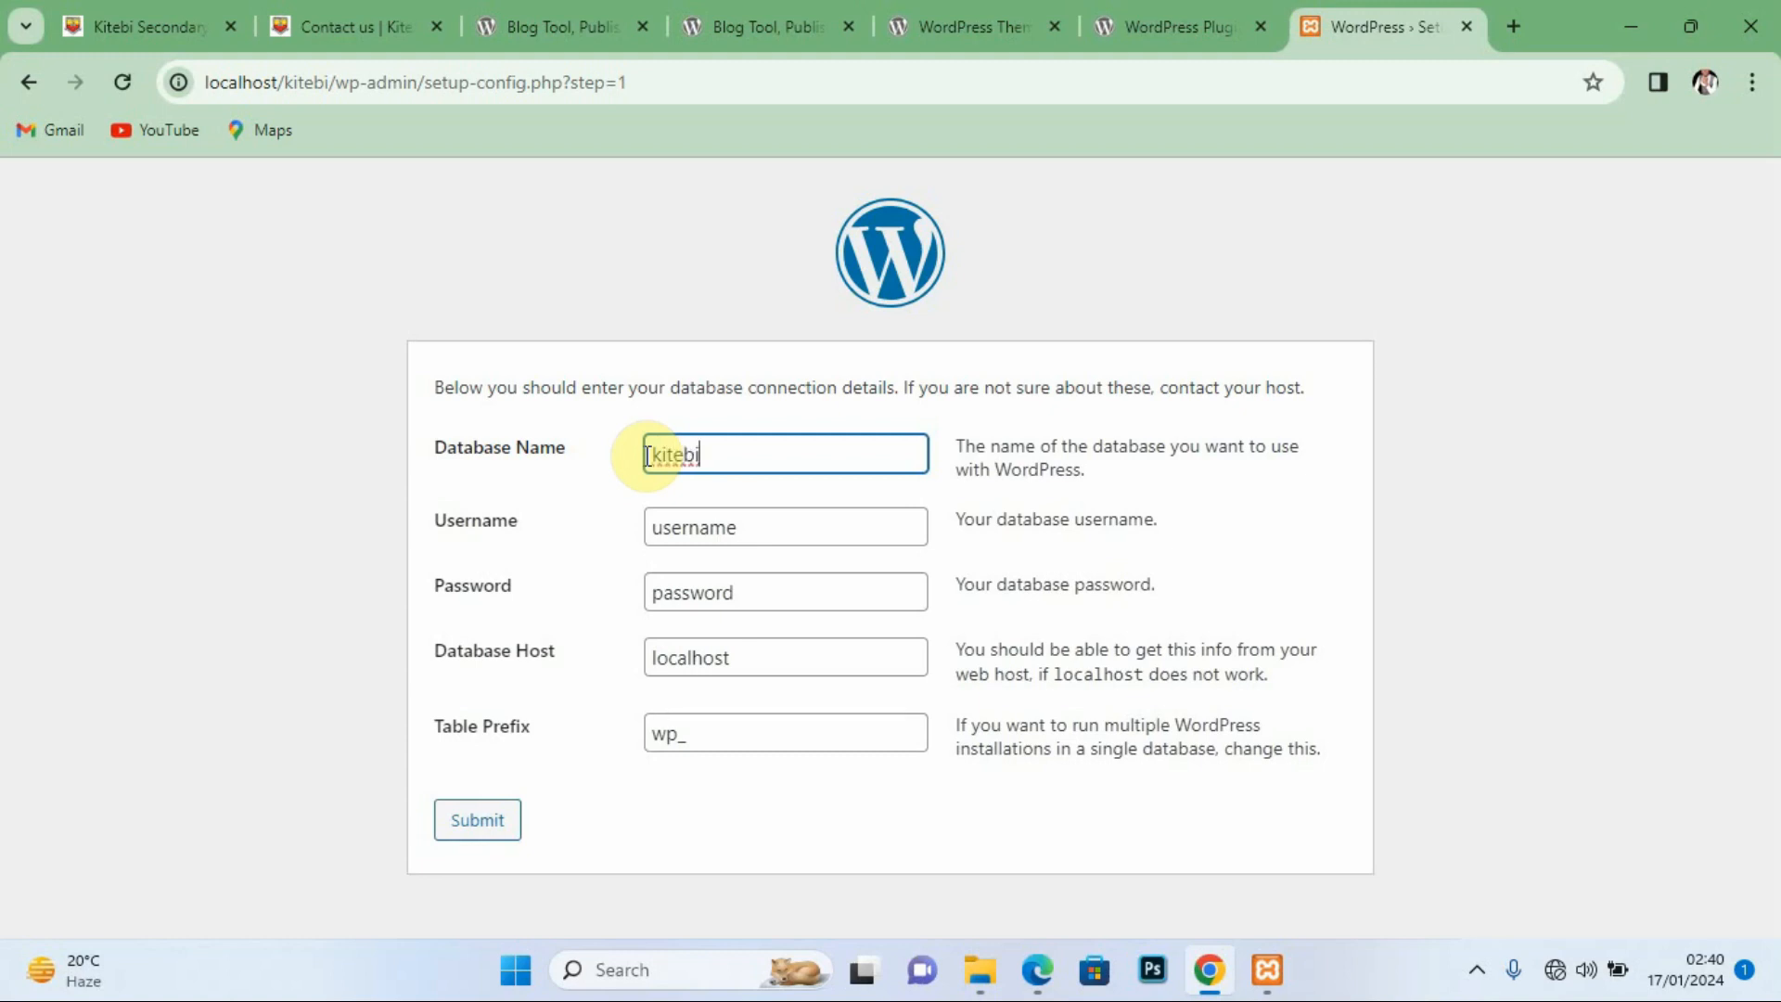
pyautogui.click(737, 526)
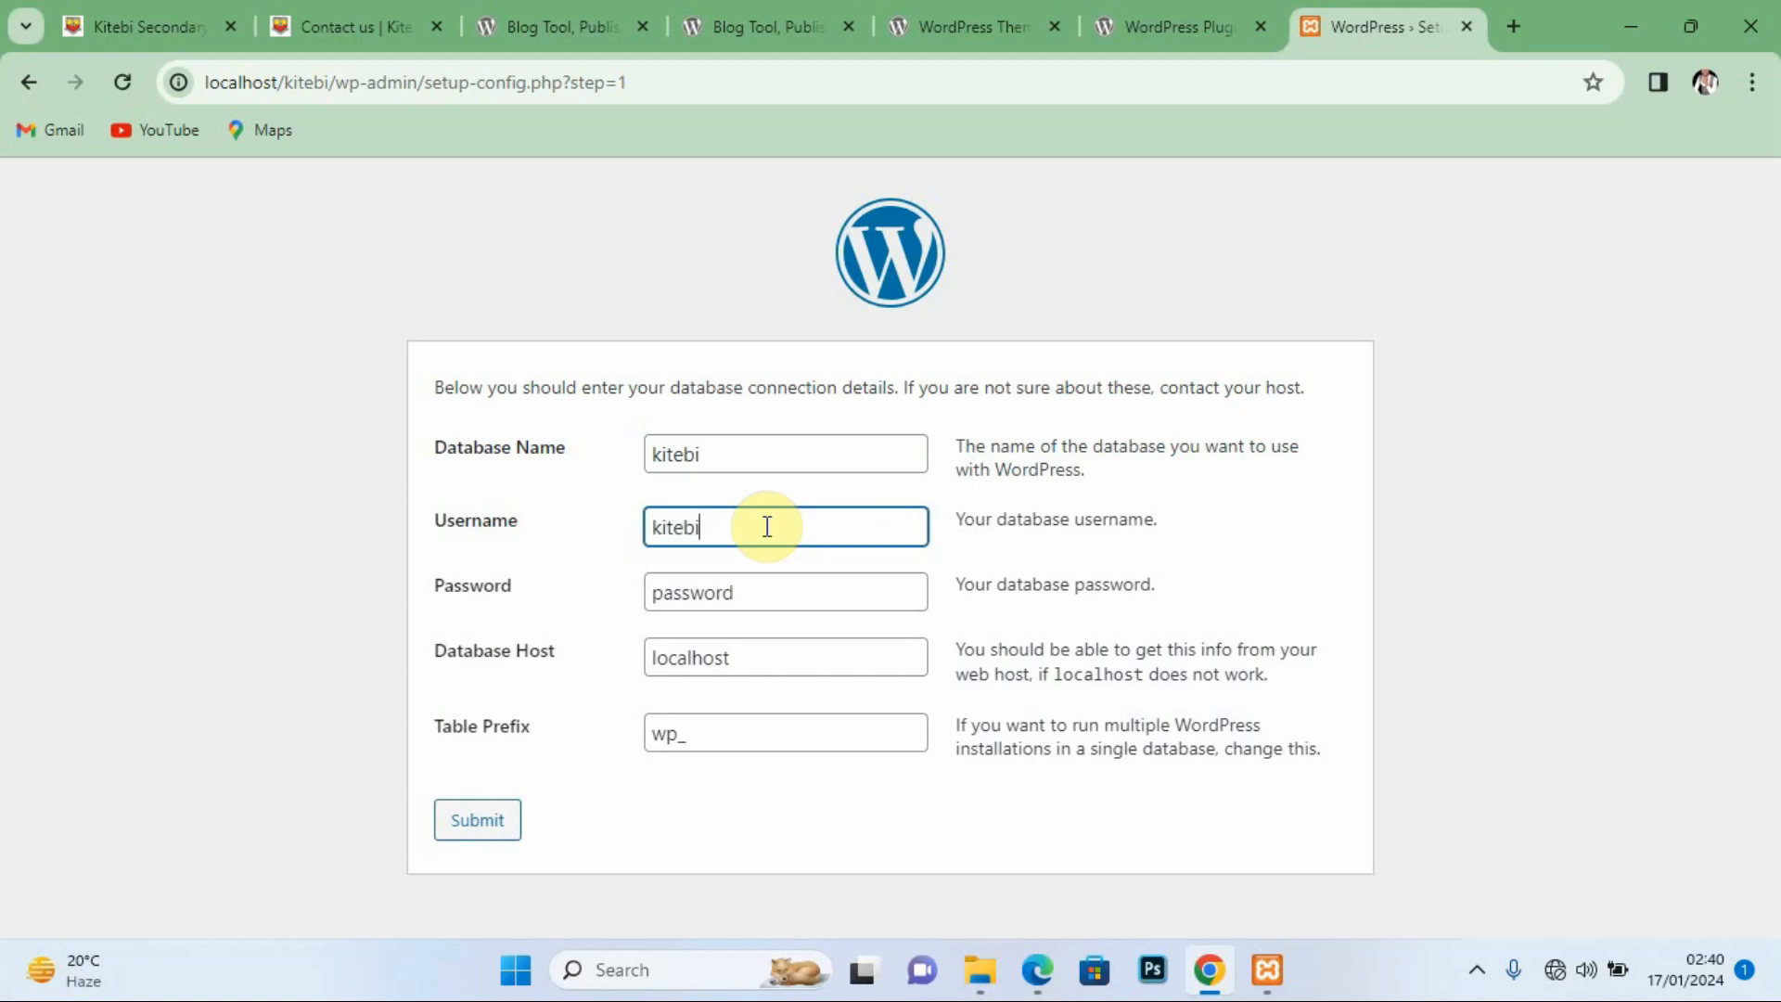
pyautogui.doubleClick(714, 594)
pyautogui.write('kit')
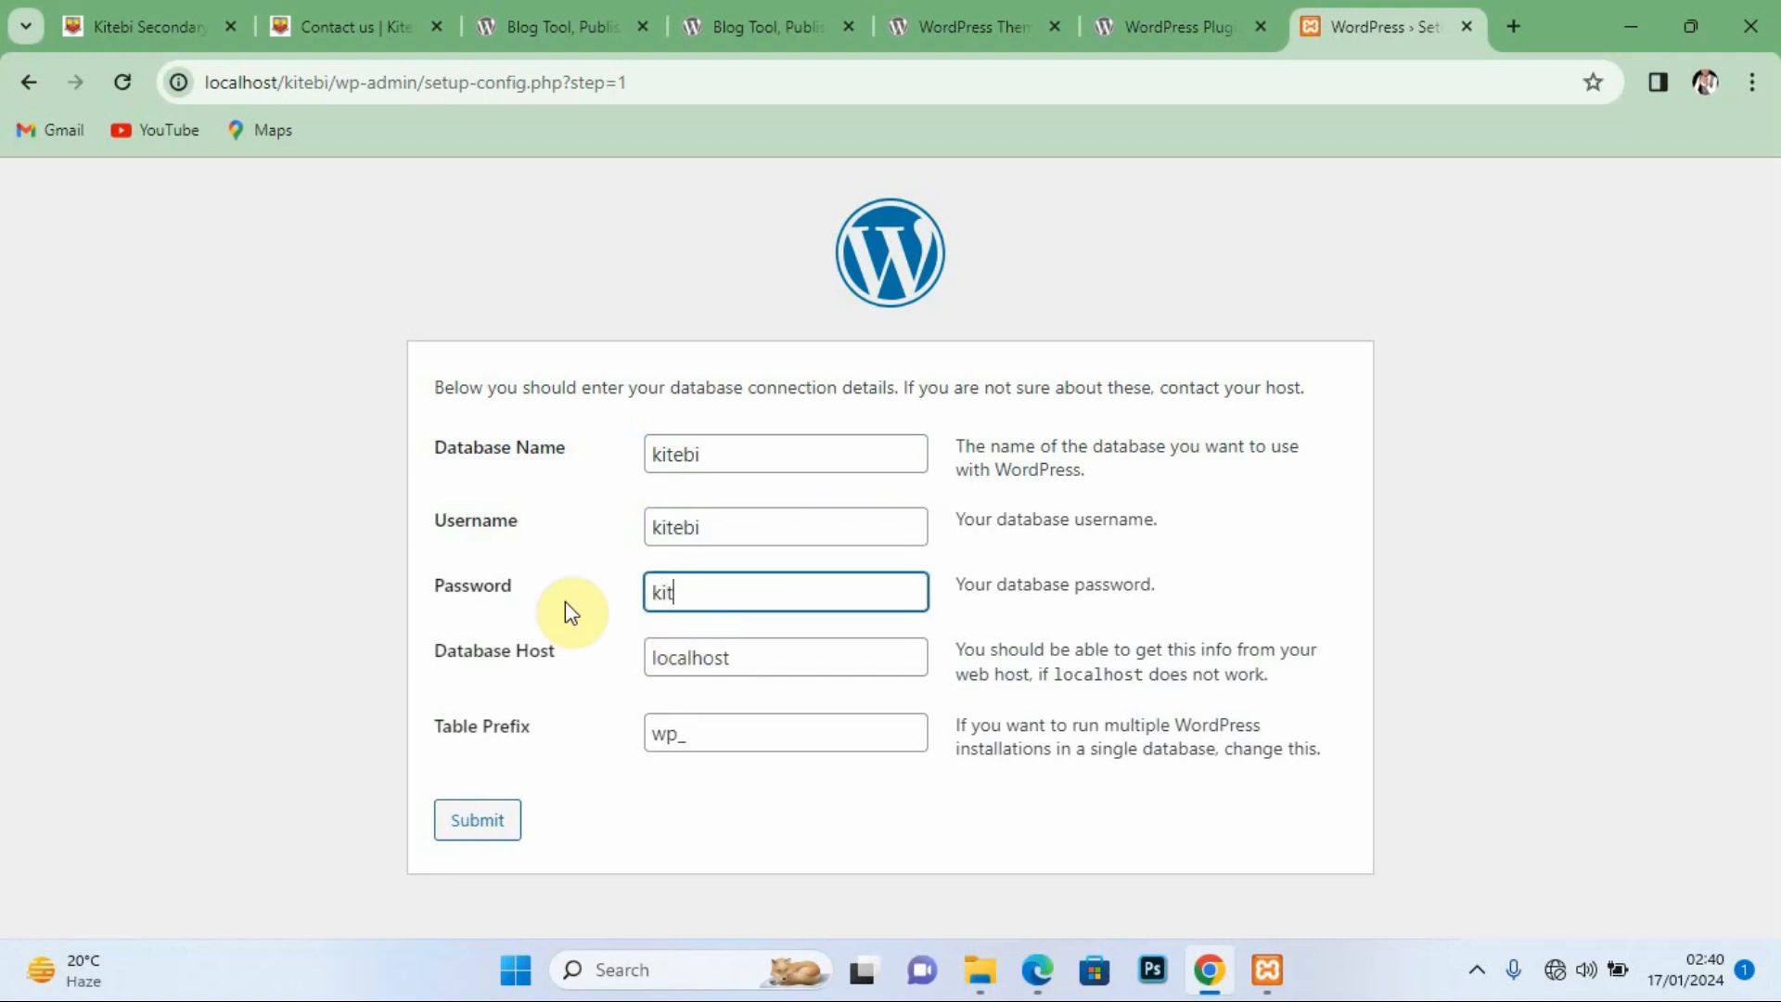
pyautogui.write('ebi')
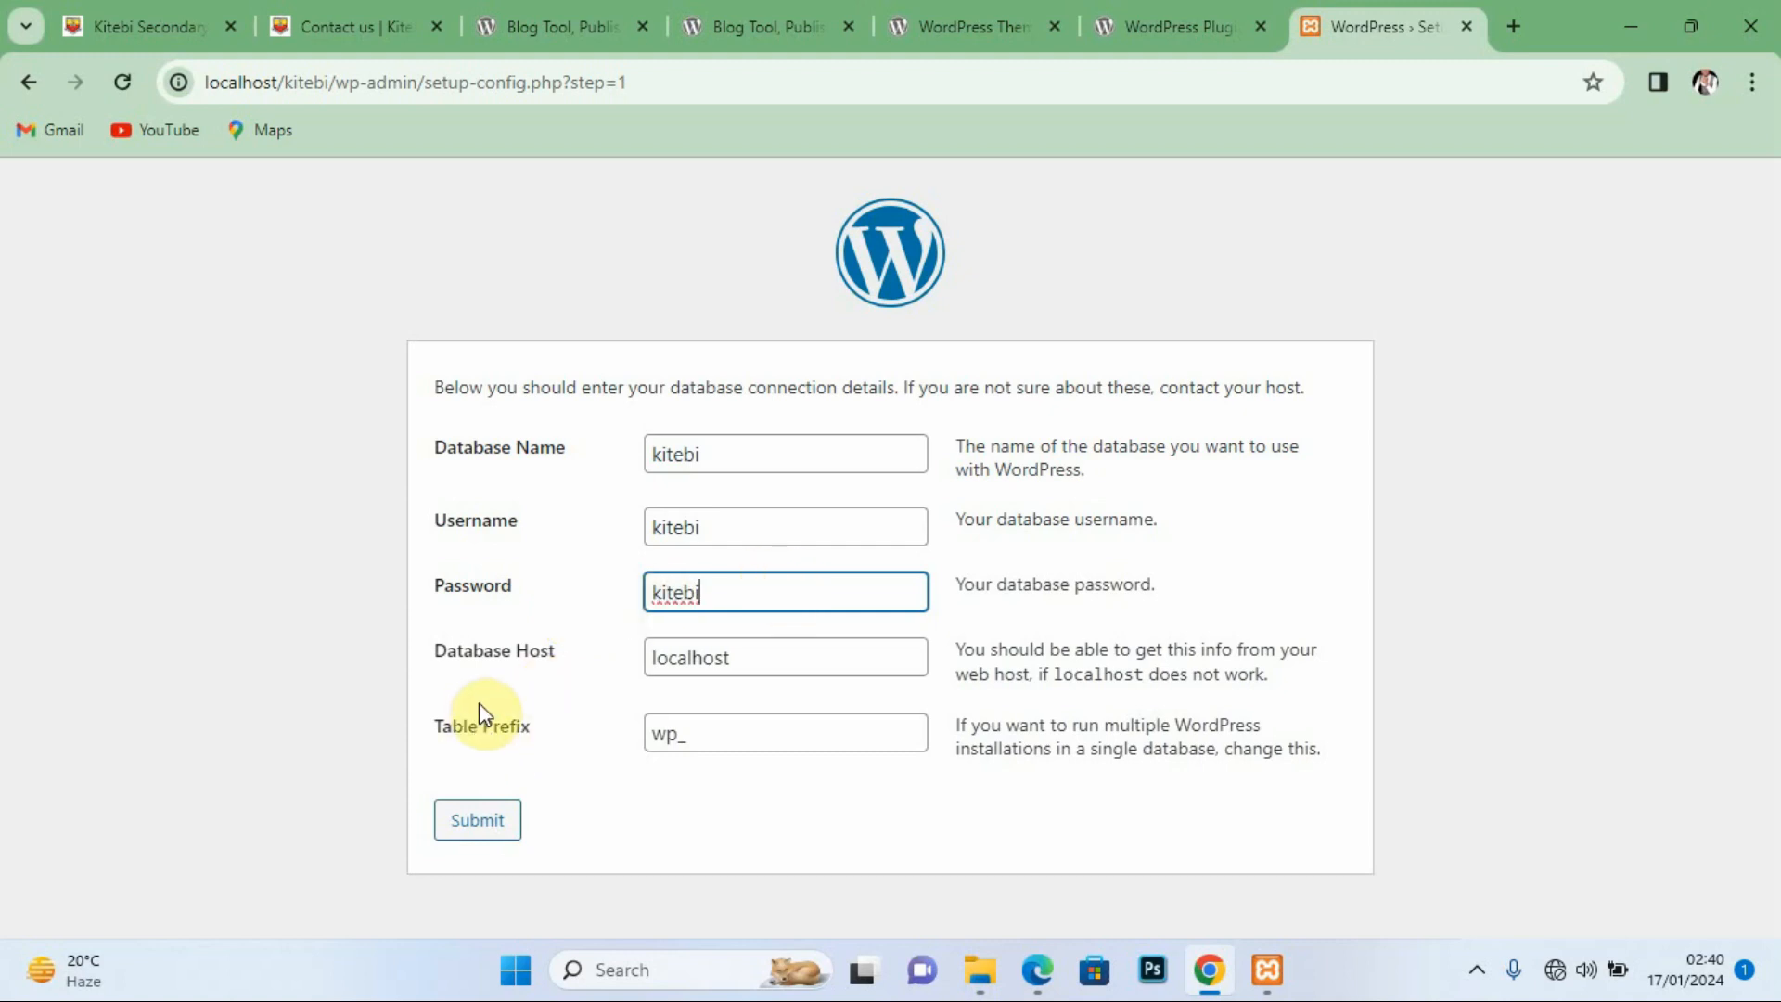
pyautogui.click(476, 821)
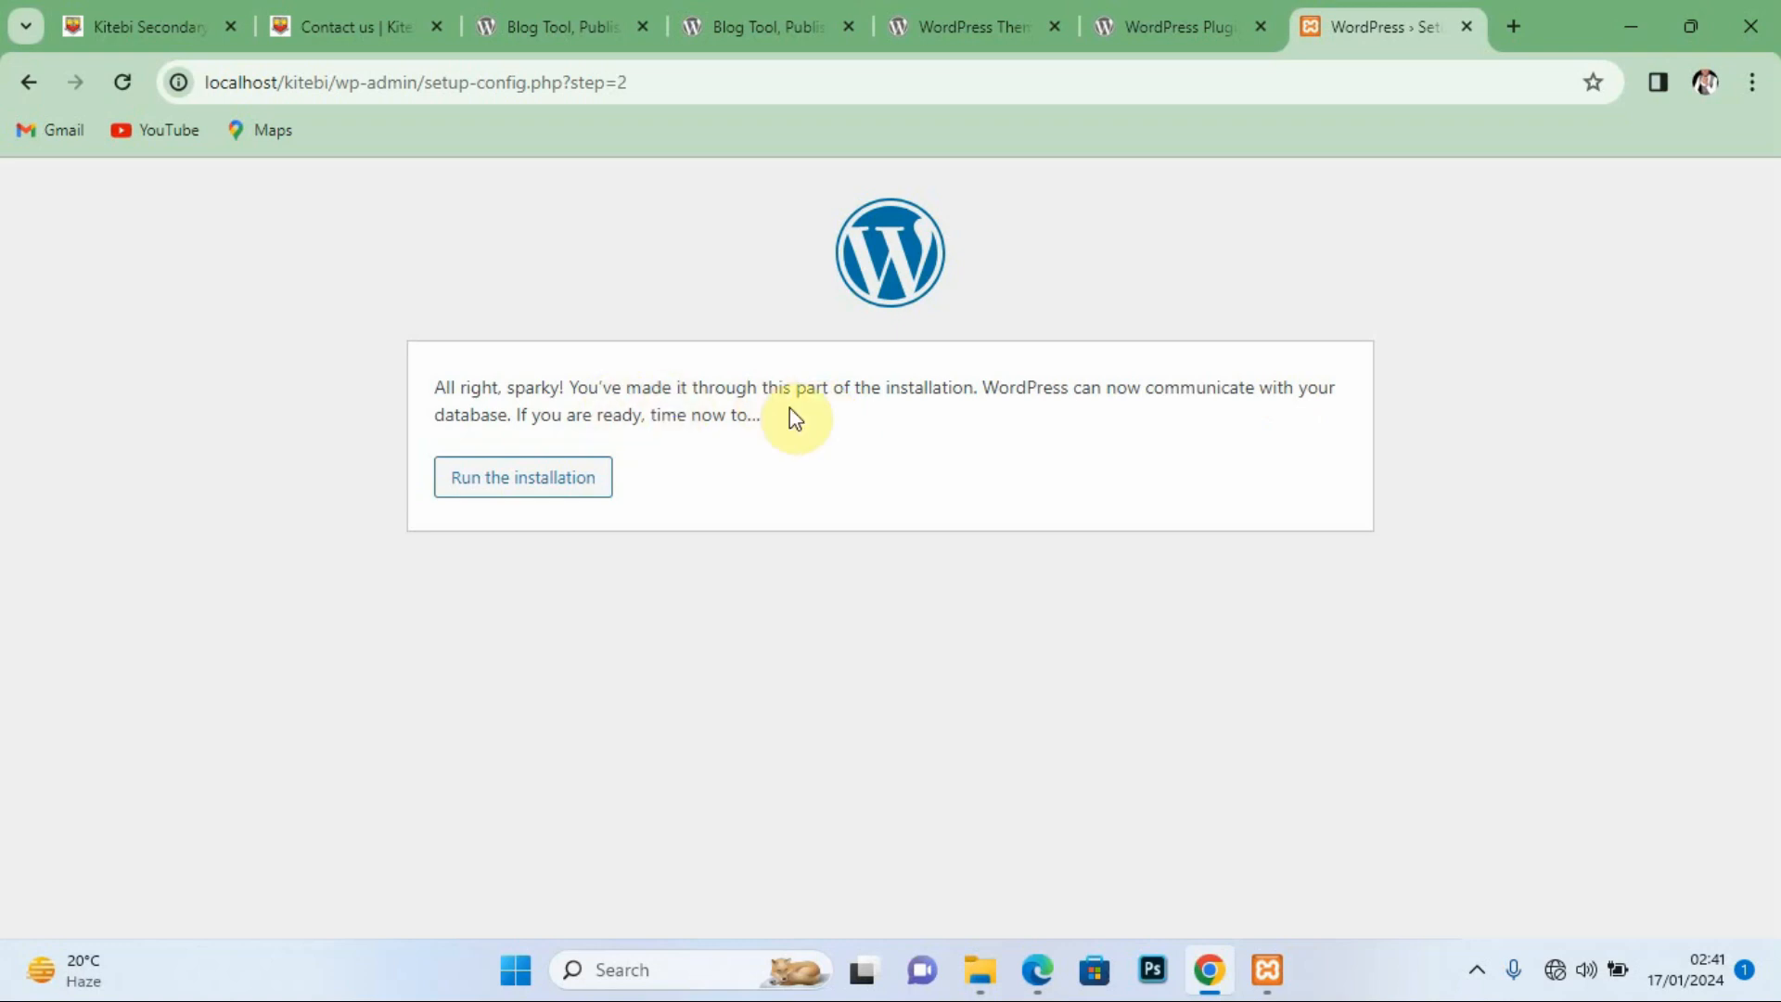
pyautogui.click(529, 480)
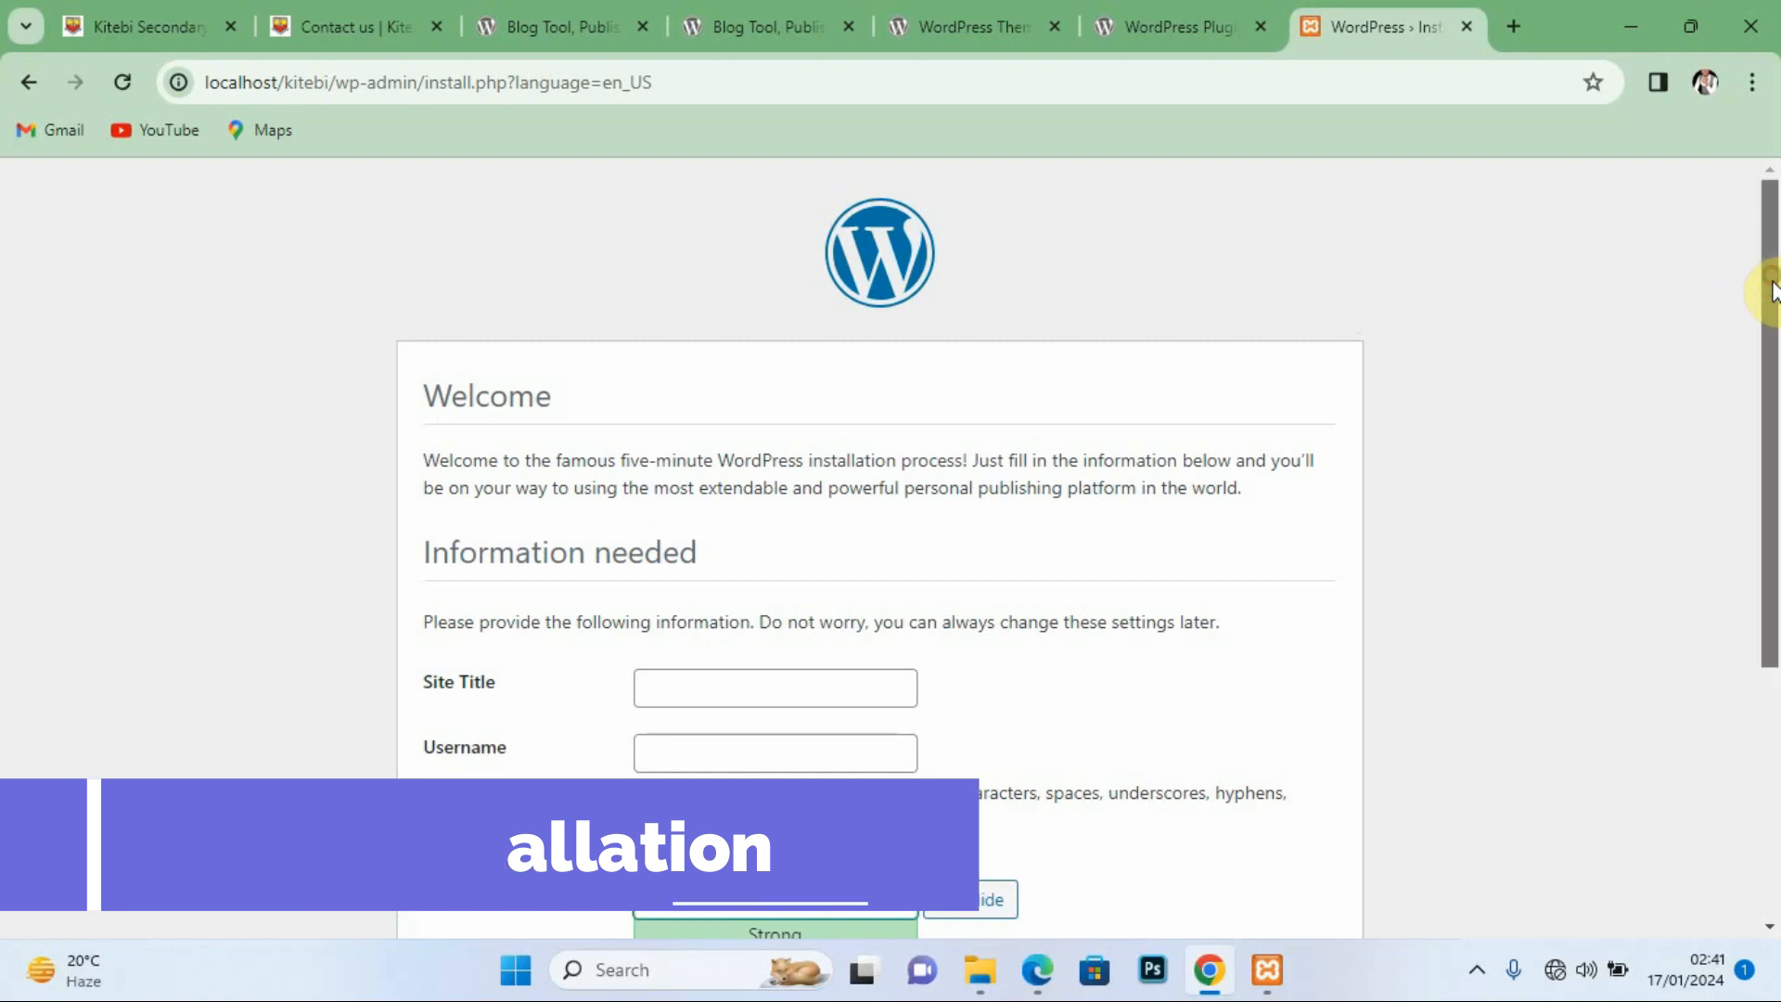
# Step: Set the site title to Kitebi and the admin username to kitebi
pyautogui.moveTo(1772, 278); pyautogui.dragTo(1773, 352)
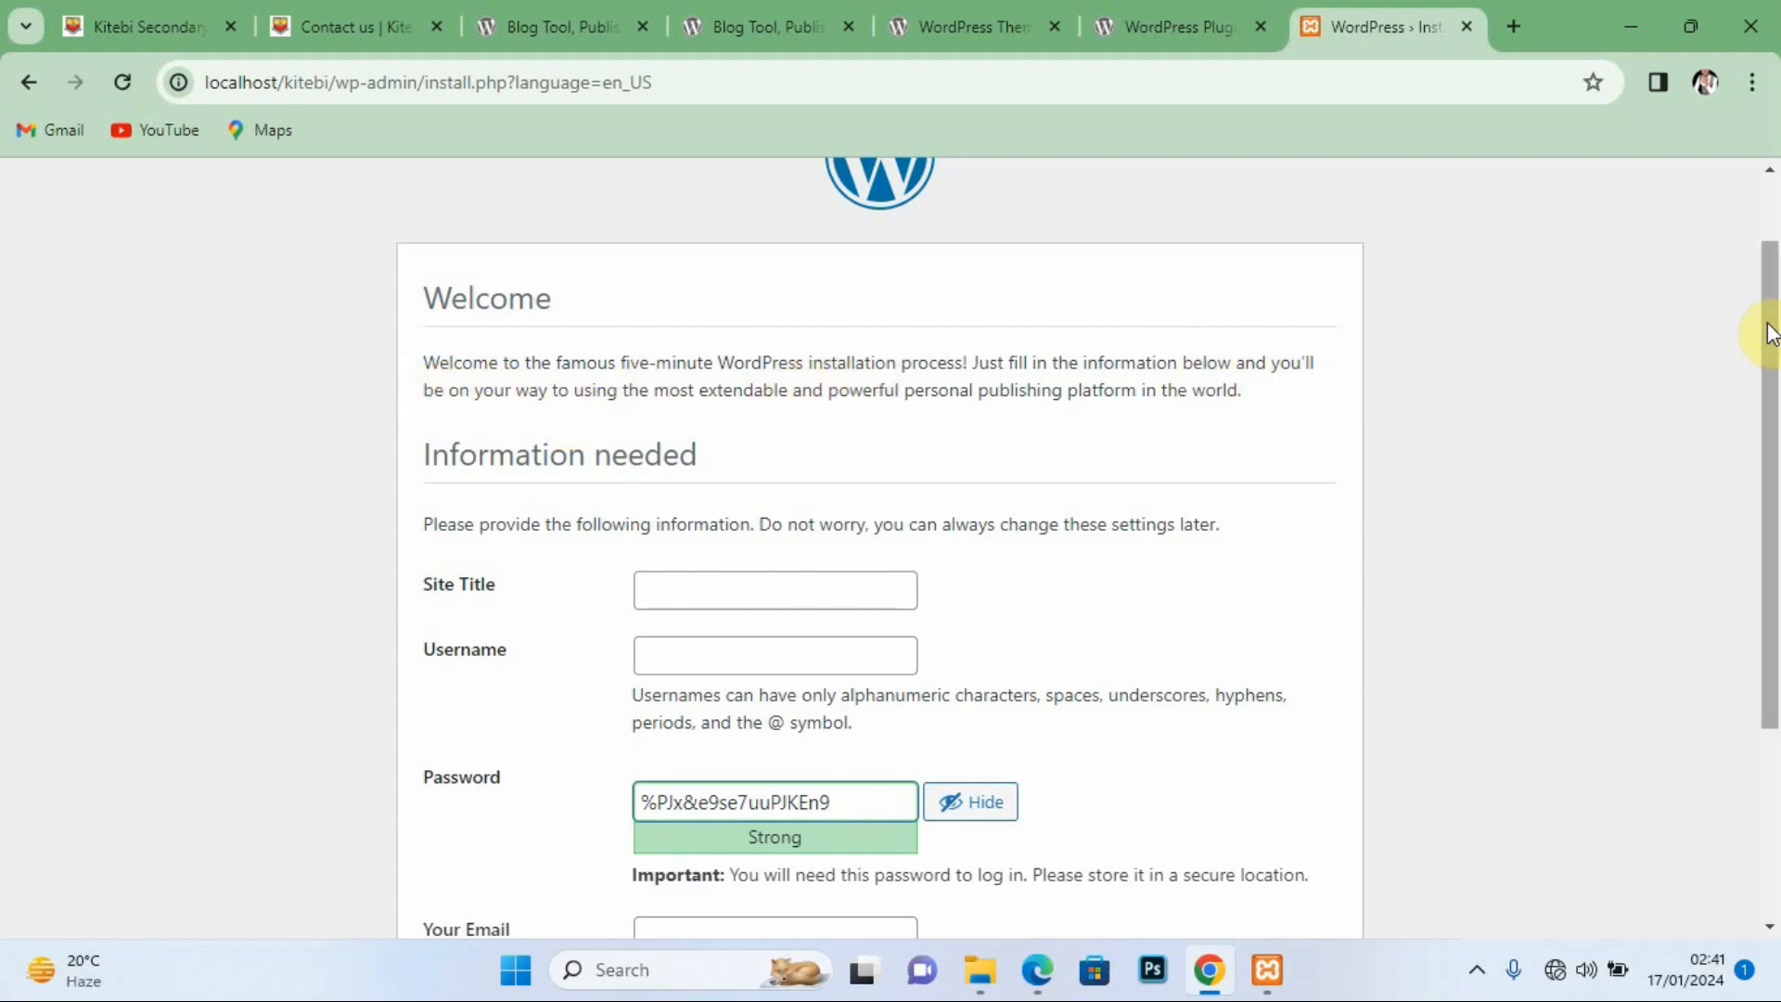
pyautogui.moveTo(1767, 327); pyautogui.dragTo(1768, 409)
pyautogui.click(692, 458)
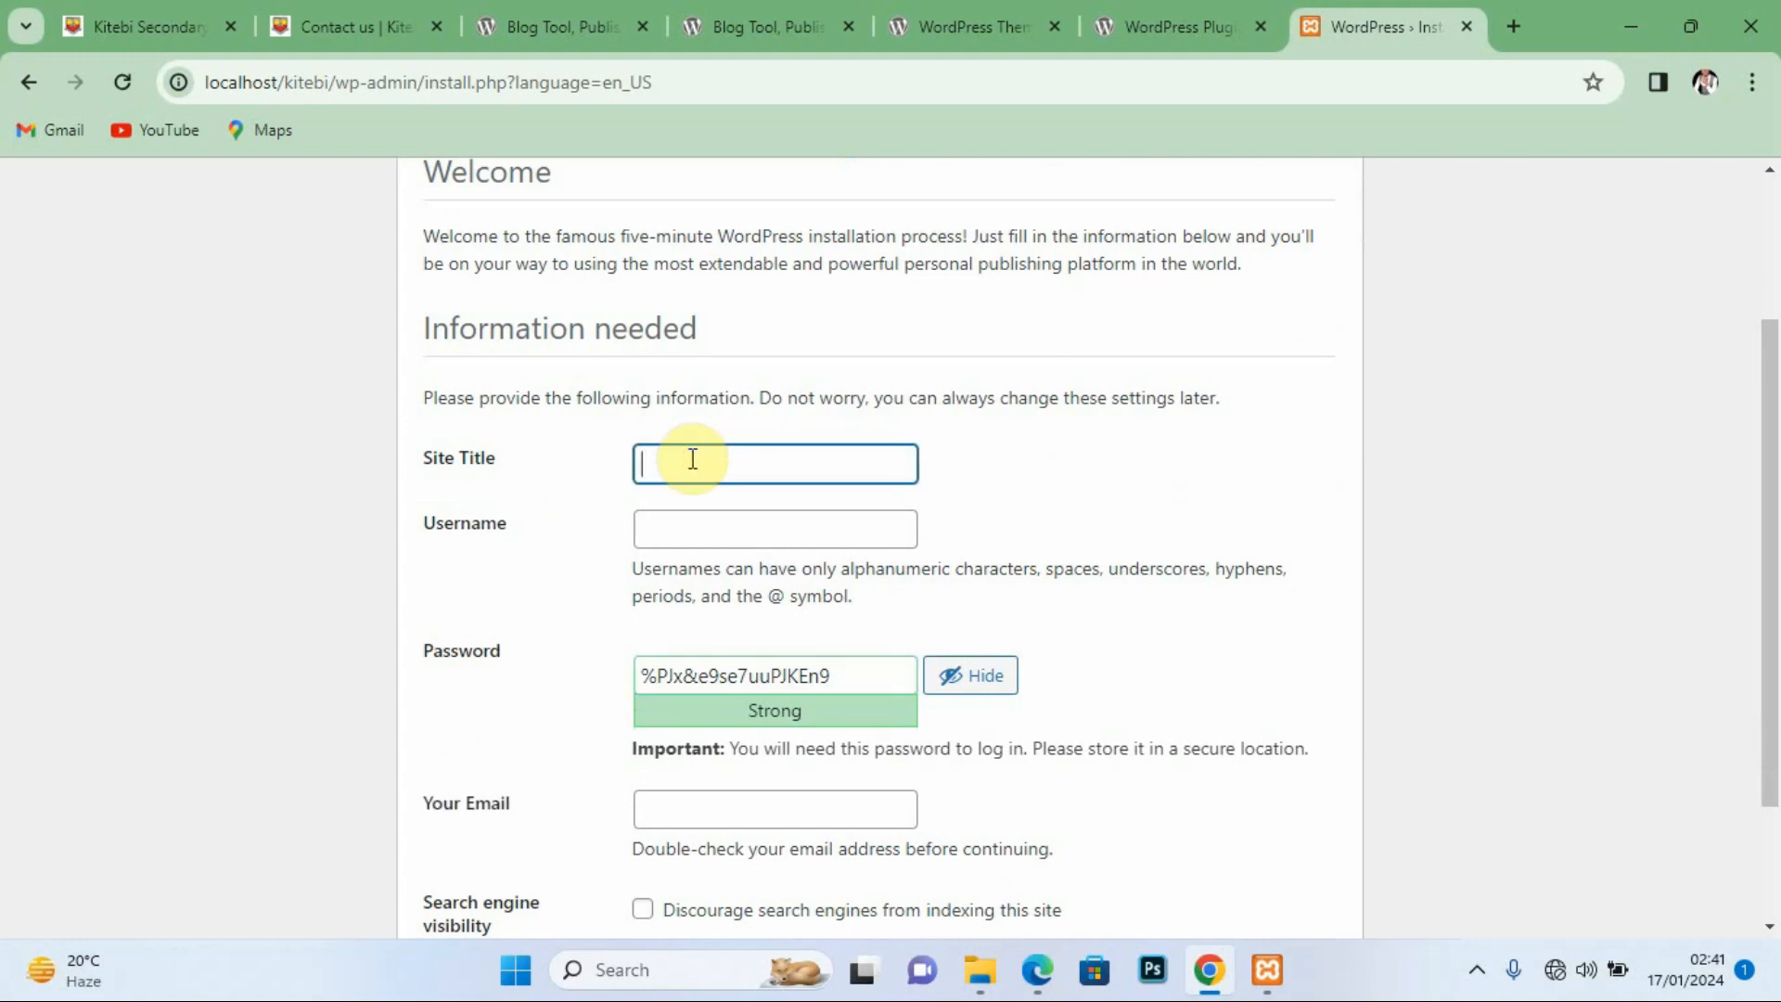
pyautogui.write('Kitebi')
pyautogui.click(678, 522)
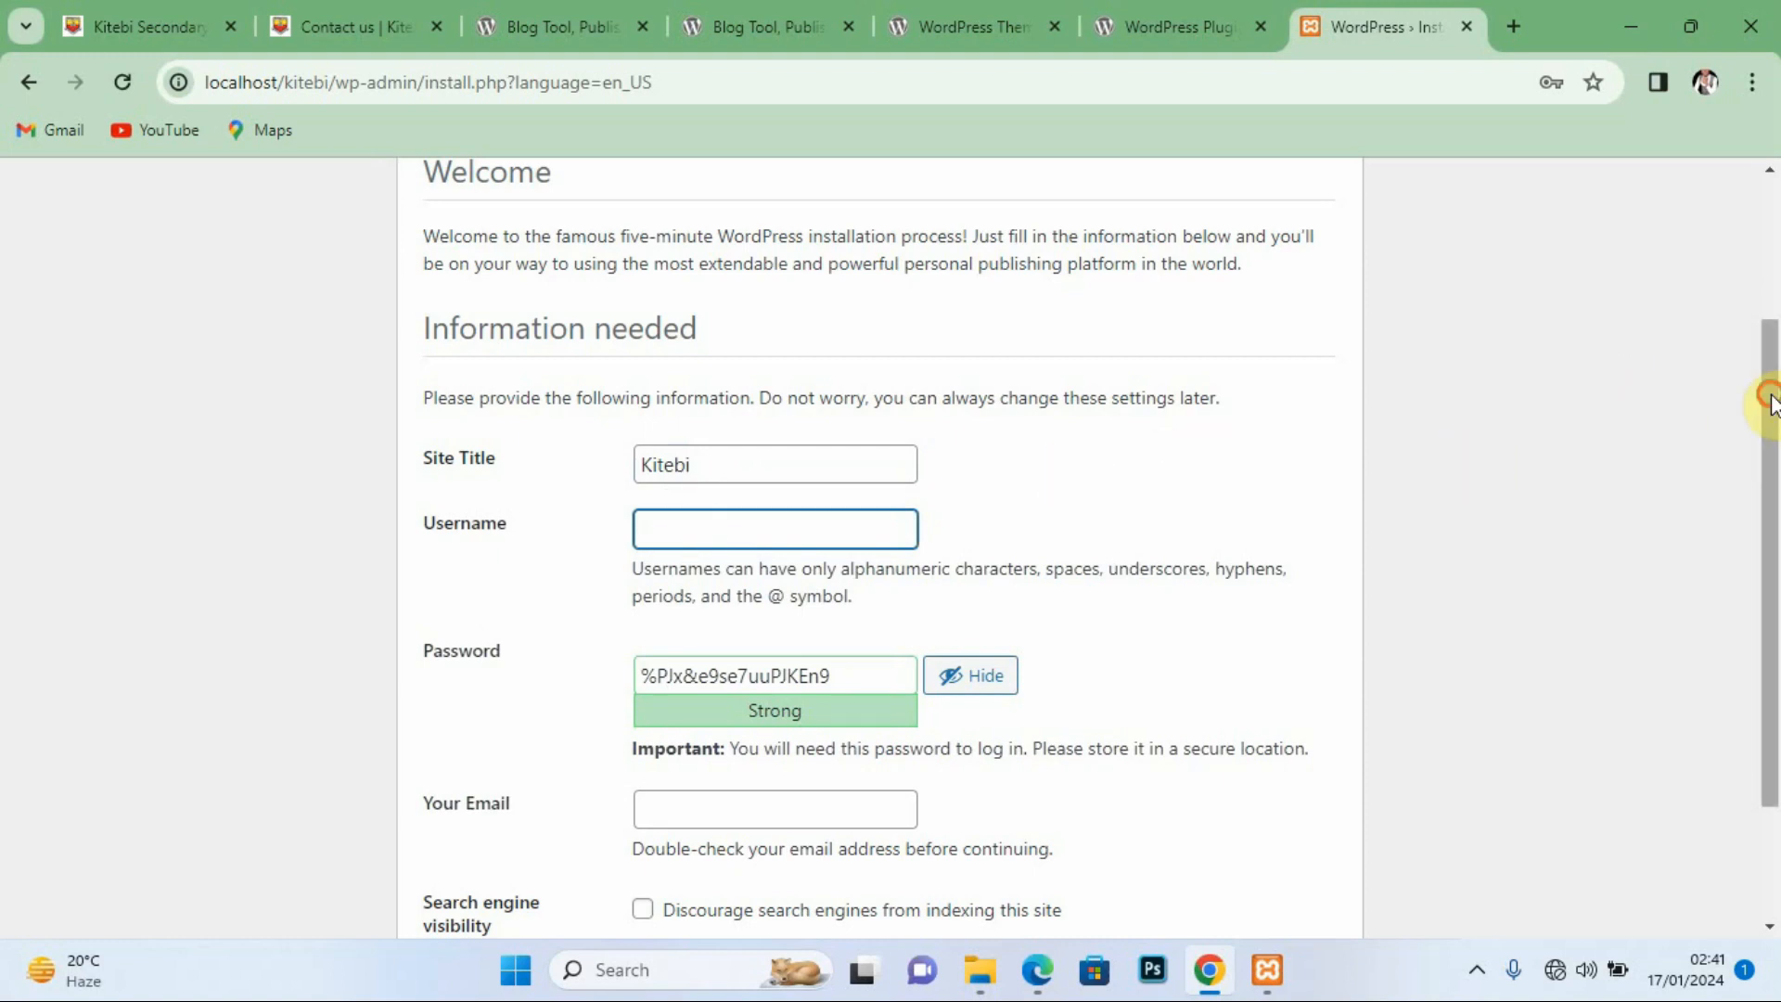
pyautogui.moveTo(1769, 397); pyautogui.dragTo(1769, 428)
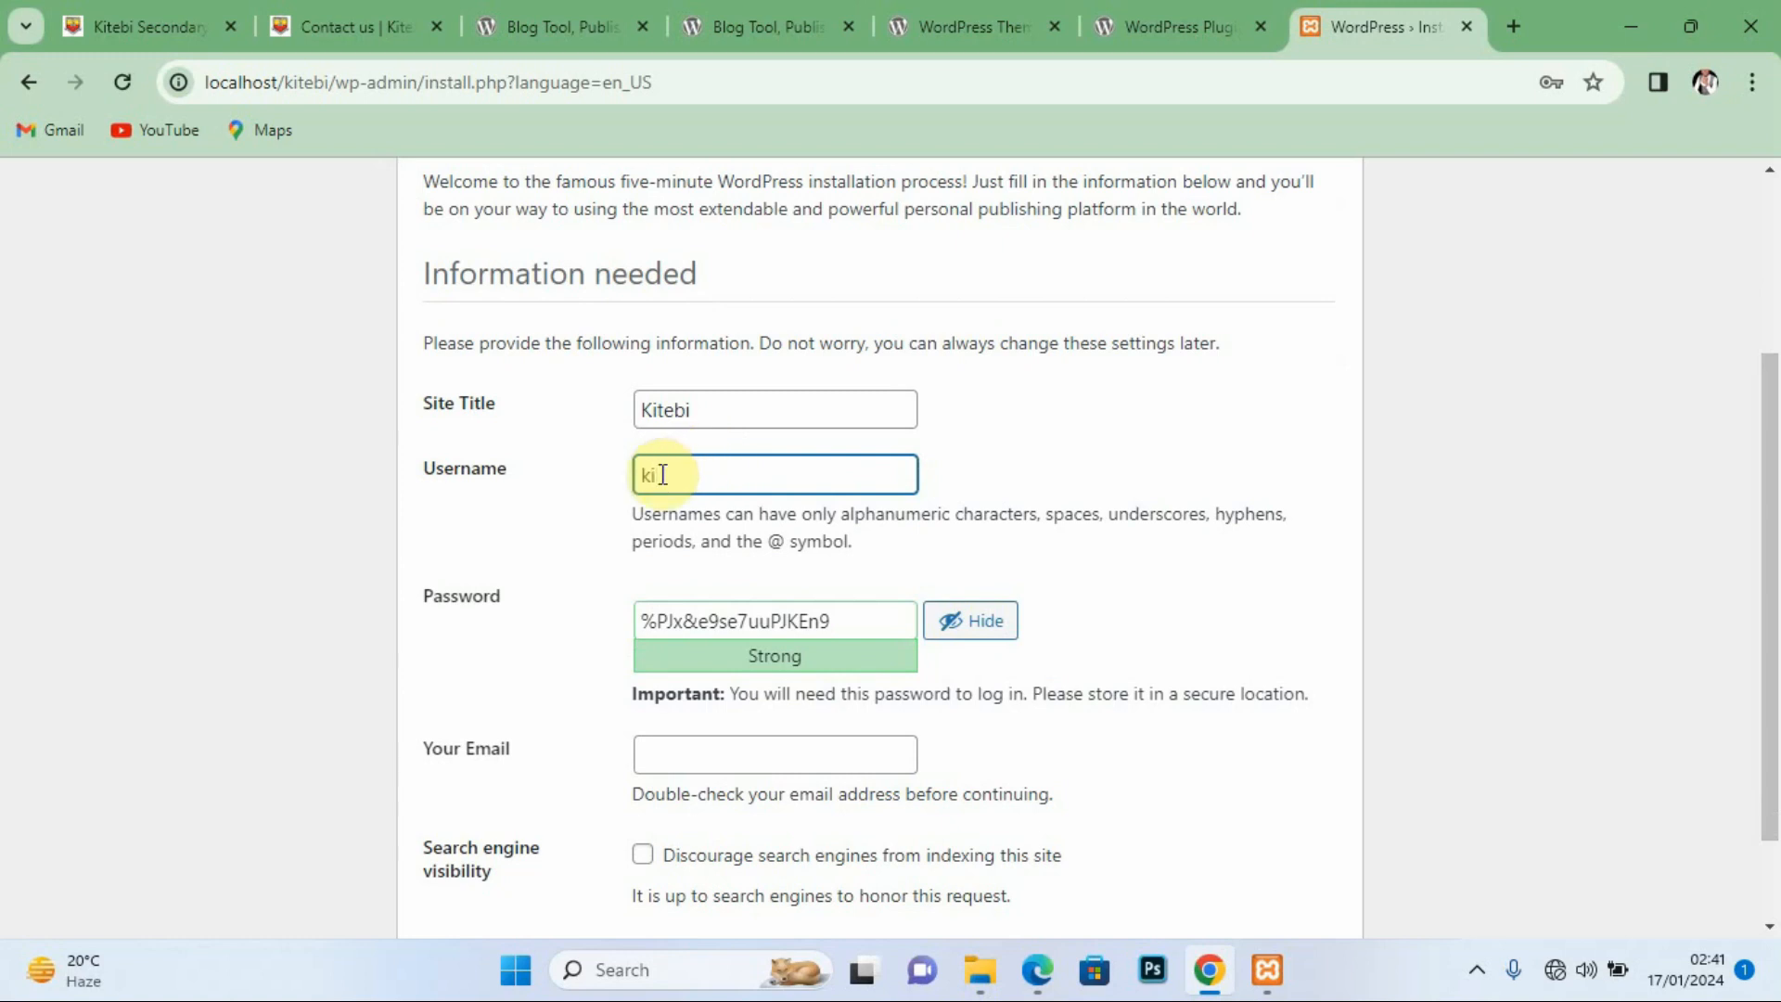
pyautogui.write('bi')
# Step: Replace the generated password with a weak one, confirm its use, and type the admin e-mail address
pyautogui.moveTo(1762, 405); pyautogui.dragTo(1767, 506)
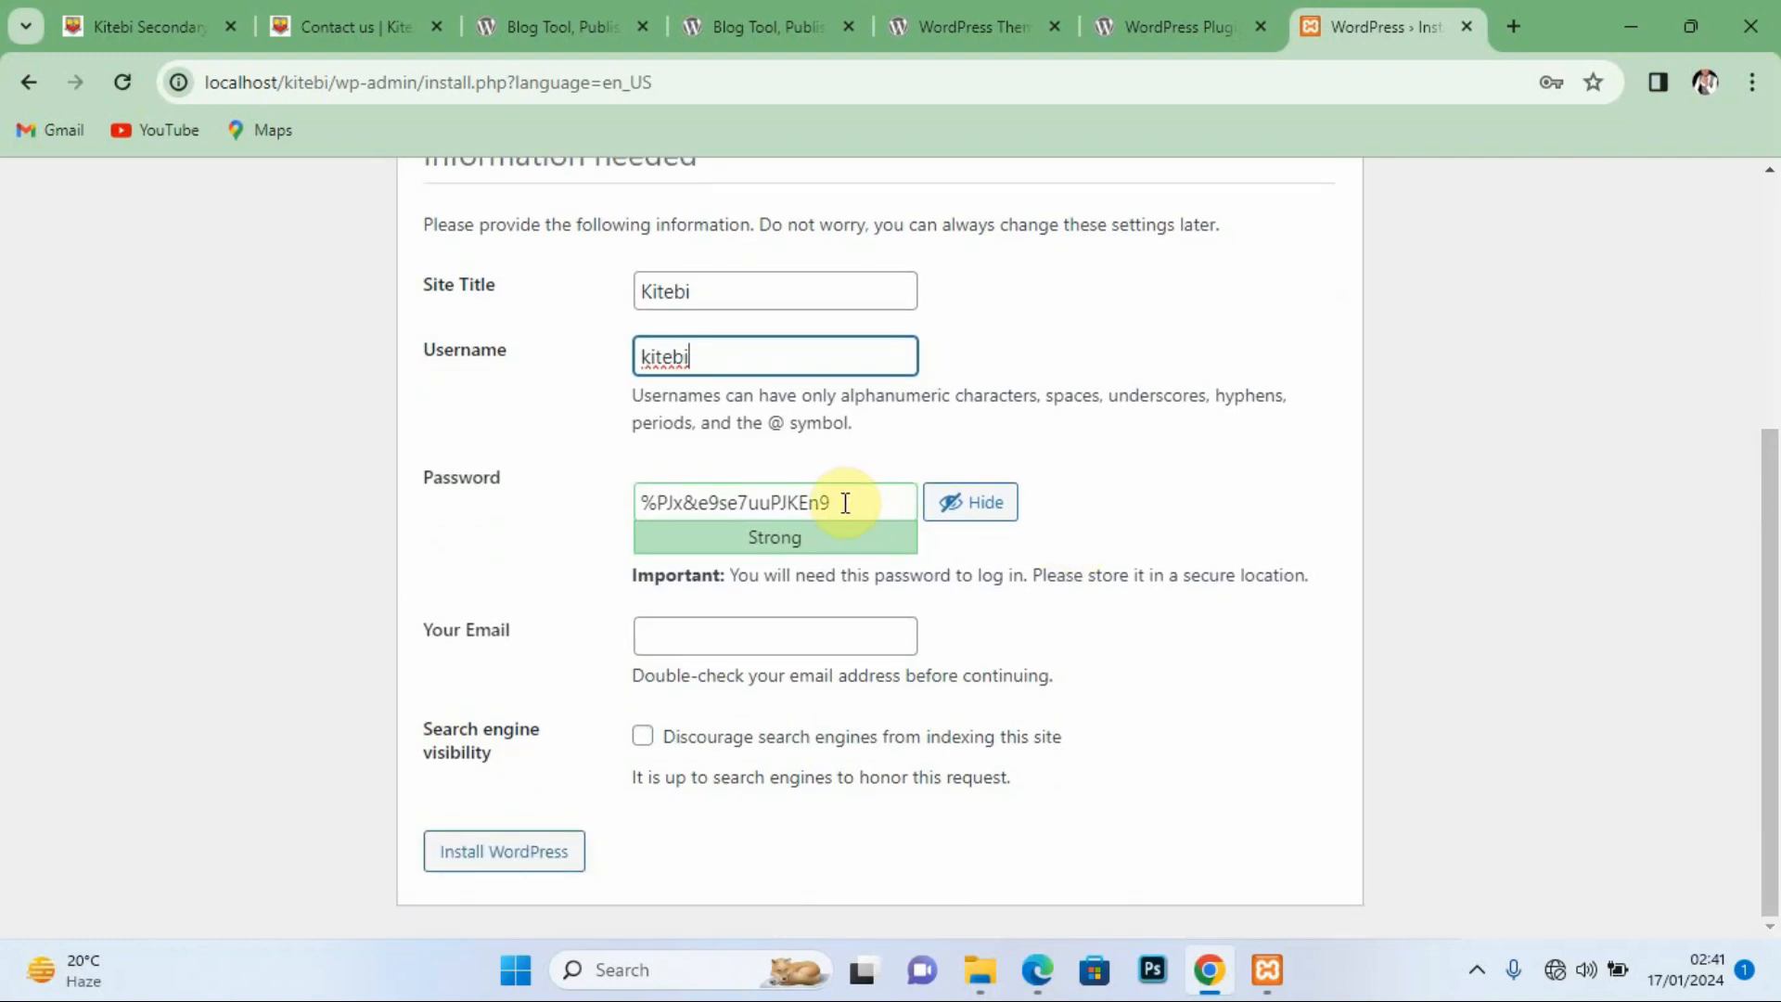
pyautogui.moveTo(845, 503); pyautogui.dragTo(612, 524)
pyautogui.write('k')
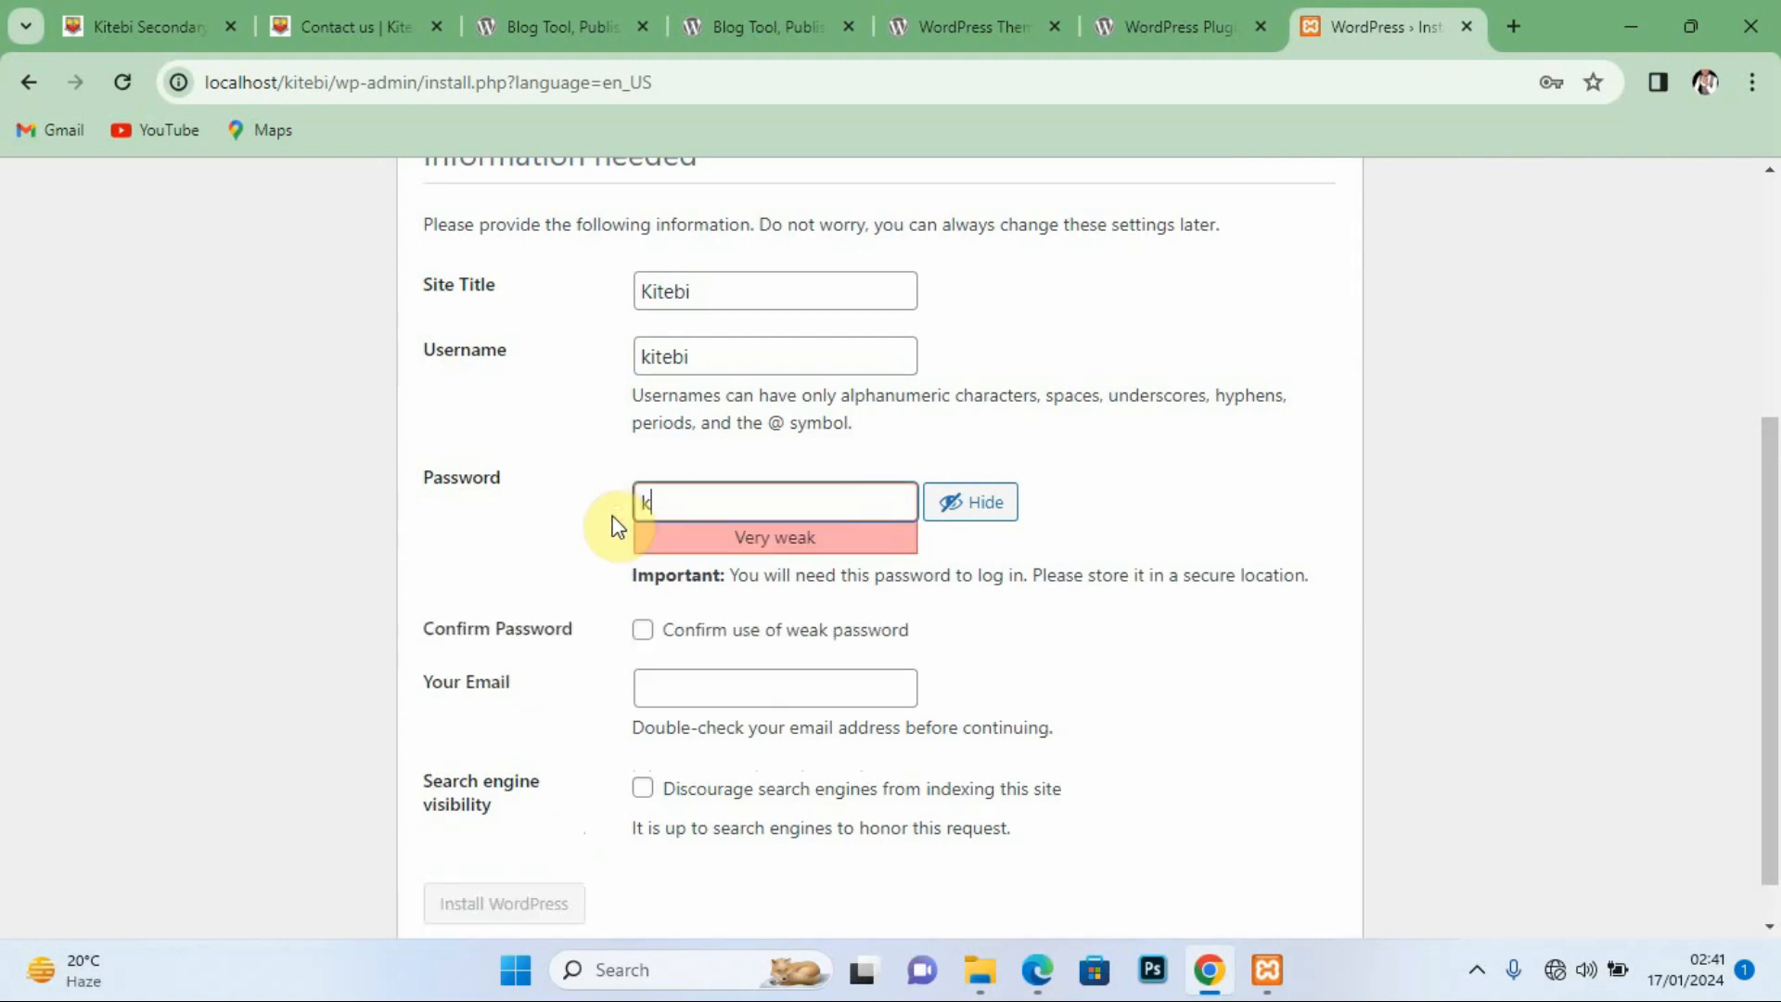
pyautogui.write('itebi')
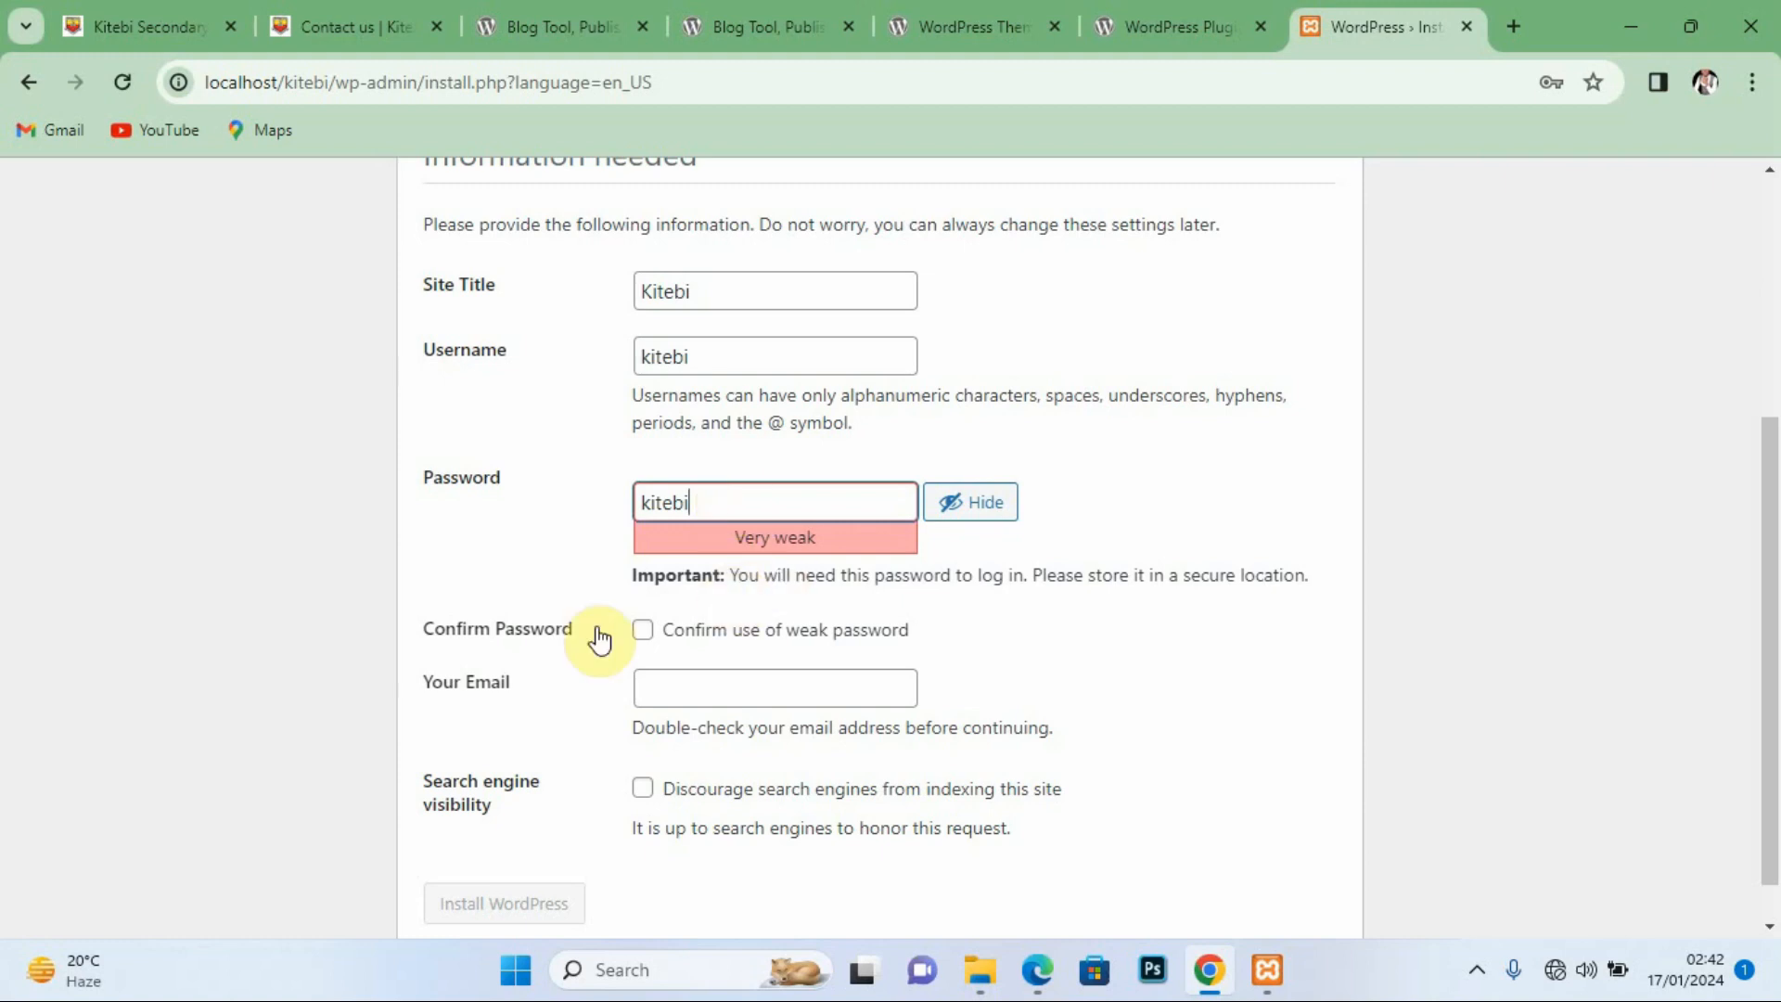
pyautogui.click(643, 631)
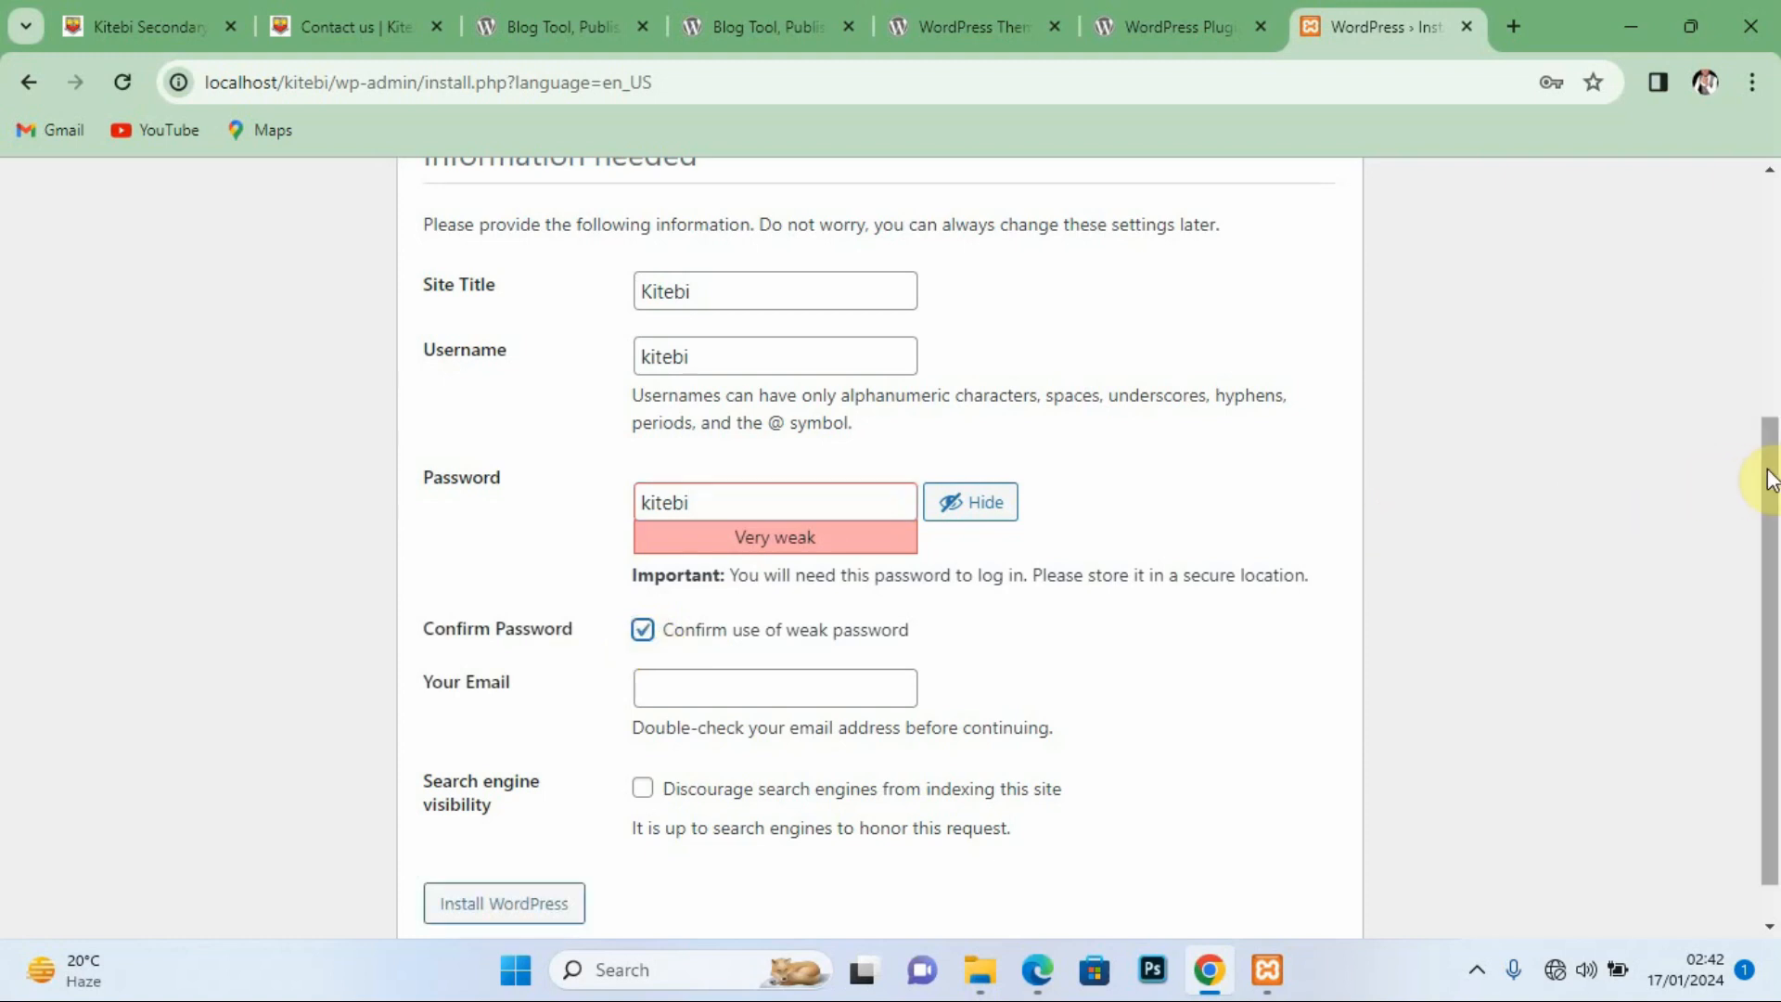
pyautogui.moveTo(1769, 478); pyautogui.dragTo(1770, 540)
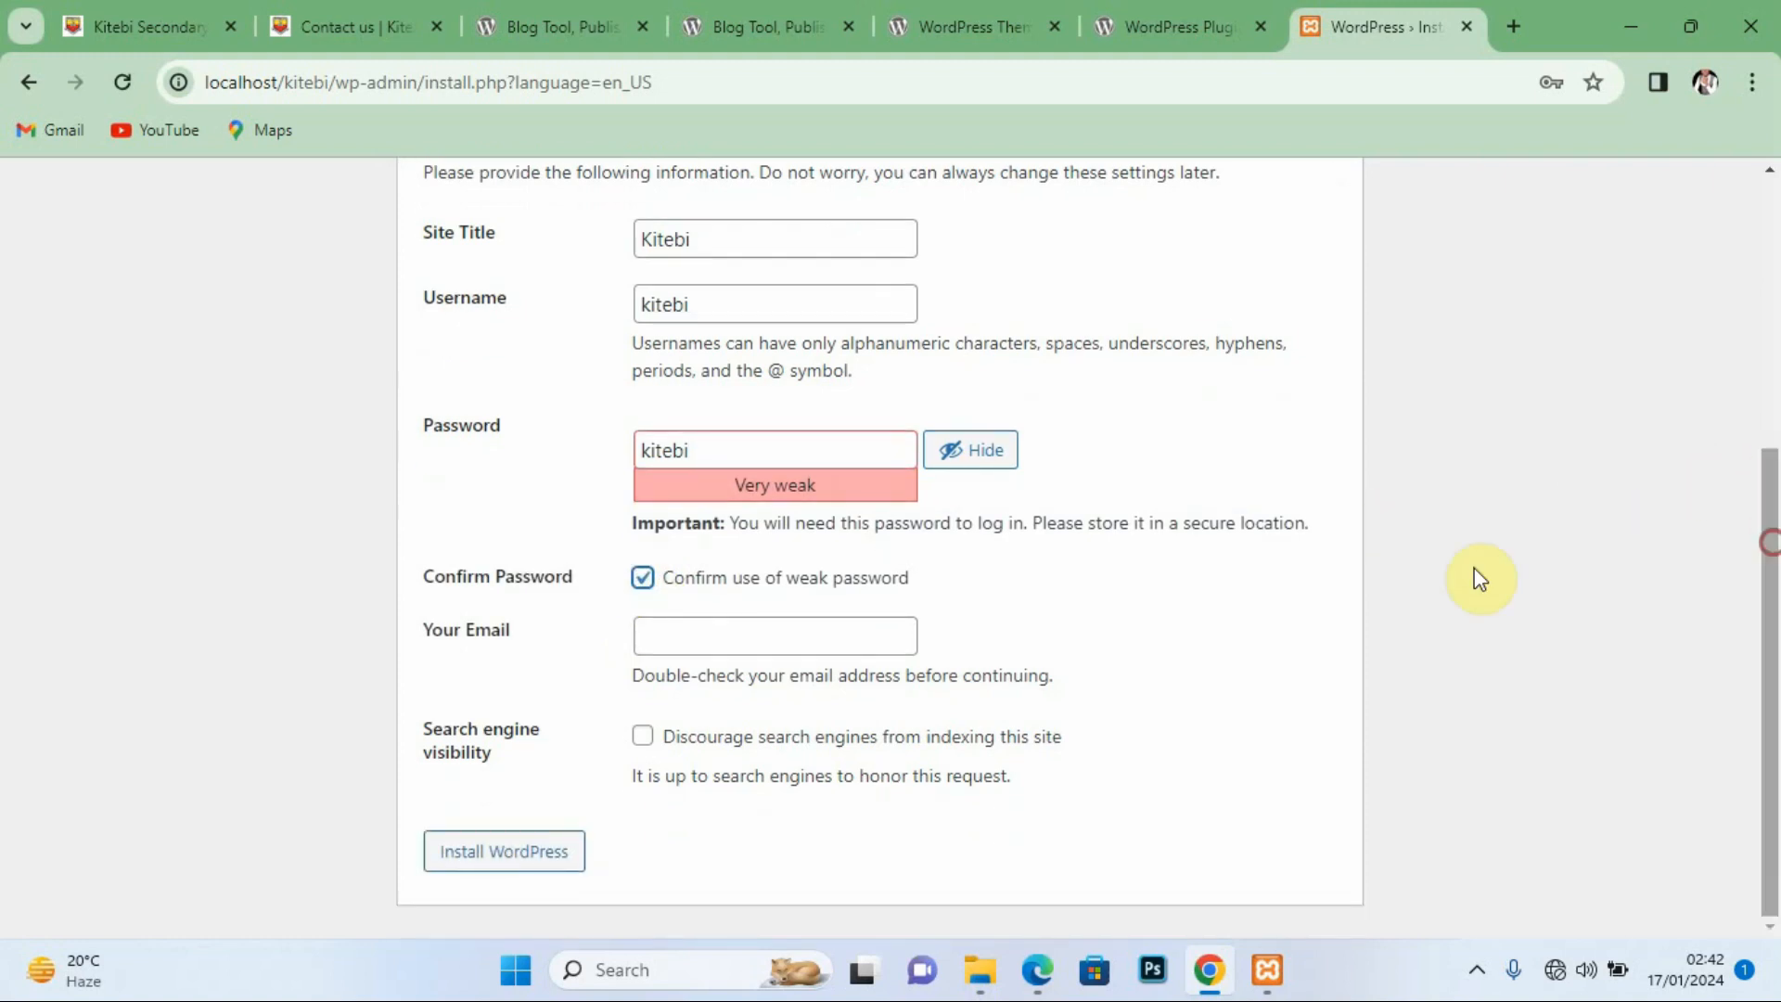
pyautogui.click(659, 634)
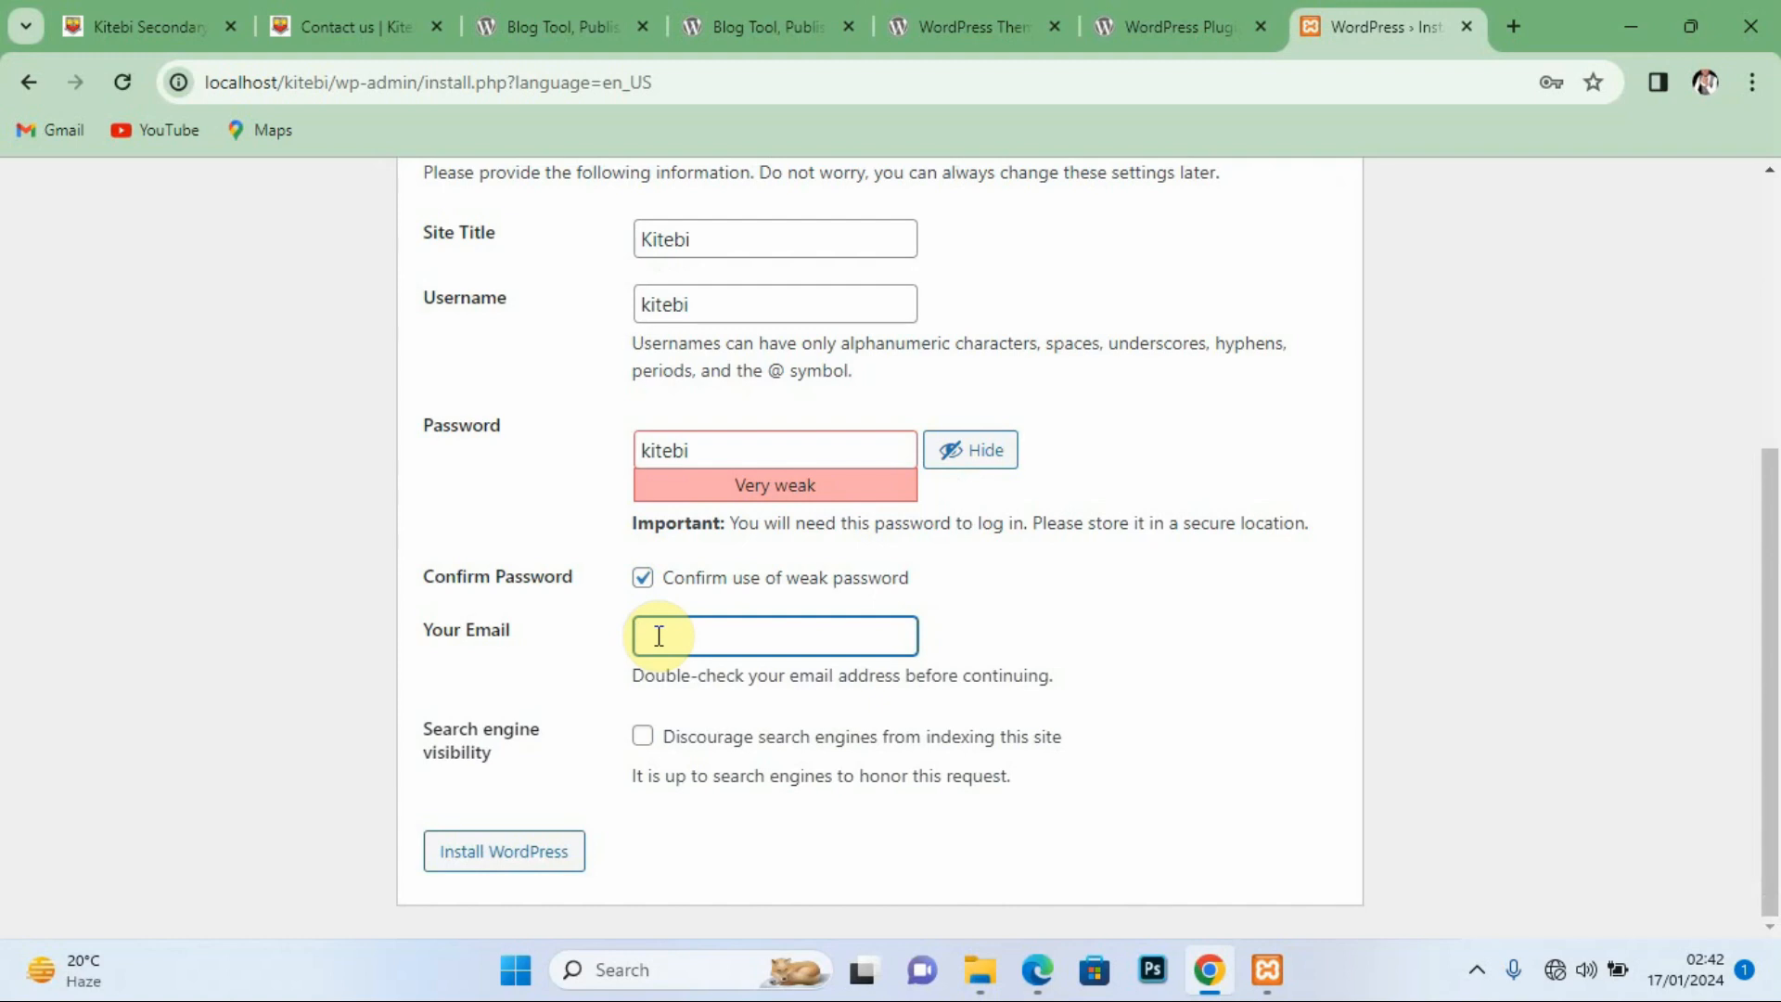
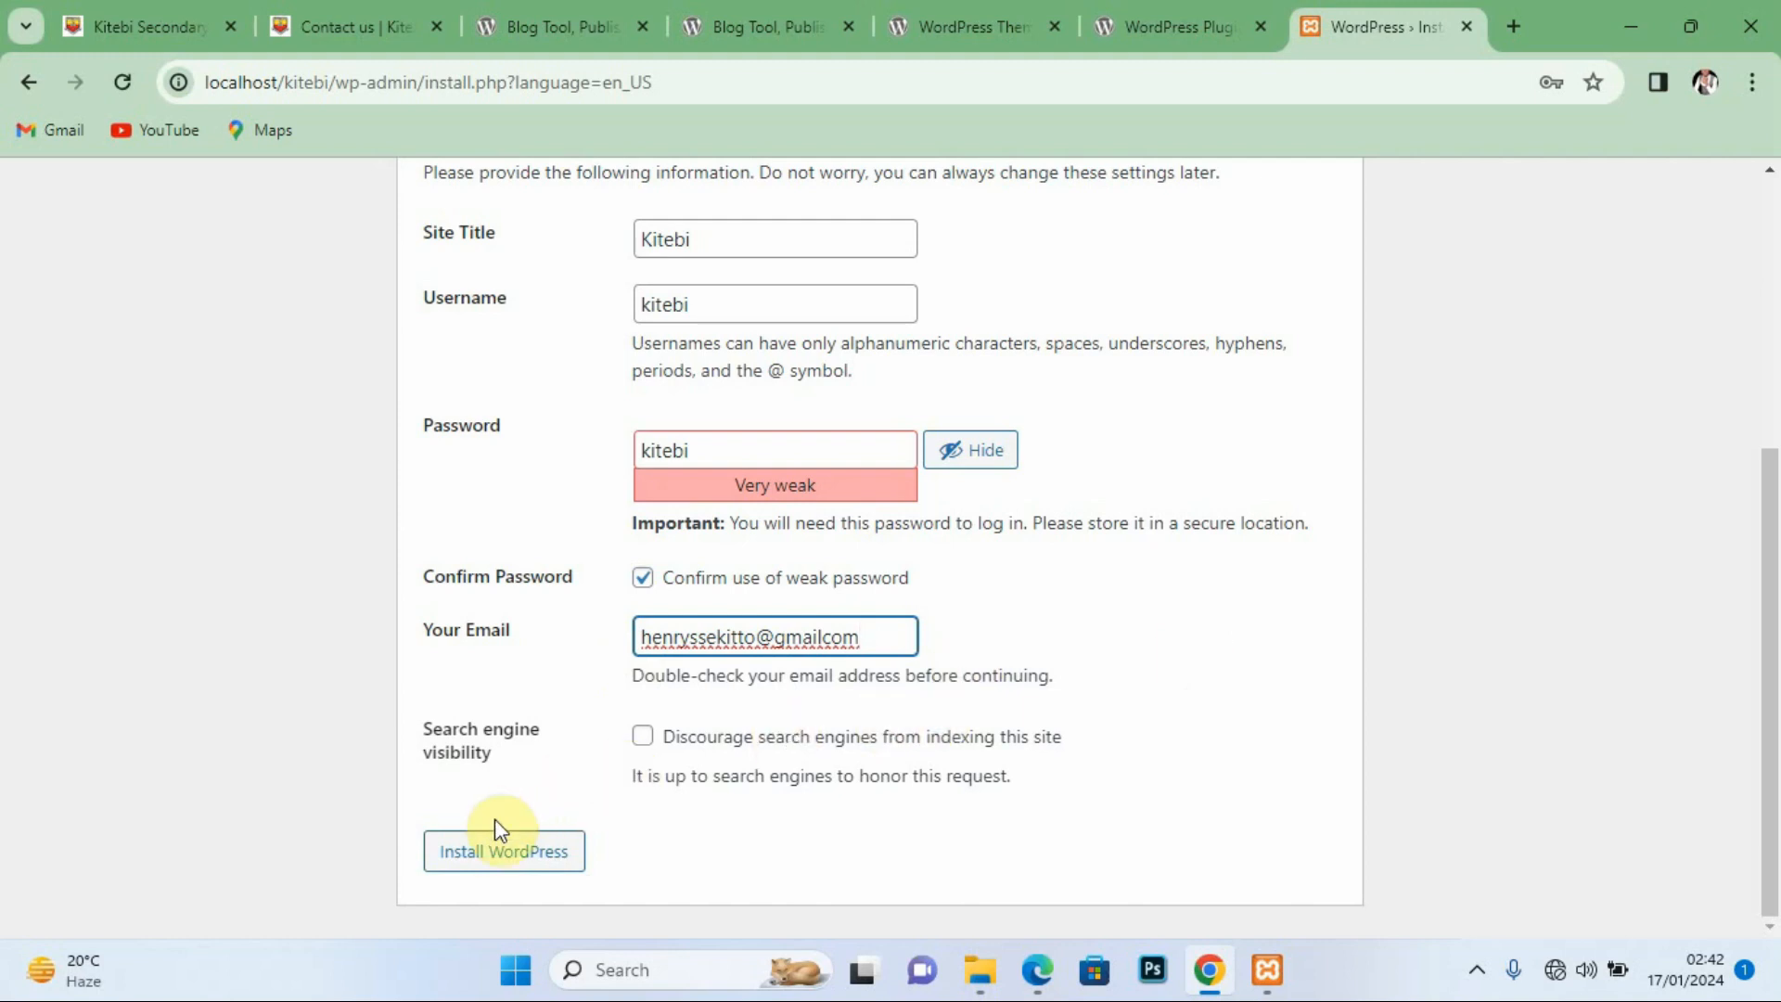
# Step: After the e-mail is rejected, add its missing dot, re-confirm the weak password, and install again
pyautogui.click(501, 851)
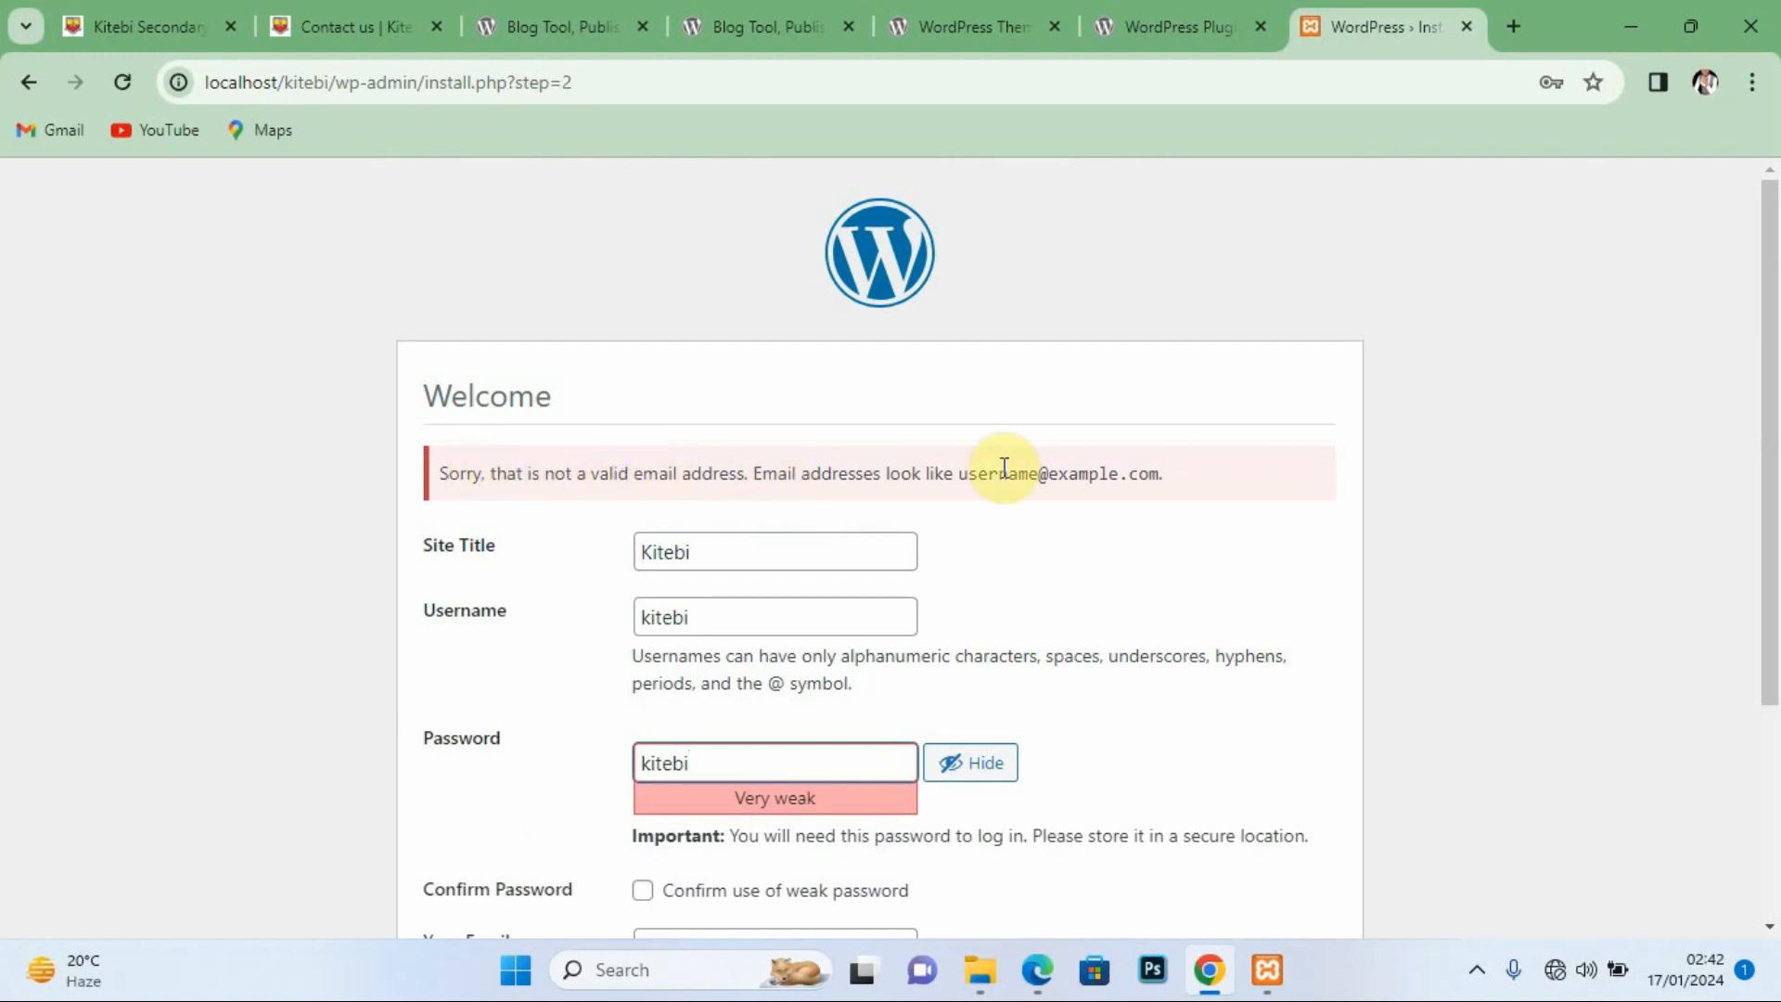
pyautogui.moveTo(1761, 449); pyautogui.dragTo(1760, 621)
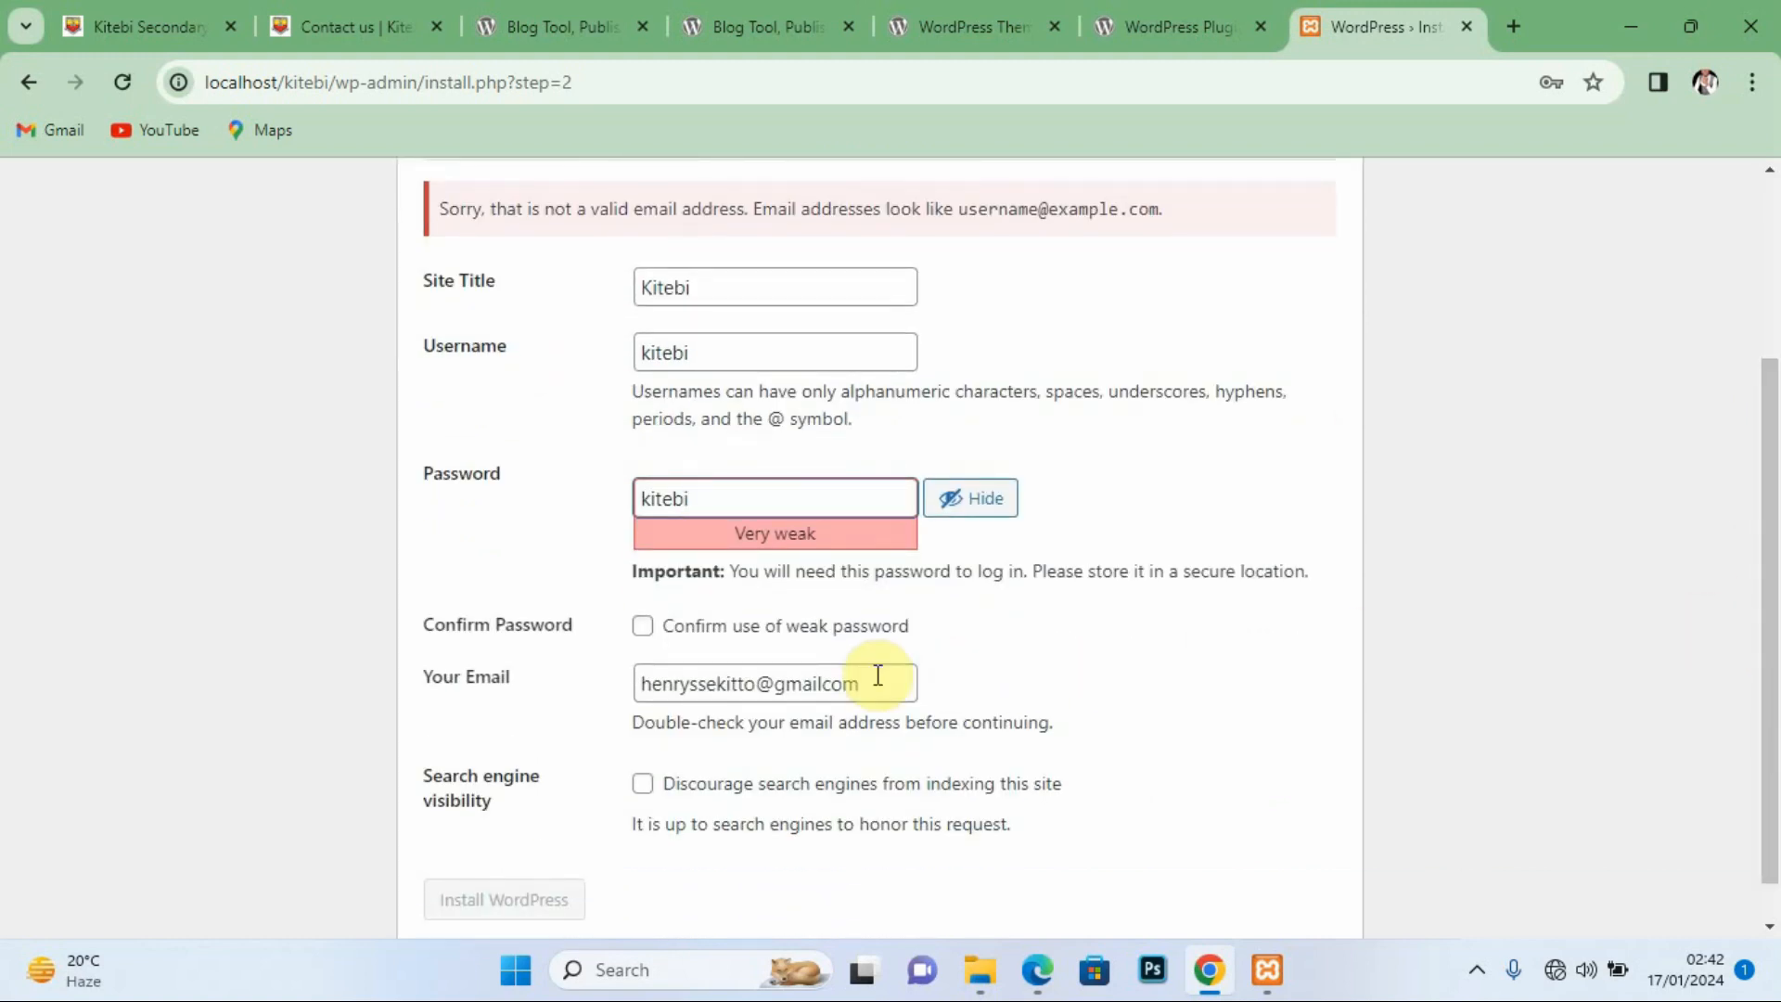
pyautogui.click(823, 685)
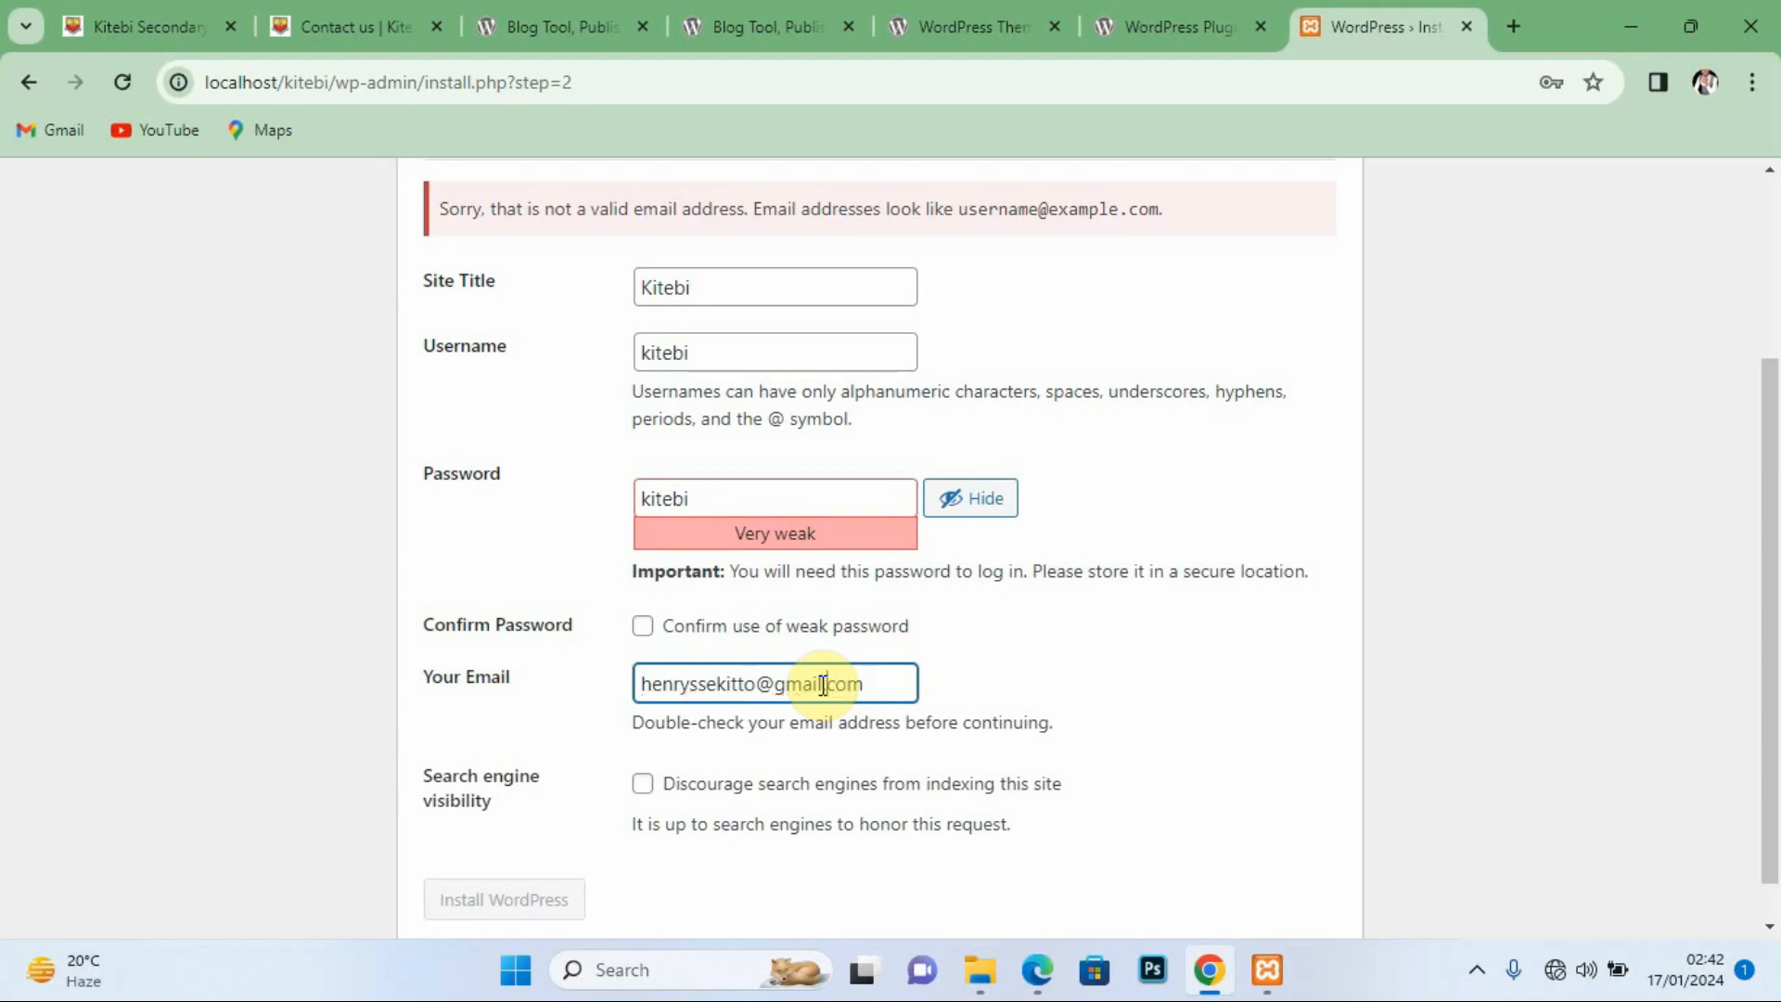
pyautogui.moveTo(1767, 459); pyautogui.dragTo(1770, 528)
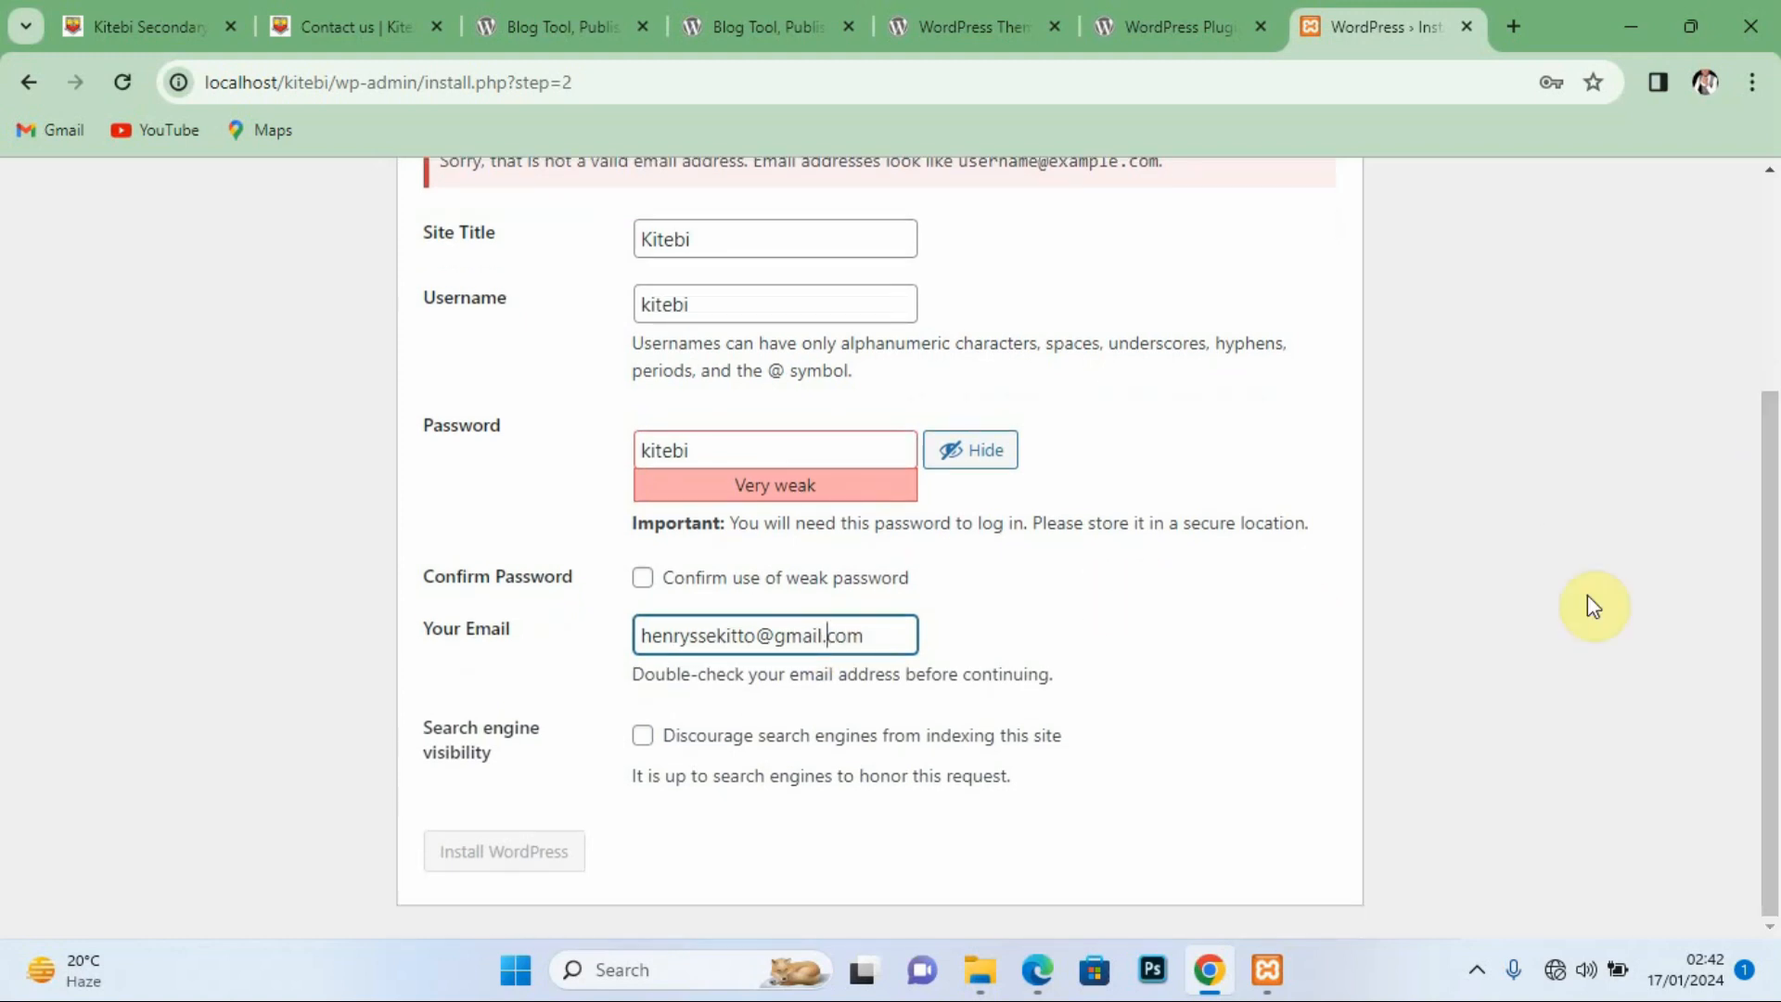
pyautogui.click(644, 579)
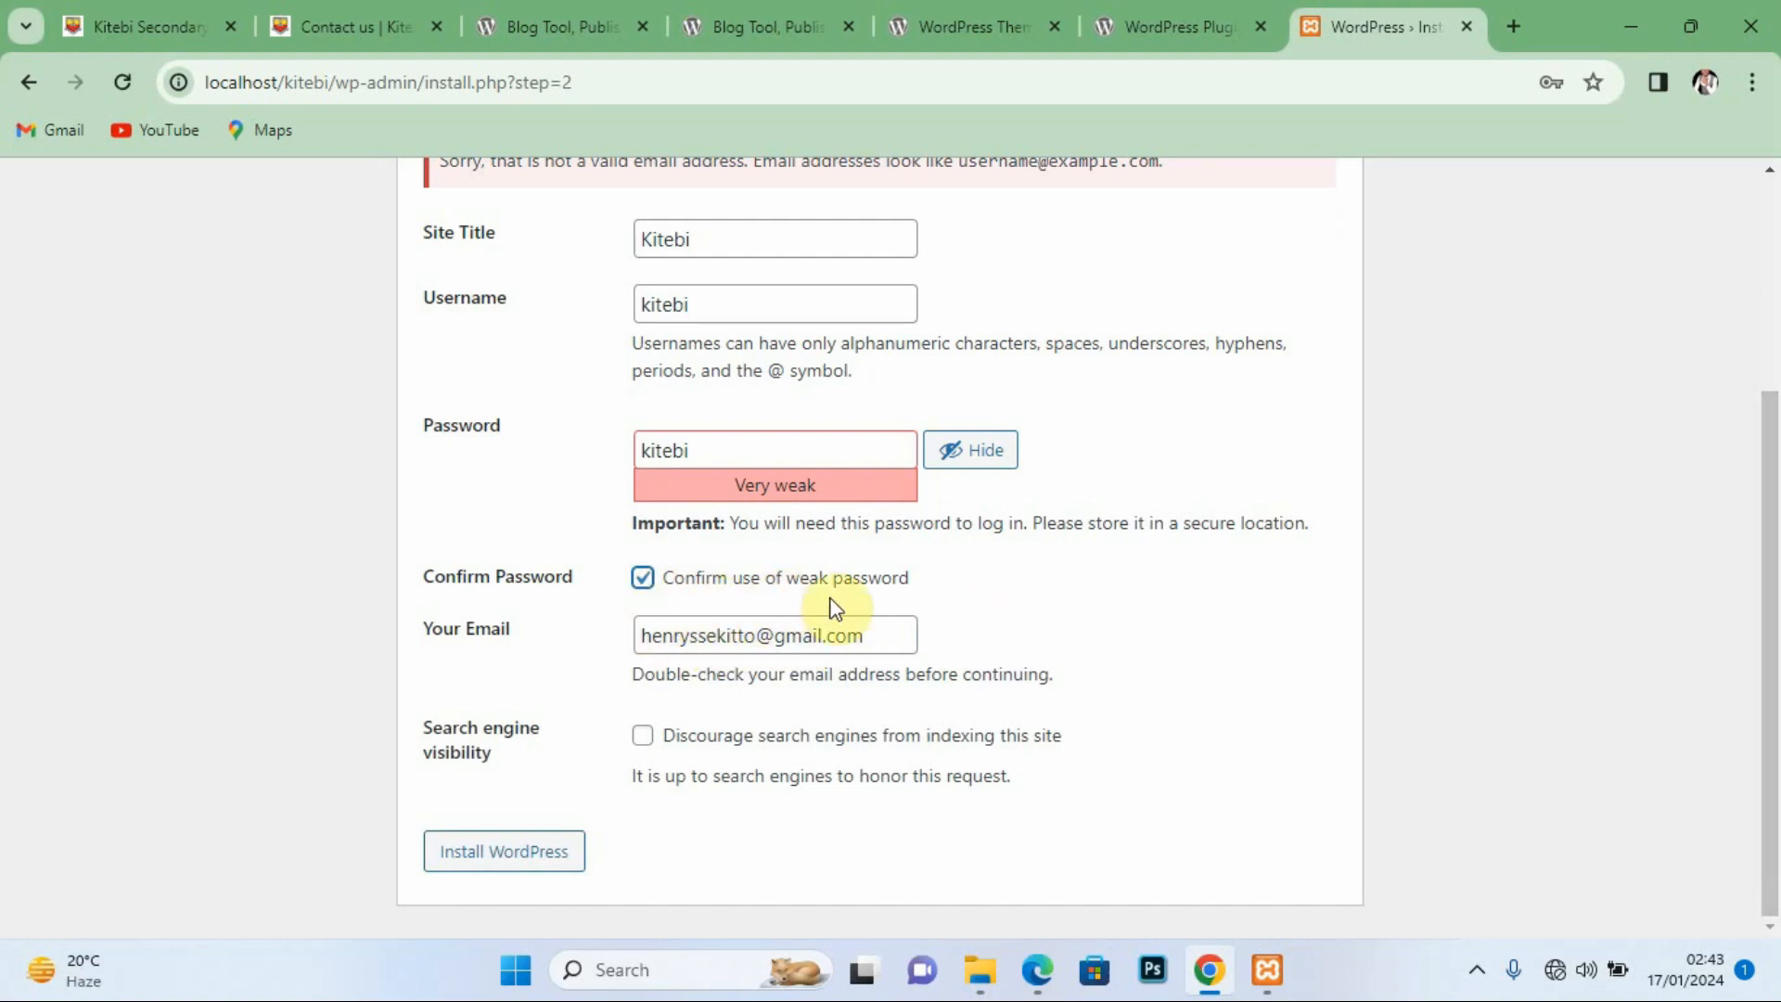
pyautogui.click(501, 851)
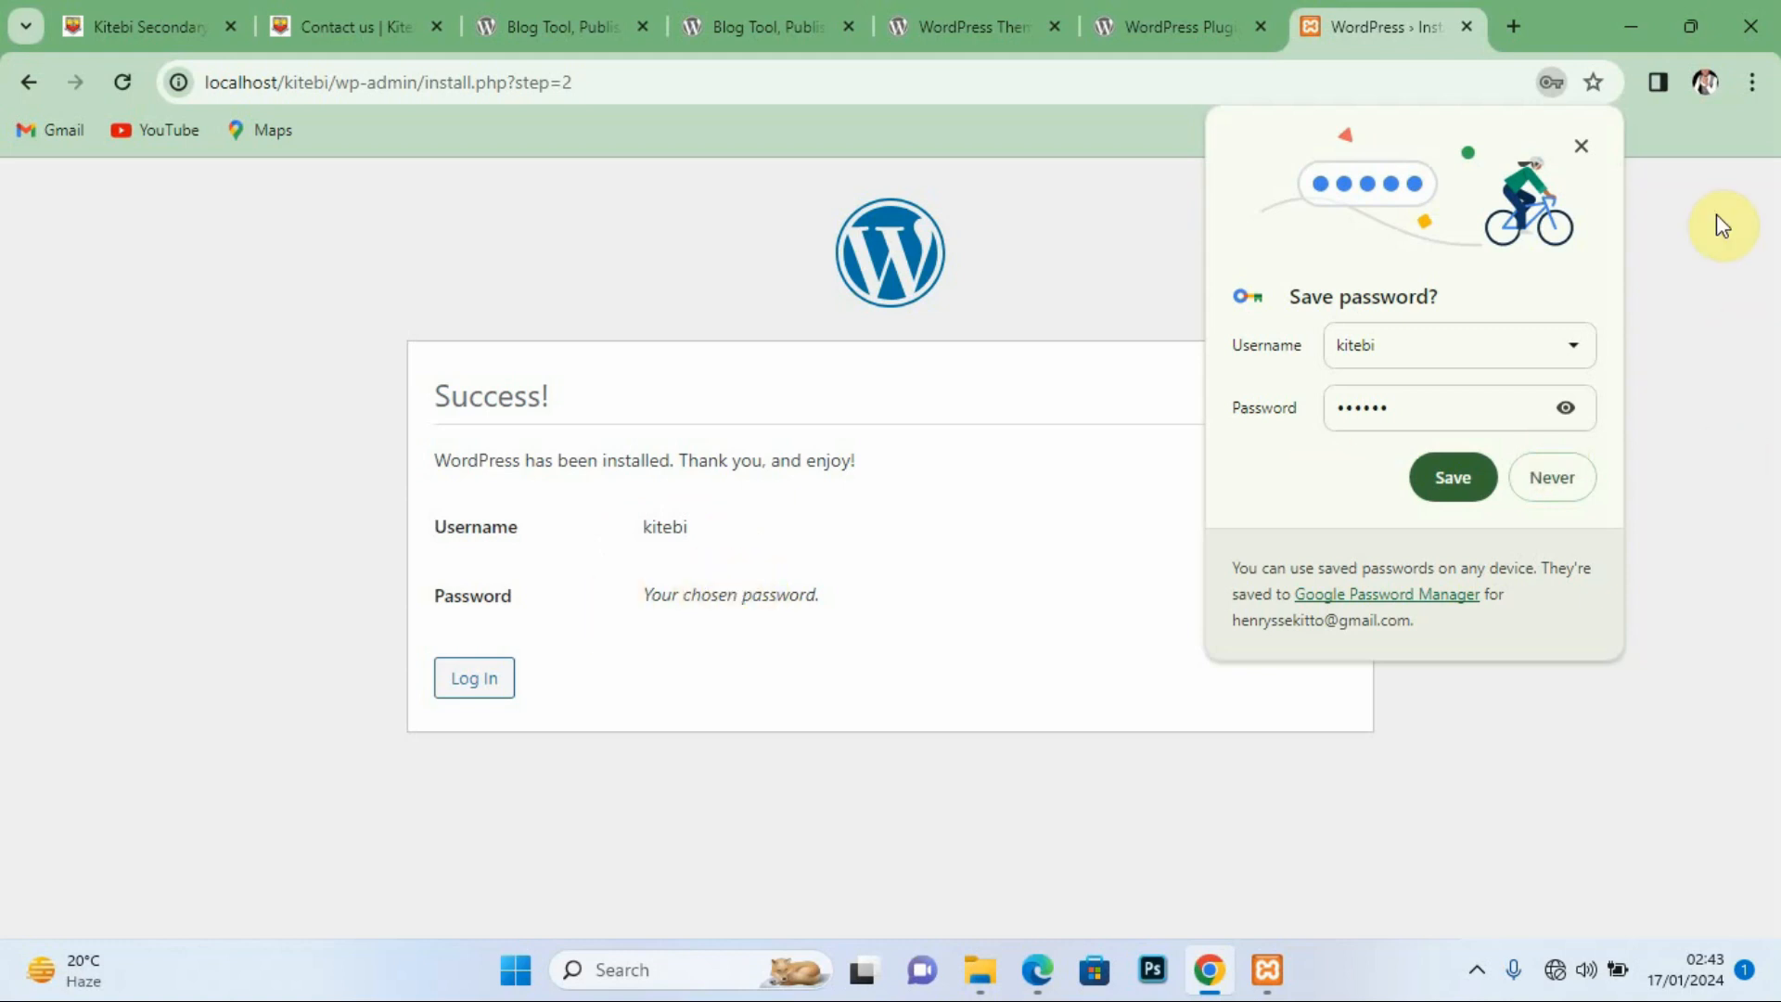
# Step: Log in as kitebi with the account password, dismissing Chrome's save-password prompts
pyautogui.click(1581, 148)
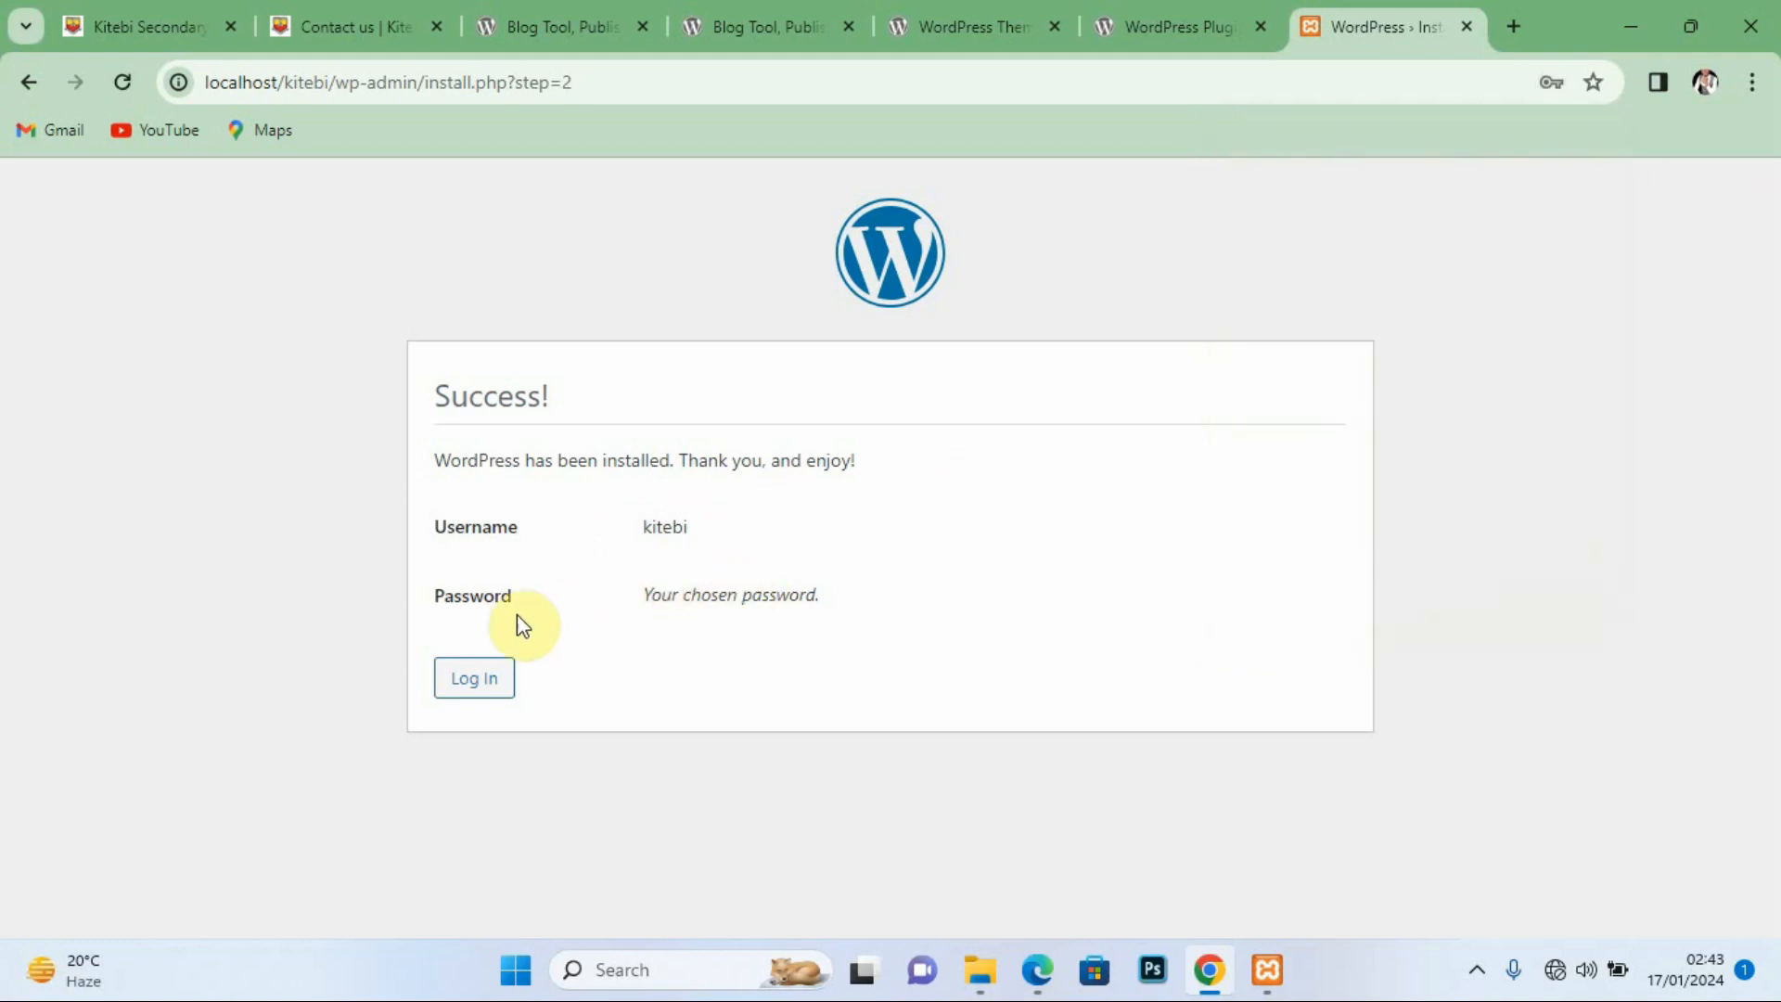
pyautogui.click(487, 684)
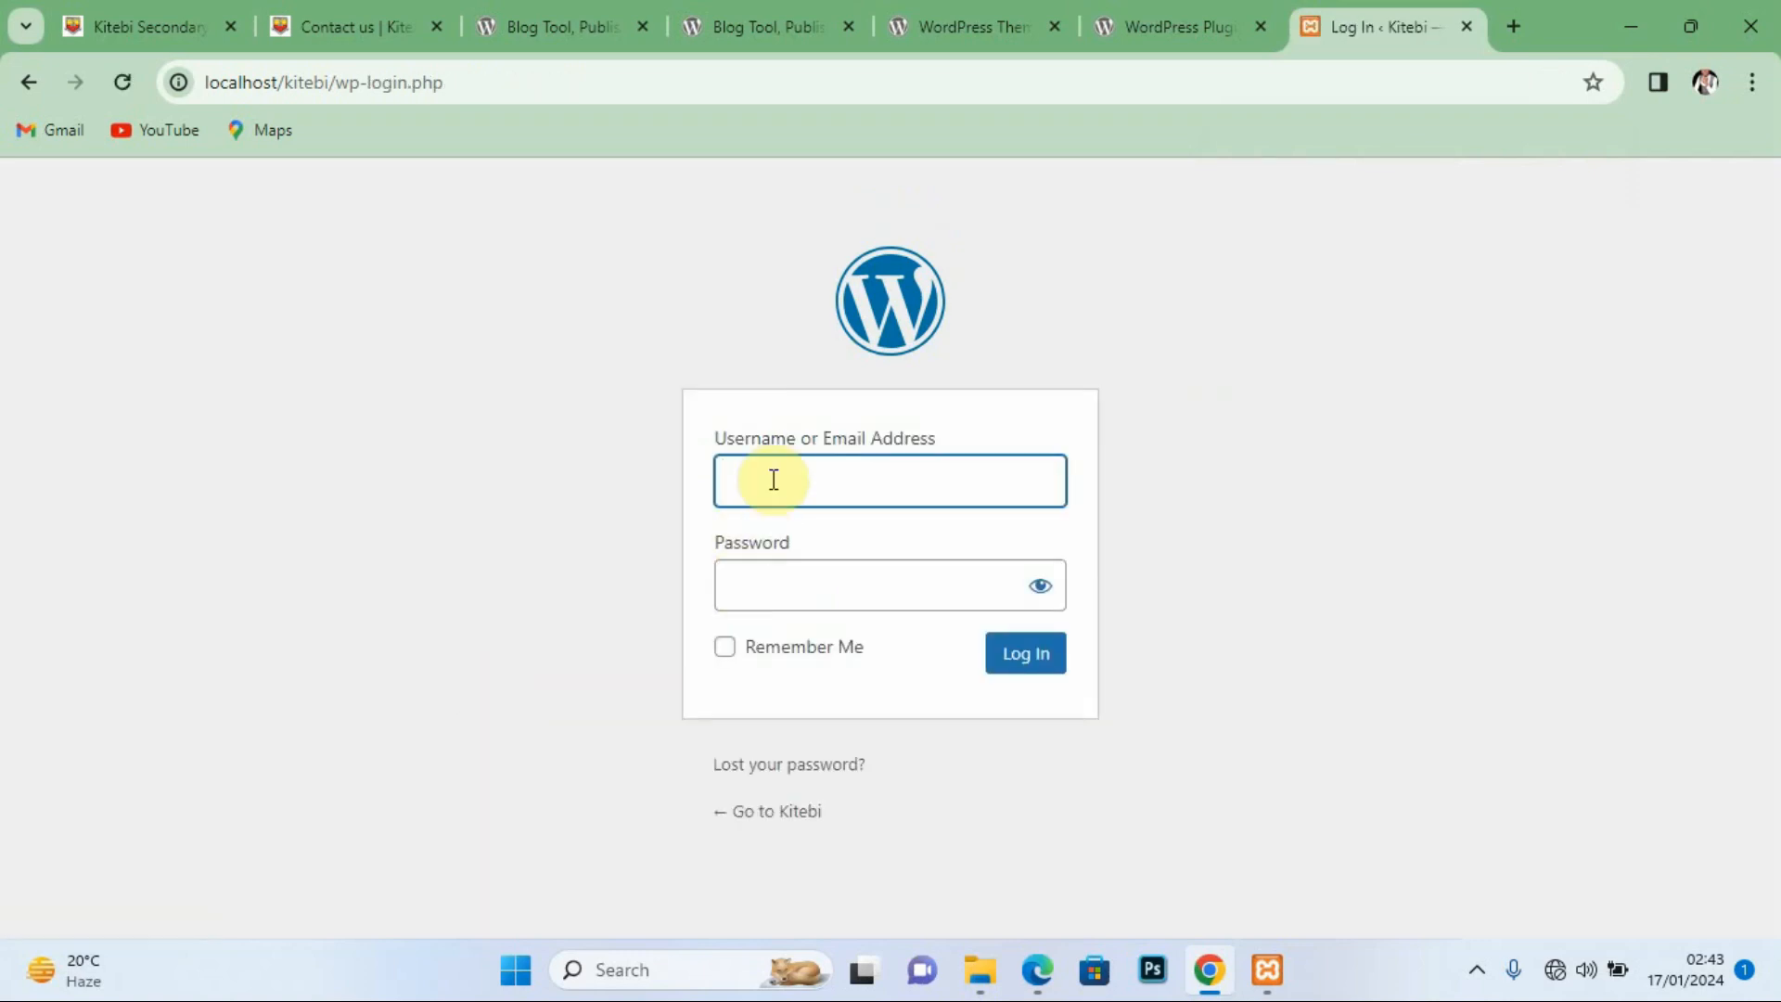
pyautogui.write('kitebi')
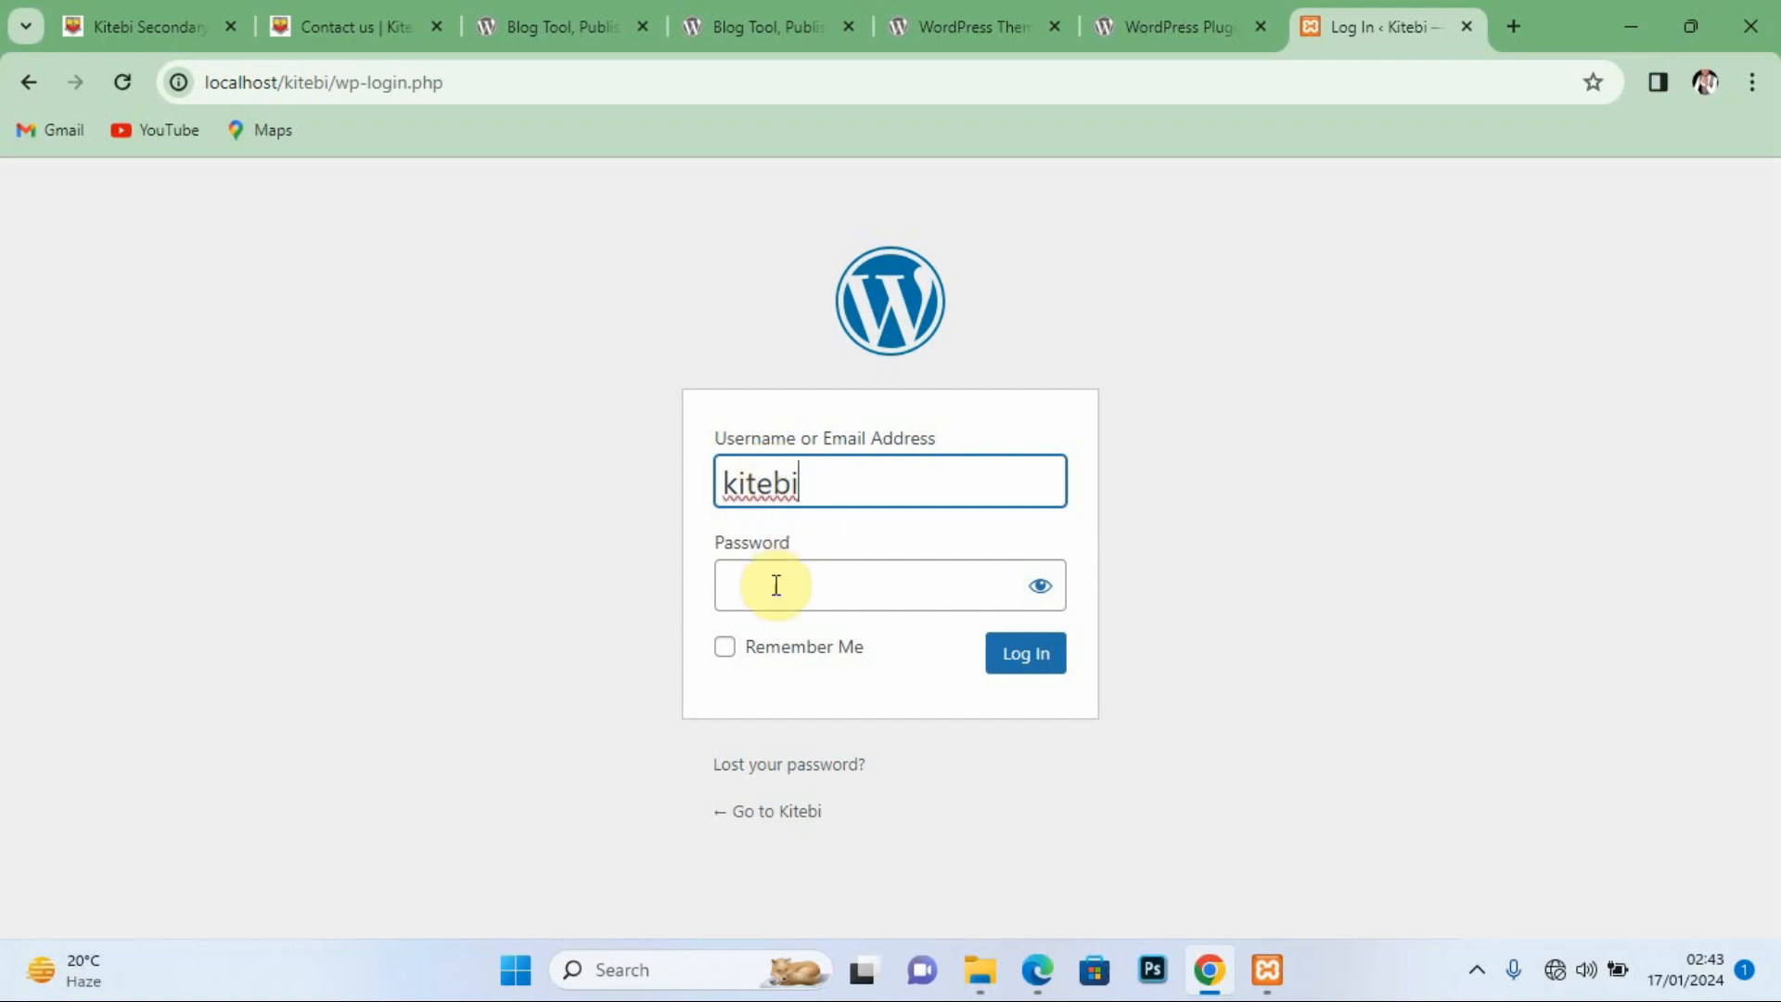
pyautogui.click(774, 589)
pyautogui.write('ki')
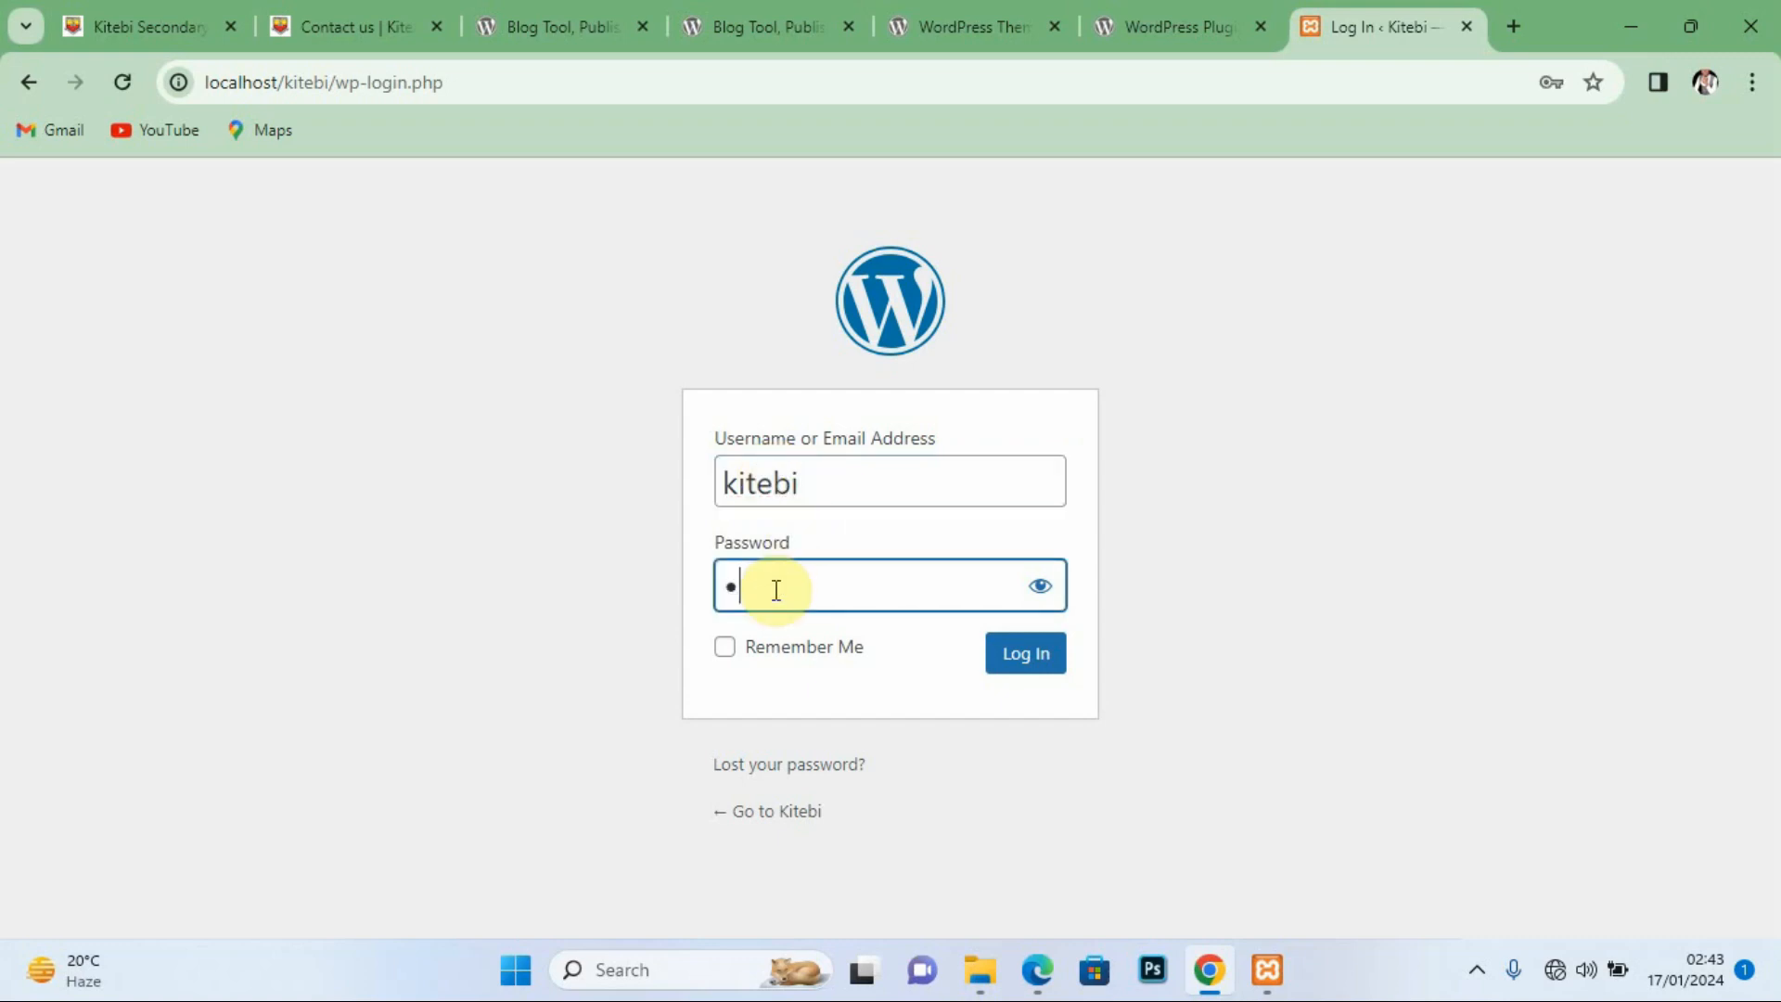
pyautogui.write('tebi')
pyautogui.click(1028, 657)
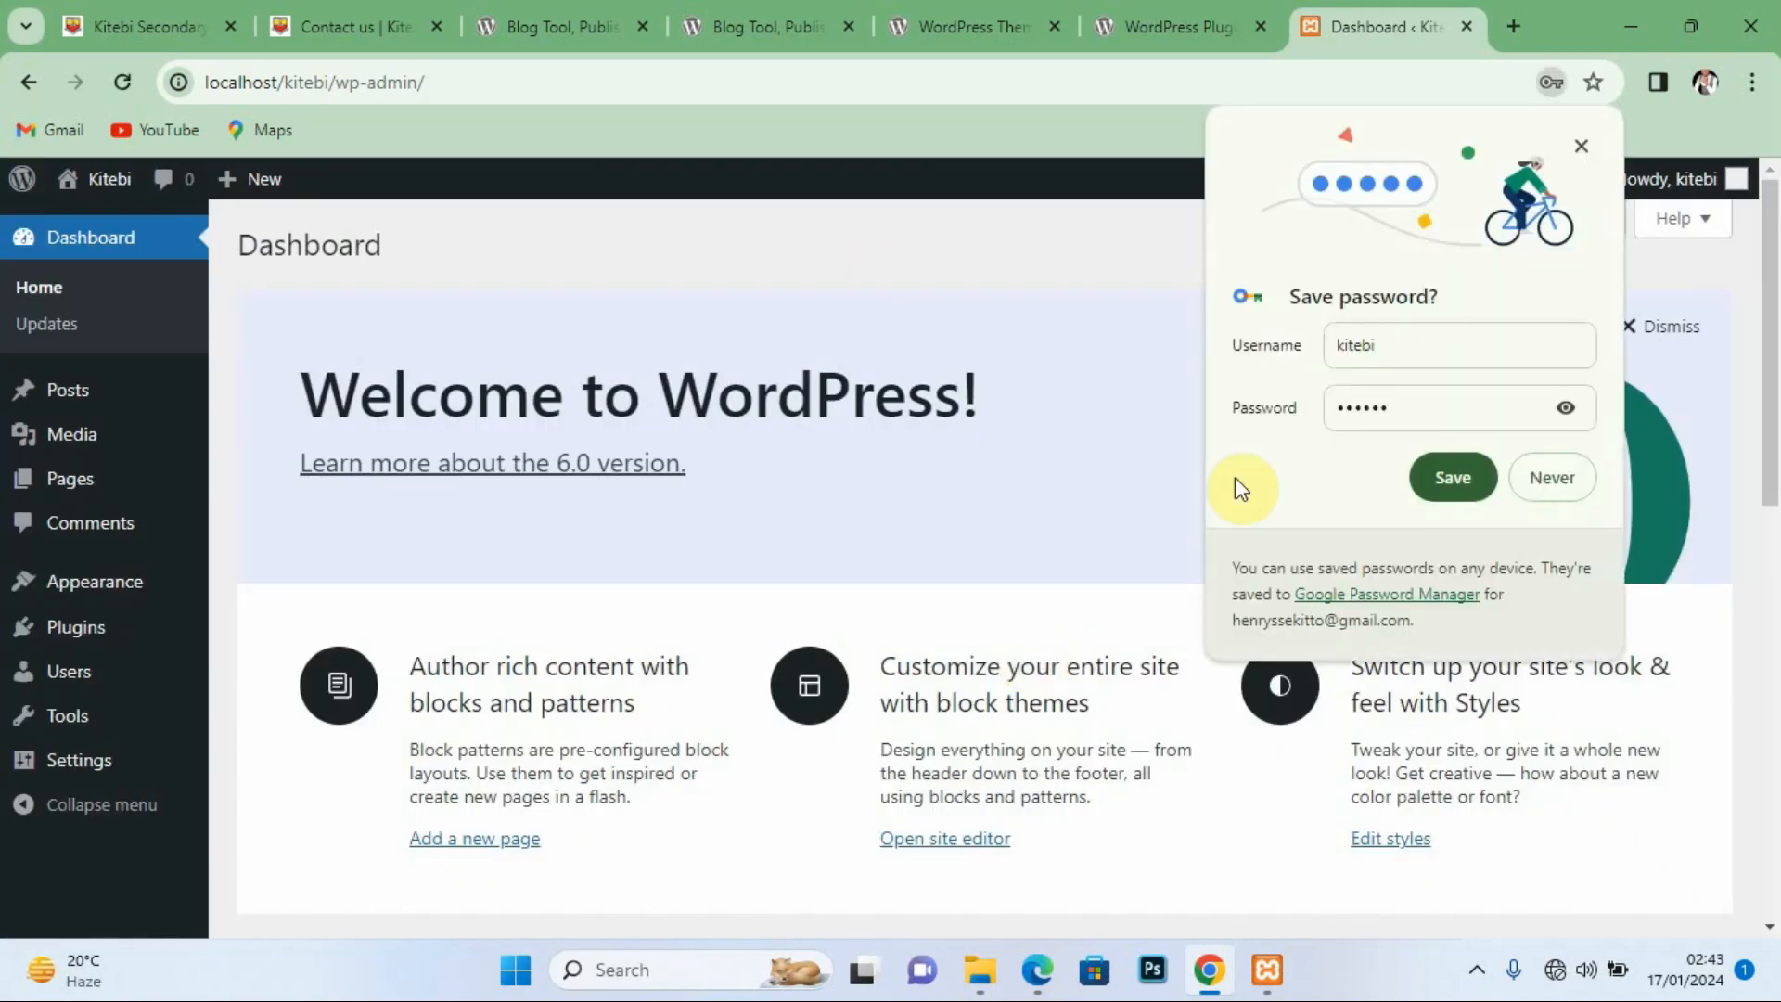
pyautogui.click(1580, 146)
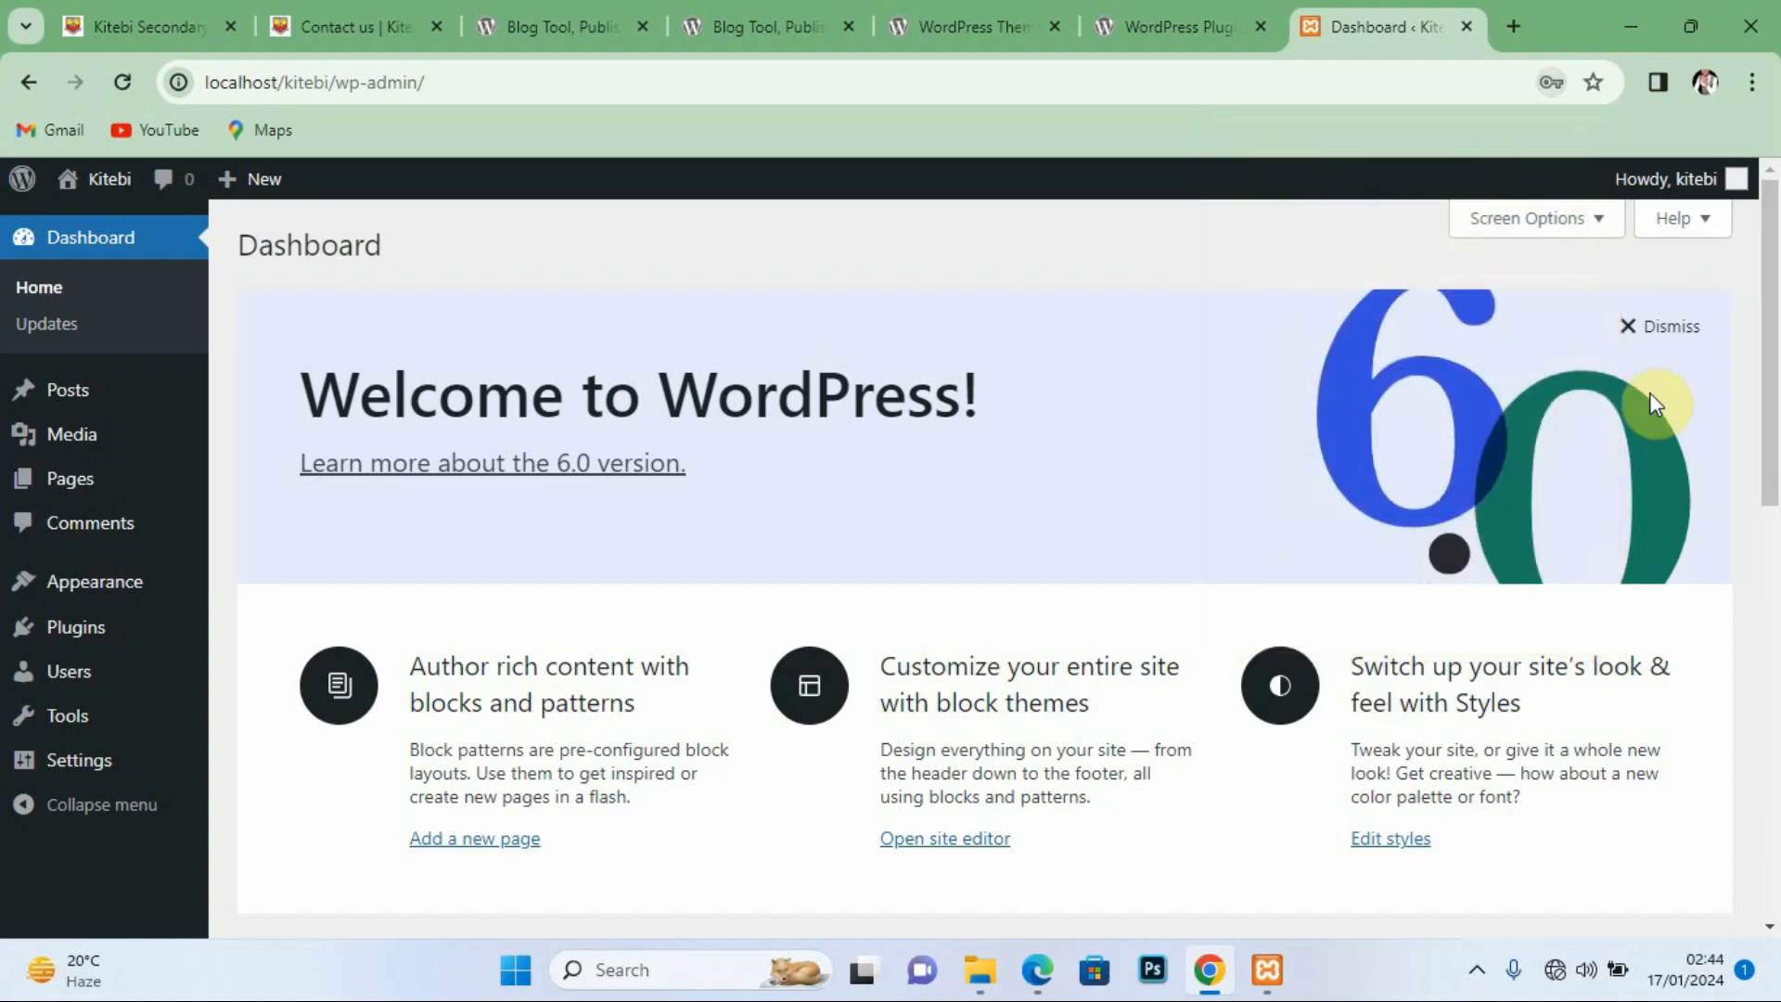
pyautogui.moveTo(1772, 286)
pyautogui.mouseDown()
pyautogui.moveTo(1769, 410)
pyautogui.moveTo(1771, 294)
pyautogui.mouseUp()
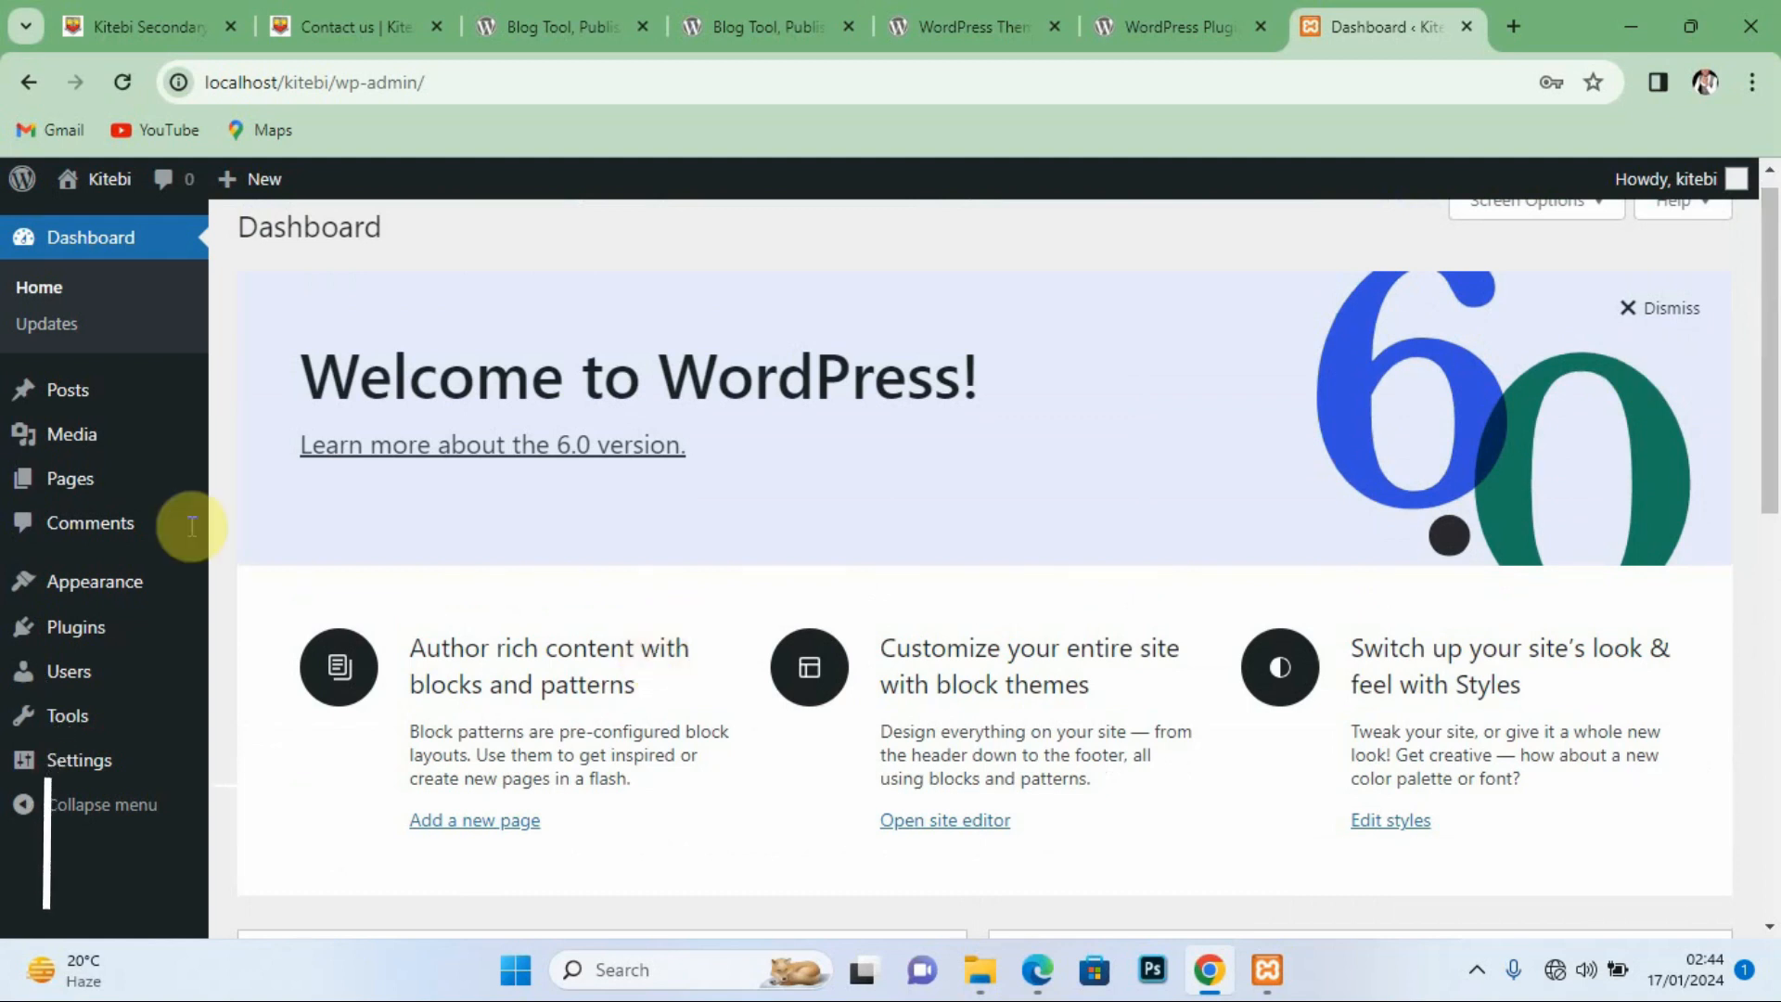